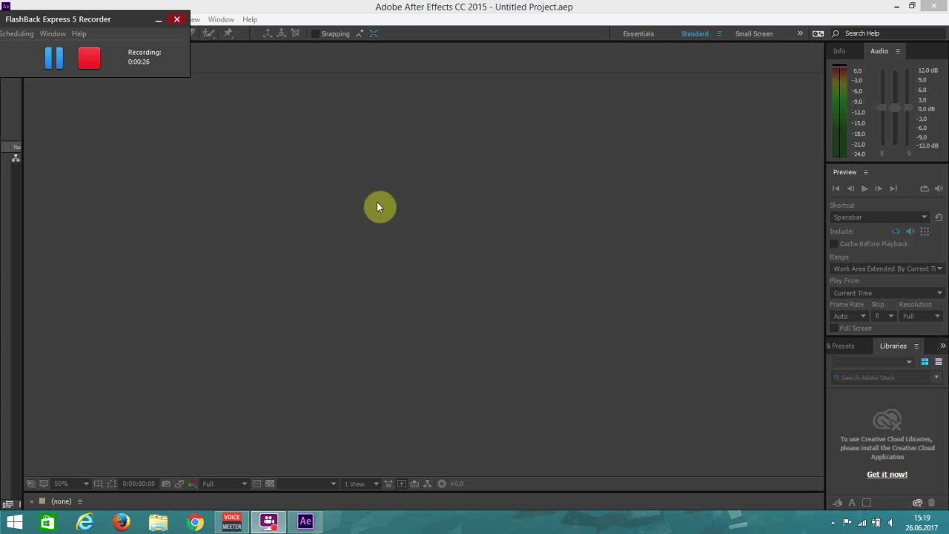
Create a new composition with the HDV/HDTV 720 29.97 preset, 1280 x 720 px
left_click(160, 173)
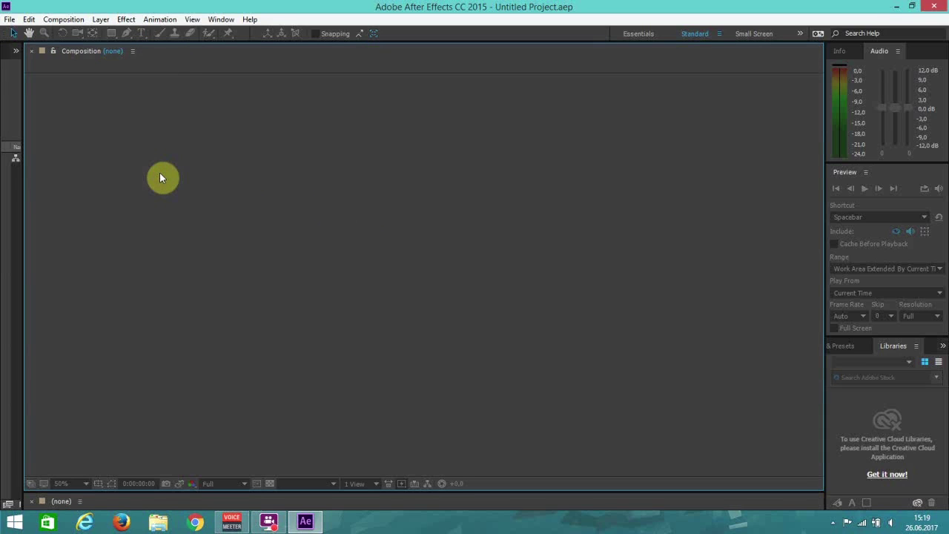
left_click(63, 19)
left_click(78, 33)
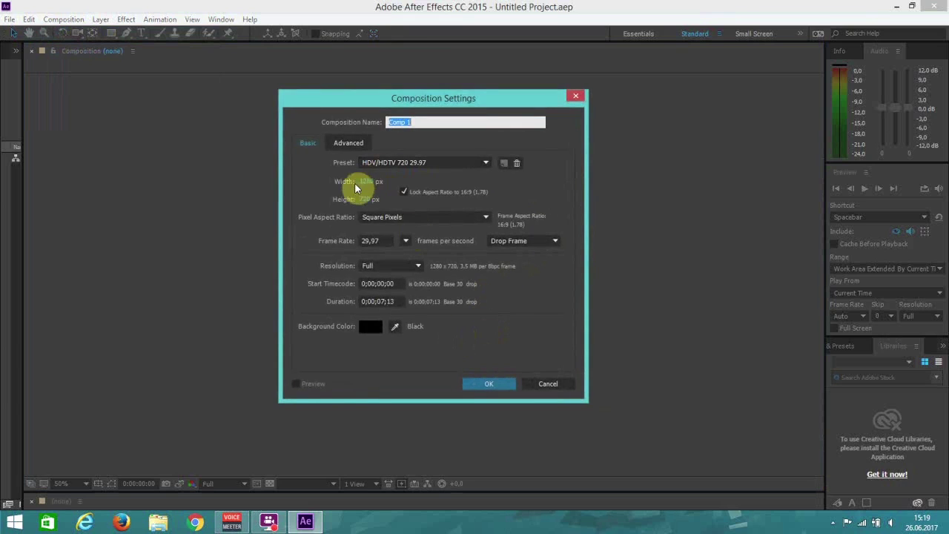
left_click(489, 384)
Add a black 1280 x 720 px solid layer to the composition
left_click(101, 19)
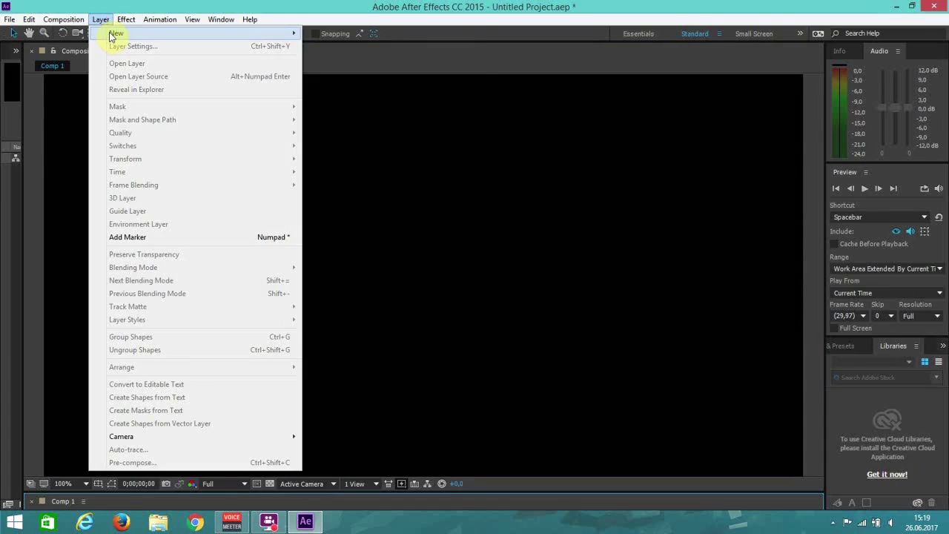
mouse_move(275, 33)
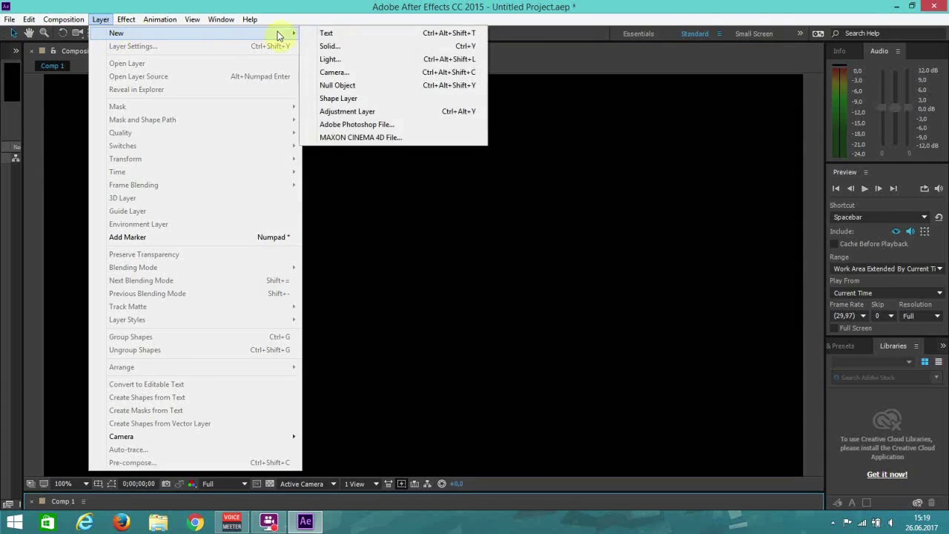
left_click(336, 47)
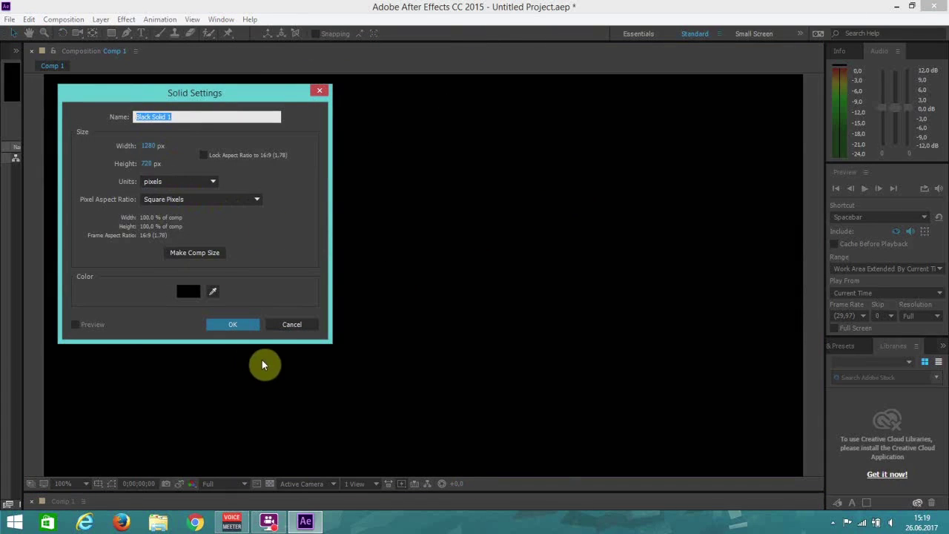
left_click(250, 325)
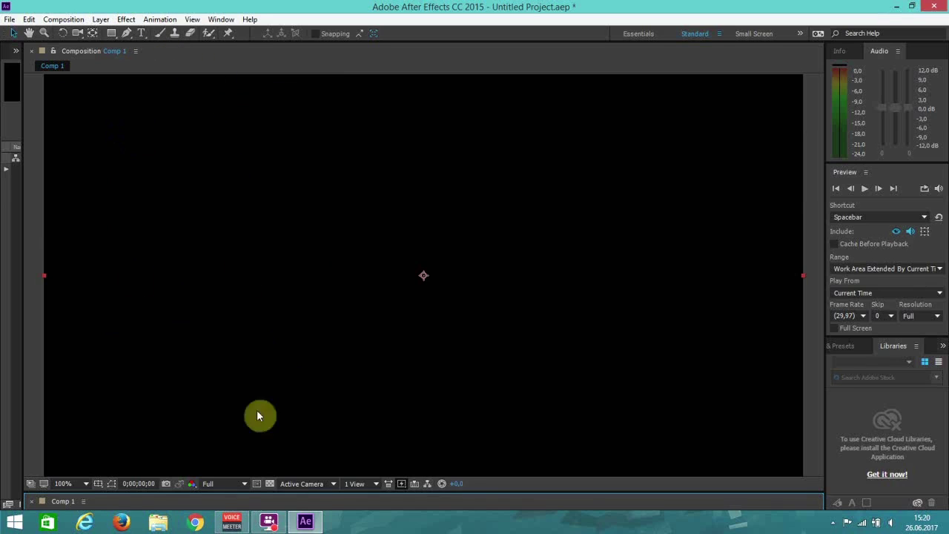
Enlarge the timeline area and rename the black solid layer to E3D
left_click_drag(471, 493, 490, 291)
right_click(169, 349)
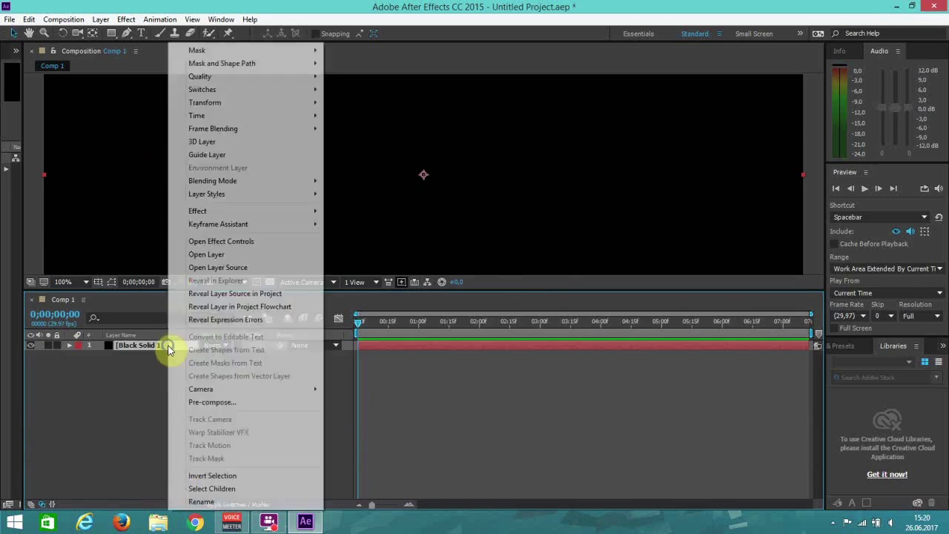
left_click(223, 501)
key("BackSpace")
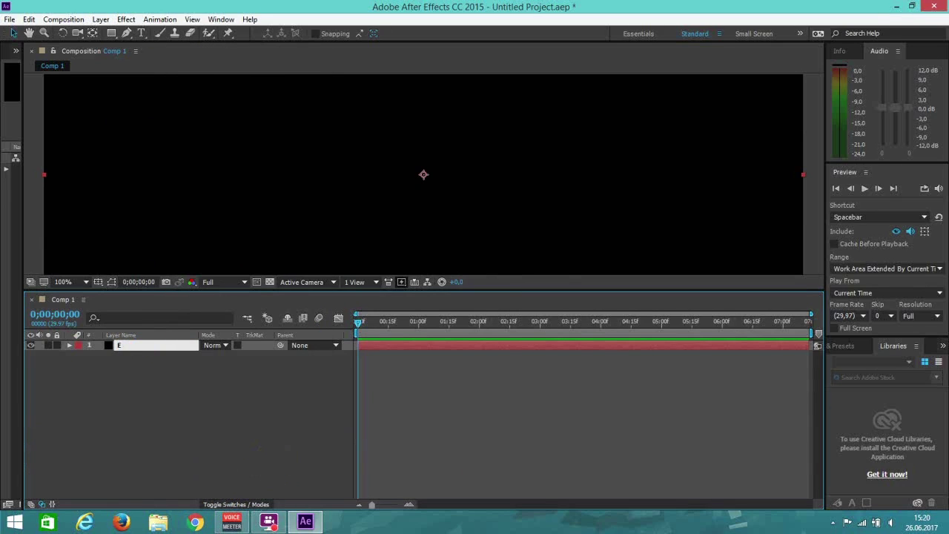
left_click(268, 460)
Apply the Video Copilot Element effect to the E3D layer and widen the area showing its effect settings
left_click(126, 20)
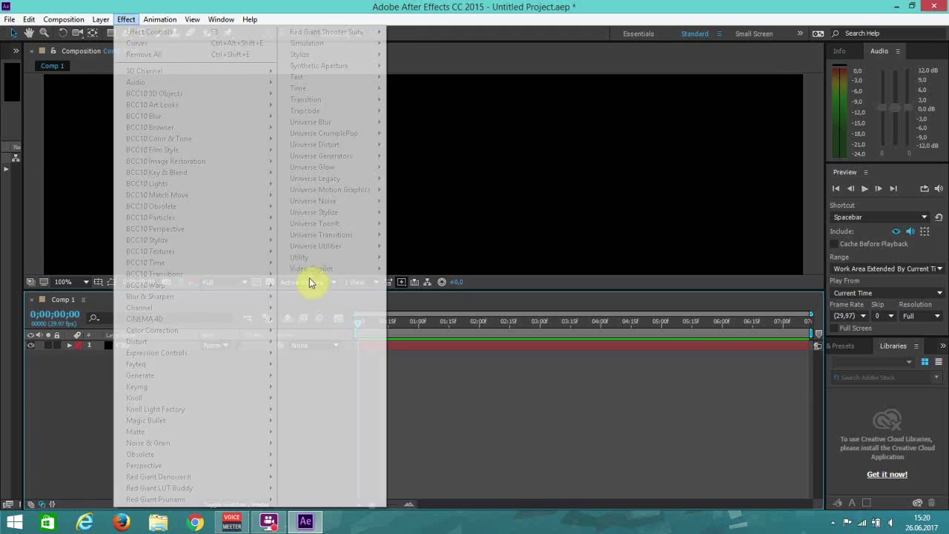
left_click(509, 401)
left_click(129, 345)
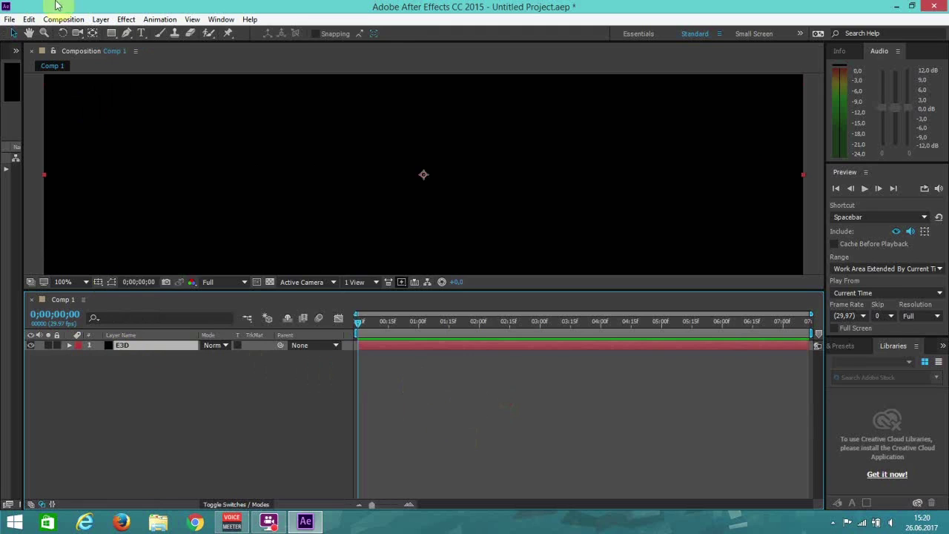
left_click(121, 20)
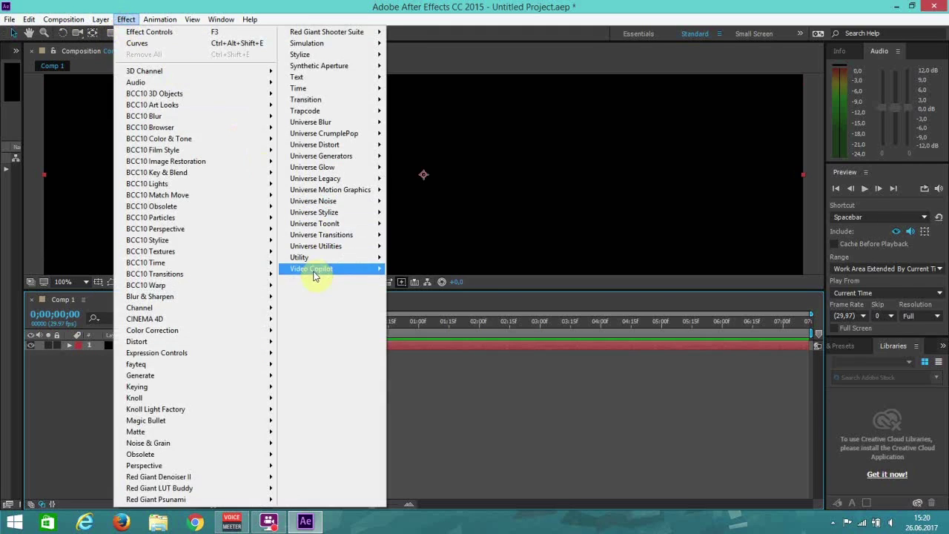
mouse_move(363, 269)
left_click(404, 270)
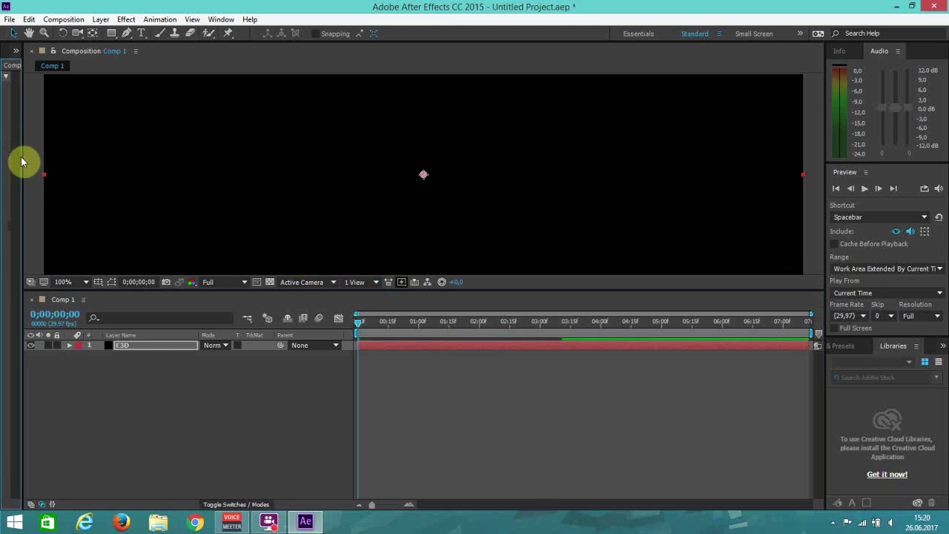
left_click_drag(23, 155, 300, 148)
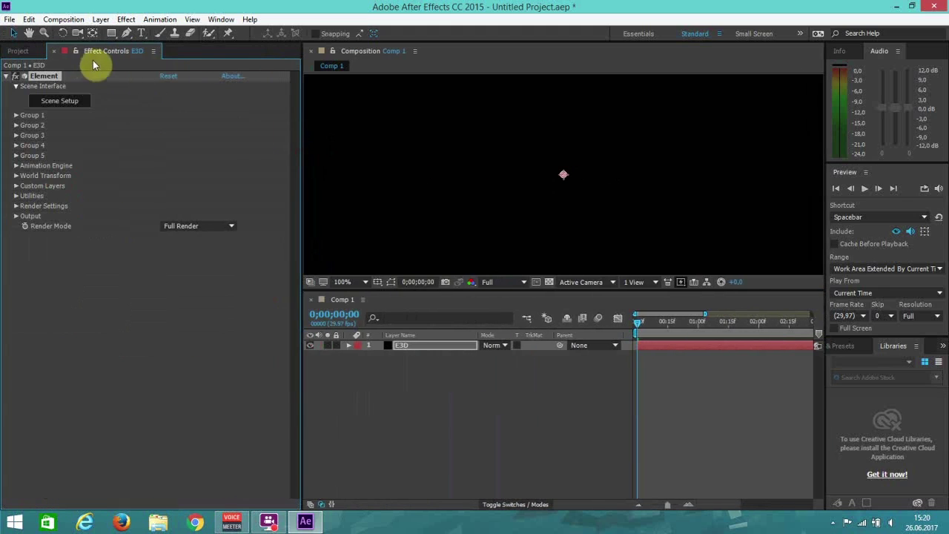
Set Group 1's particle replicator shape to Plane in the Element effect
left_click(17, 115)
left_click(26, 135)
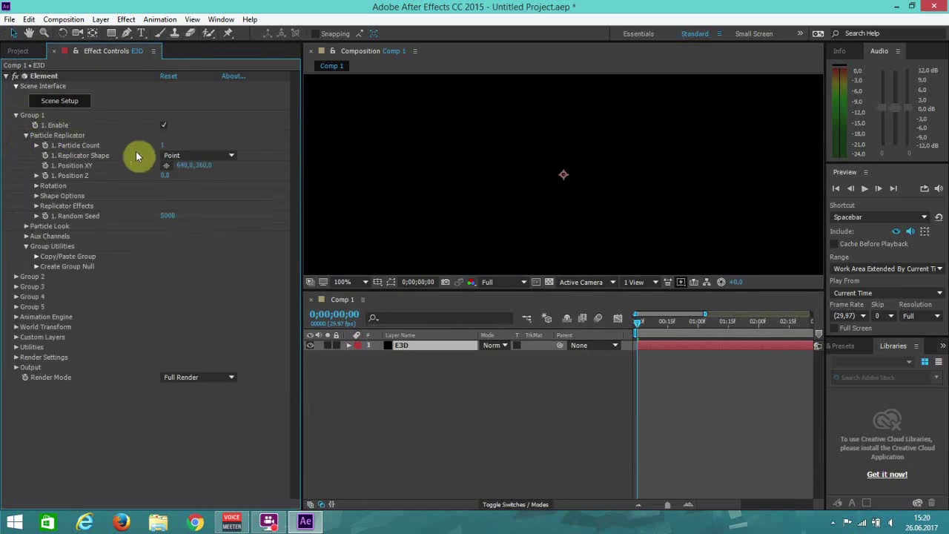
left_click(192, 154)
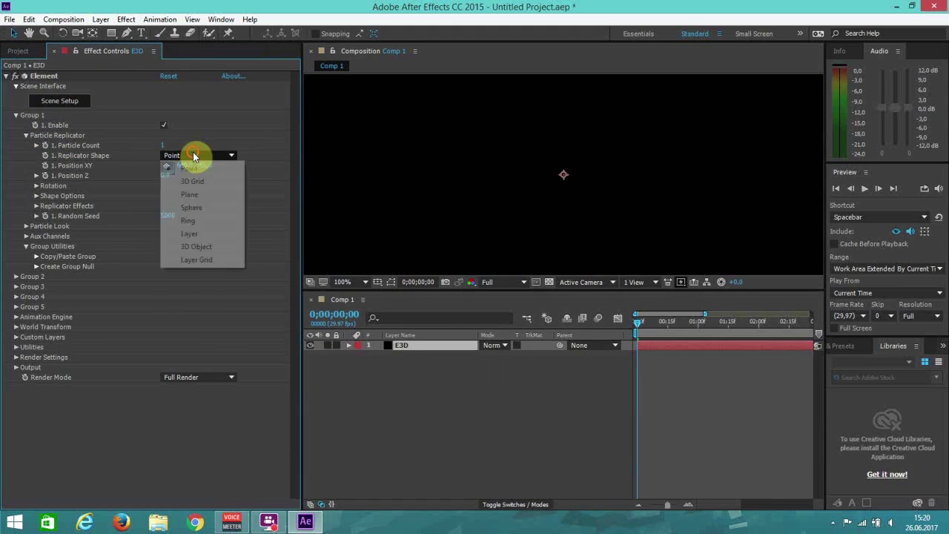
left_click(198, 196)
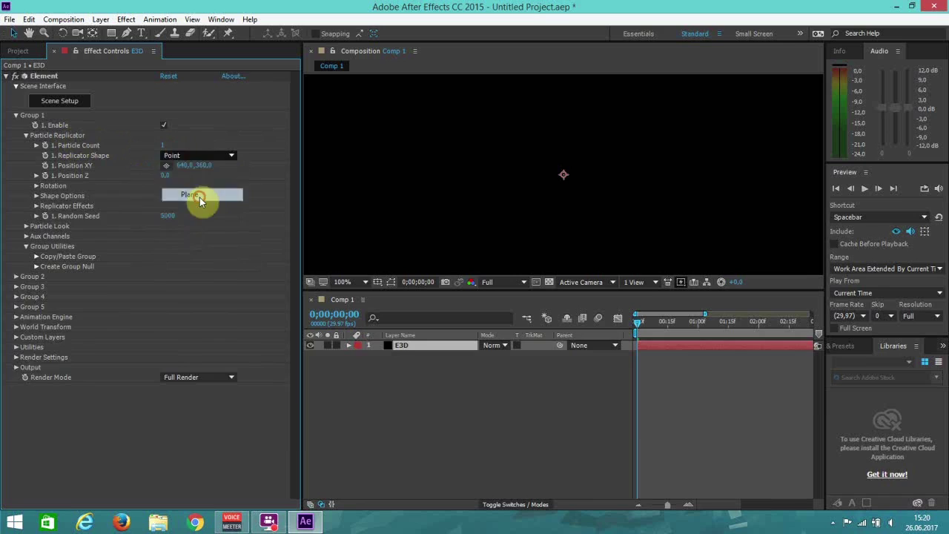
Open Element's Scene Setup and add the street_layout_01_night model from the Metropolitan model collection
left_click(82, 104)
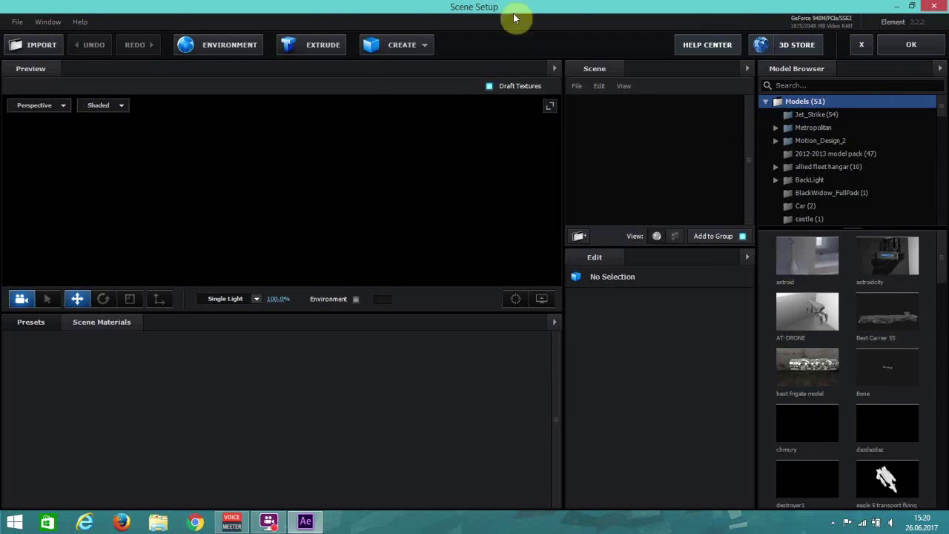
double_click(793, 129)
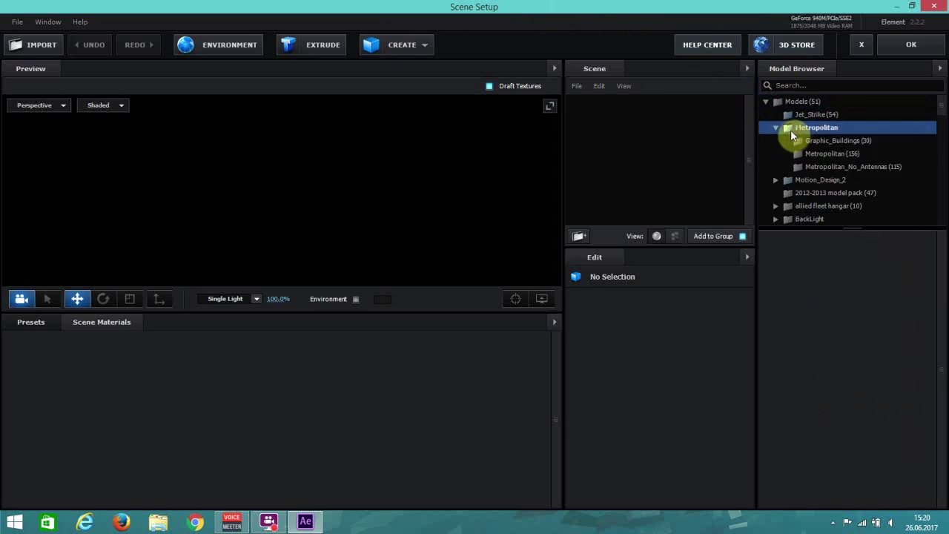
left_click(823, 157)
scroll(900, 364, "down", 5)
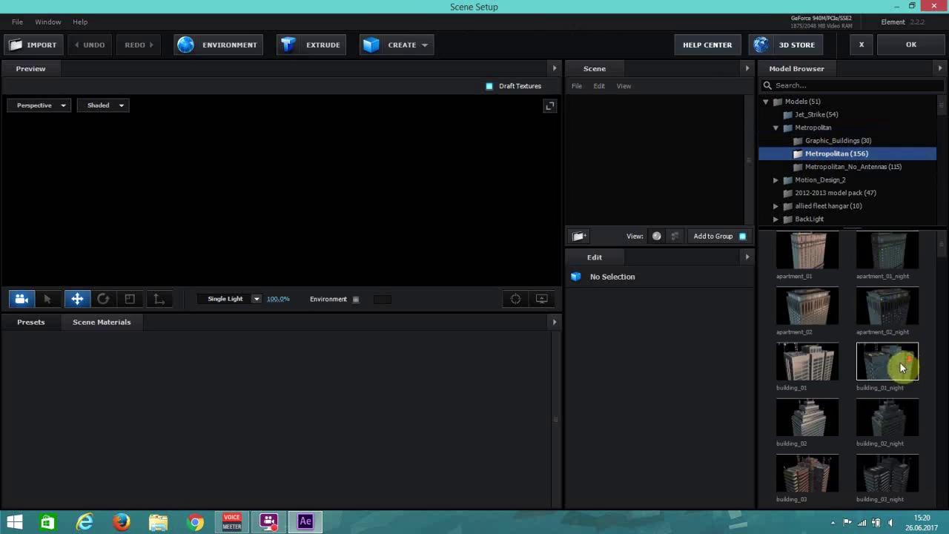
scroll(900, 366, "down", 10)
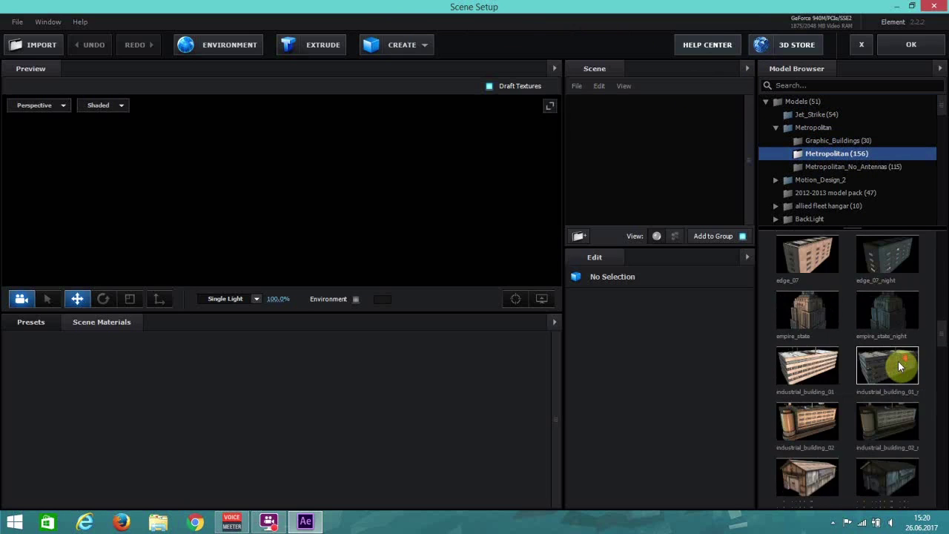
scroll(900, 364, "down", 10)
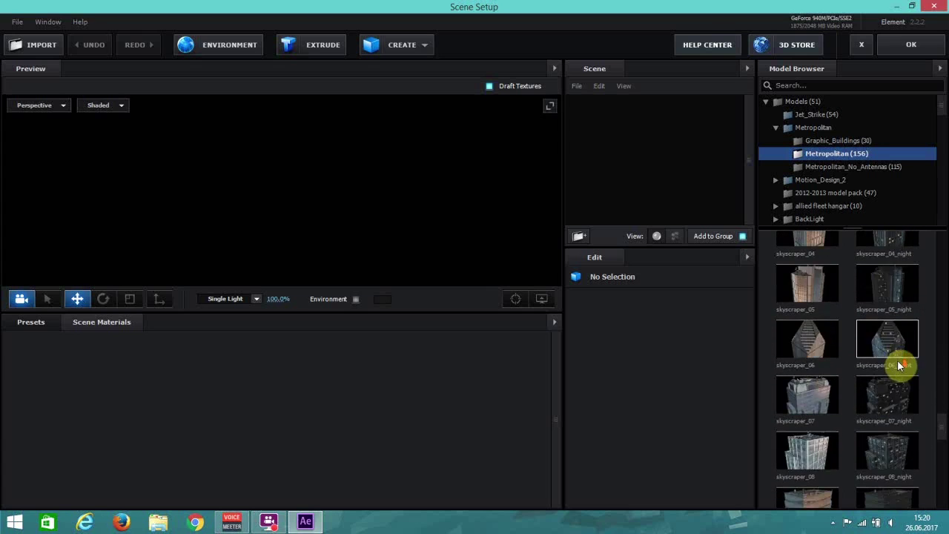
scroll(887, 308, "down", 1)
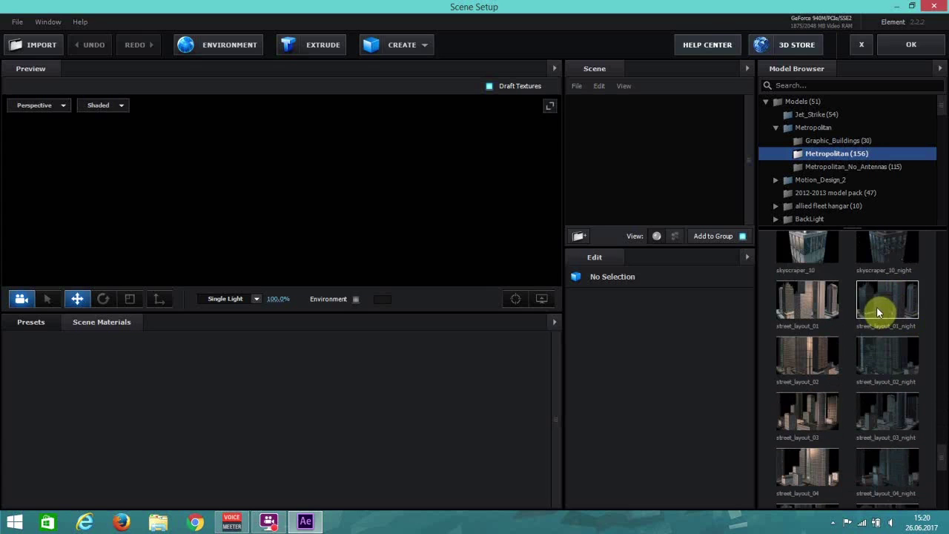
left_click(900, 323)
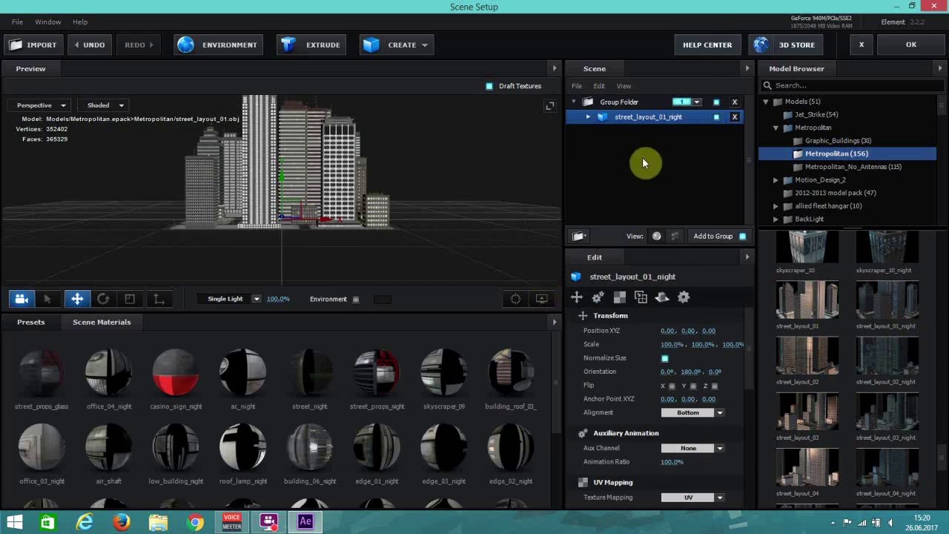
Add the Metropolitan models street_layout_02_night, street_layout_03_night, street_layout_04_night and street_layout_05_night to the same group
left_click(905, 368)
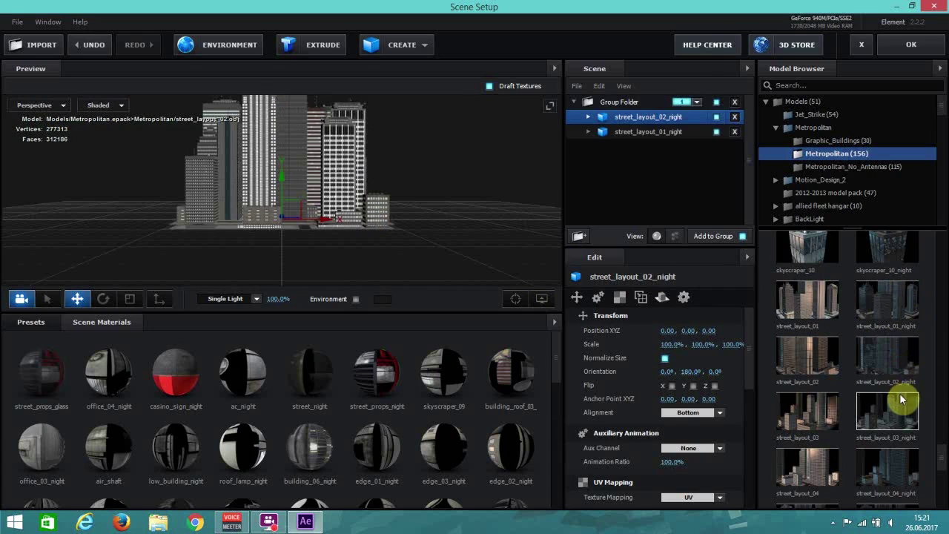
left_click(902, 399)
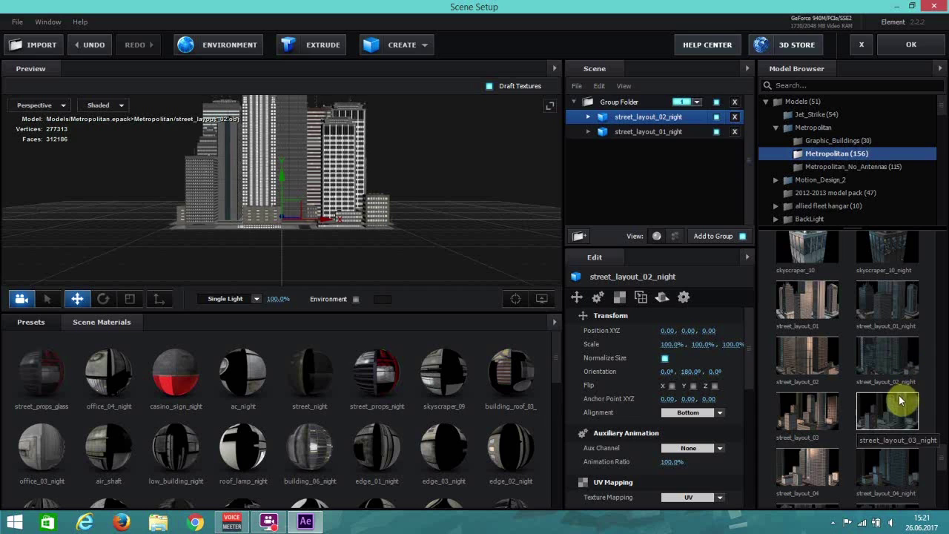
left_click(892, 466)
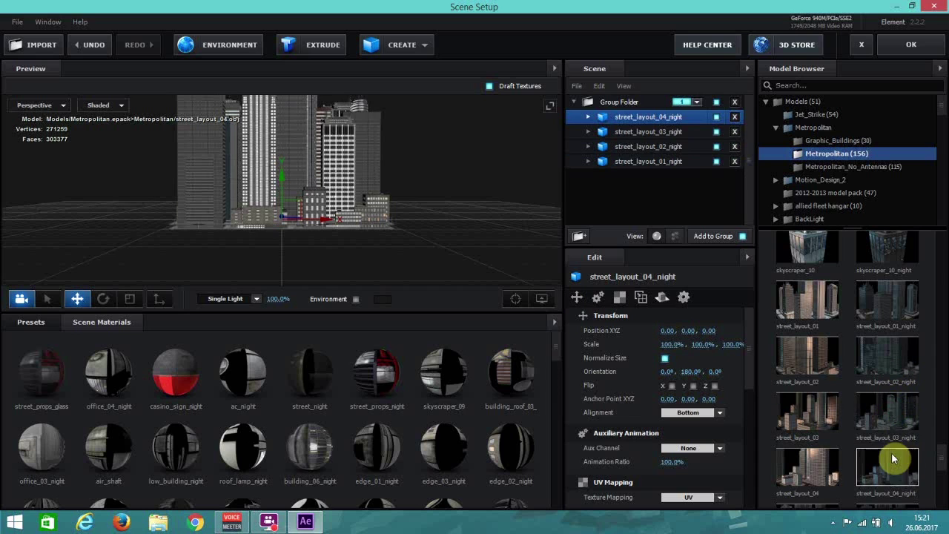
scroll(894, 458, "down", 1)
left_click(875, 483)
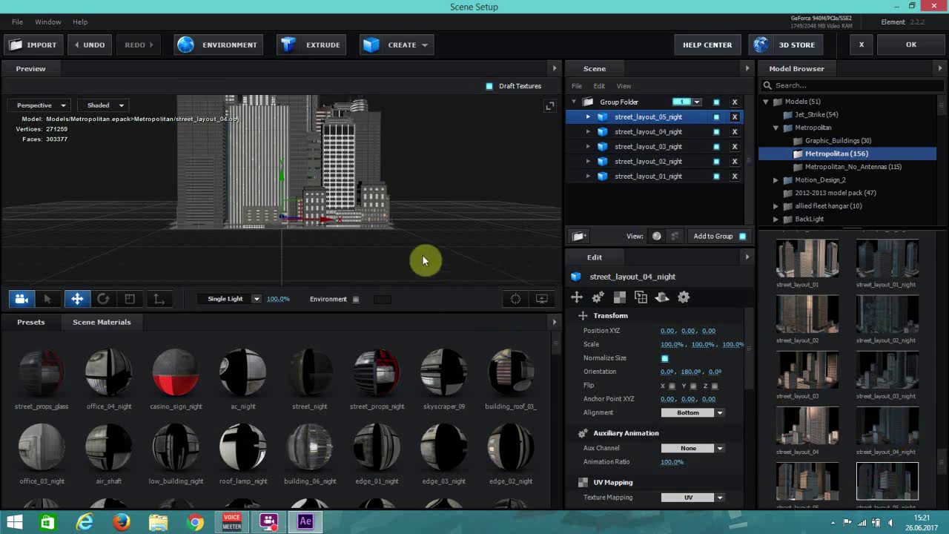
scroll(936, 445, "down", 1)
Enlarge the preview area and move street_layout_05_night beside the other blocks, to about X 1.89
left_click_drag(511, 186, 678, 95)
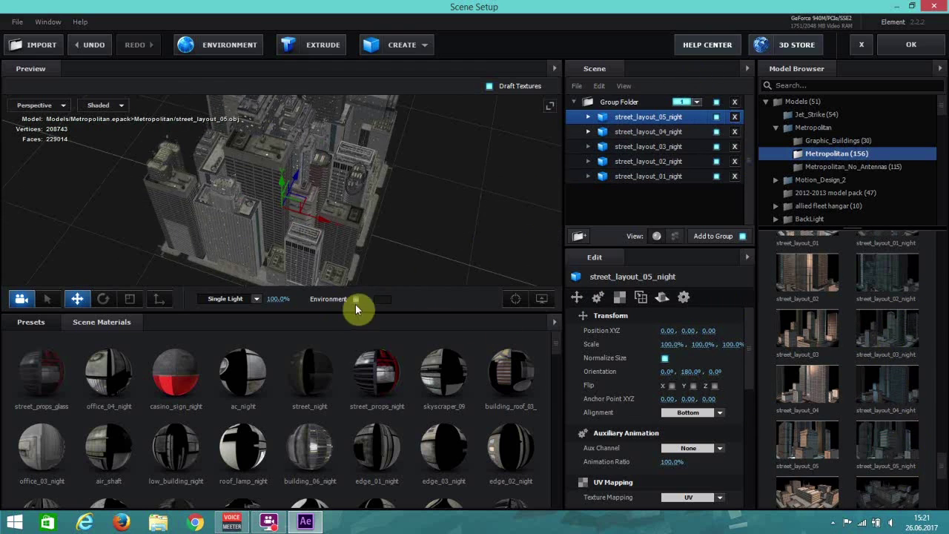
left_click_drag(365, 313, 369, 416)
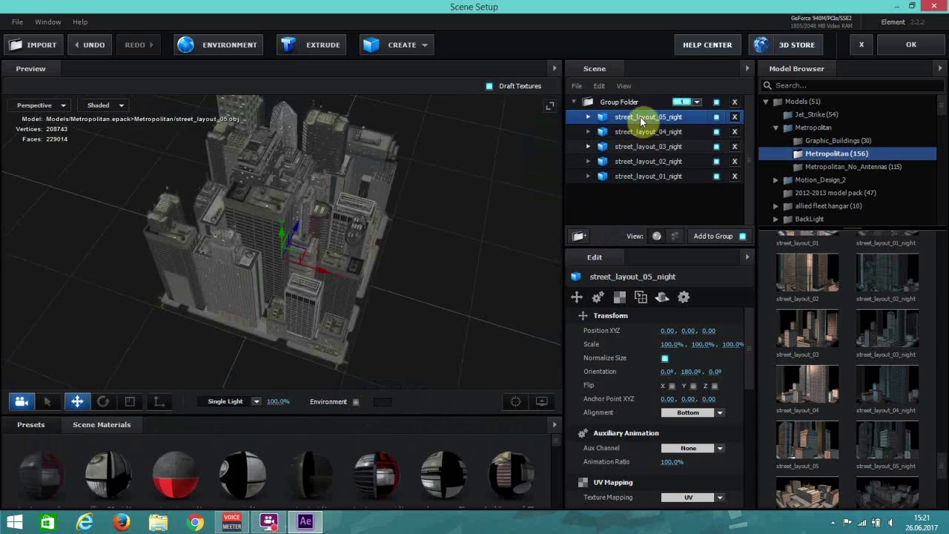
left_click_drag(328, 271, 428, 308)
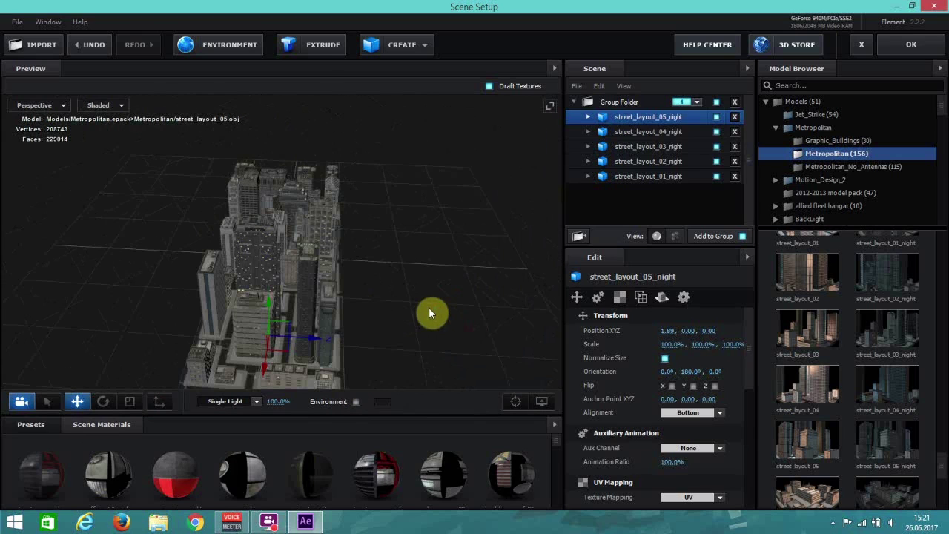
left_click_drag(477, 336, 508, 385)
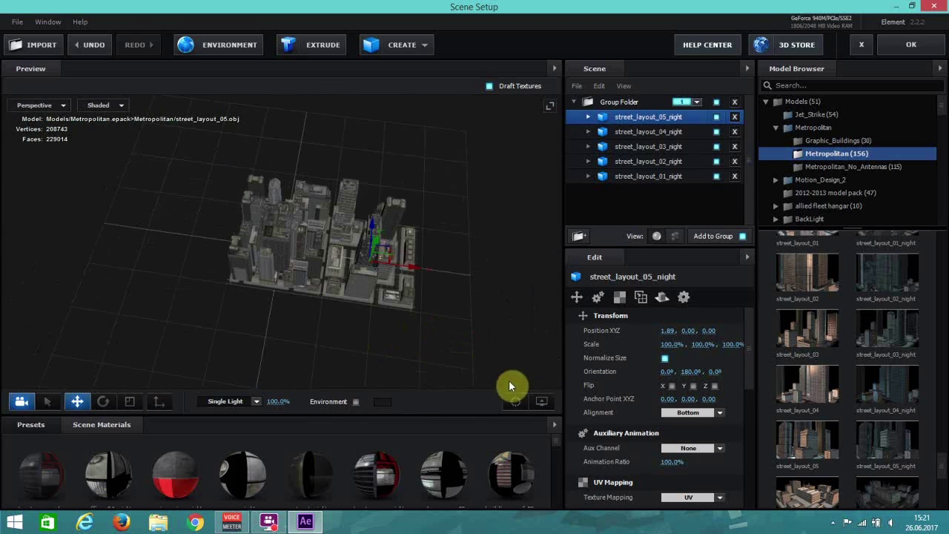
scroll(295, 307, "up", 6)
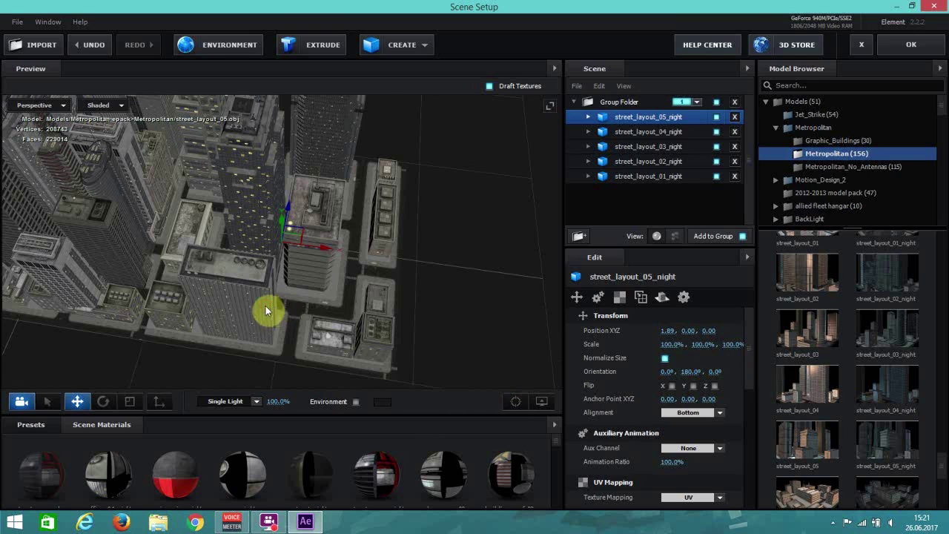
Fine-tune street_layout_05_night's position to about X 1.99, Z 0.05, lining its streets up with the adjoining block
left_click_drag(272, 304, 230, 261)
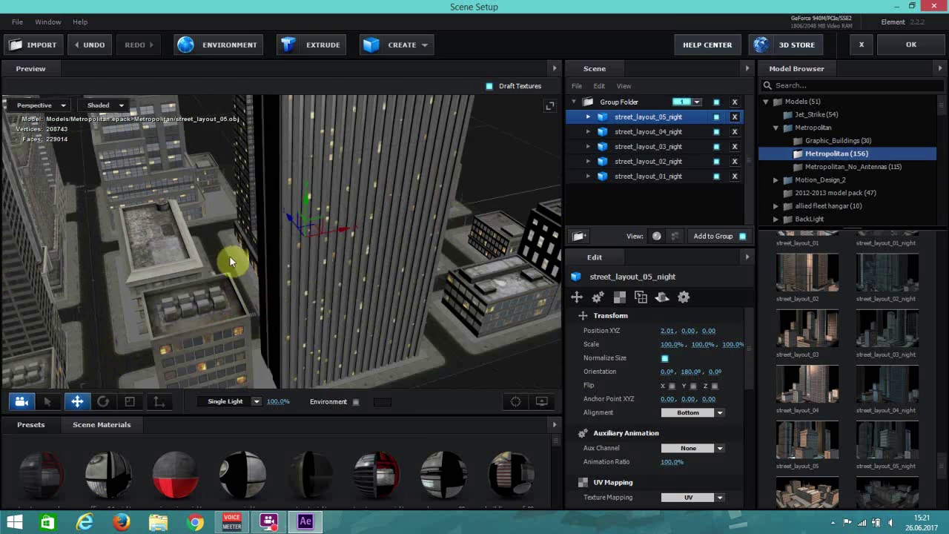
left_click_drag(184, 288, 190, 287)
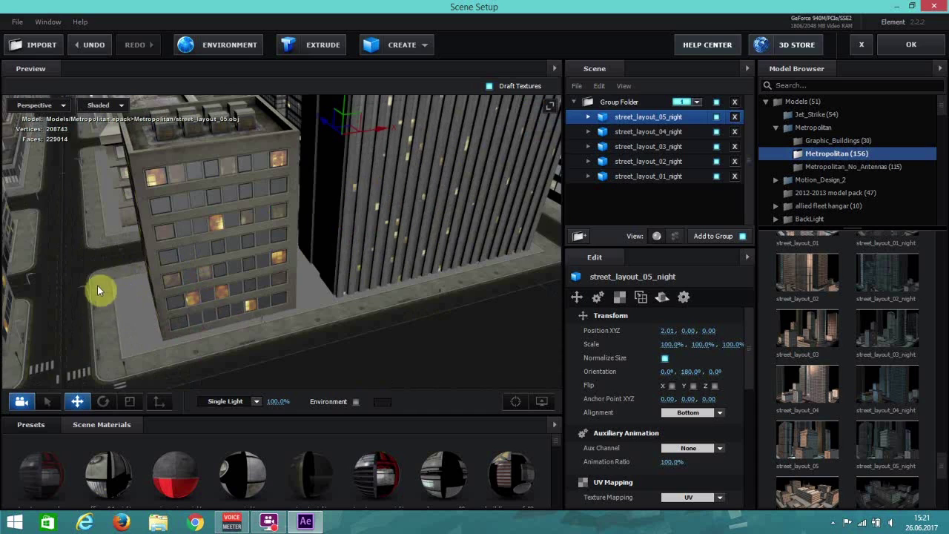
left_click_drag(97, 285, 97, 294)
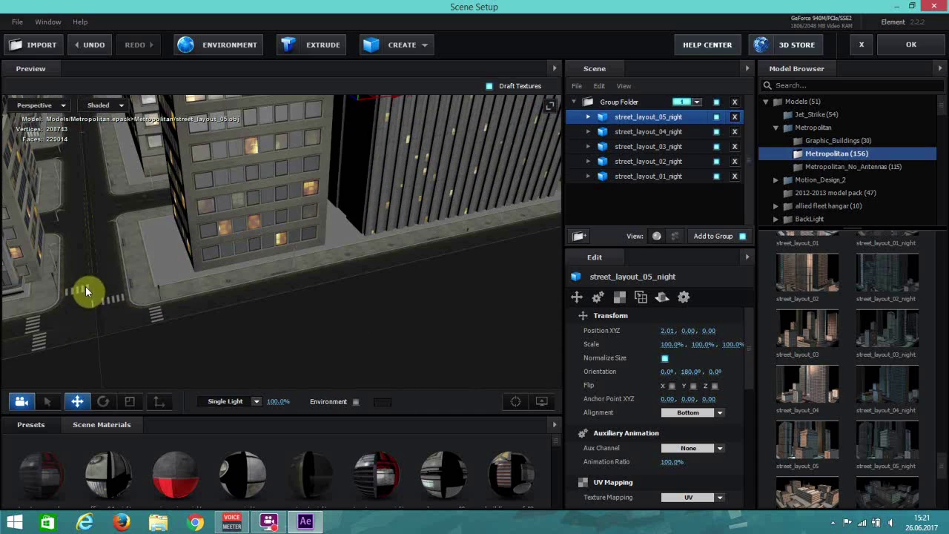
scroll(146, 260, "down", 1)
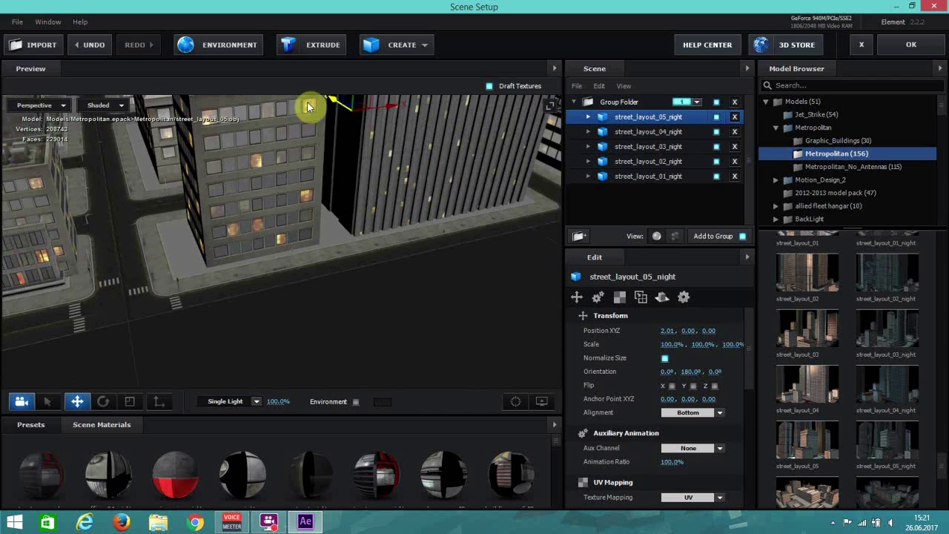
left_click_drag(308, 108, 326, 97)
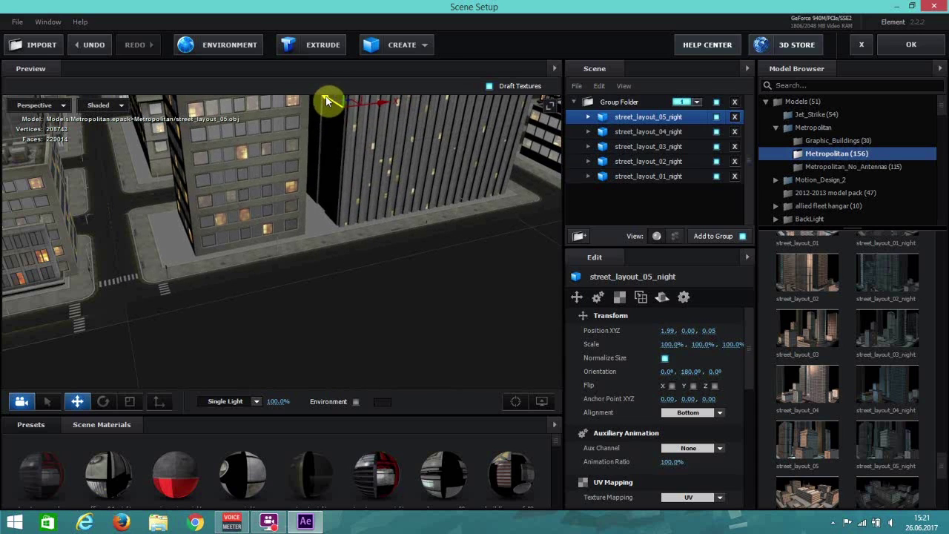
scroll(349, 129, "down", 1)
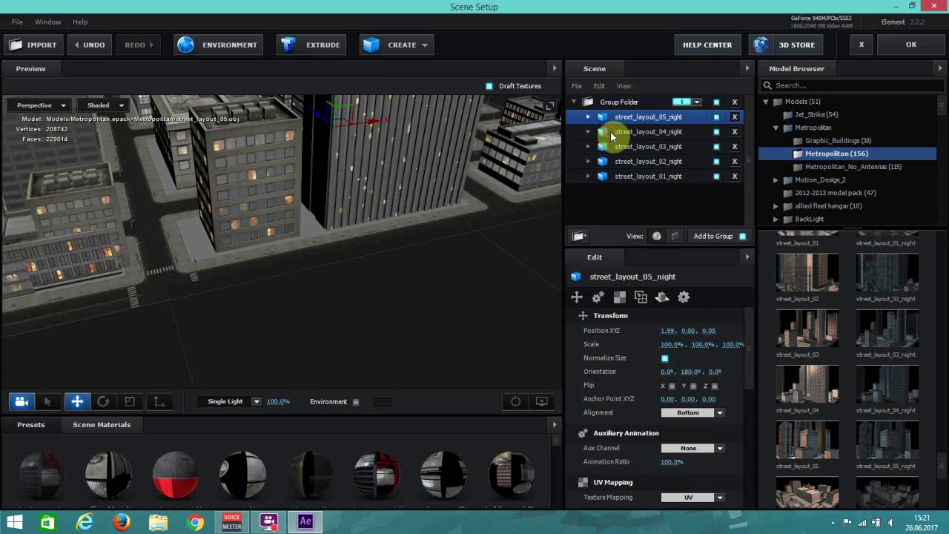
Move street_layout_04_night to the opposite side of the central block, with its X position at about -2.00
left_click(613, 131)
scroll(301, 212, "down", 5)
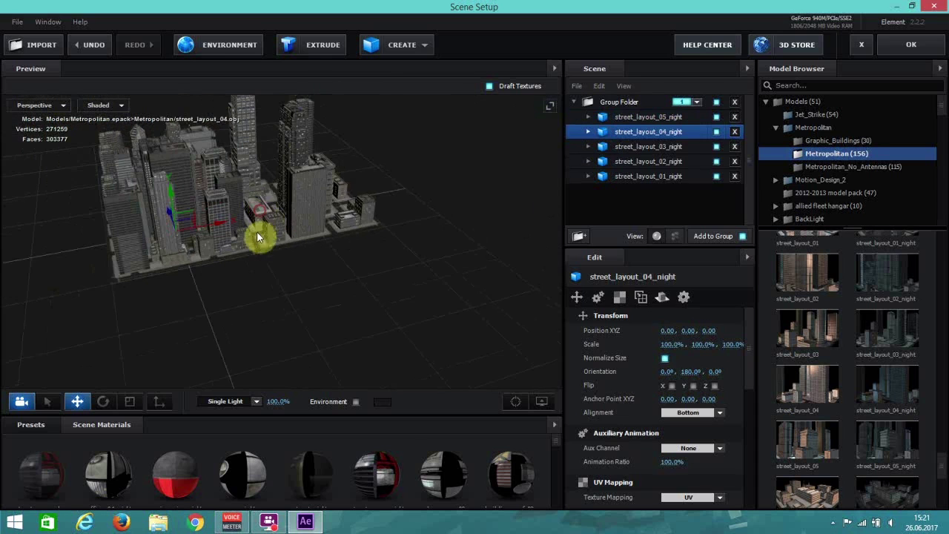
left_click_drag(262, 245, 244, 242)
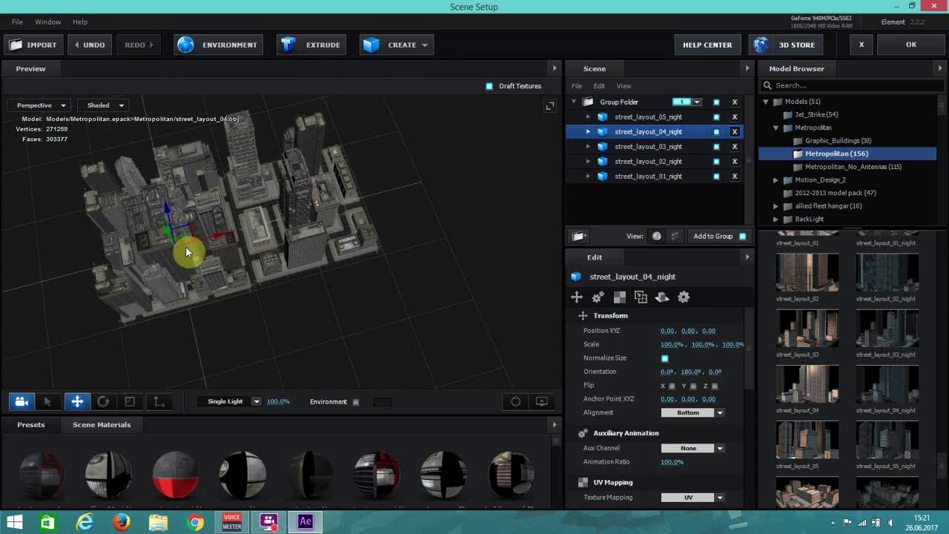
left_click_drag(220, 237, 184, 263)
left_click(517, 401)
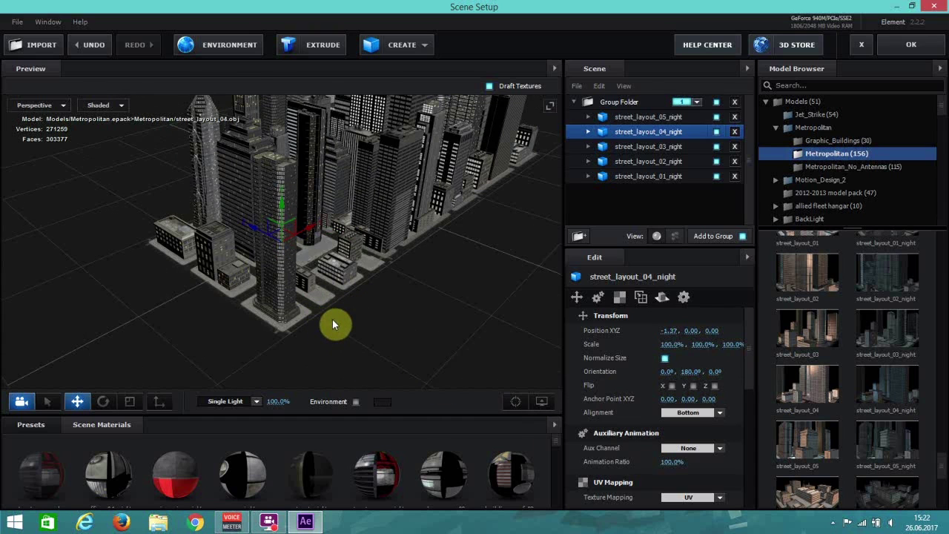
scroll(331, 318, "up", 5)
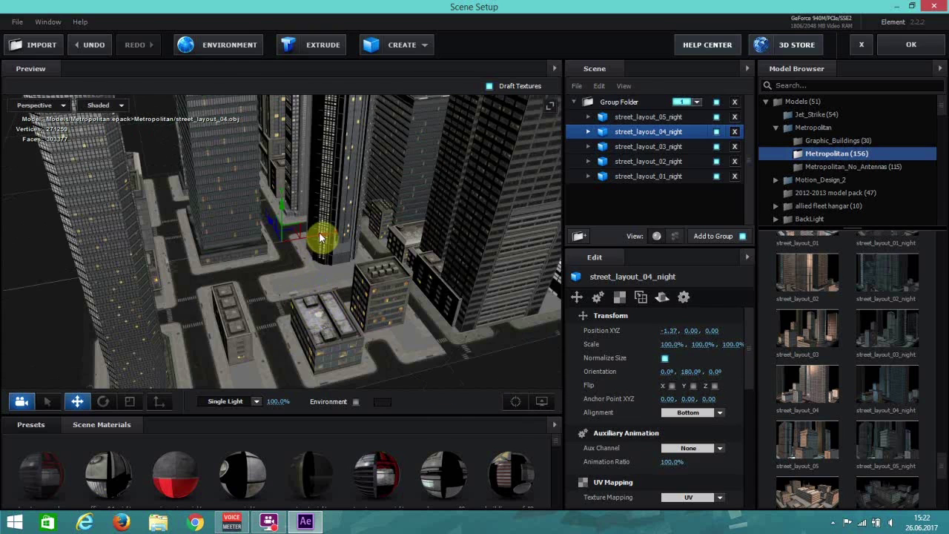
left_click_drag(315, 237, 195, 239)
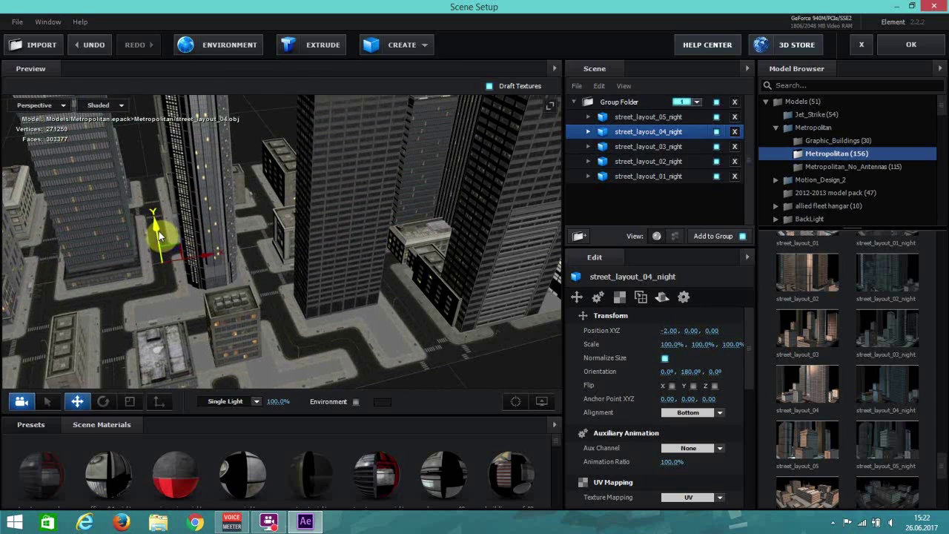
scroll(412, 330, "down", 1)
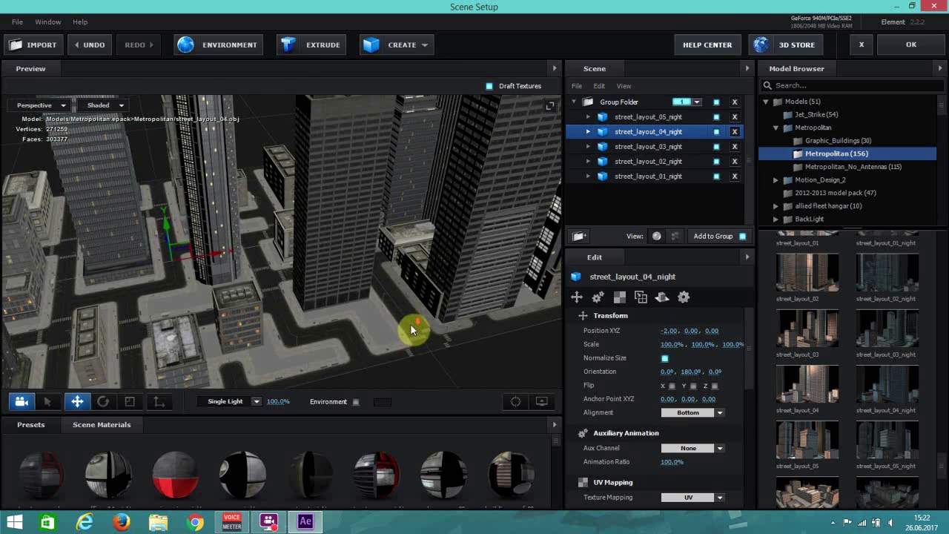
scroll(316, 284, "down", 3)
left_click_drag(359, 293, 603, 189)
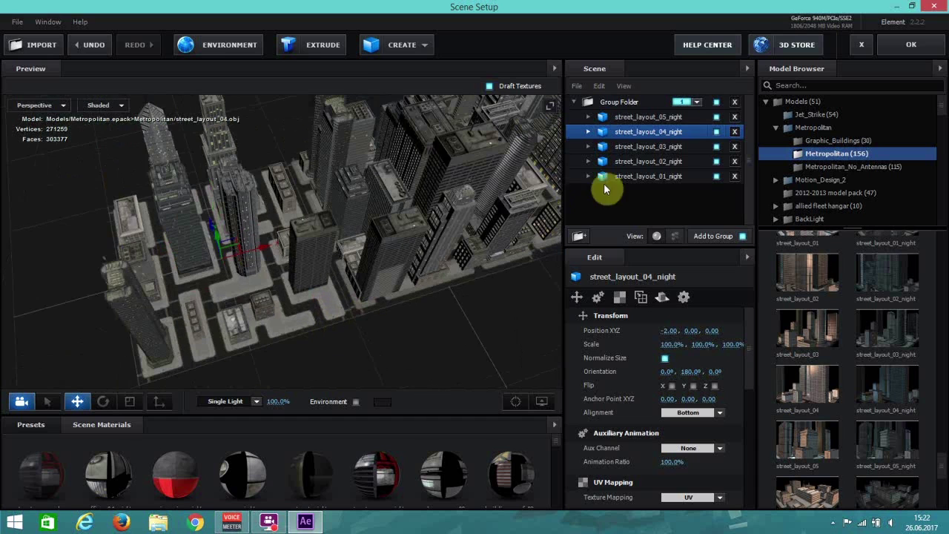
Move street_layout_03_night along Z to about 2.00 so its streets join the central block
left_click(632, 148)
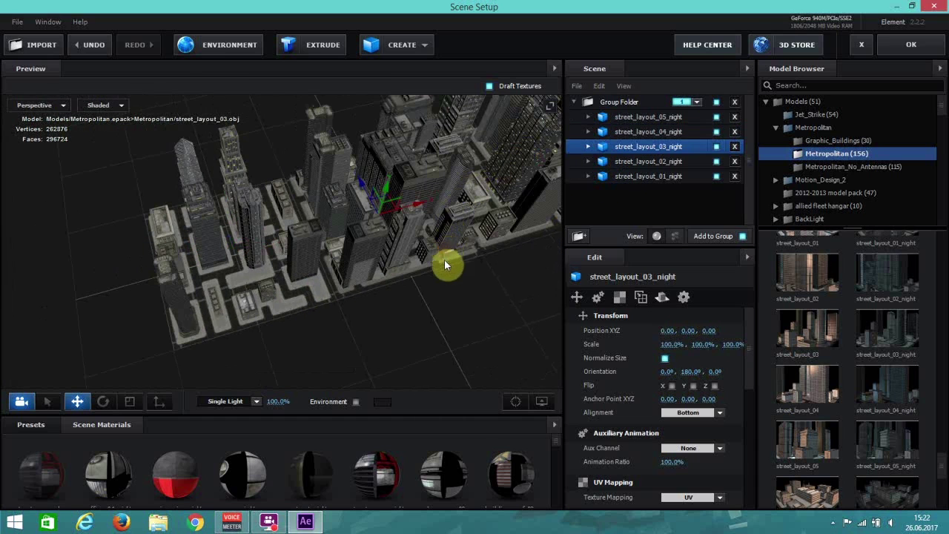
scroll(321, 201, "down", 3)
left_click_drag(314, 176, 312, 127)
scroll(341, 286, "up", 3)
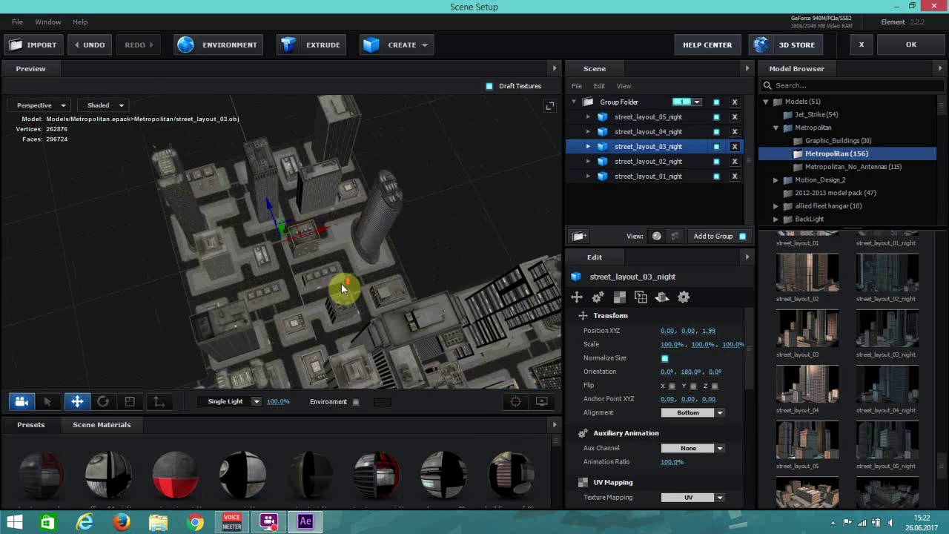
left_click_drag(386, 279, 410, 264)
scroll(407, 279, "down", 3)
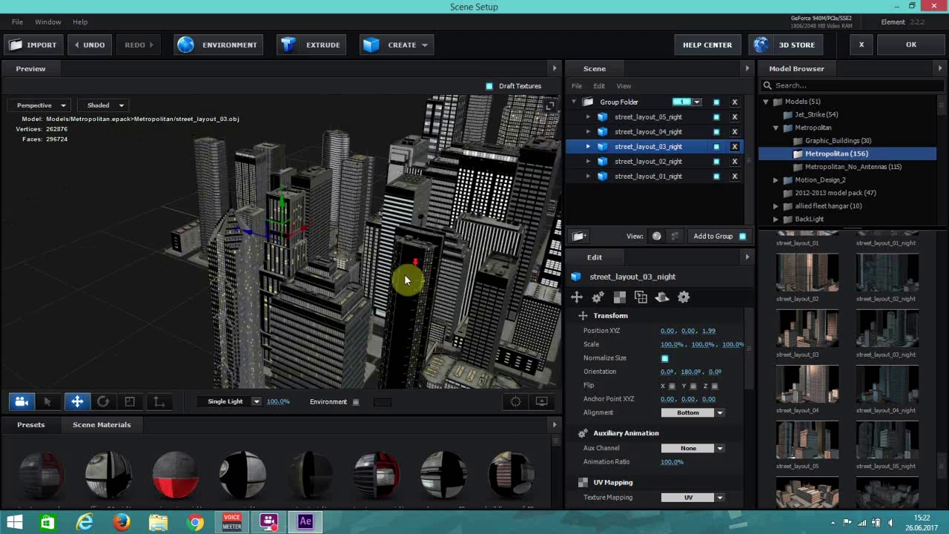
left_click_drag(423, 301, 462, 335)
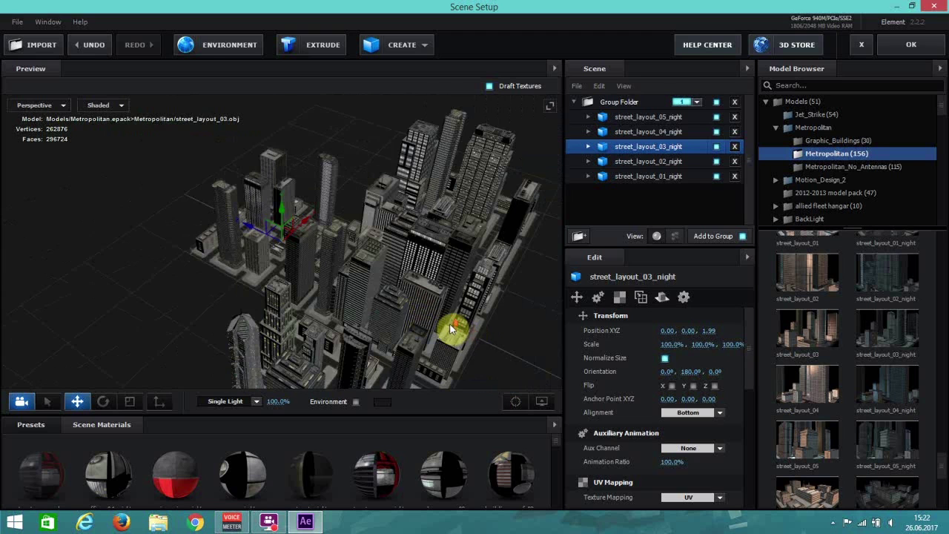
scroll(452, 330, "up", 3)
scroll(246, 256, "up", 3)
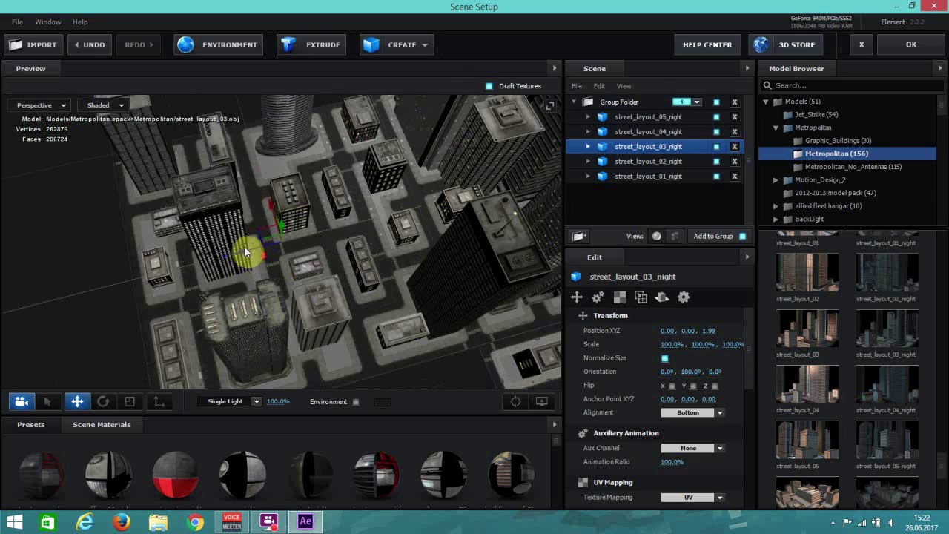
scroll(240, 249, "down", 1)
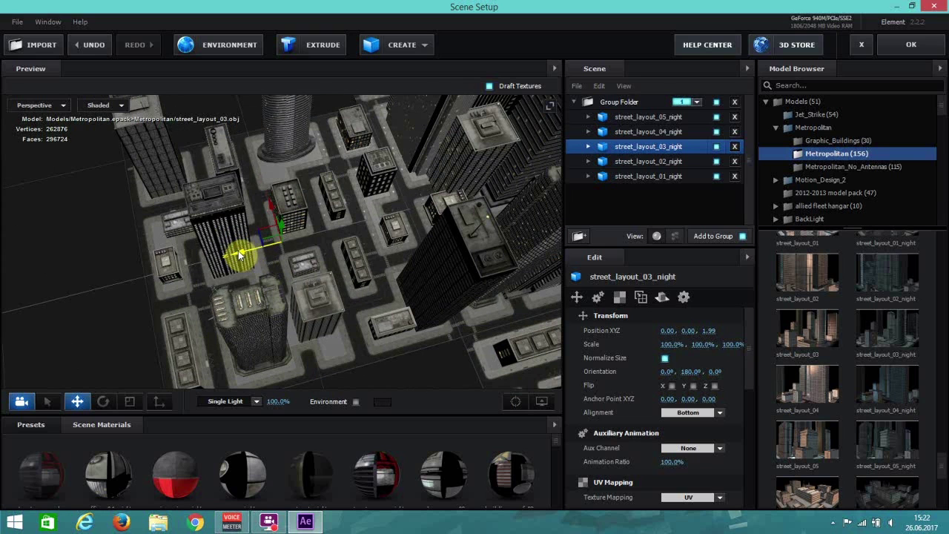
left_click_drag(251, 255, 257, 257)
scroll(257, 256, "down", 5)
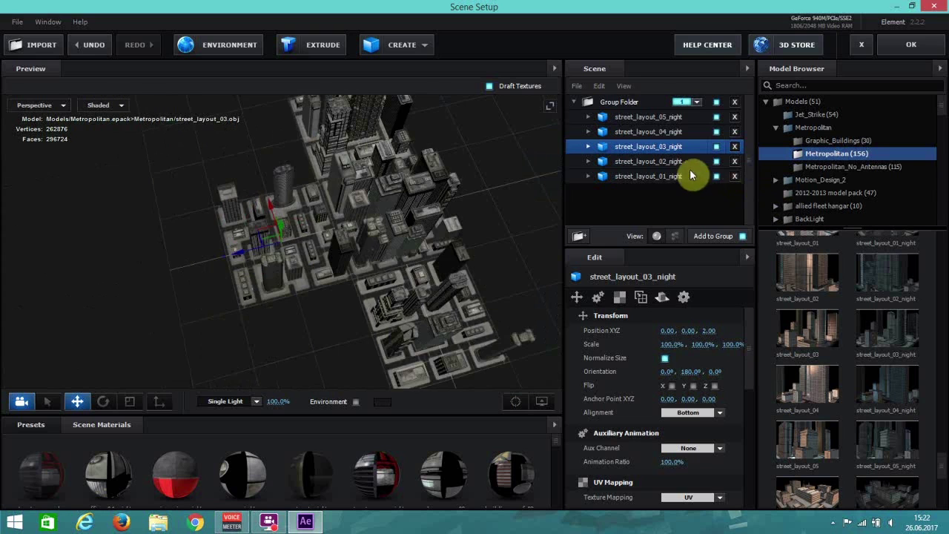
Move street_layout_02_night into the corner between layouts 03 and 04, at about X -1.98, Z 2.05
left_click(678, 162)
left_click_drag(374, 183, 271, 335)
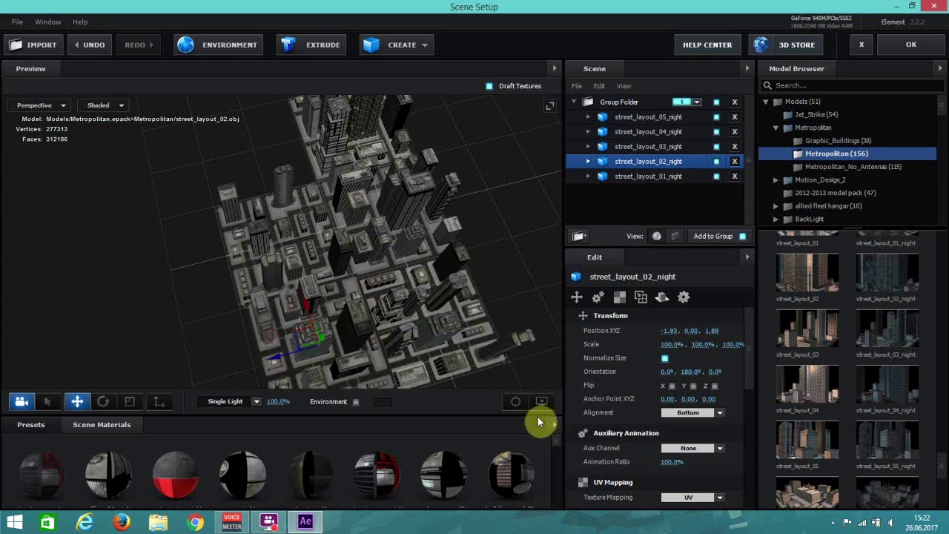
left_click(515, 402)
left_click_drag(354, 286, 263, 252)
scroll(348, 270, "up", 3)
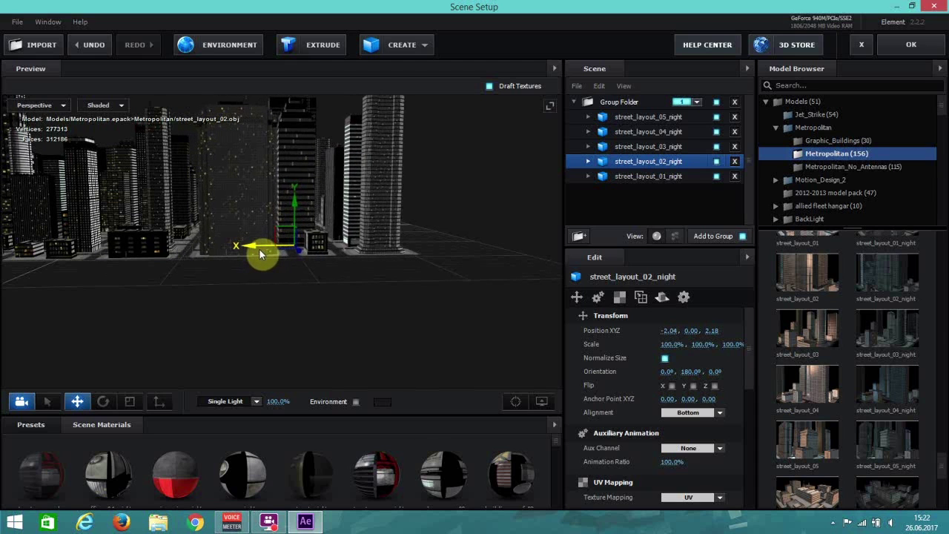
scroll(201, 297, "up", 3)
left_click_drag(223, 305, 258, 257)
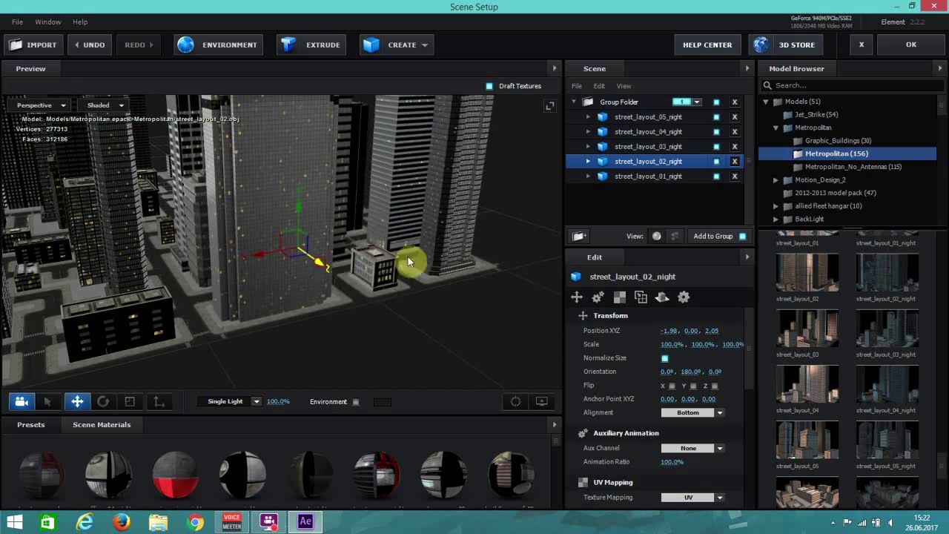
left_click(637, 178)
scroll(315, 272, "down", 5)
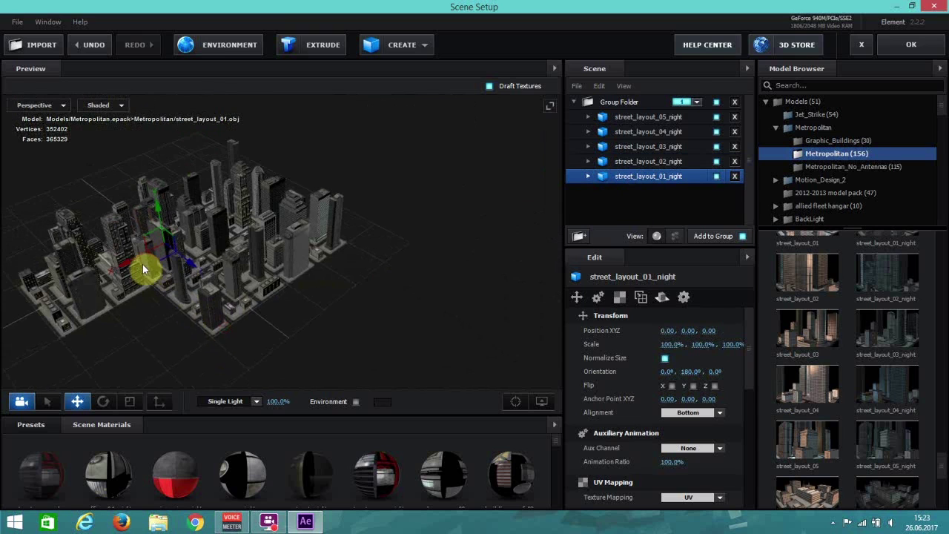
mouse_move(142, 254)
left_mouse_down()
mouse_move(109, 265)
mouse_move(156, 255)
left_mouse_up()
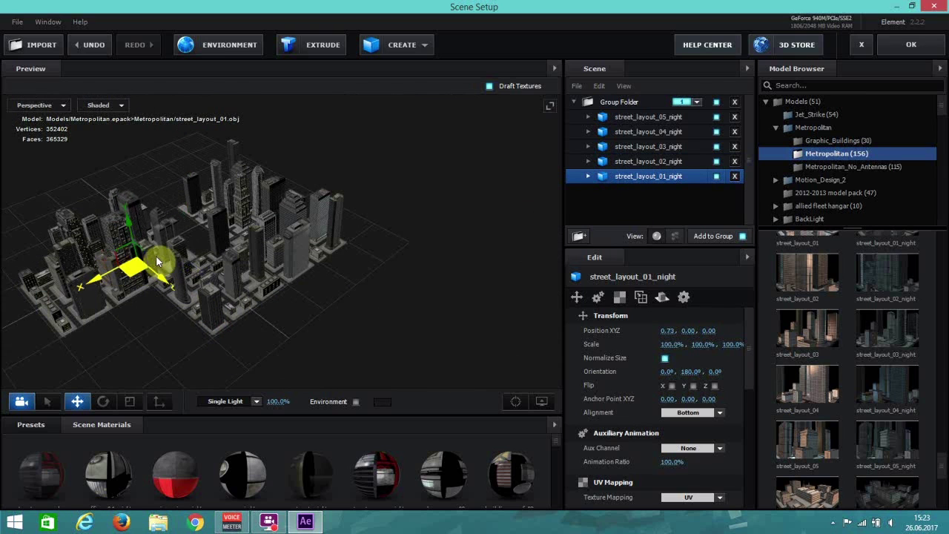
key("ctrl+z")
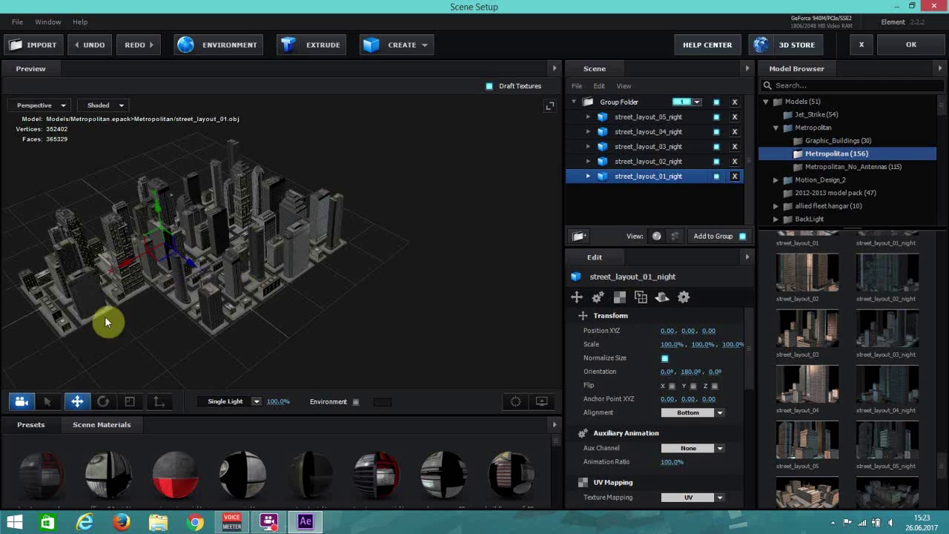
Add a second street_layout_02_night and move it into the empty corner of the grid, at about X 1.23, Z 1.73
left_click_drag(124, 319, 164, 286)
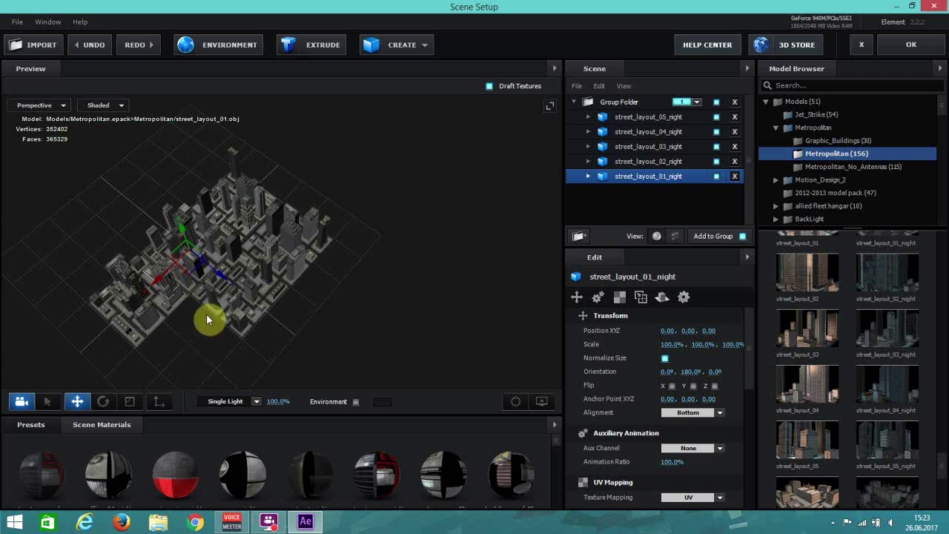
scroll(873, 316, "up", 1)
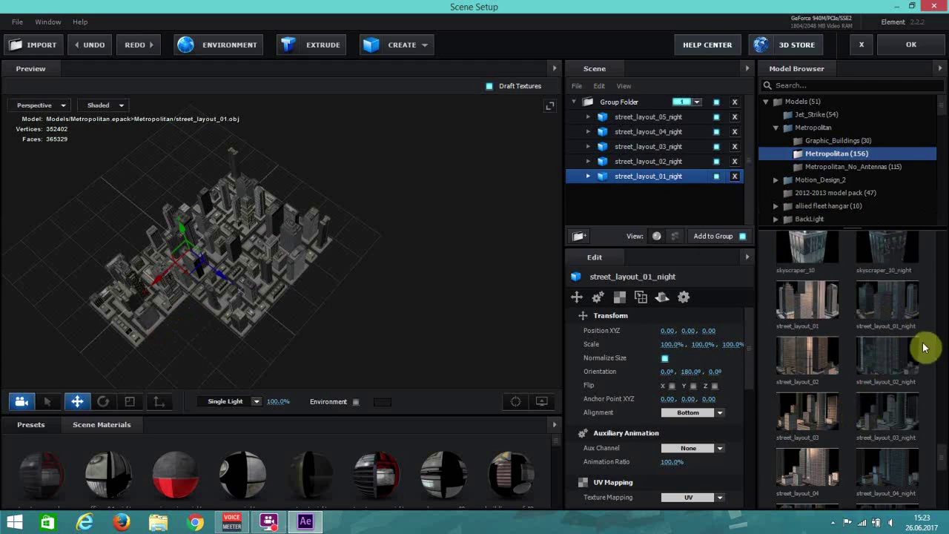
left_click(911, 356)
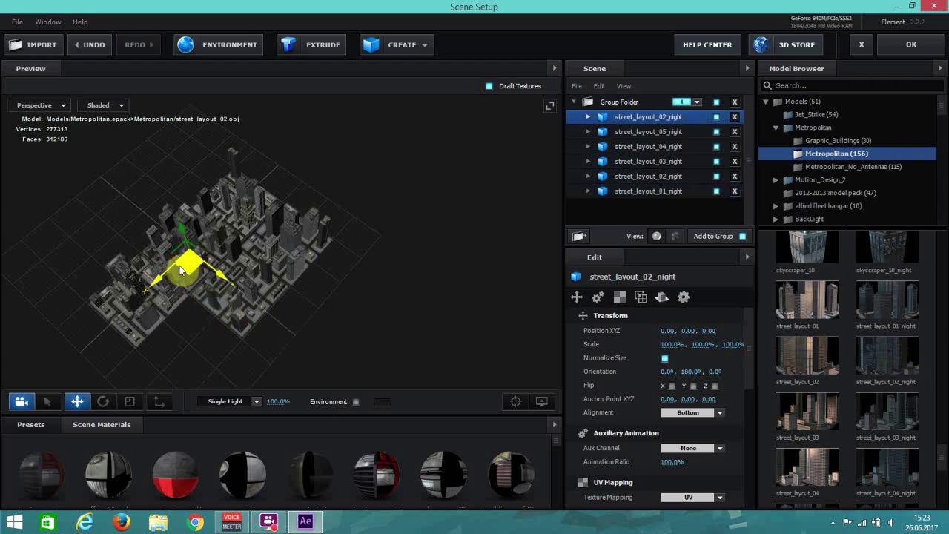
left_click_drag(159, 275, 212, 352)
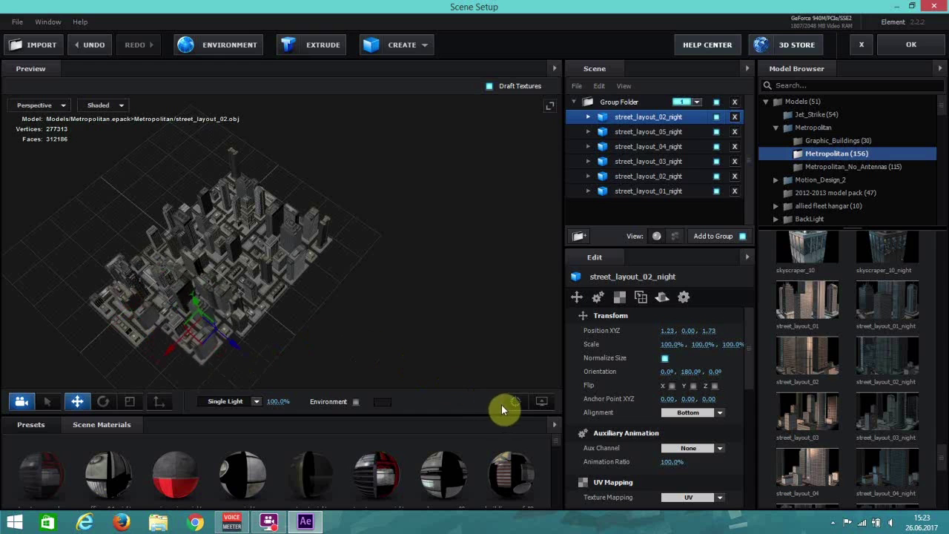
Move the new street_layout_02_night further into the corner, to about X 2.08, Z 2.08, beside the neighbouring blocks
left_click(507, 405)
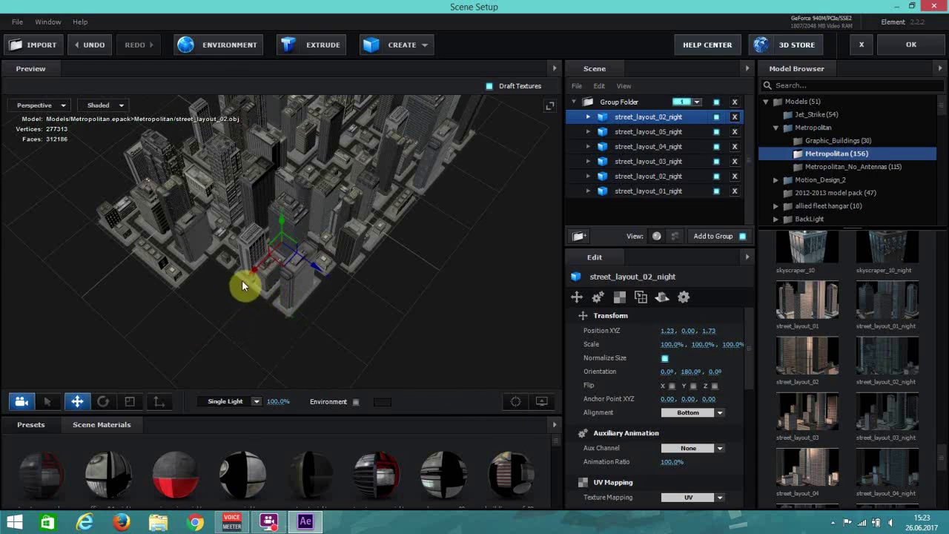
left_click_drag(242, 279, 213, 297)
left_click_drag(293, 299, 259, 342)
scroll(260, 342, "up", 2)
left_click_drag(333, 296, 239, 350)
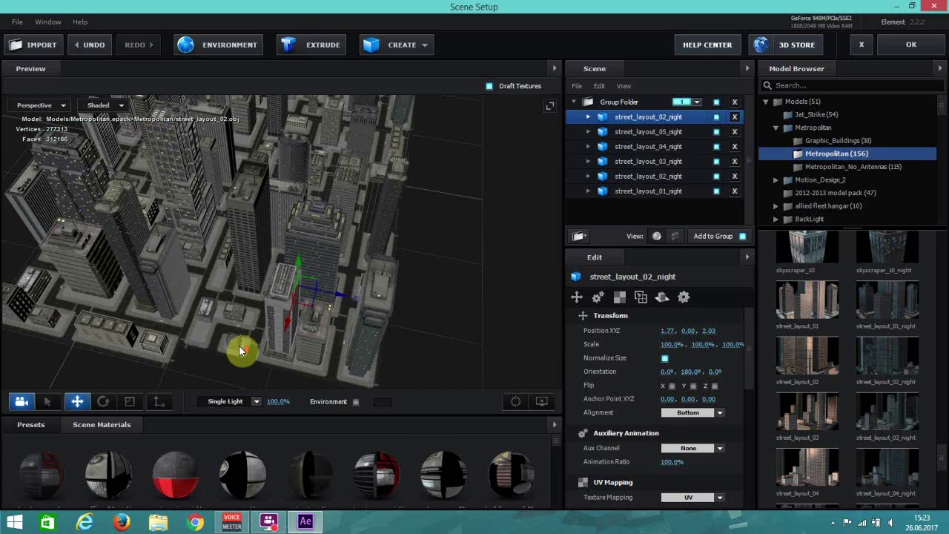
scroll(245, 339, "up", 3)
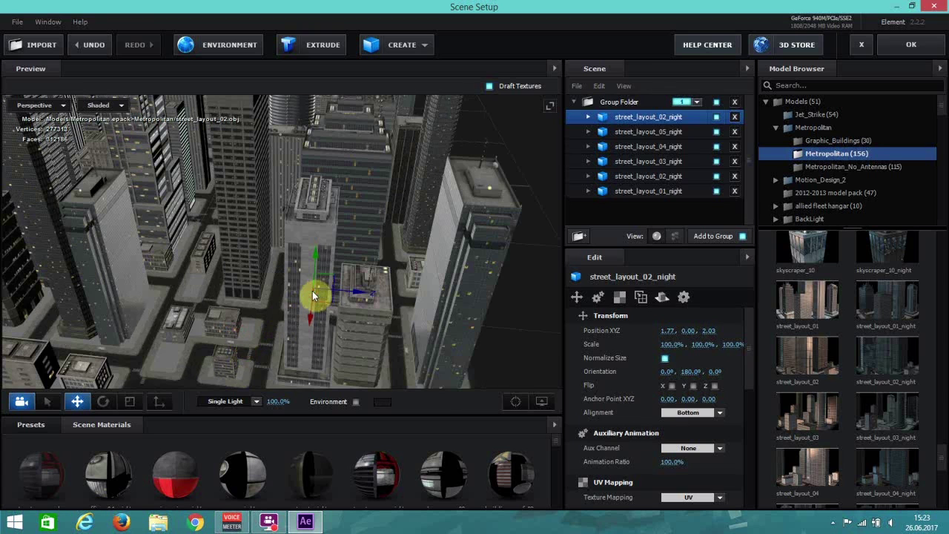
scroll(309, 297, "up", 1)
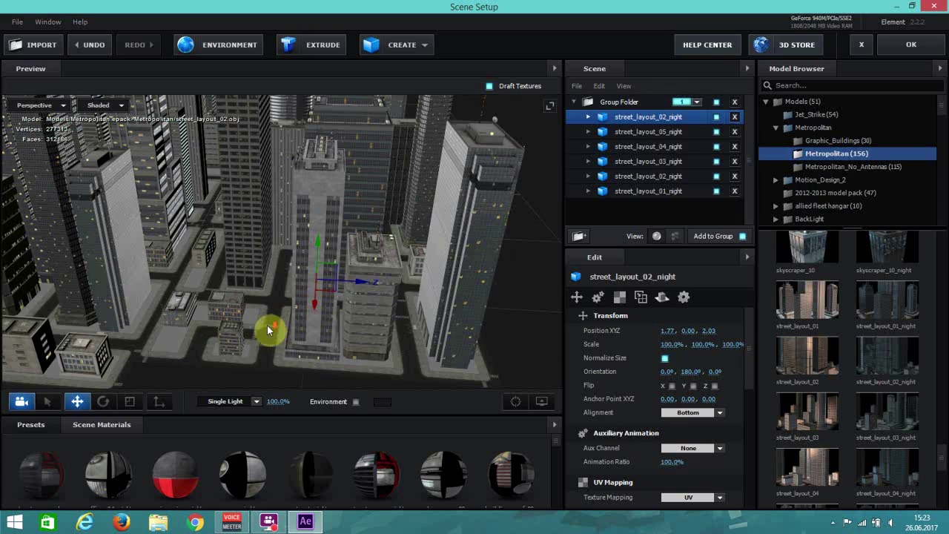
left_click_drag(310, 299, 273, 335)
left_click_drag(351, 245, 350, 295)
scroll(250, 317, "up", 2)
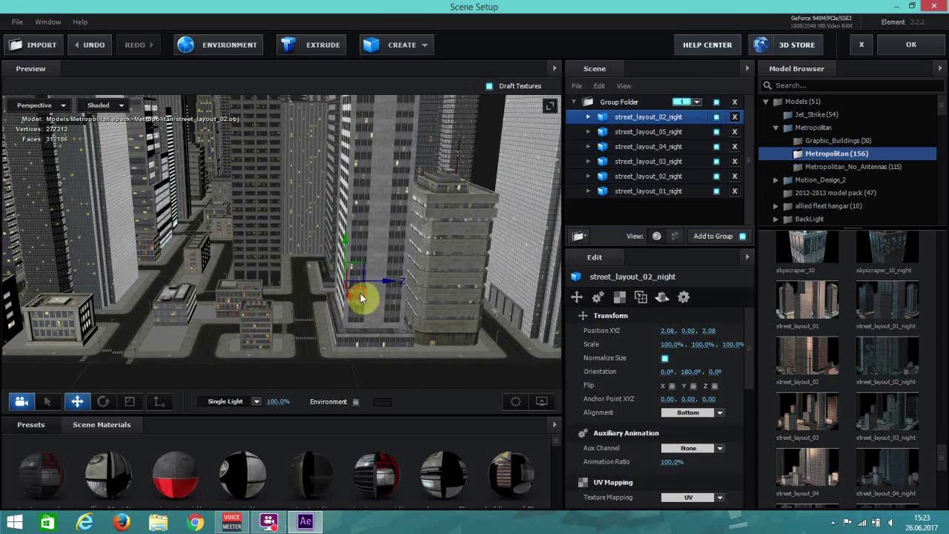
Lower the new street_layout_02_night to about Y -0.03 to match the ground level of the adjoining blocks
scroll(361, 298, "up", 2)
left_click_drag(363, 294, 363, 287)
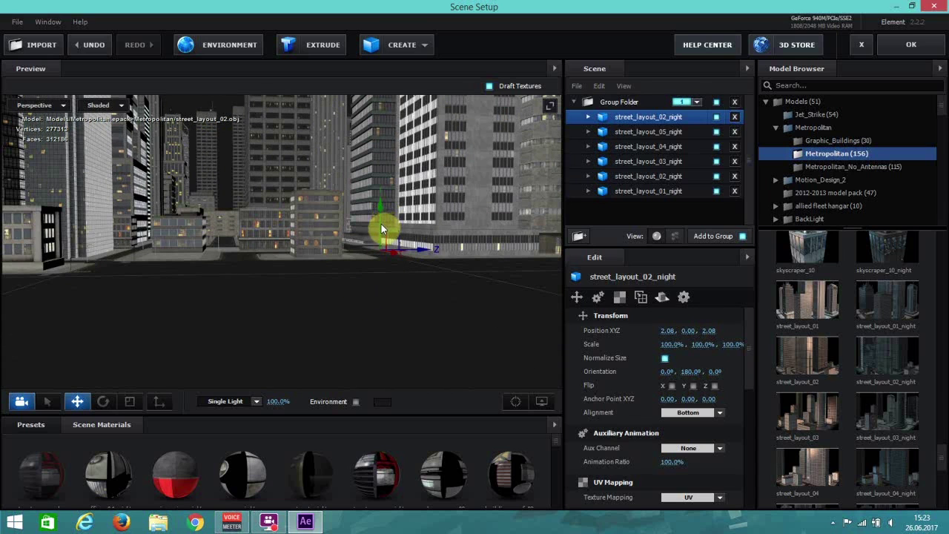
left_click_drag(381, 223, 393, 266)
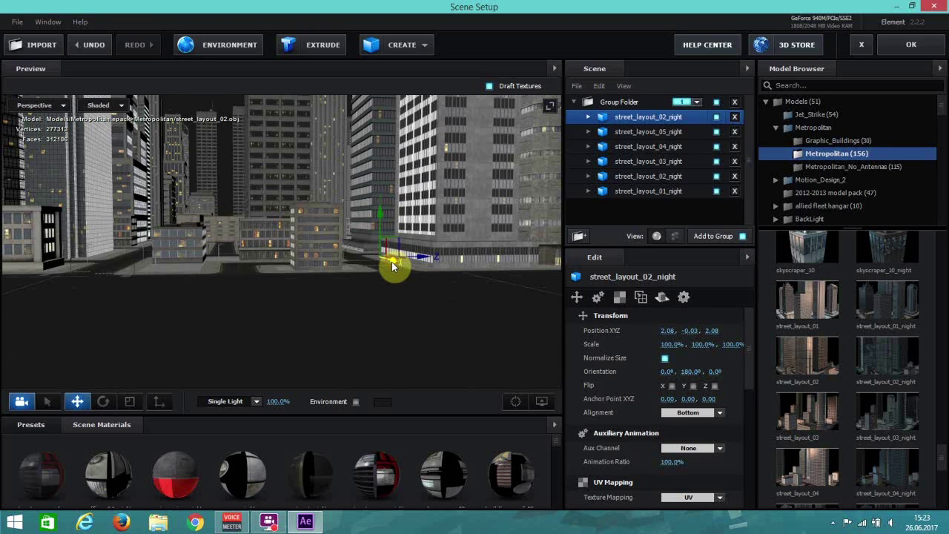
Fine-tune the new street_layout_02_night to about X 2.01, Z 2.05, lining its streets up with the adjoining blocks
scroll(233, 324, "up", 3)
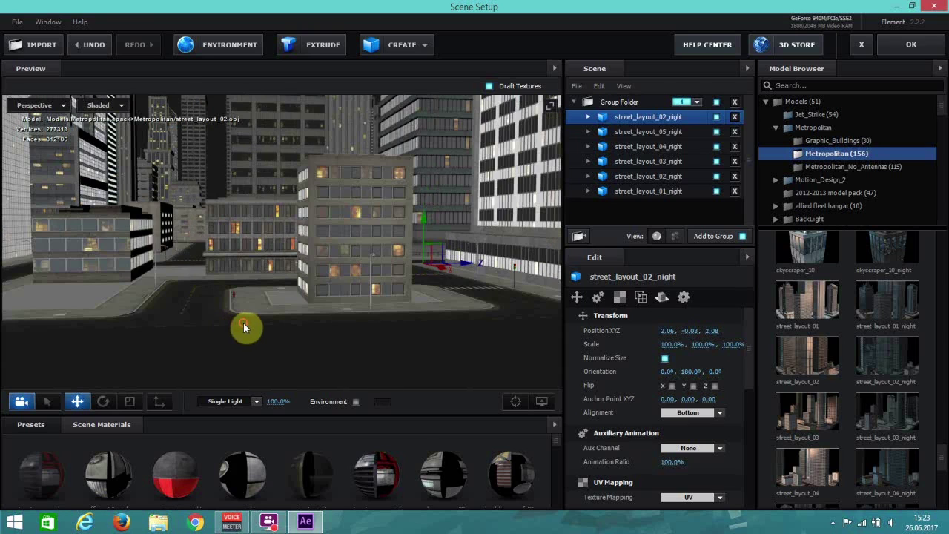
left_click_drag(254, 324, 430, 278)
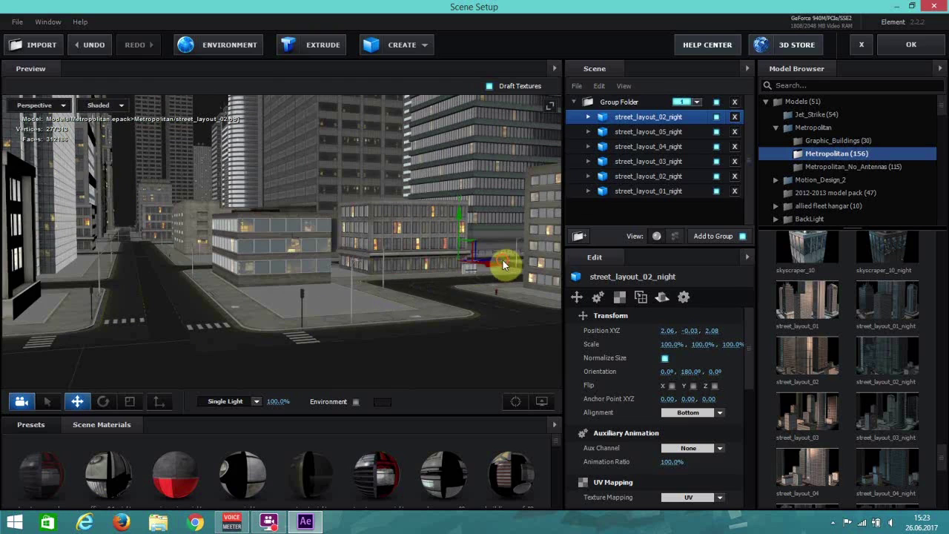
mouse_move(499, 261)
left_mouse_down()
mouse_move(469, 272)
mouse_move(492, 262)
left_mouse_up()
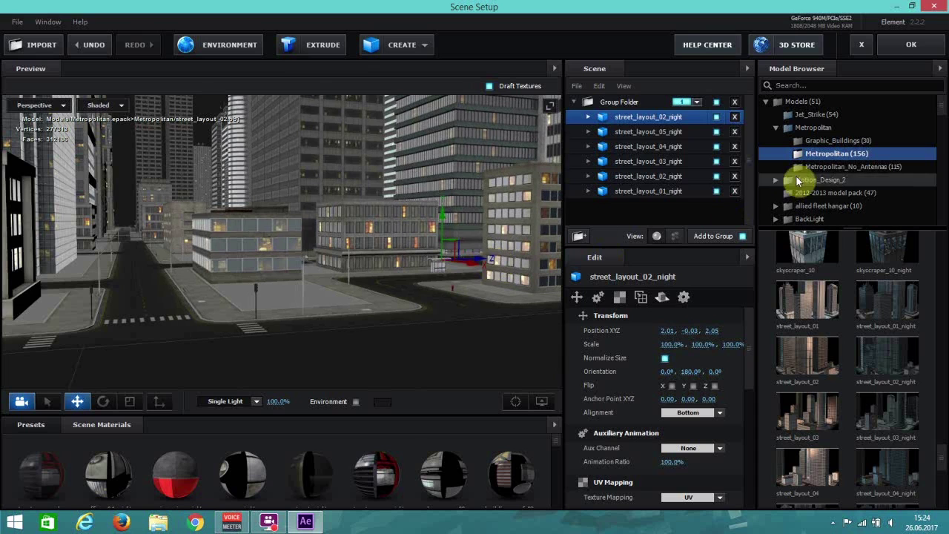
scroll(458, 259, "down", 2)
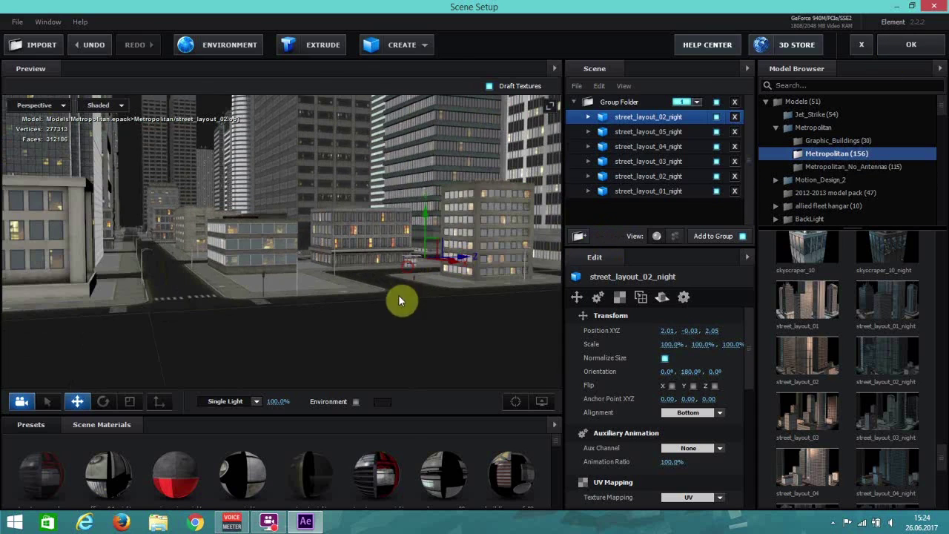
left_click_drag(401, 295, 398, 300)
scroll(354, 351, "down", 4)
left_click_drag(354, 351, 324, 370)
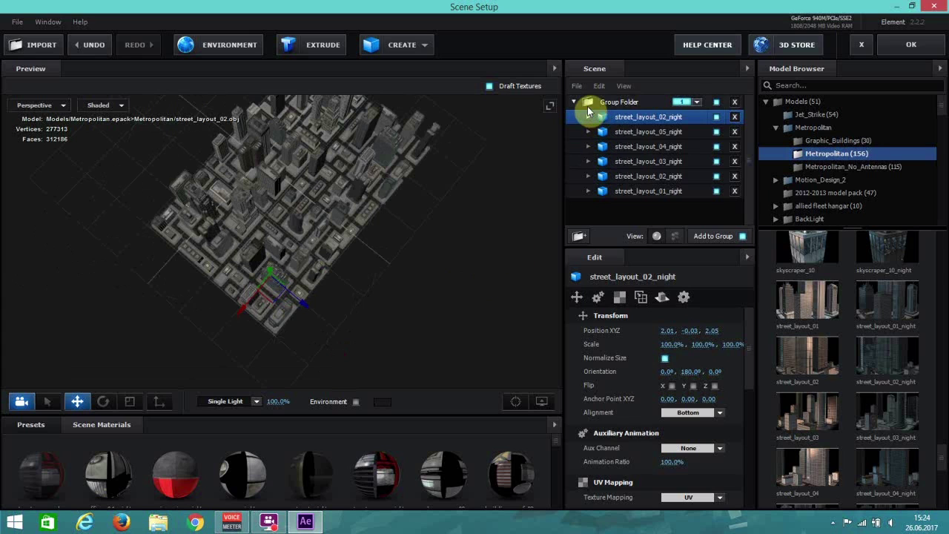
Create a new group folder outside the street layout folder and assign it to group 2
double_click(588, 106)
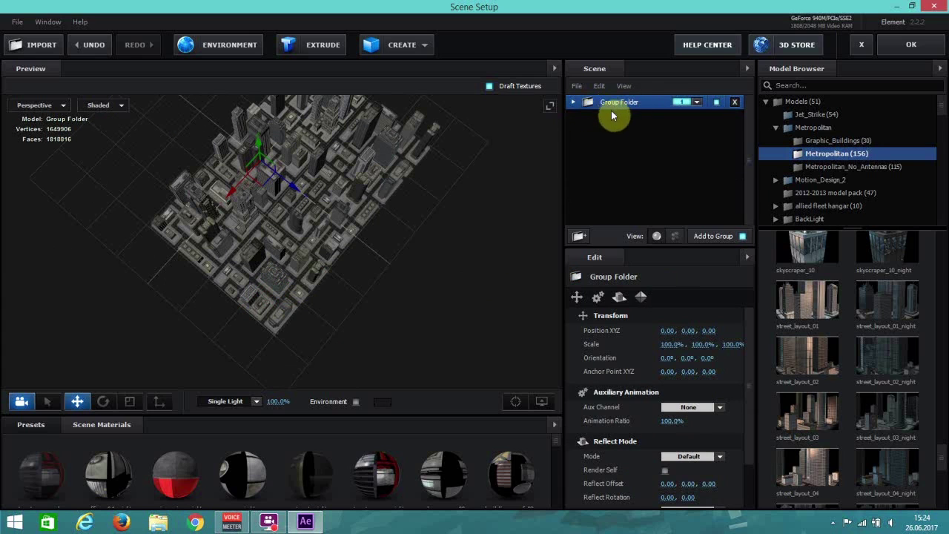
left_click(577, 237)
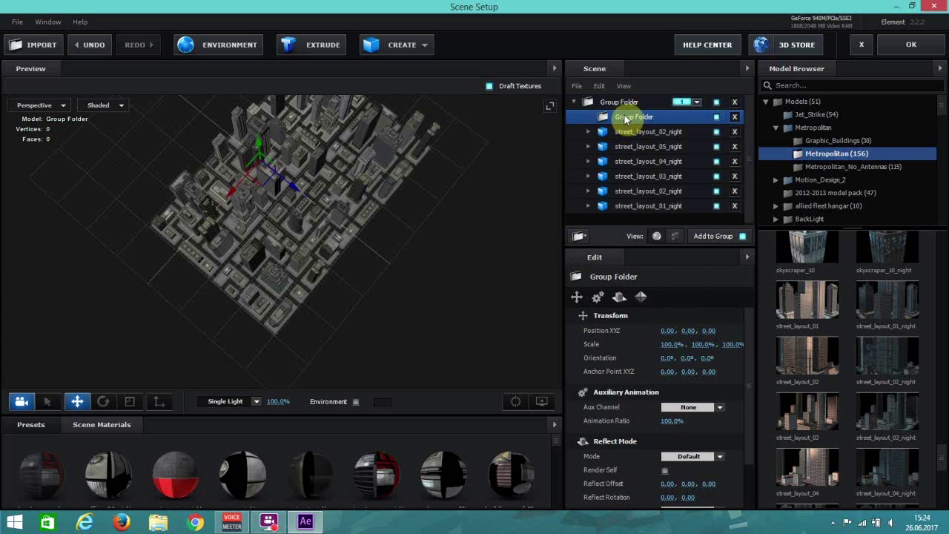
scroll(626, 119, "down", 1)
left_click_drag(625, 116, 623, 216)
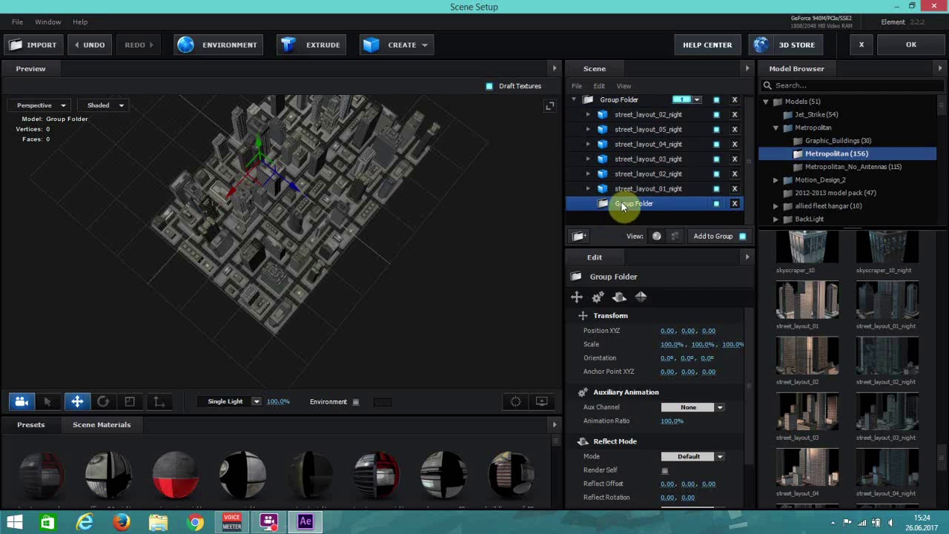
left_click_drag(619, 204, 614, 234)
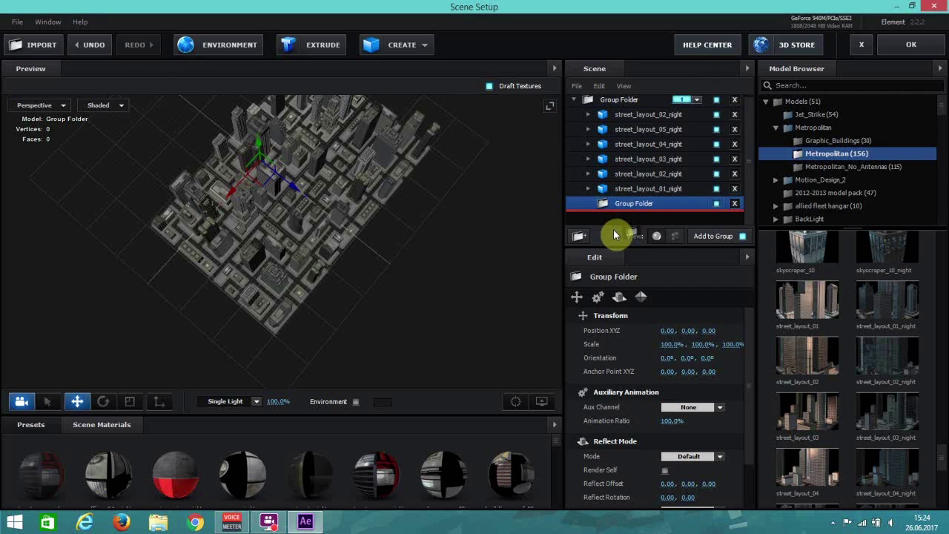
left_click_drag(613, 231, 613, 231)
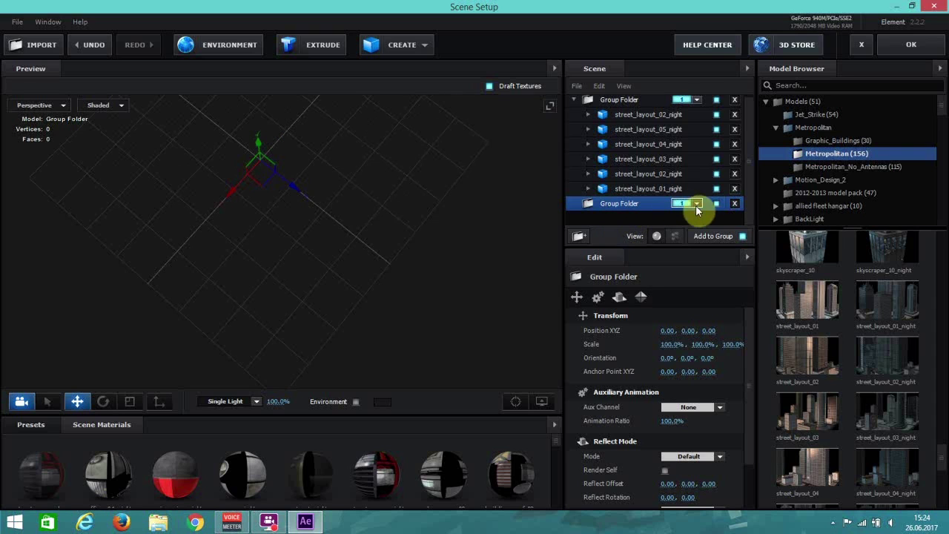
left_click(696, 205)
left_click(702, 220)
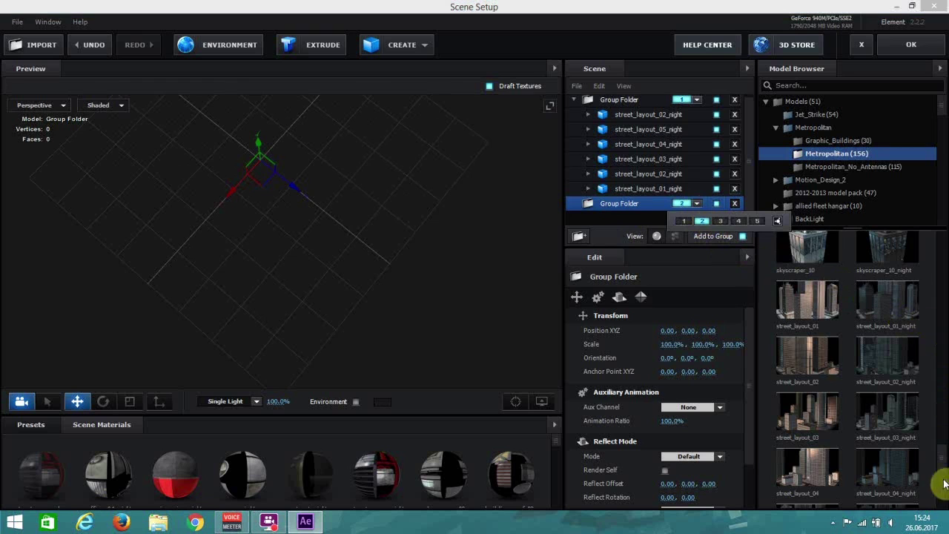
Add the office_02_night model to the second group folder and scale it to 114%
left_click_drag(944, 461, 943, 382)
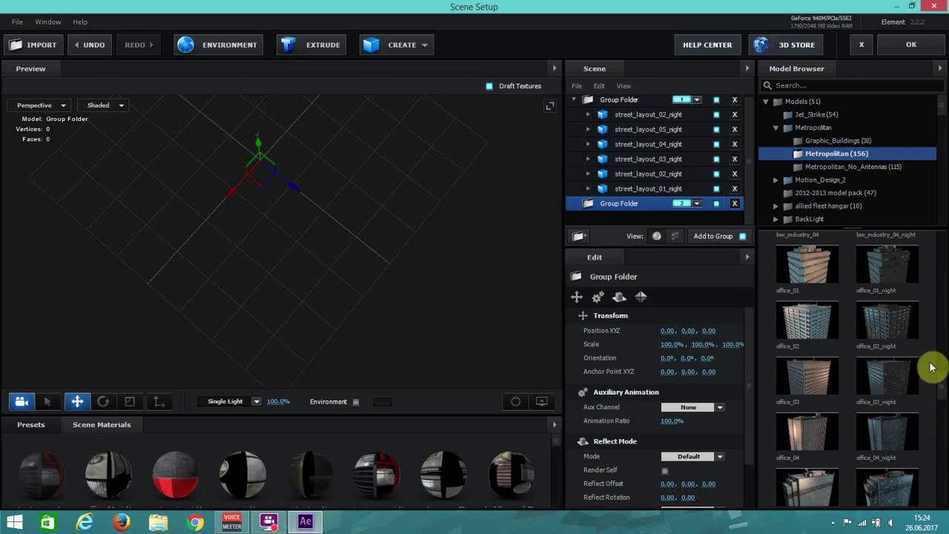
left_click(898, 341)
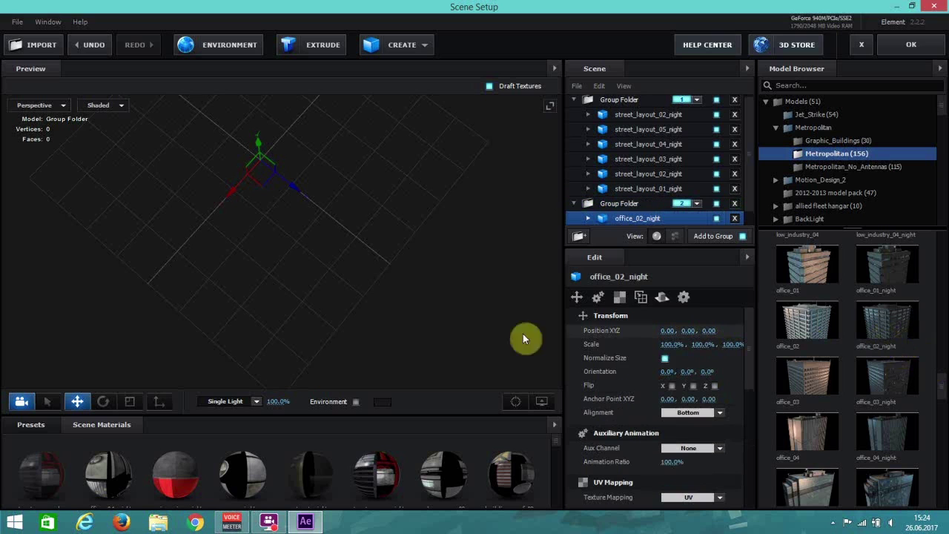
left_click_drag(346, 255, 357, 231)
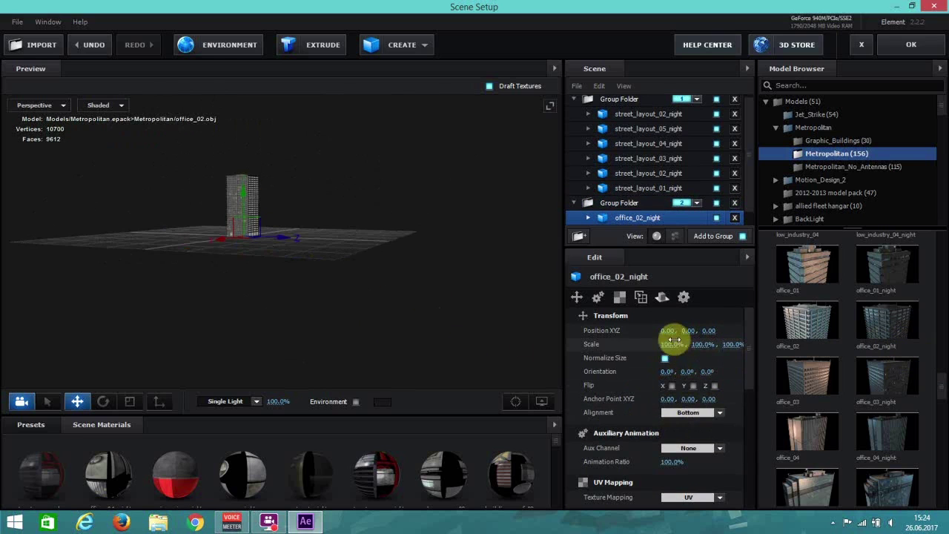
left_click_drag(670, 343, 679, 342)
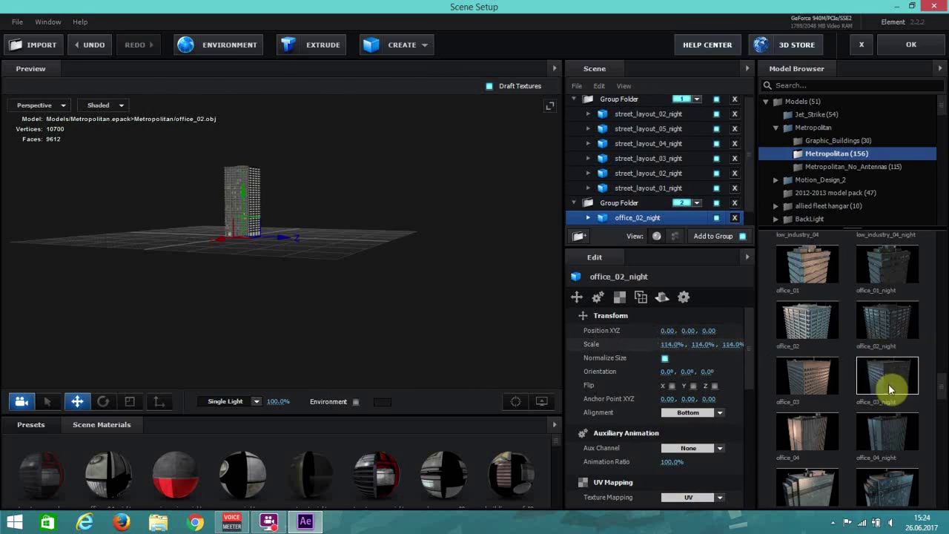
Add the office_04_night model, move it along X to about 1.79, and scale it to 111%
scroll(889, 382, "down", 2)
left_click(898, 325)
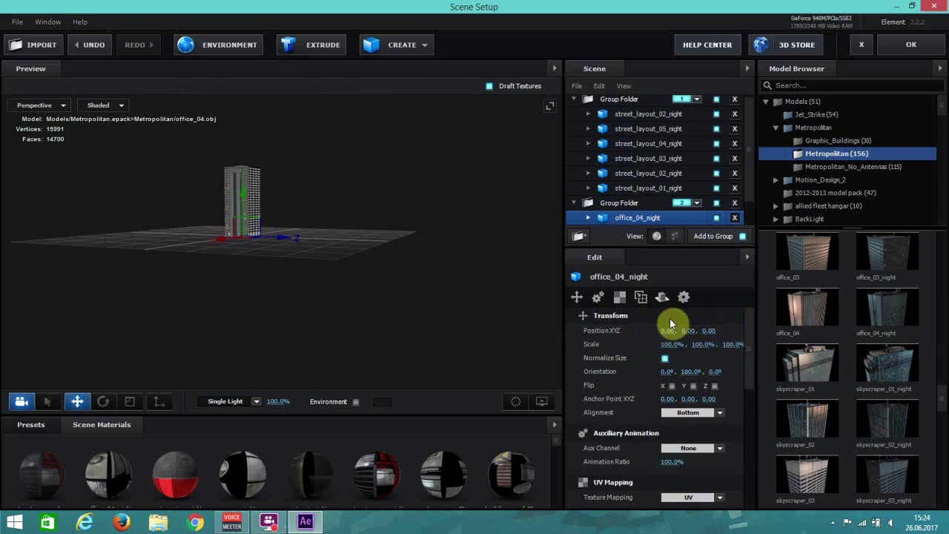
scroll(252, 281, "up", 2)
left_click_drag(222, 233, 175, 252)
left_click_drag(671, 345, 681, 344)
Add the skyscraper_02_night model, move it along Z to about 1.52, and scale it to 133%
scroll(900, 435, "down", 1)
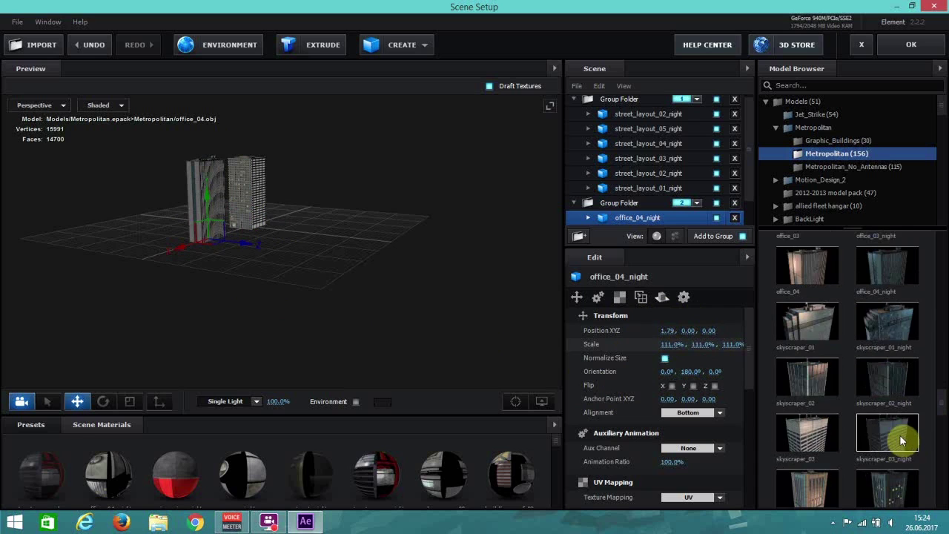
left_click(897, 390)
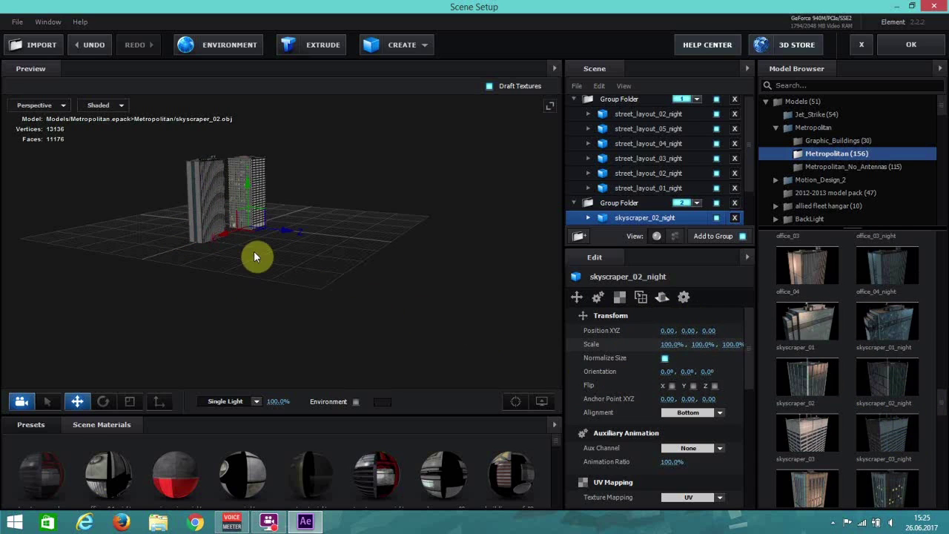
left_click_drag(268, 225, 312, 254)
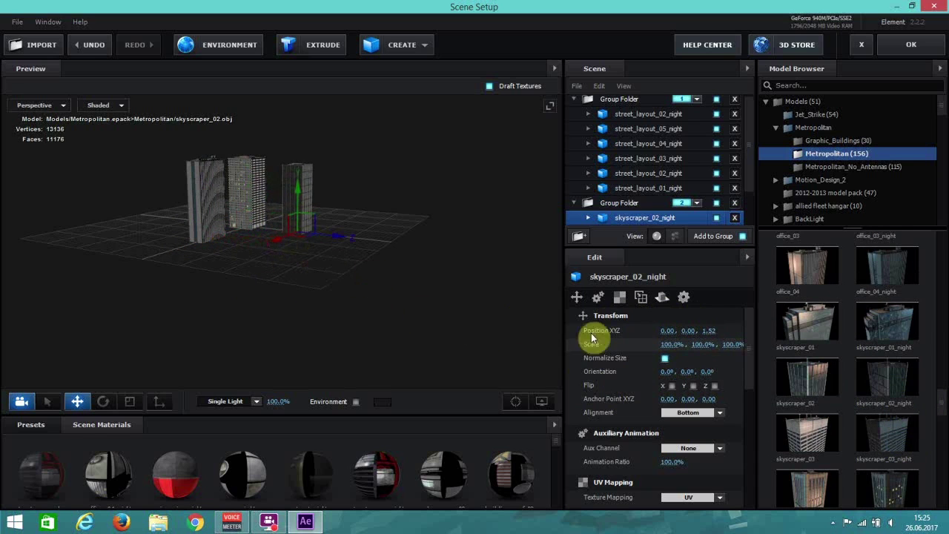
left_click_drag(671, 344, 741, 359)
Add the skyscraper_04_night model, place it at about X 1.43, Z 1.18, and scale it to 114.5%
scroll(824, 408, "down", 2)
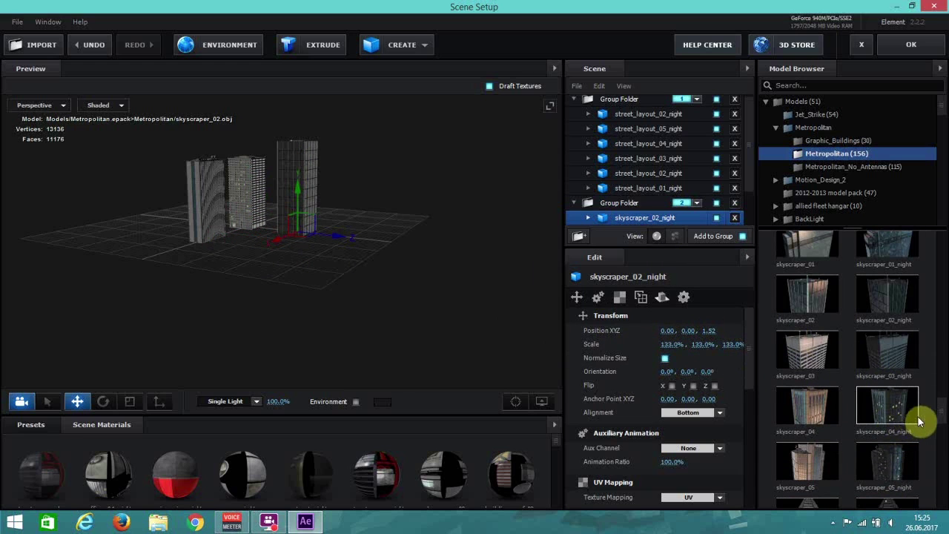
left_click(897, 421)
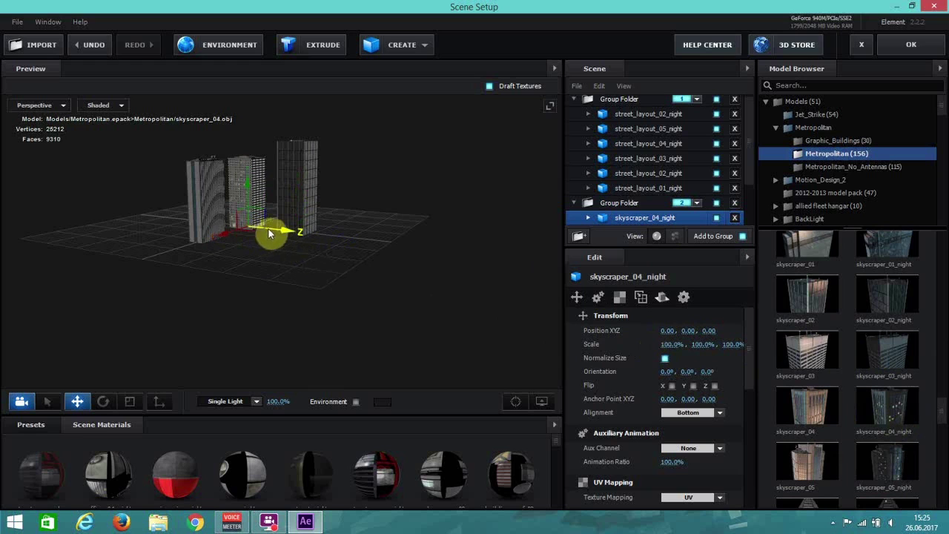
left_click_drag(282, 238, 424, 306)
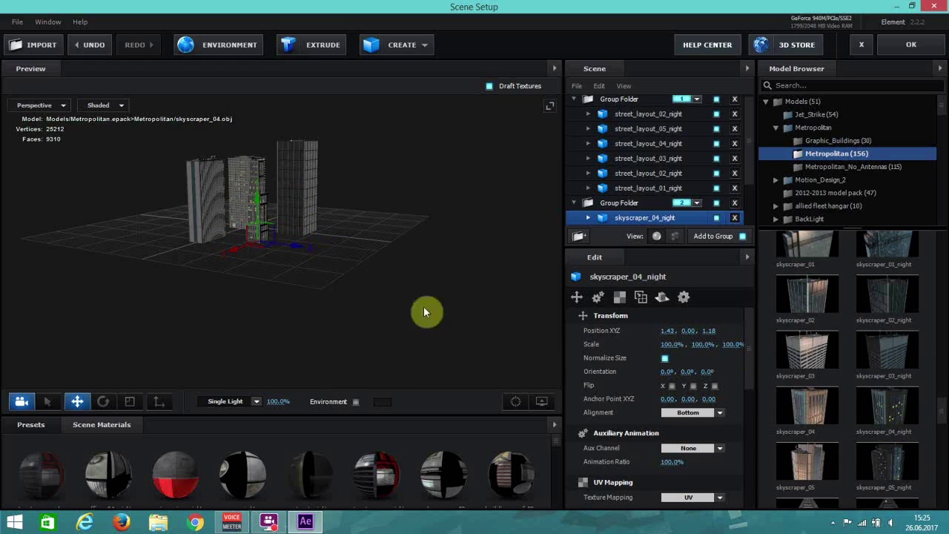
left_click_drag(668, 344, 704, 352)
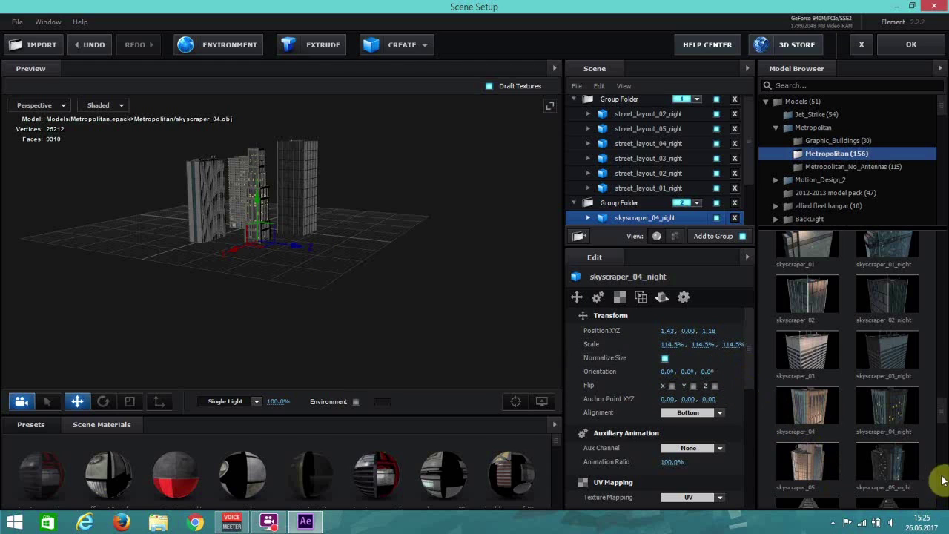
Add the skyscraper_05_night model to the second group and place it at about X 1.42, Z 0.98
left_click(897, 464)
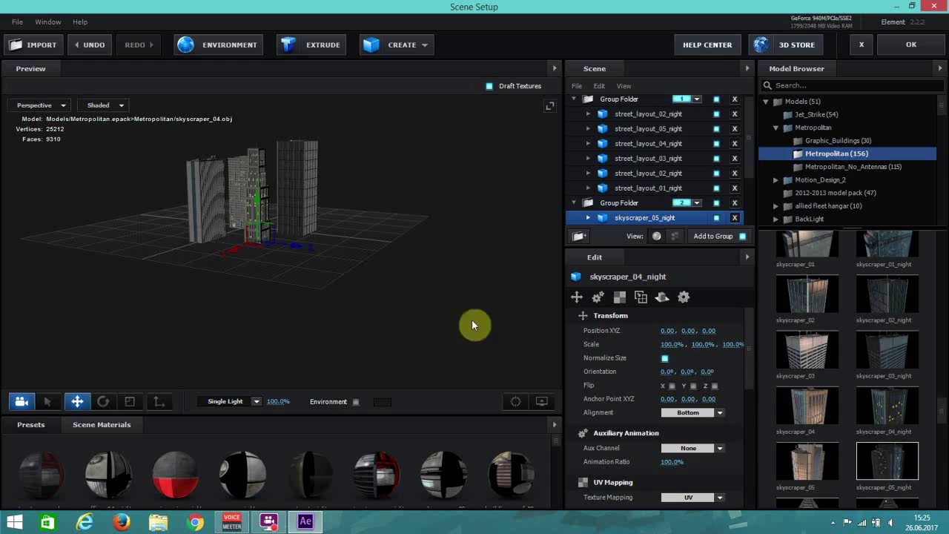
left_click_drag(229, 236, 238, 283)
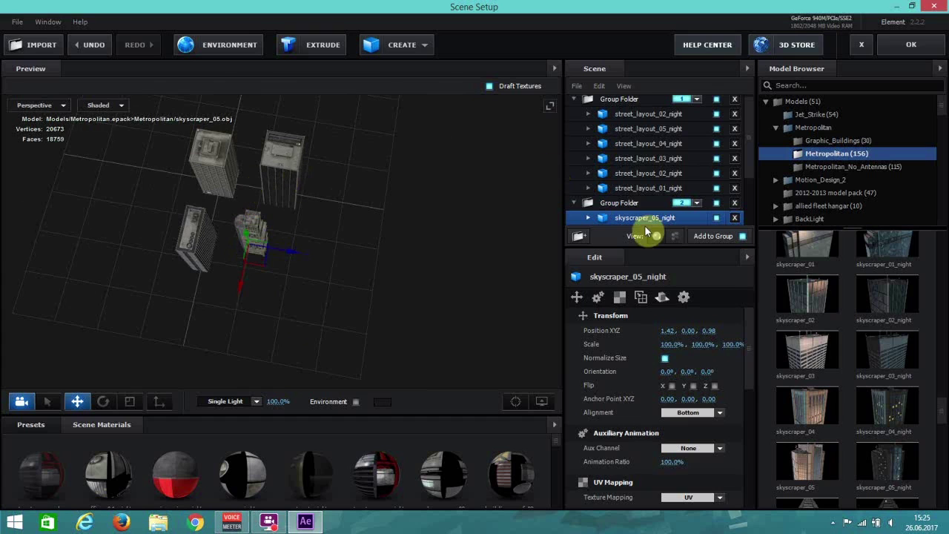
Duplicate office_04_night twice, placing one copy at about X 1.79, Z 2.12 and the other at about X 0.79, Z -2.05
scroll(645, 210, "down", 2)
left_click(647, 188)
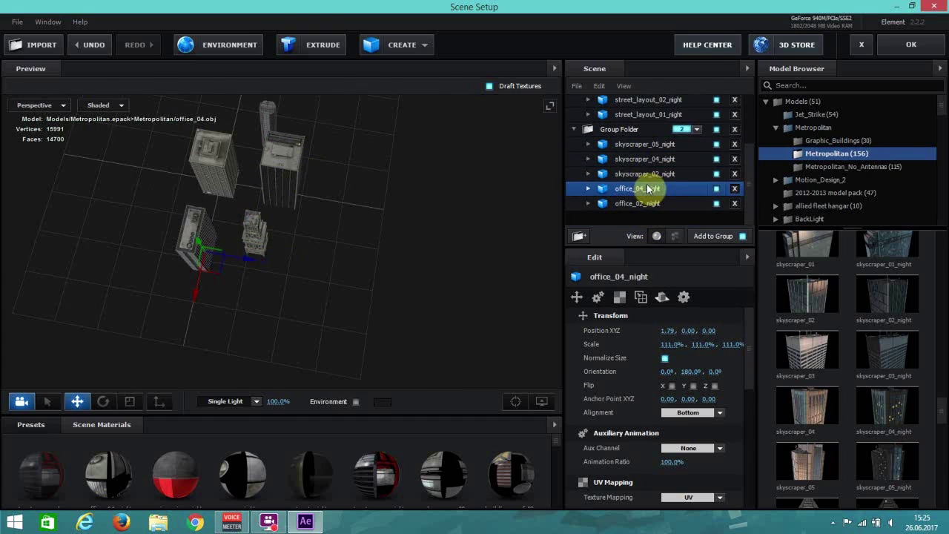
key("ctrl+d")
left_click_drag(246, 257, 337, 270)
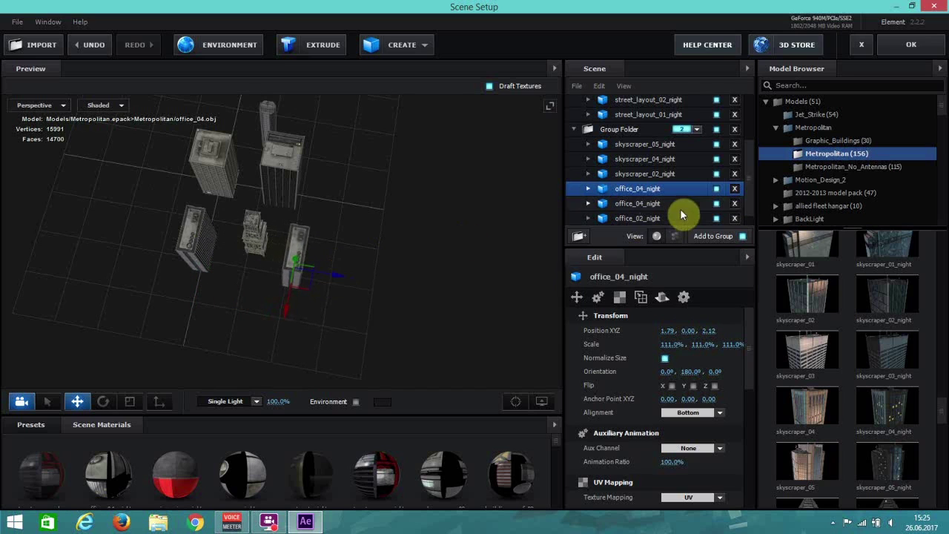
left_click(652, 203)
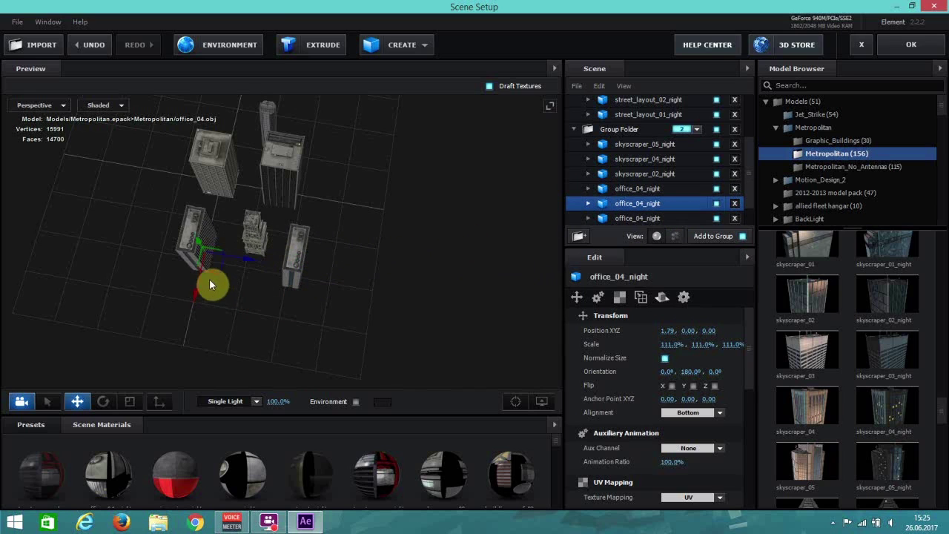
left_click_drag(198, 289, 152, 185)
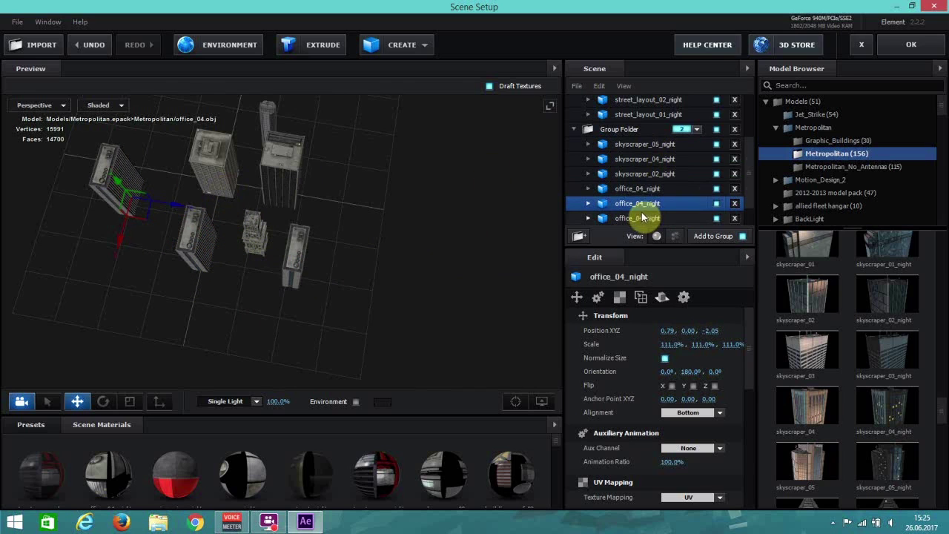
Duplicate the office_02_night model and move the copy along X to about -1.92
scroll(660, 155, "down", 1)
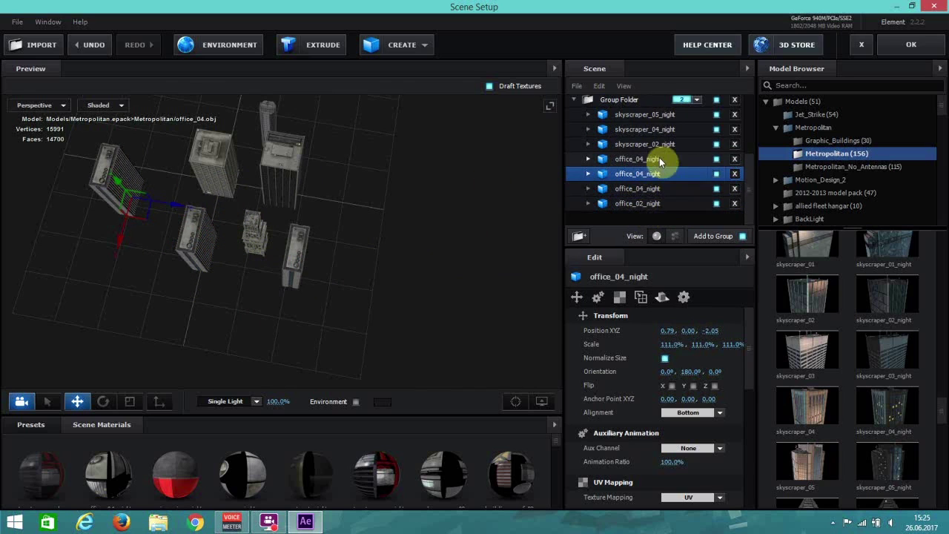
left_click(639, 205)
key("ctrl+d")
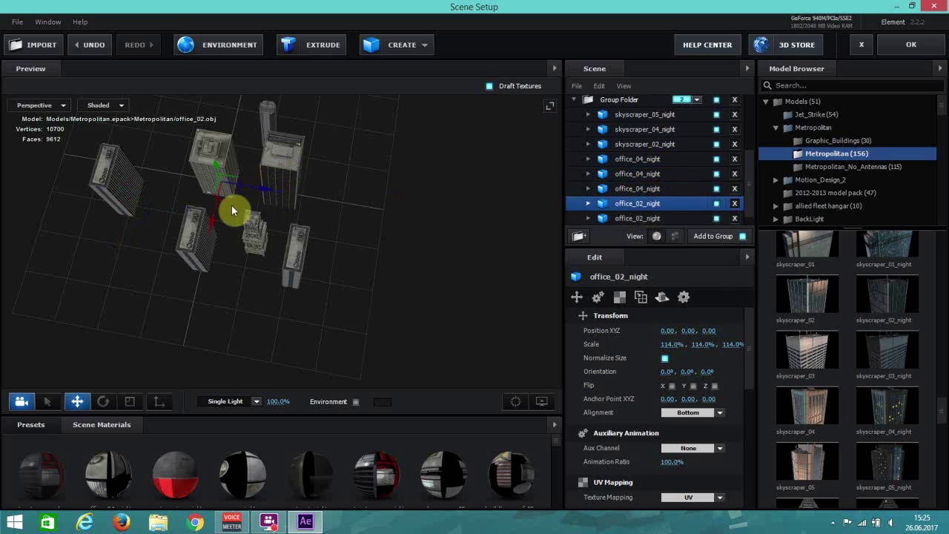
left_click_drag(213, 220, 232, 144)
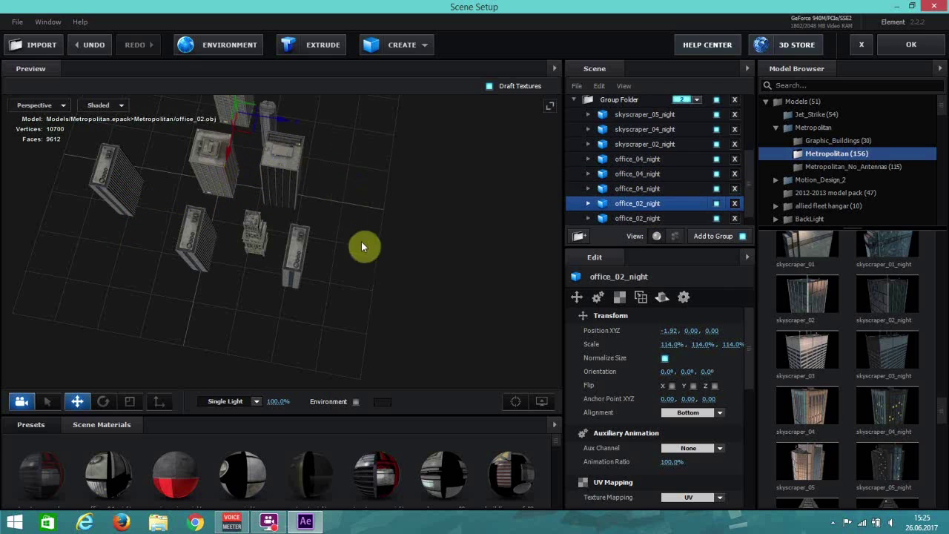
In the first street_layout_02_night model, set the illumination intensity of the two simple_antenna_night materials to about 218% and 220%
scroll(580, 170, "up", 4)
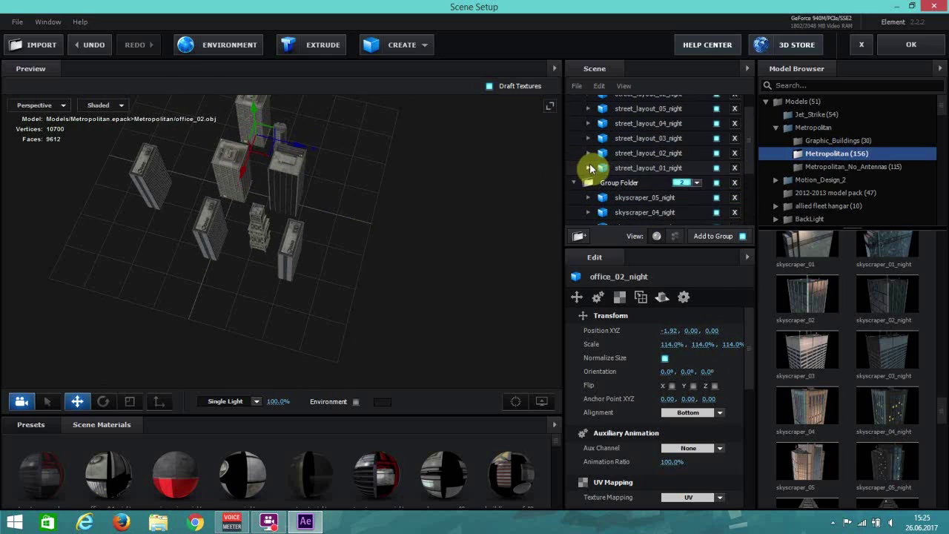
left_click(605, 118)
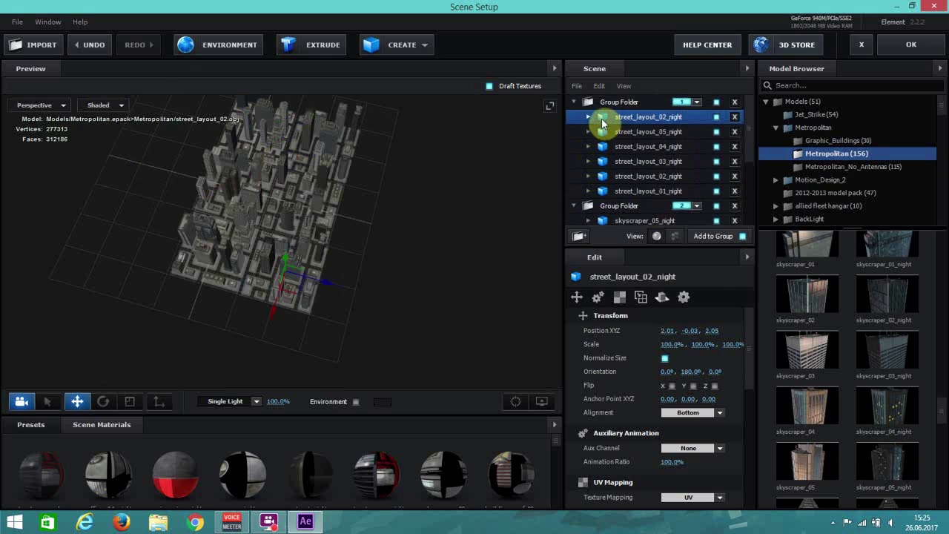
left_click(589, 117)
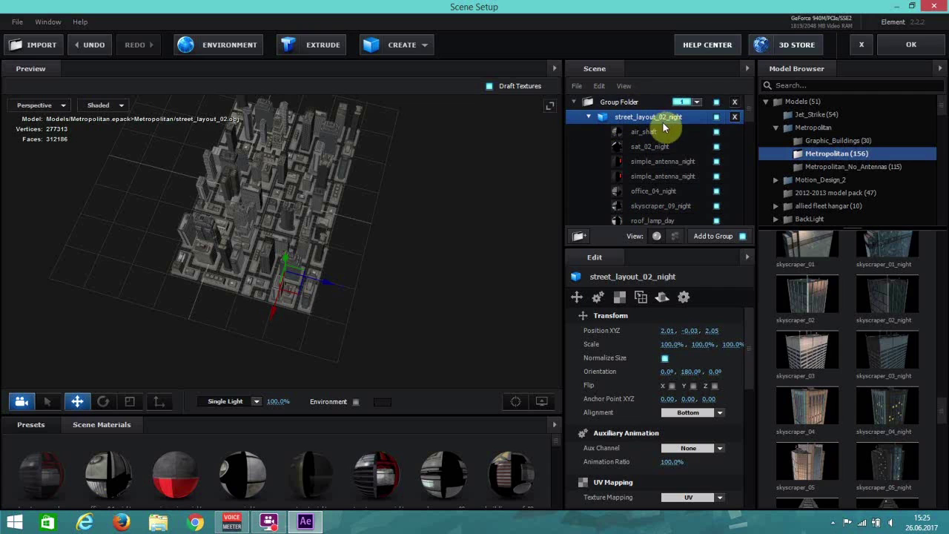
left_click(654, 160)
left_click(683, 297)
left_click_drag(668, 358, 745, 359)
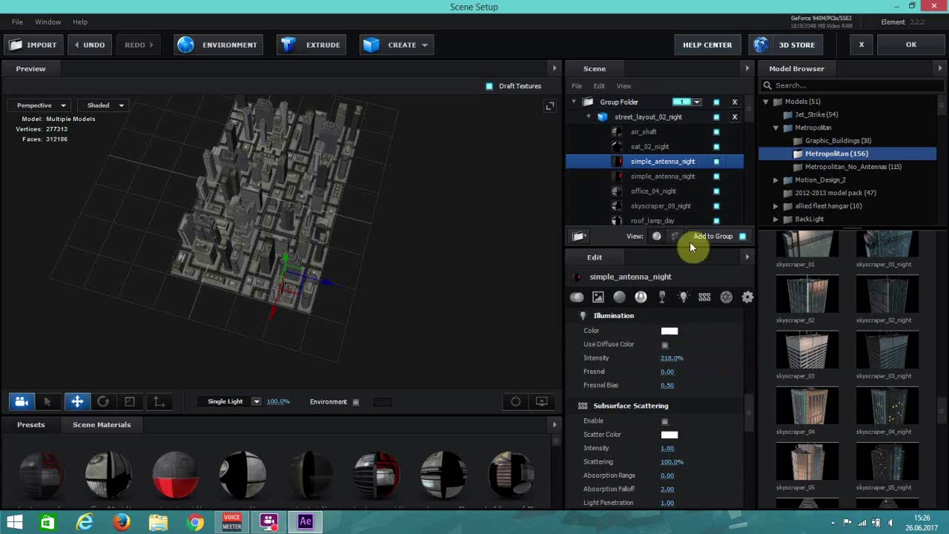
left_click(663, 178)
left_click_drag(669, 357, 744, 365)
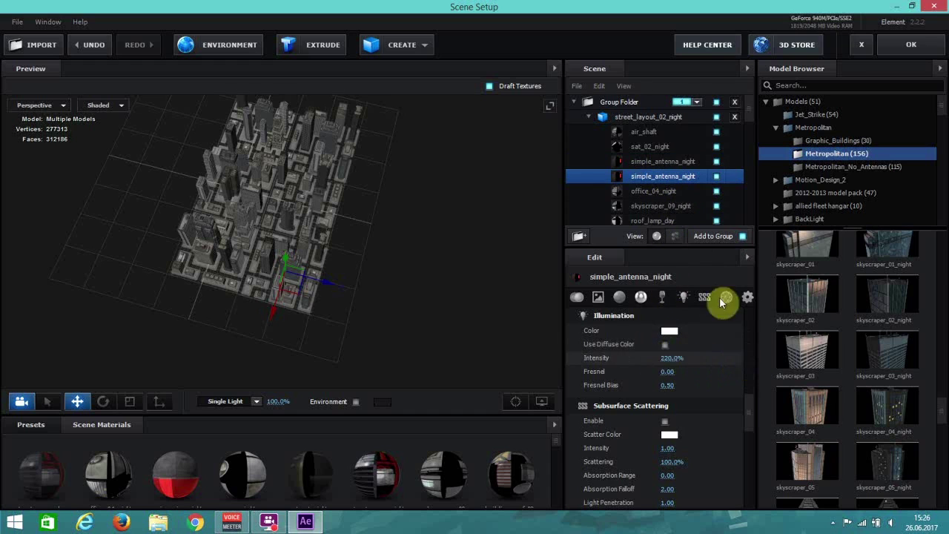
Set the office_04_night material's intensities to about 172% for illumination, 231% for refraction and 396% for reflection
left_click(662, 192)
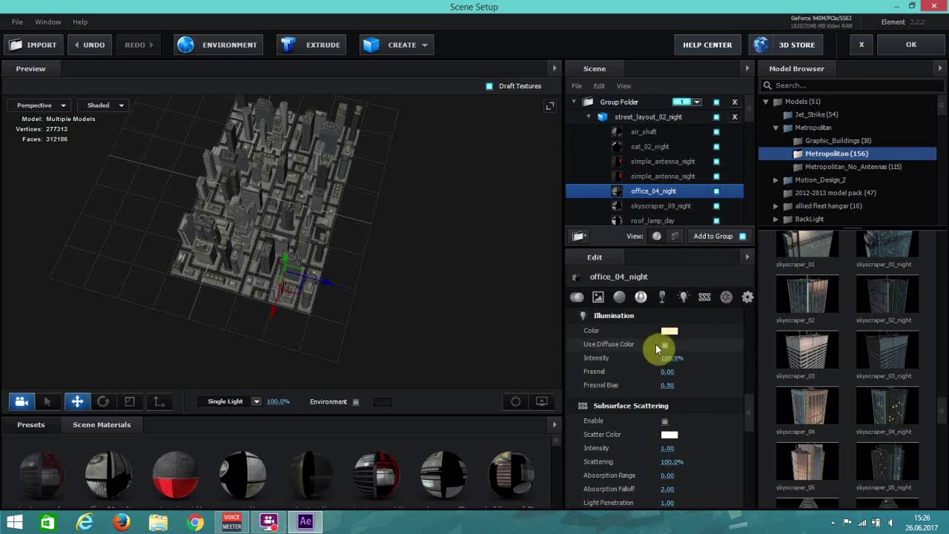
left_click_drag(674, 356, 718, 362)
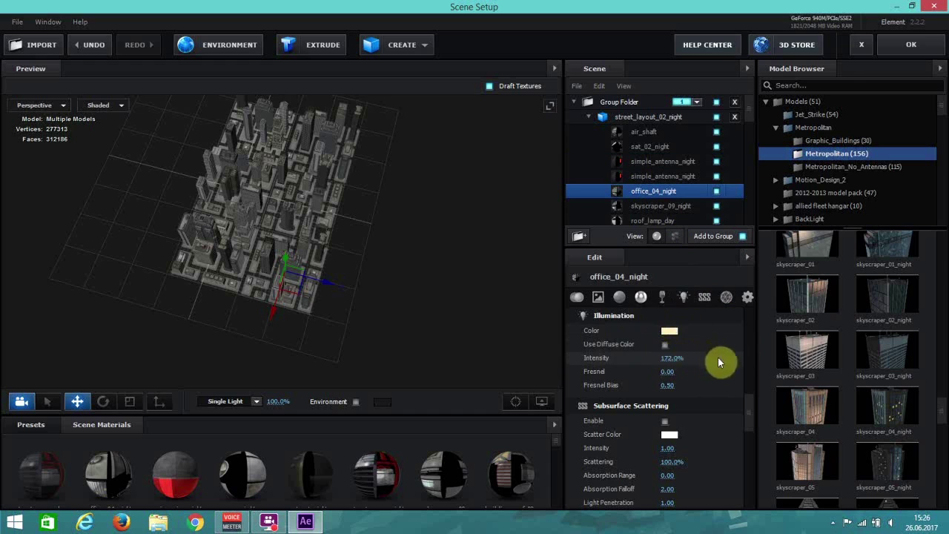
left_click(659, 299)
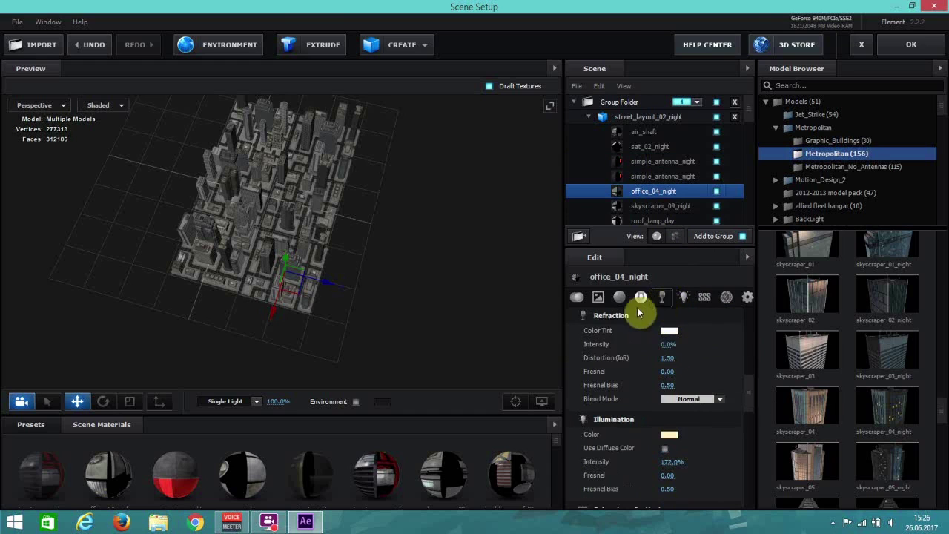
left_click_drag(668, 345, 806, 339)
left_click(639, 297)
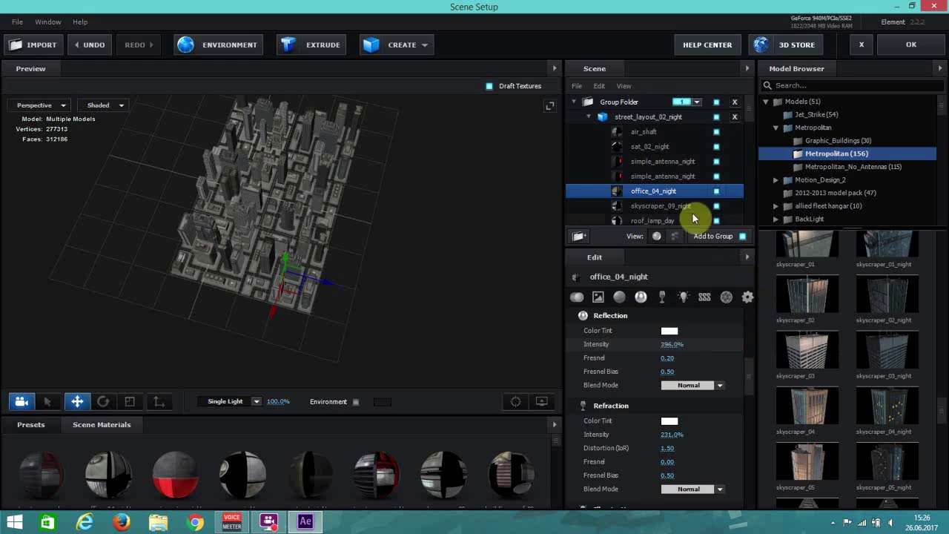
Set the skyscraper_09_night material's intensities to about 443% for reflection, 443% for illumination and 175% for refraction
left_click(669, 207)
left_click_drag(672, 344, 780, 329)
left_click(684, 297)
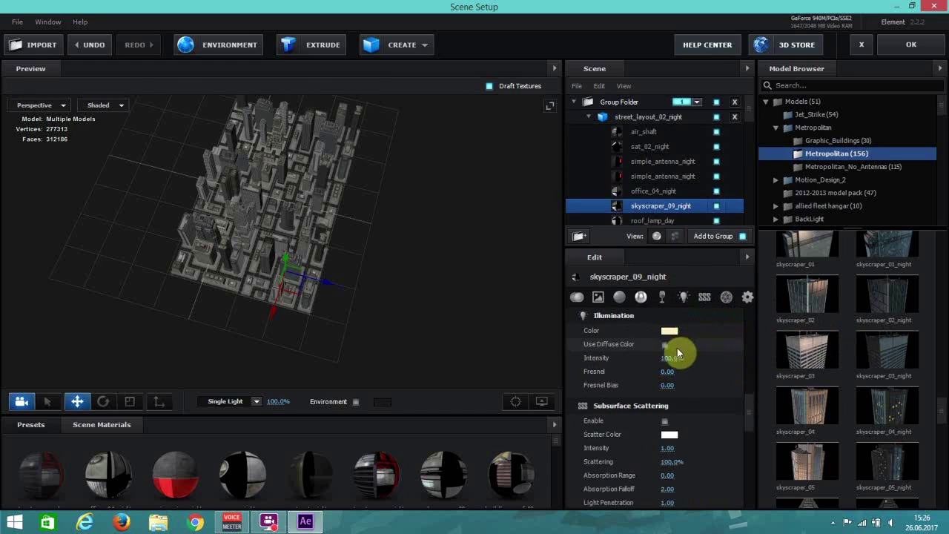
left_click_drag(670, 361, 831, 362)
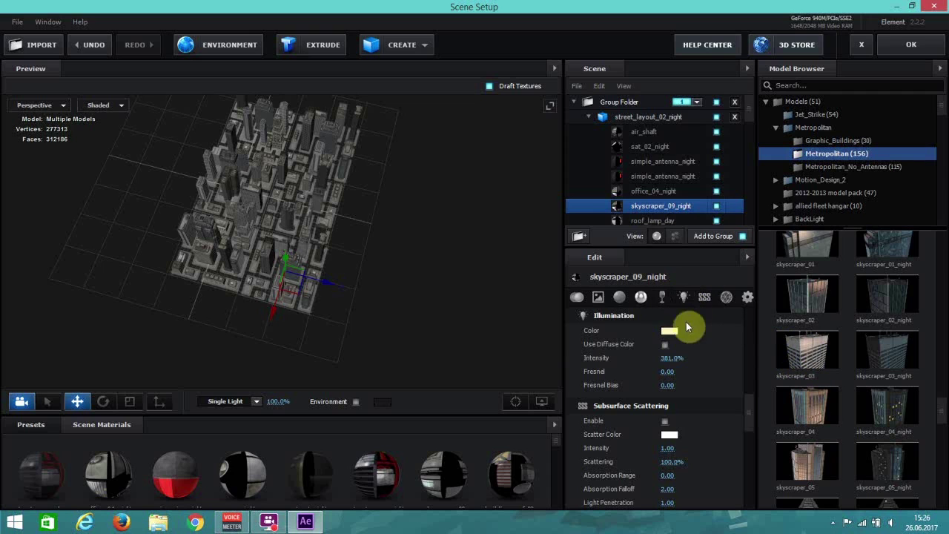
left_click(665, 298)
left_click_drag(705, 342, 775, 344)
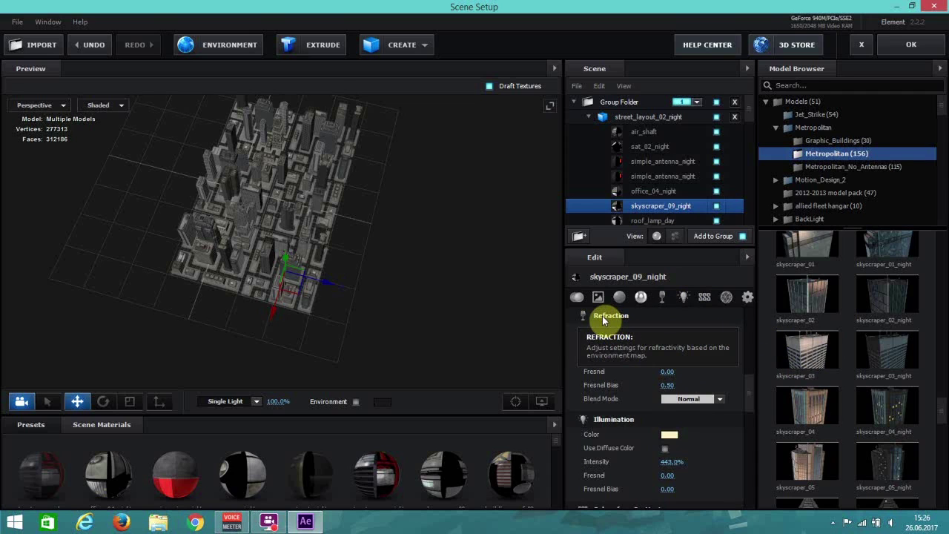
left_click(638, 299)
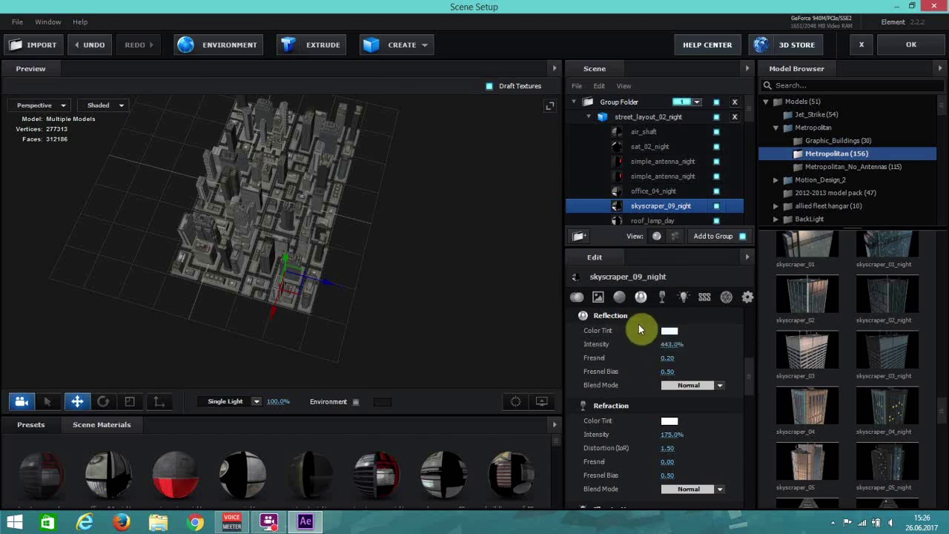
Set the roof_lamp_day material's illumination intensity to about 198% and raise the illumination intensity of sat_01_night
scroll(629, 168, "down", 1)
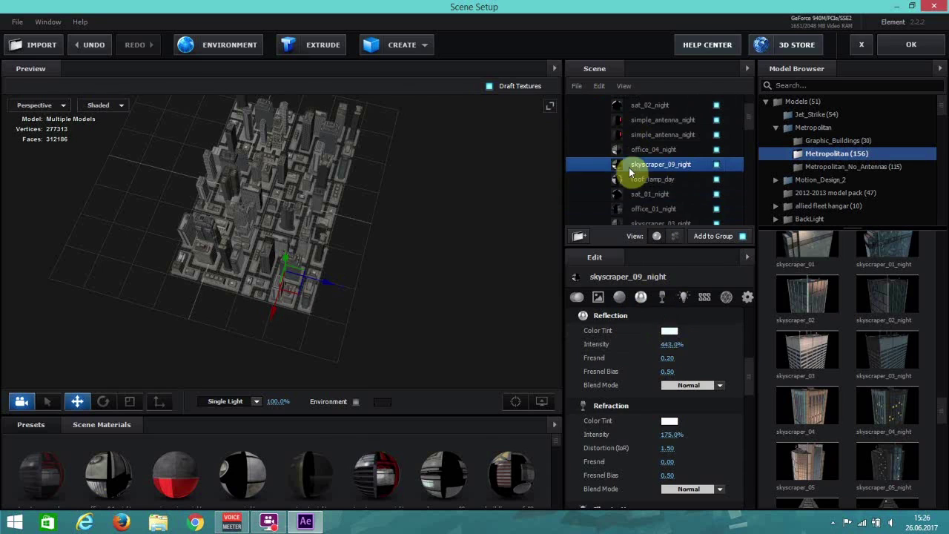
left_click(668, 178)
left_click(684, 297)
left_click_drag(682, 357, 787, 356)
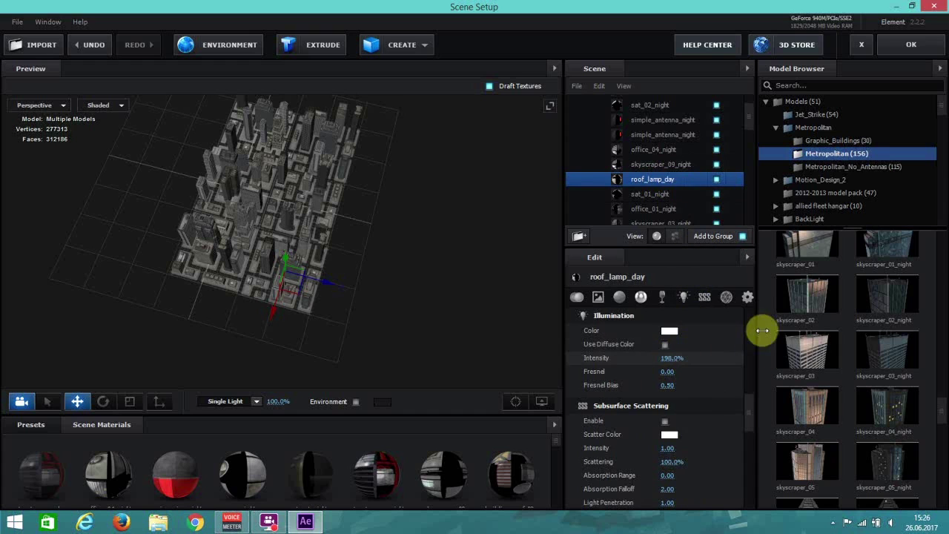
left_click(652, 194)
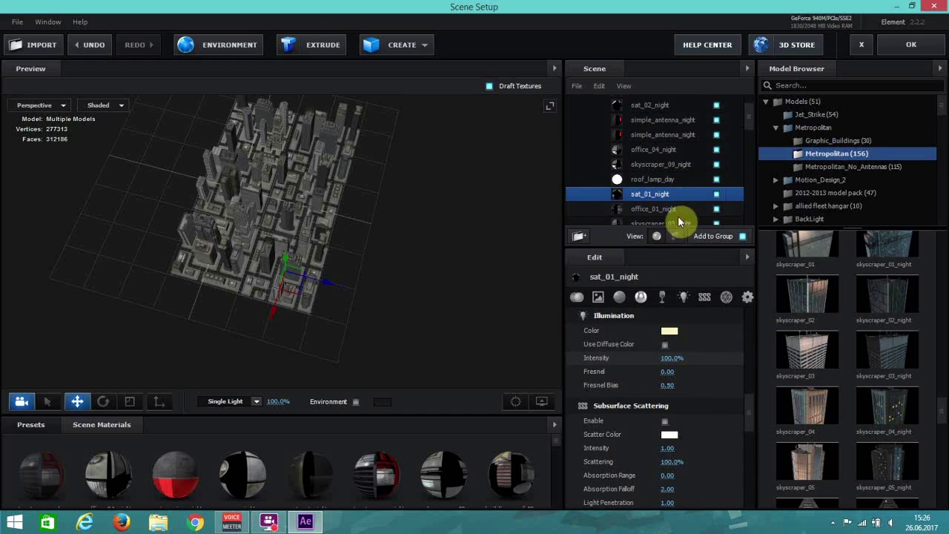
scroll(678, 215, "down", 1)
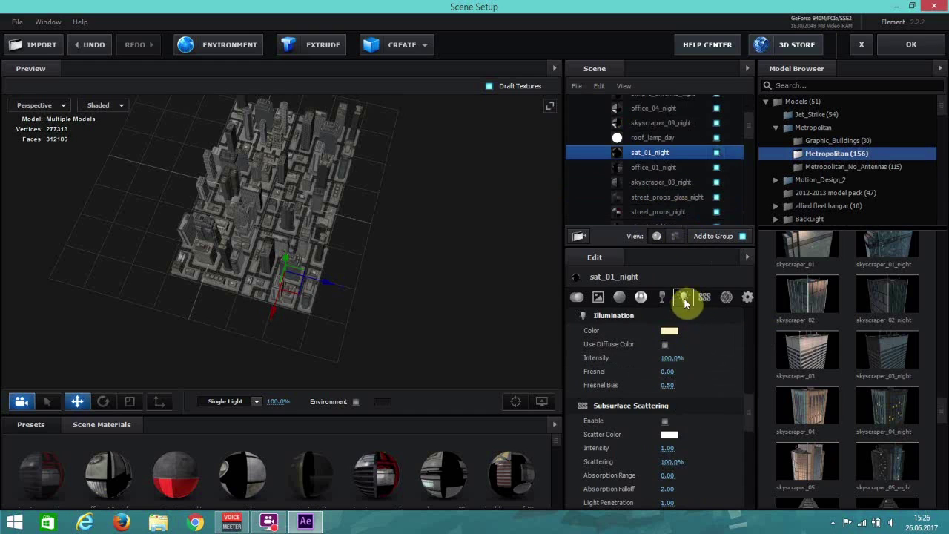
left_click_drag(681, 357, 714, 357)
Raise the skyscraper_03_night material's illumination intensity, and set its refraction intensity to about 139% and reflection intensity to about 280%
left_click(659, 183)
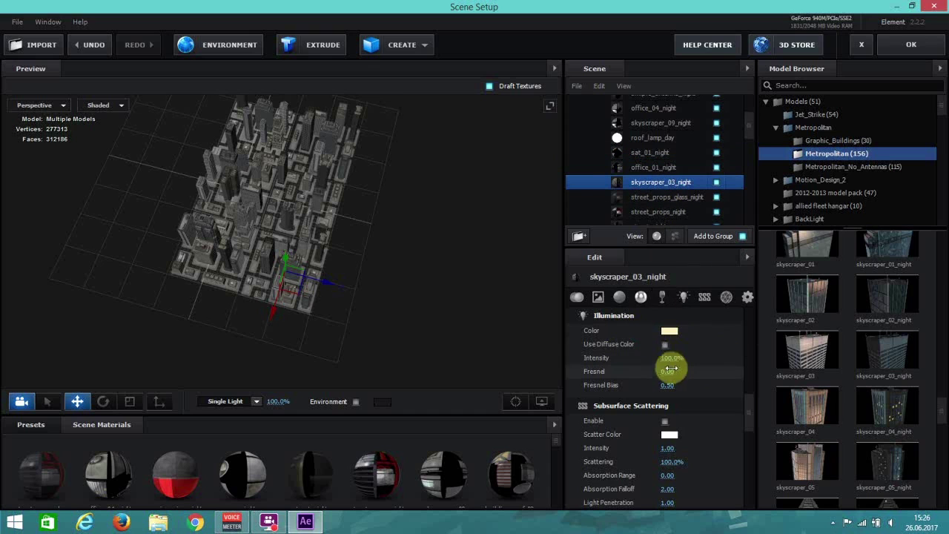
left_click_drag(671, 357, 741, 344)
left_click(662, 296)
left_click(641, 297)
left_click_drag(670, 340, 770, 328)
Set the street_props_night material's illumination intensity to about 232%
scroll(589, 175, "down", 3)
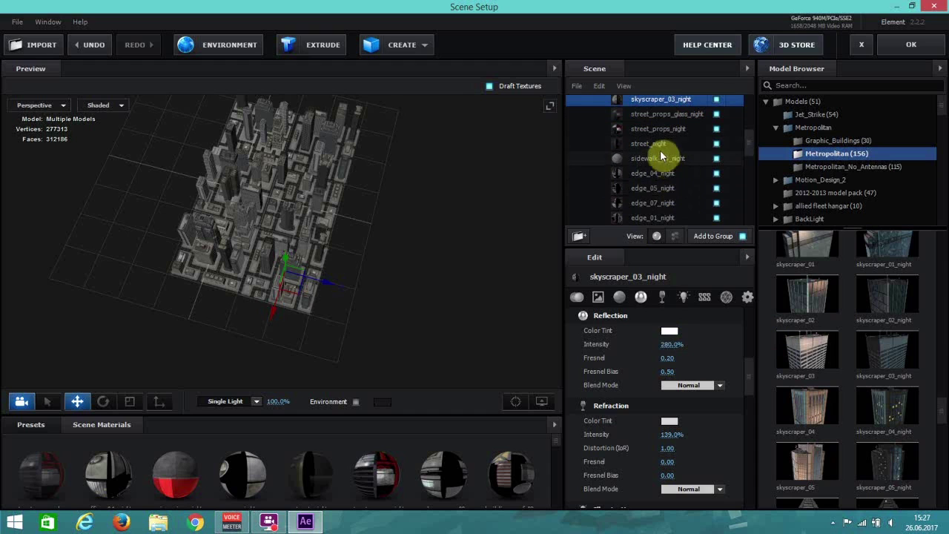
left_click(667, 131)
left_click(684, 298)
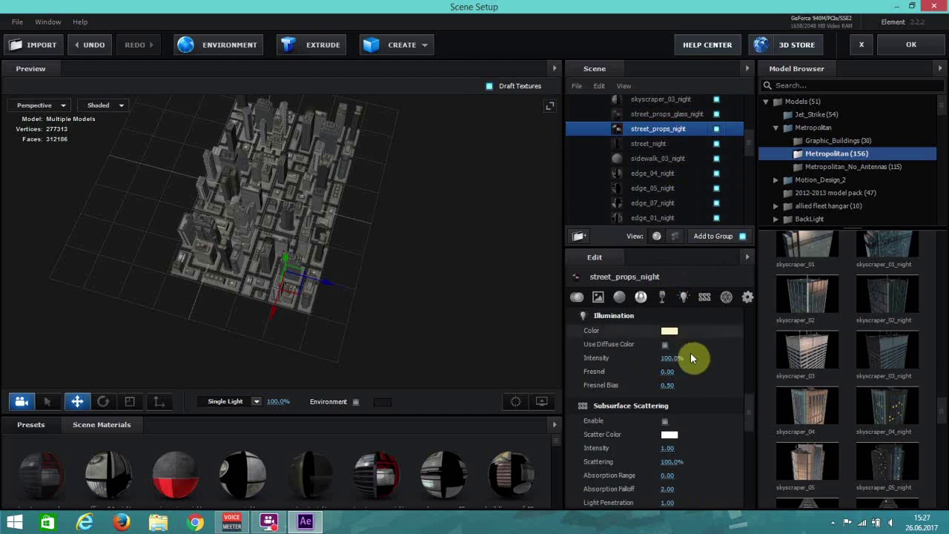
left_click_drag(675, 359, 778, 378)
Set the building_06_night material's intensities to about 186% for illumination, 143% for refraction and 432% for reflection
scroll(666, 179, "down", 2)
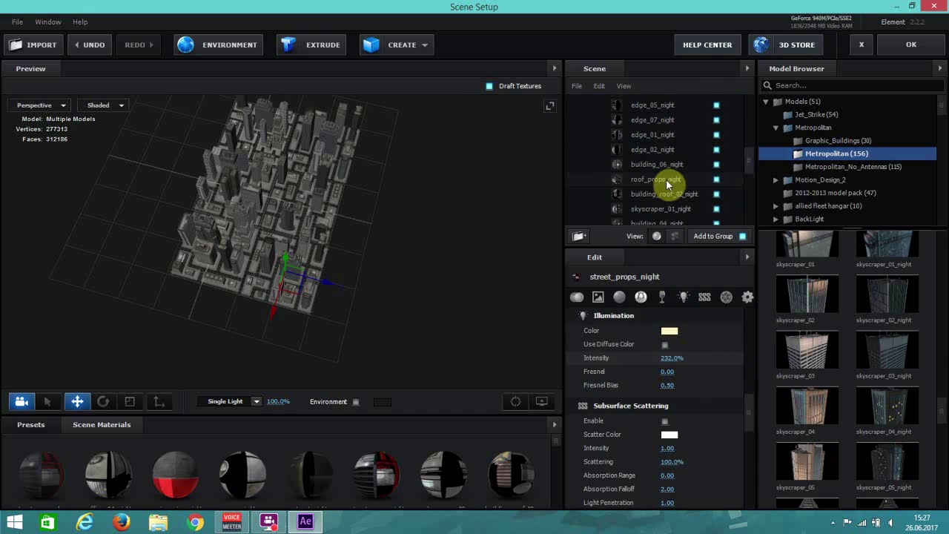
left_click(664, 166)
left_click_drag(669, 359, 730, 357)
left_click(665, 298)
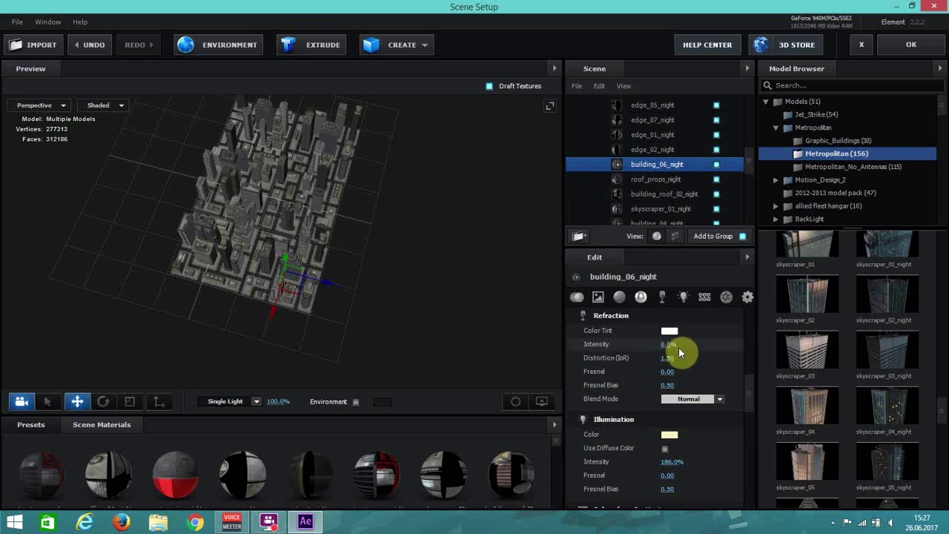
left_click(640, 297)
left_click_drag(671, 343, 827, 335)
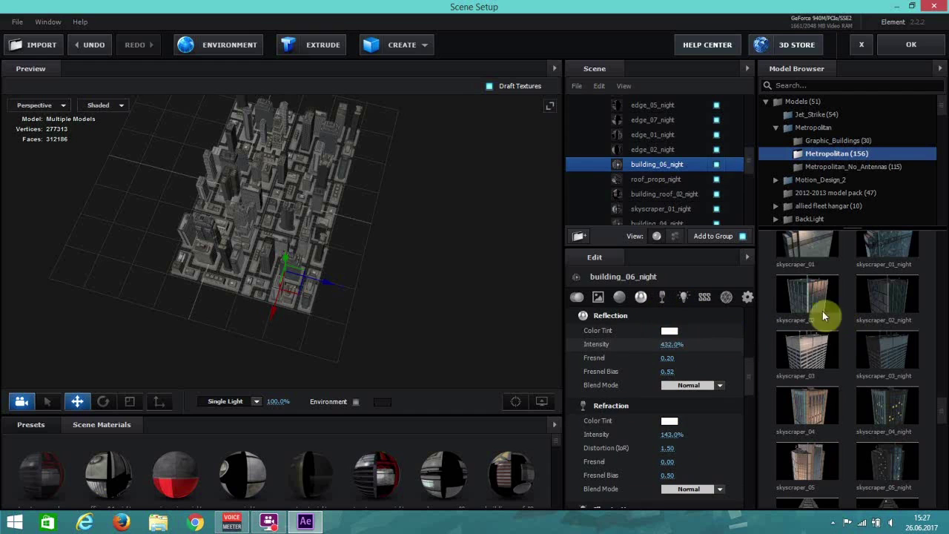
Raise the illumination intensity of the roof_props_night material
left_click(671, 181)
left_click(684, 298)
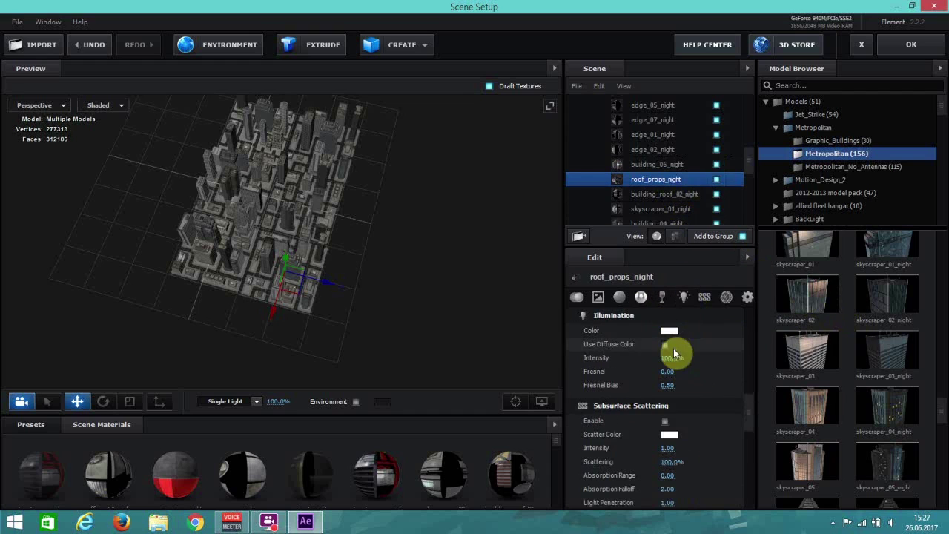
left_click_drag(674, 356, 764, 322)
Set the skyscraper_01_night material's intensities to 274% for illumination, 258% for refraction and 454% for reflection
left_click(677, 197)
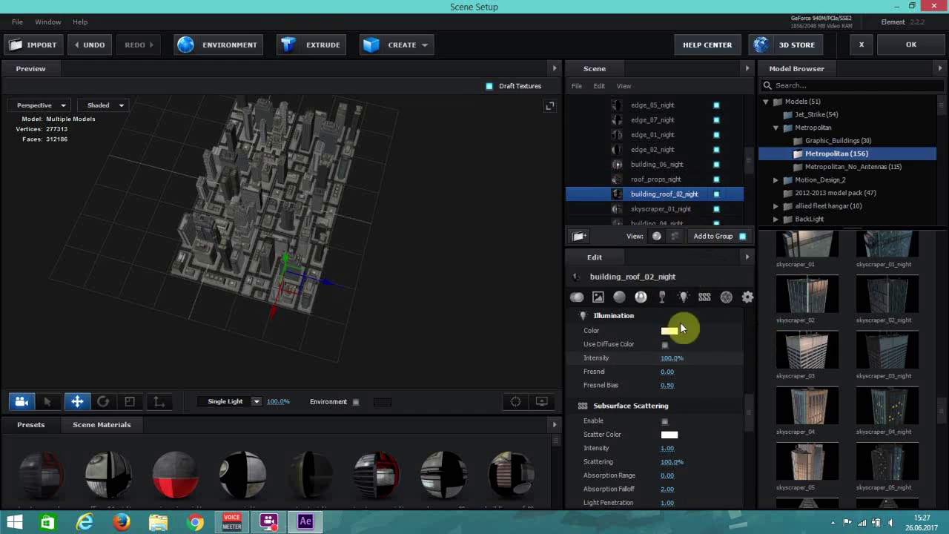
left_click(660, 208)
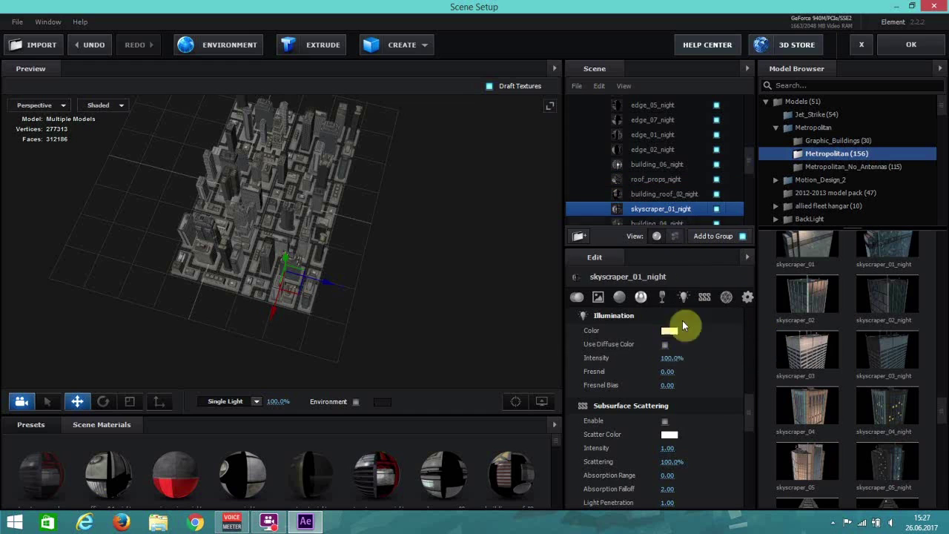
left_click_drag(671, 359, 767, 354)
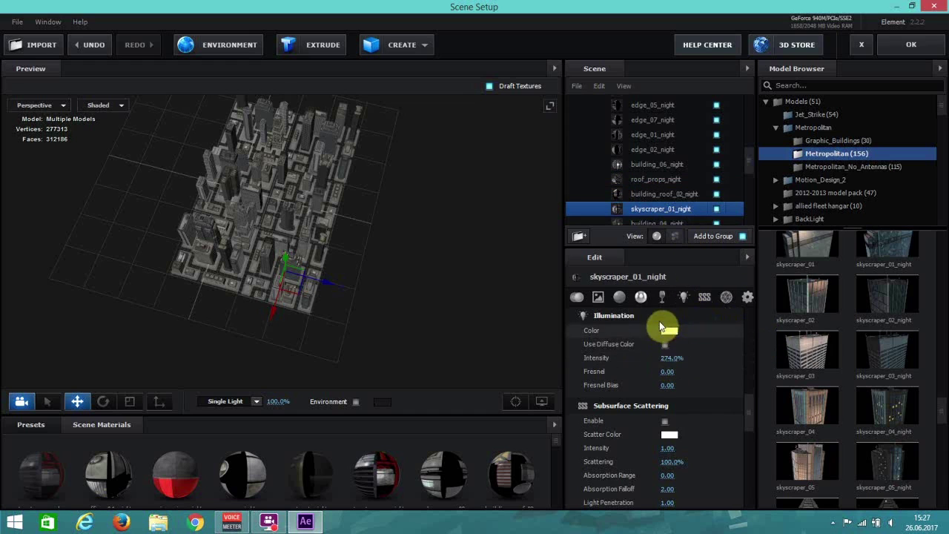
left_click(662, 297)
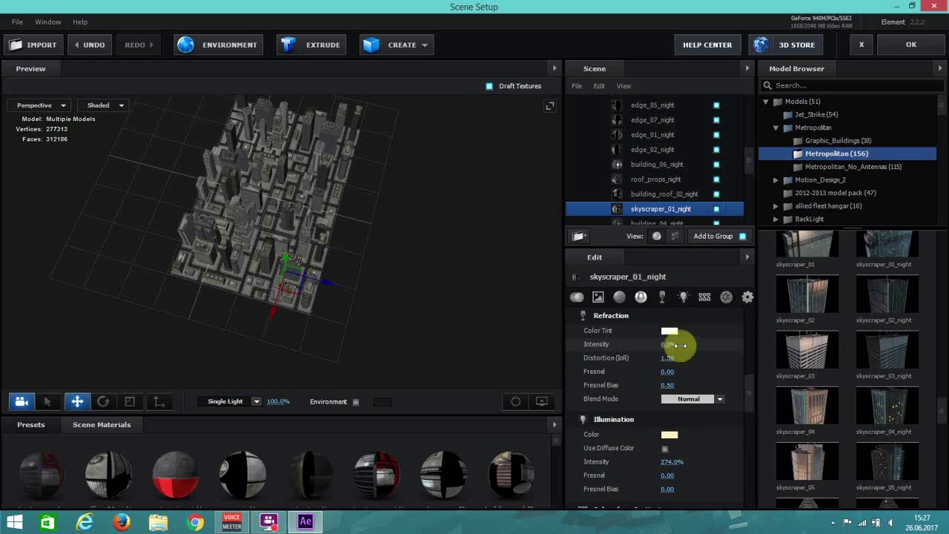
left_click_drag(669, 344, 832, 358)
left_click(645, 298)
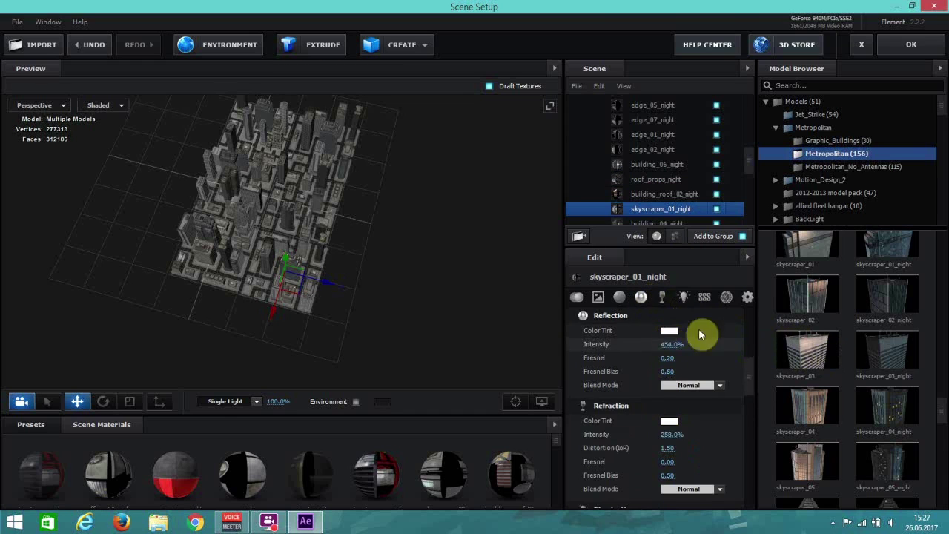
Look through the remaining night materials and the building models in the second group folder of the scene list
scroll(645, 220, "down", 1)
left_click(646, 197)
scroll(684, 201, "down", 2)
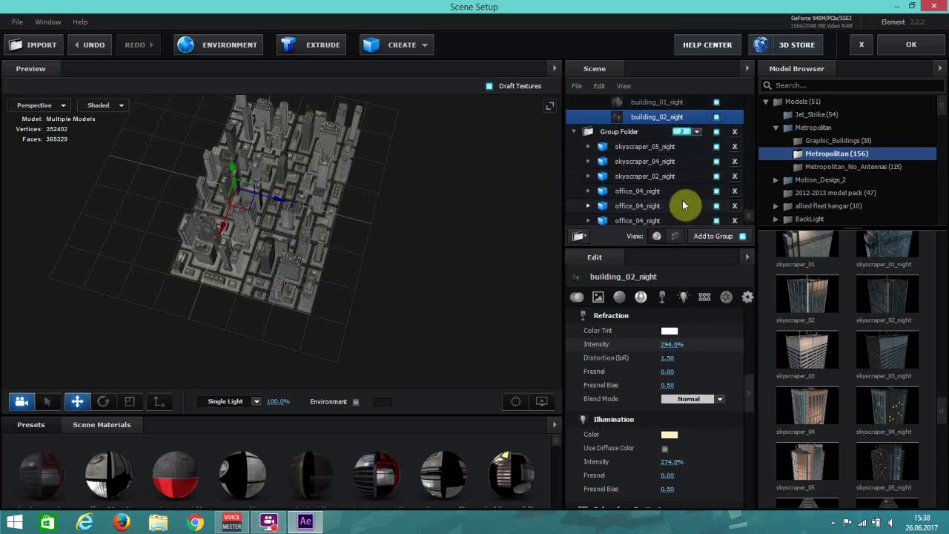
scroll(675, 186, "down", 3)
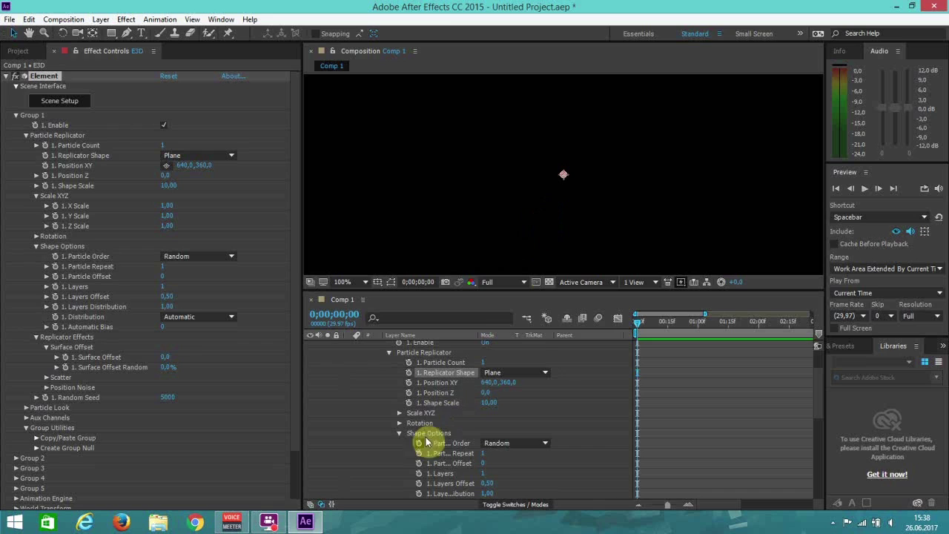
Collapse the E3D layer's properties and add a two-node camera with the 28mm preset to the composition
scroll(428, 441, "up", 2)
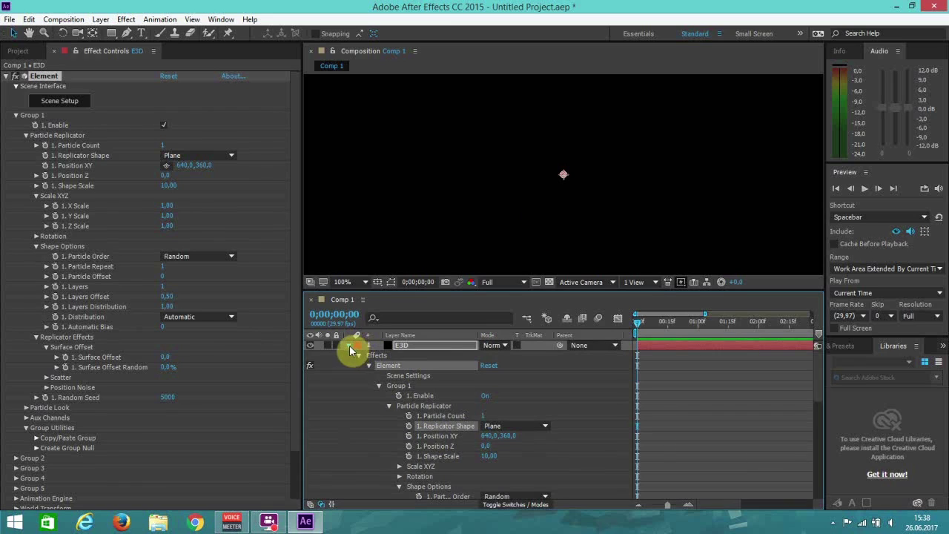
left_click(352, 347)
left_click(100, 19)
mouse_move(147, 37)
left_click(333, 72)
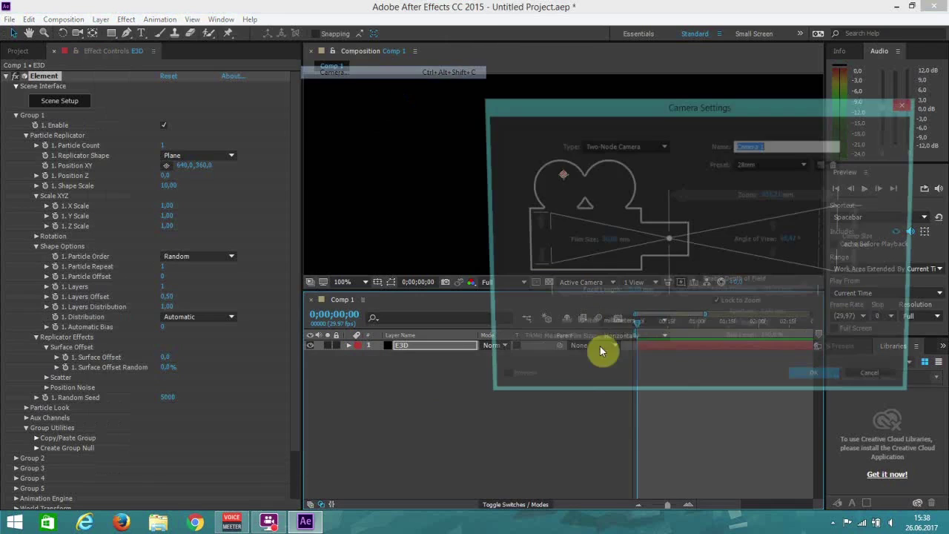
left_click(805, 380)
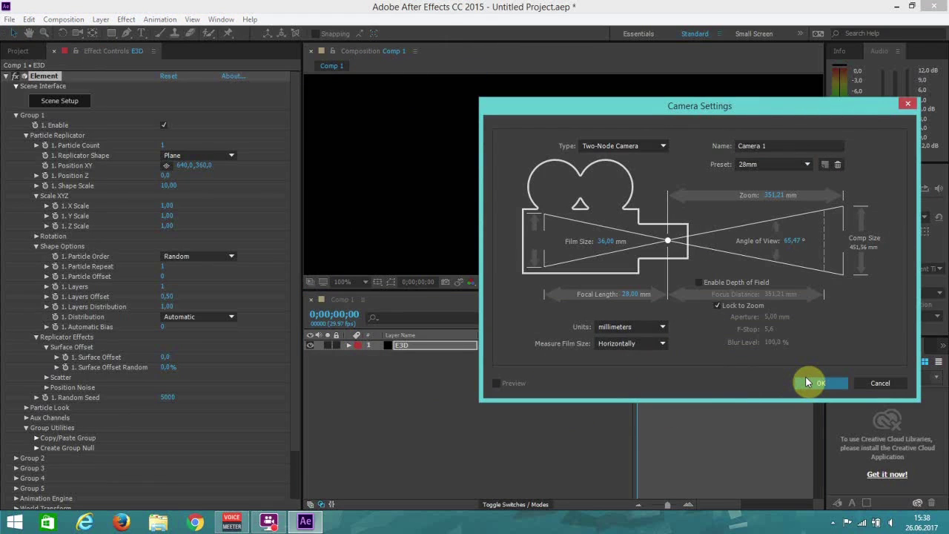
left_click(805, 381)
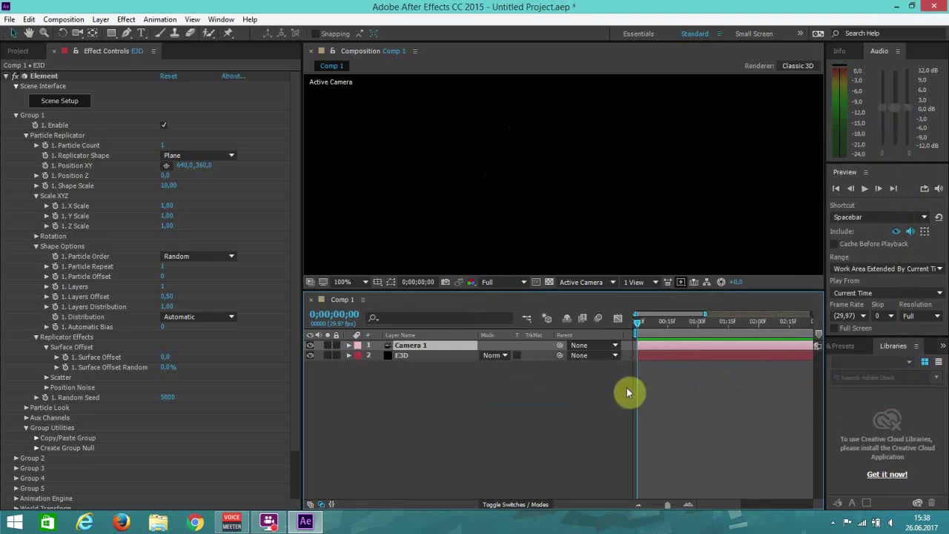
left_click(405, 357)
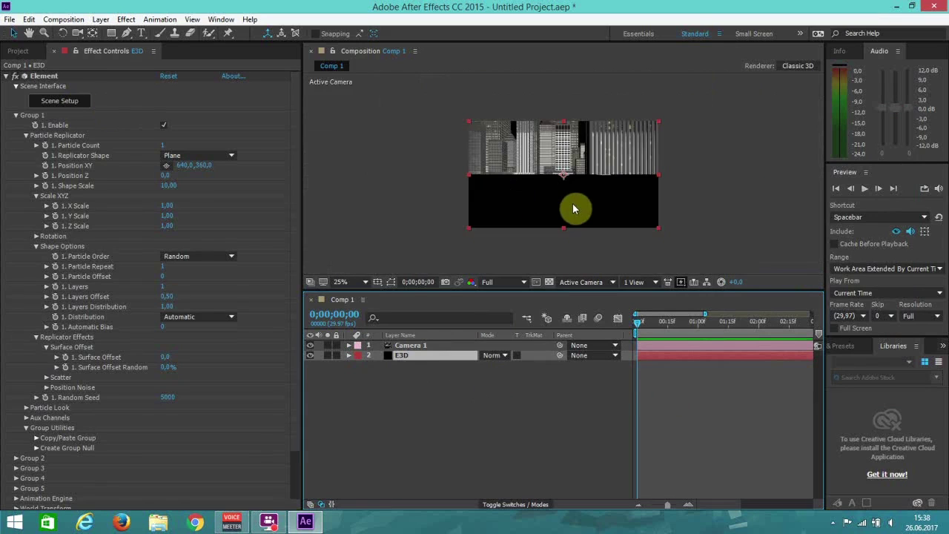
left_click(100, 19)
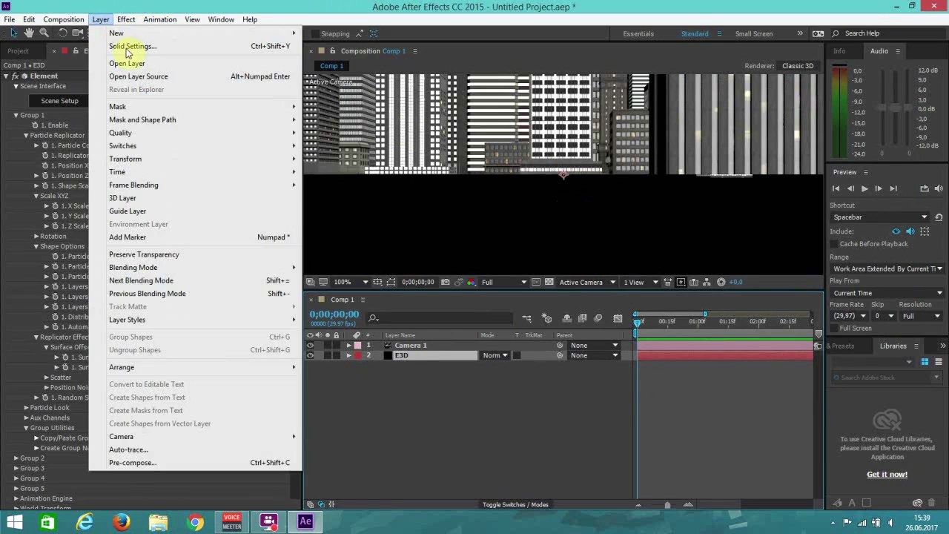
mouse_move(274, 32)
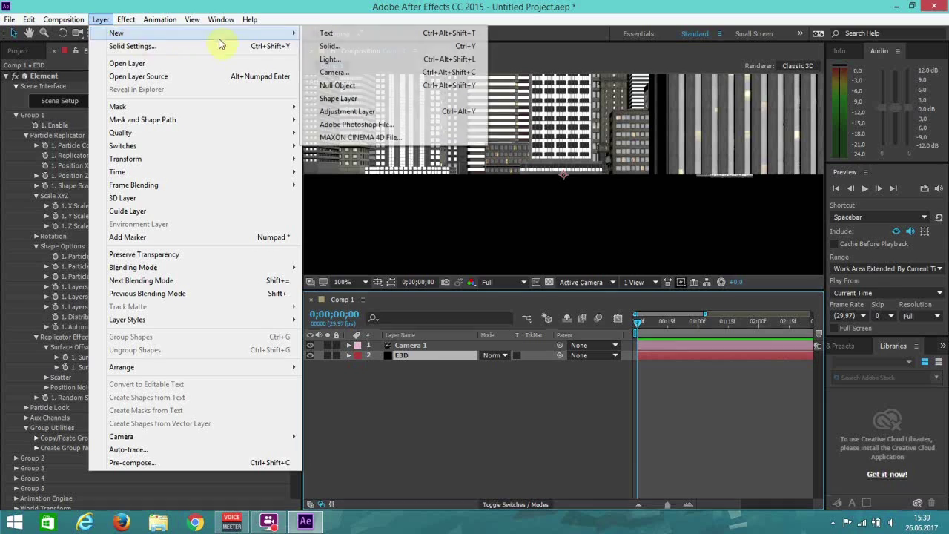
left_click(332, 75)
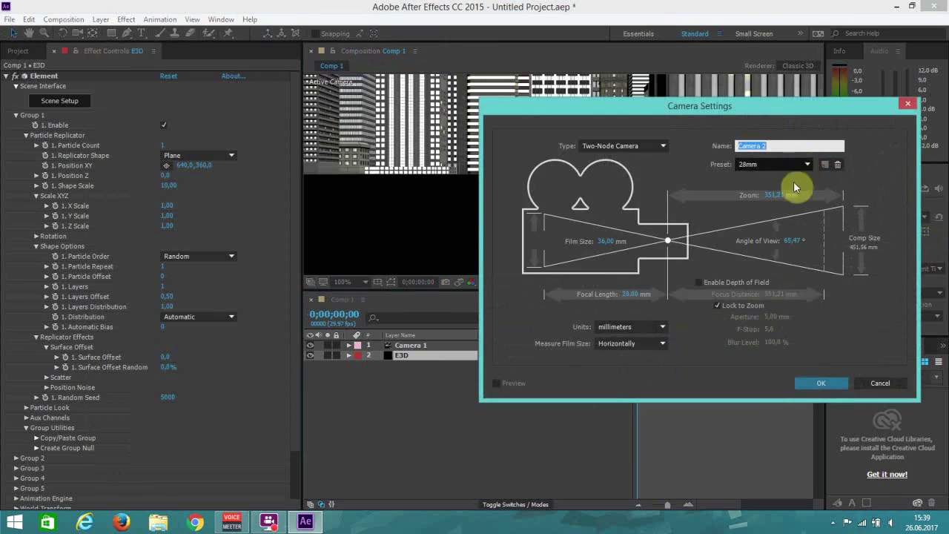
left_click(808, 375)
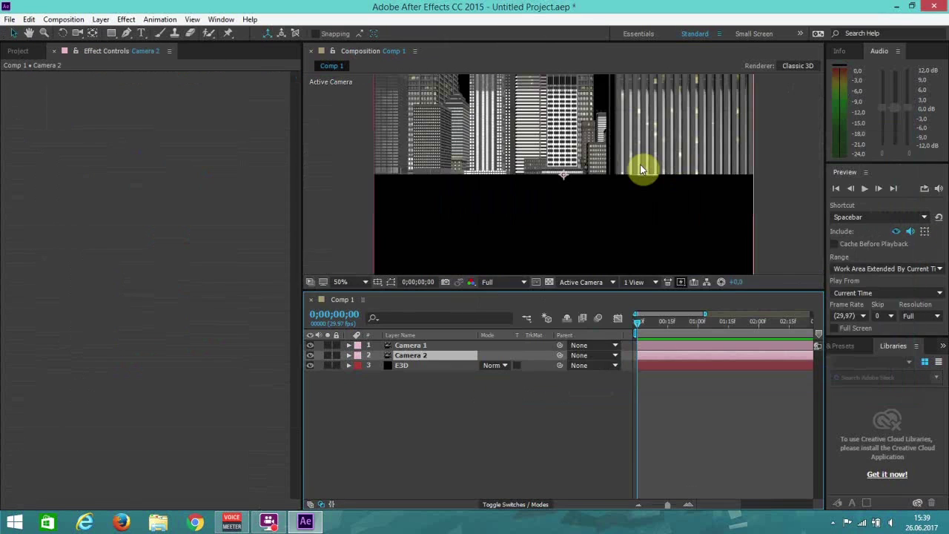
key("Delete")
Check the lens preset in Camera 1's camera settings and close them
left_click(407, 346)
left_click(103, 20)
left_click(122, 46)
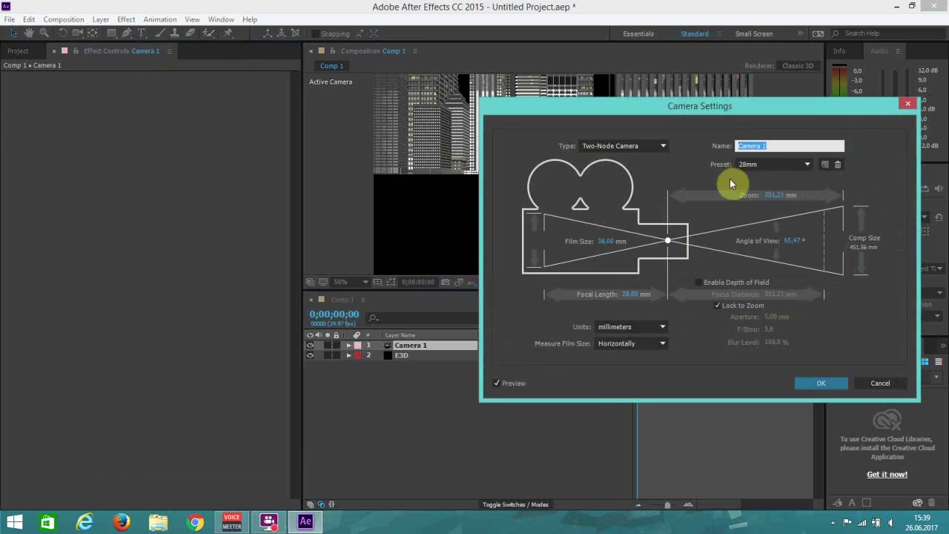
left_click(816, 383)
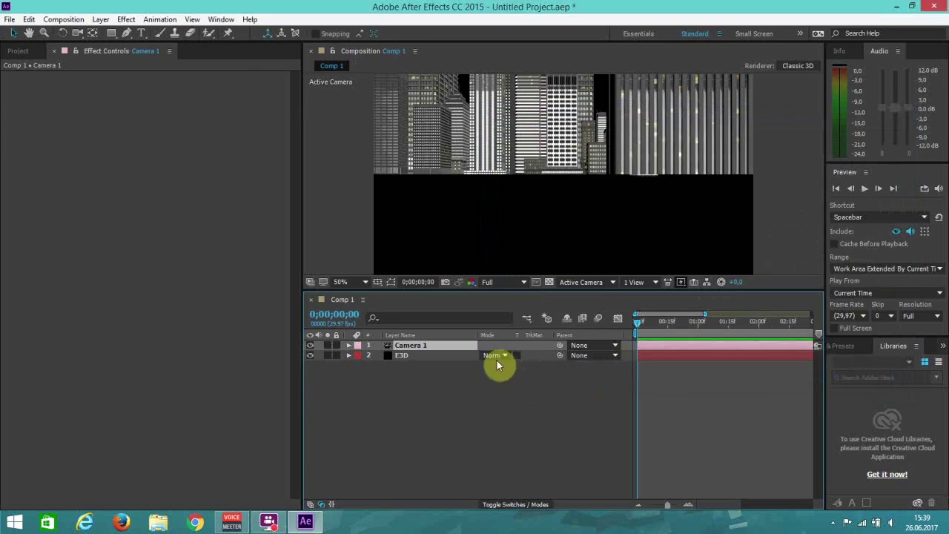
Create a group null for Group 1 of the Element effect on the E3D layer
left_click(414, 355)
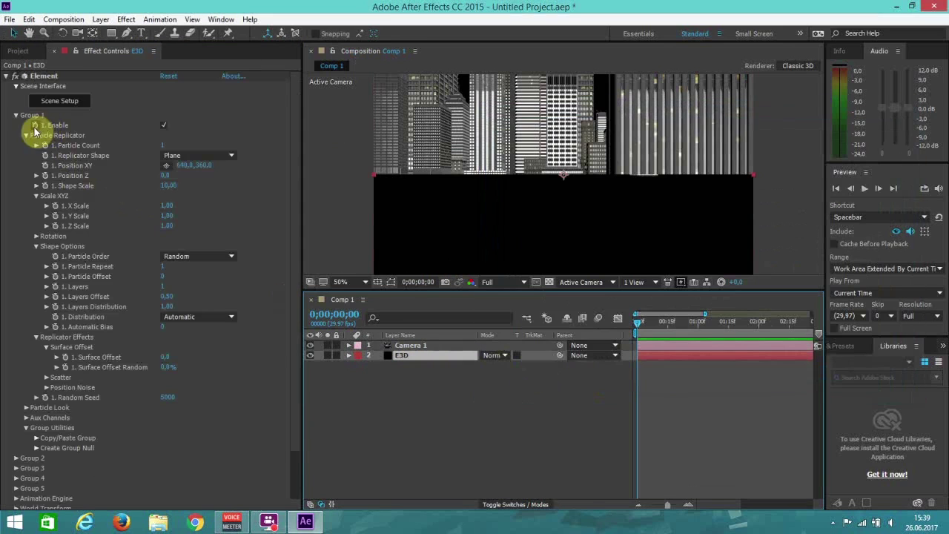
scroll(65, 198, "down", 3)
scroll(67, 205, "up", 3)
scroll(78, 207, "down", 3)
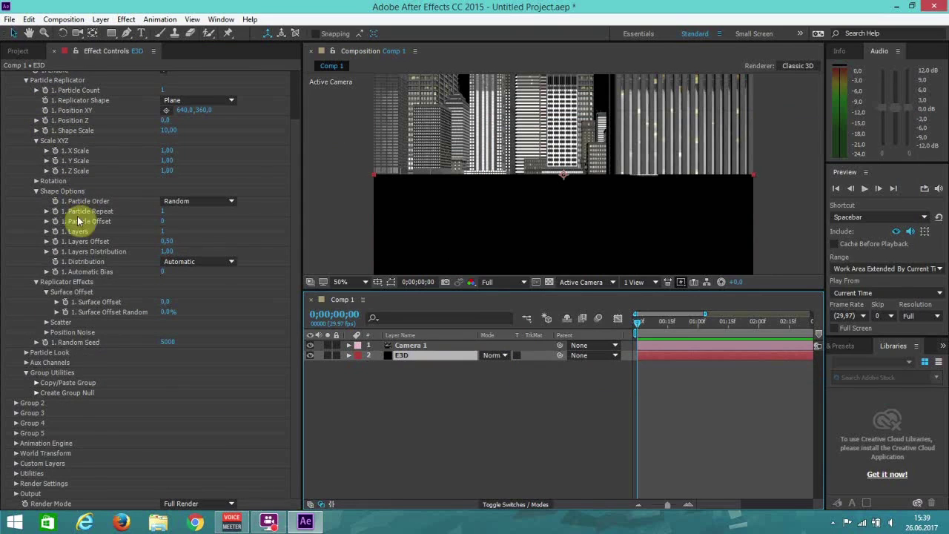
left_click(36, 394)
left_click(70, 407)
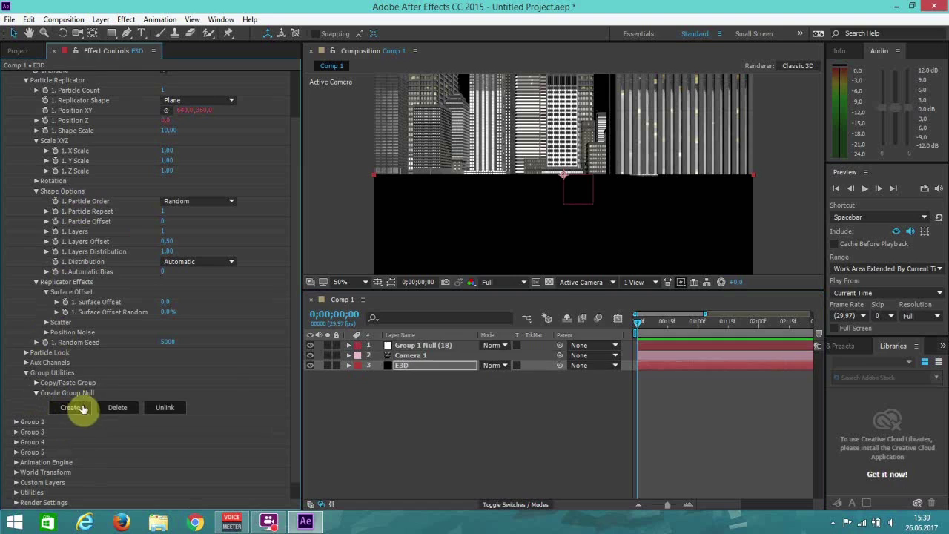
Orbit Camera 1 slightly with the camera tool for a higher view of the city, and return to the Selection tool
left_click(405, 354)
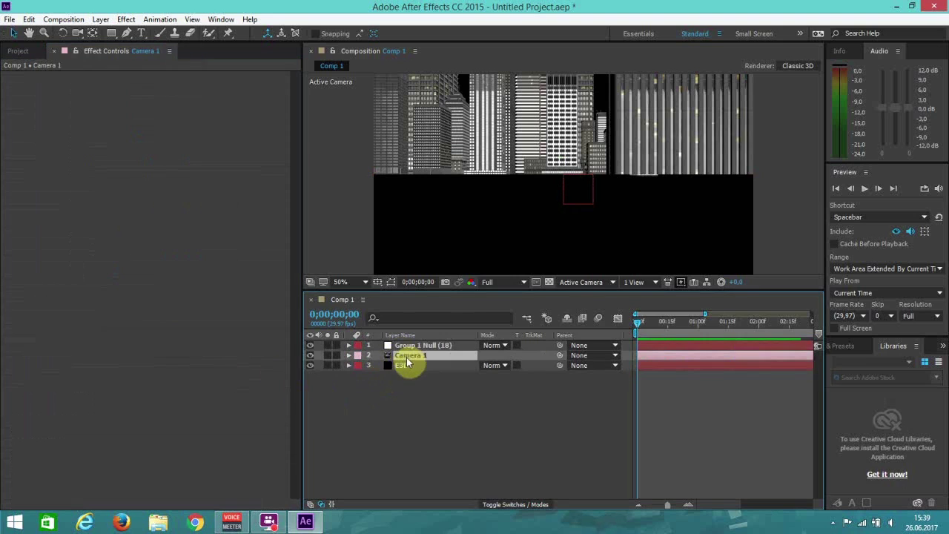
left_click(77, 33)
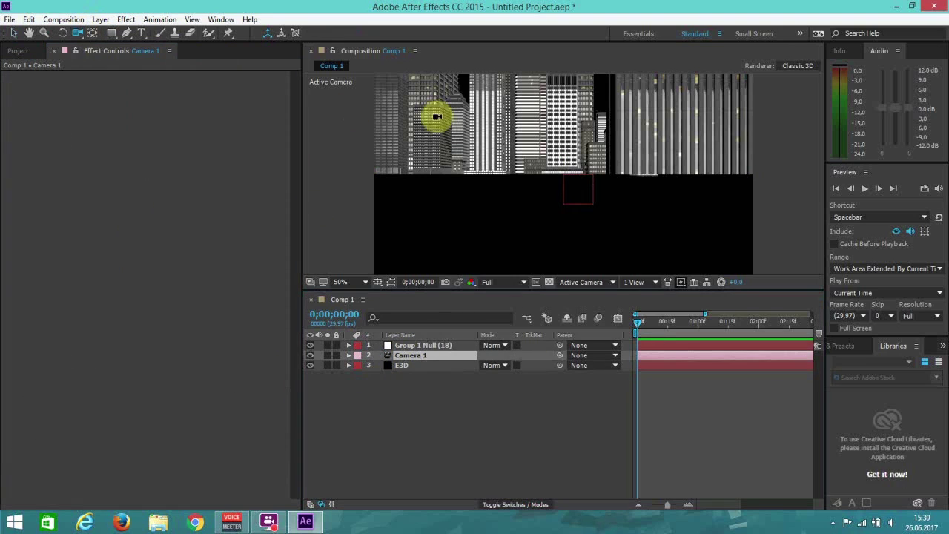
left_click_drag(504, 127, 511, 137)
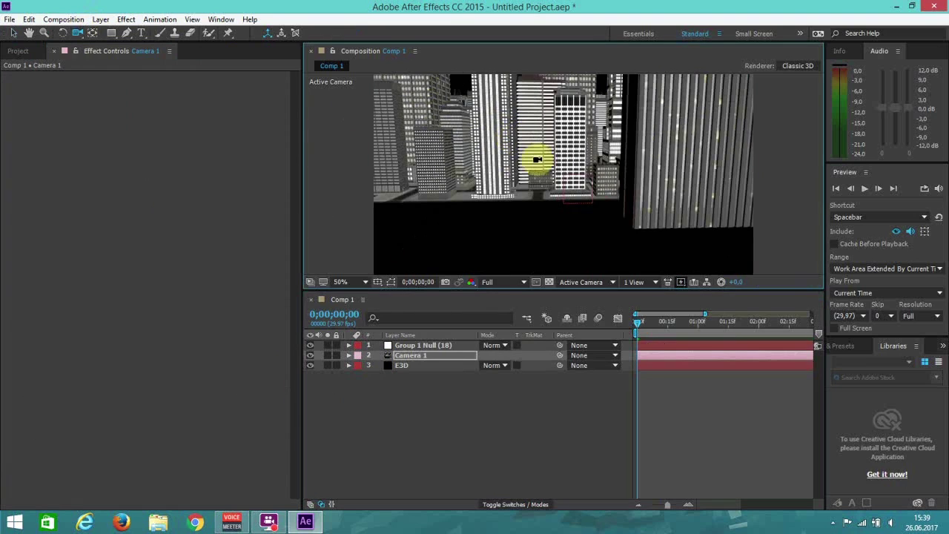
scroll(549, 159, "down", 2)
left_click(13, 33)
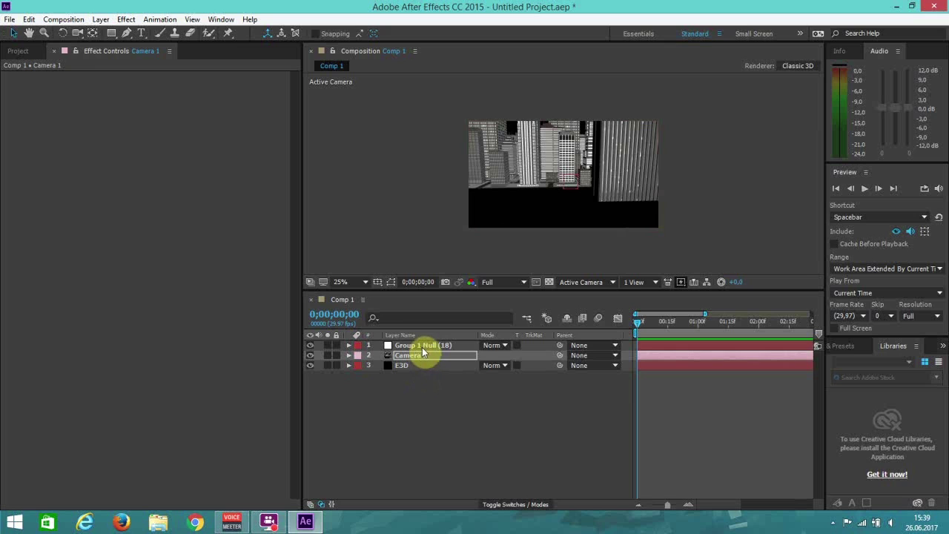
Set the particle replicator shape of Group 2 to Plane in the E3D layer's Element effect
left_click(424, 345)
left_click(399, 367)
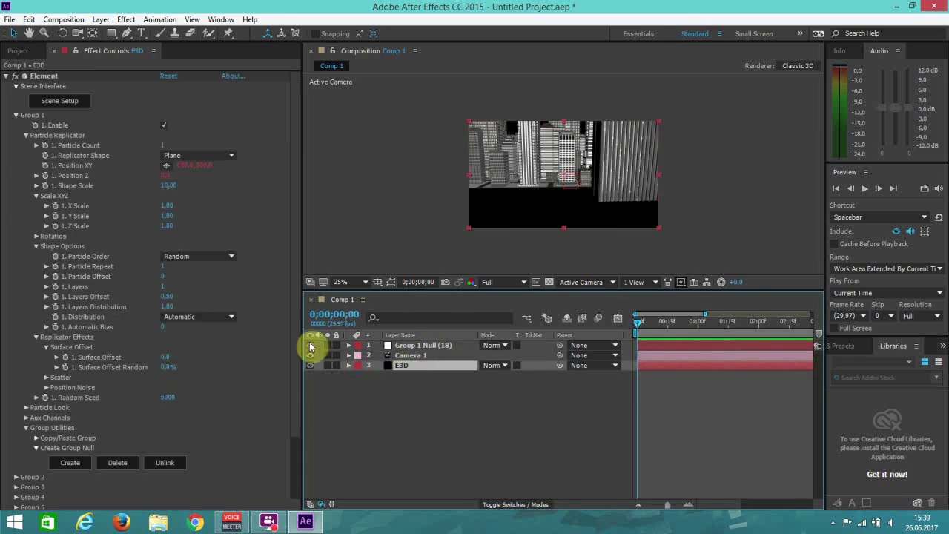
scroll(97, 183, "down", 3)
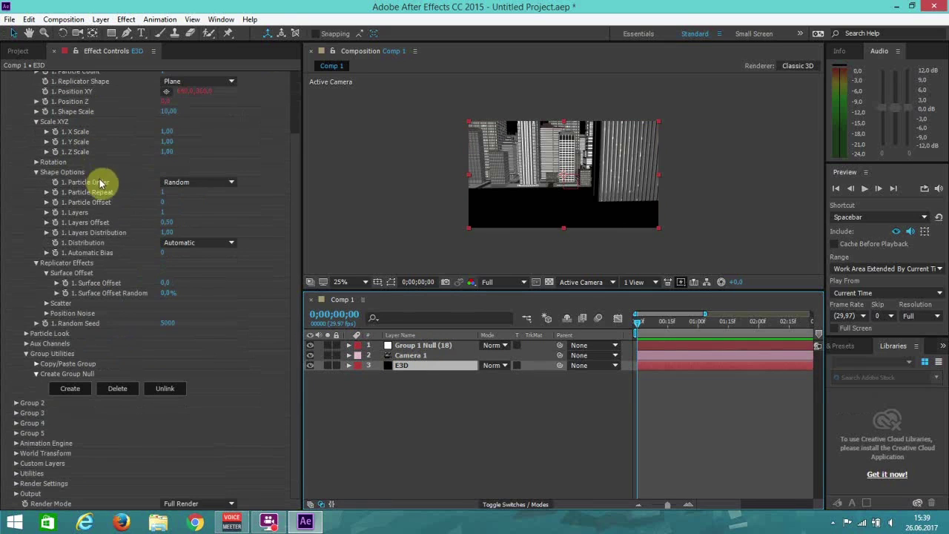
left_click(16, 403)
left_click(26, 423)
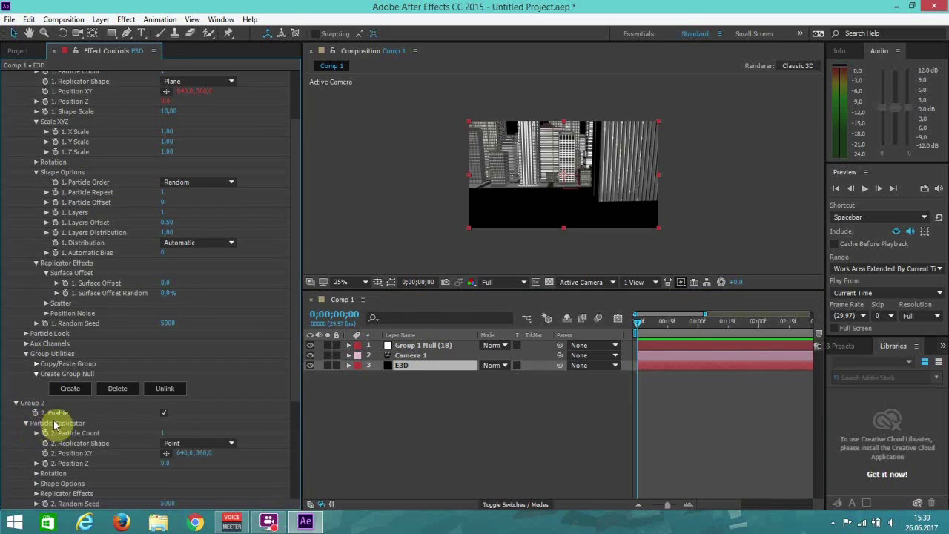
left_click(172, 444)
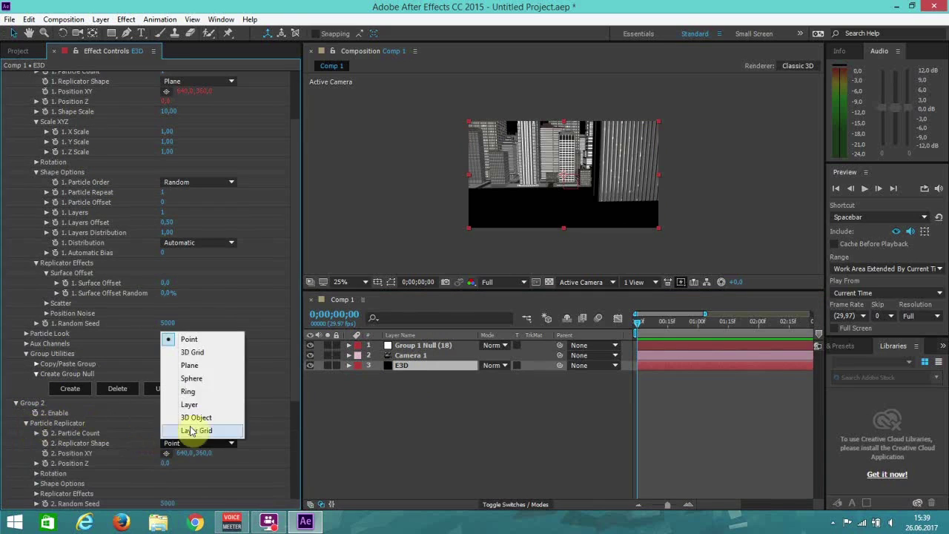
left_click(190, 365)
Create a group null for Group 2 of the Element effect
scroll(215, 378, "down", 7)
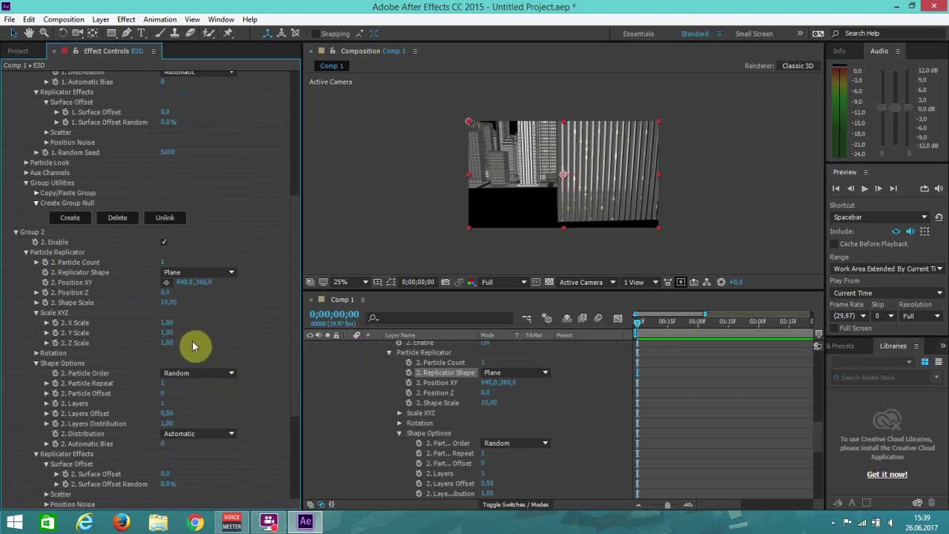
scroll(191, 342, "down", 6)
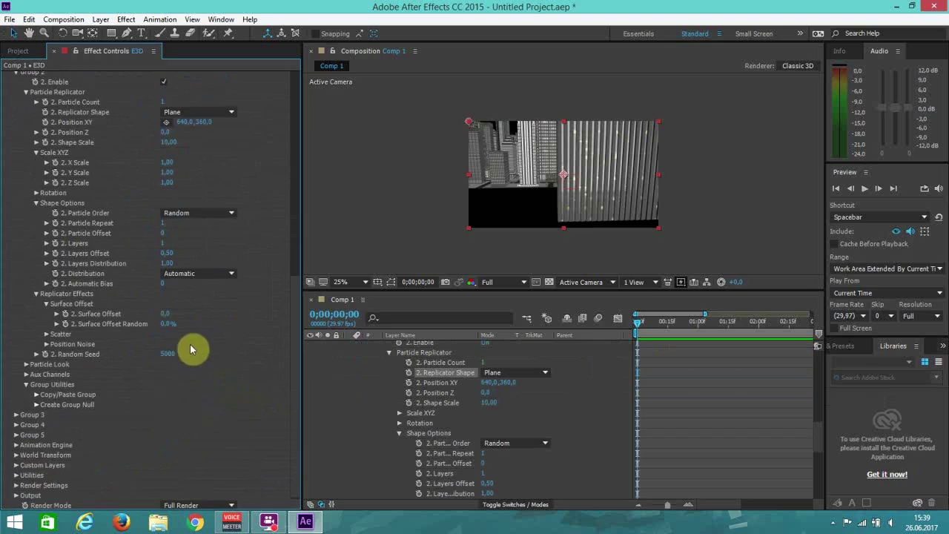
left_click(35, 405)
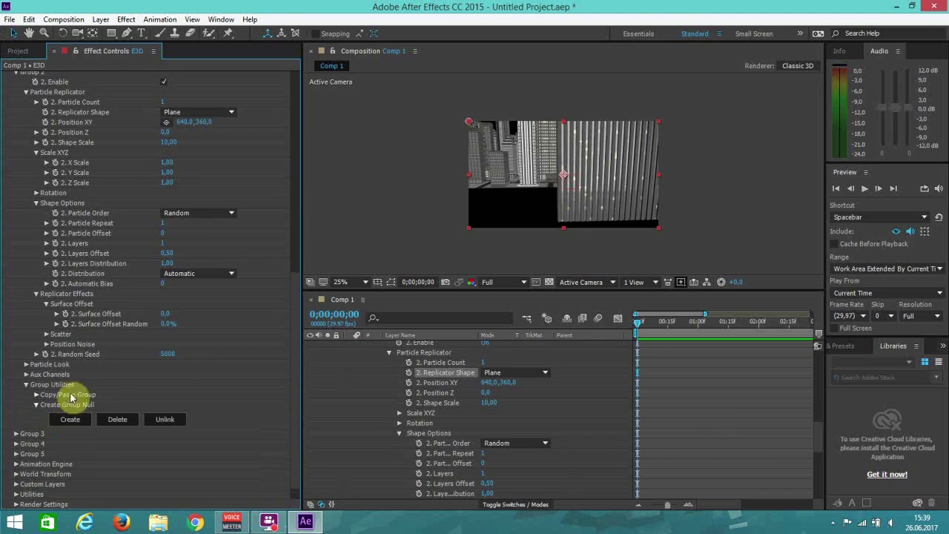
scroll(419, 405, "up", 7)
scroll(419, 404, "up", 6)
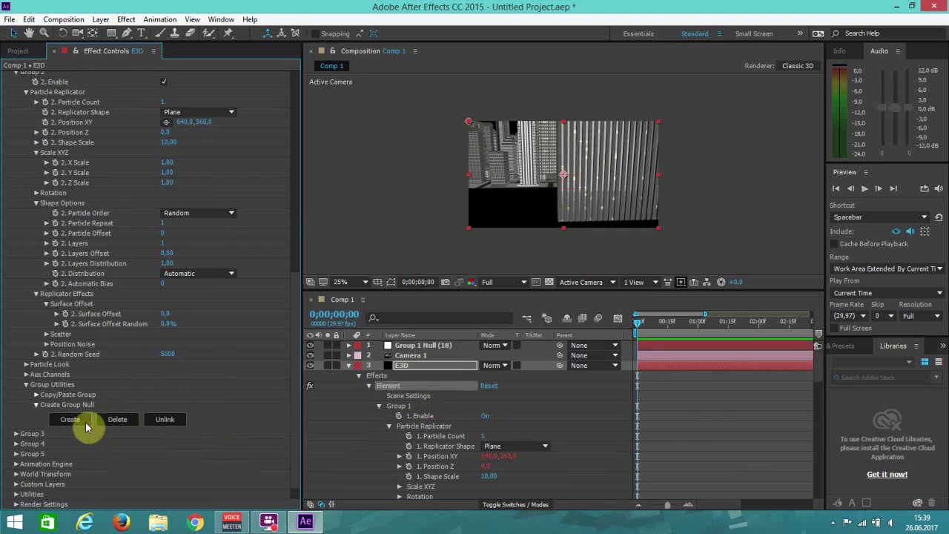
left_click(74, 420)
Select the Group 1 and Group 2 nulls together and move them down to lower the city in the frame
left_click(420, 346)
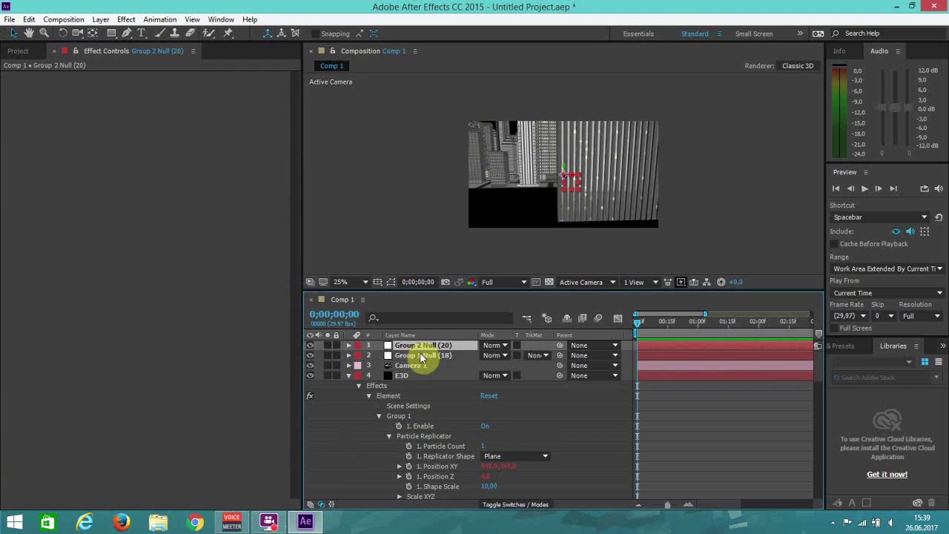
left_click(419, 356, "shift")
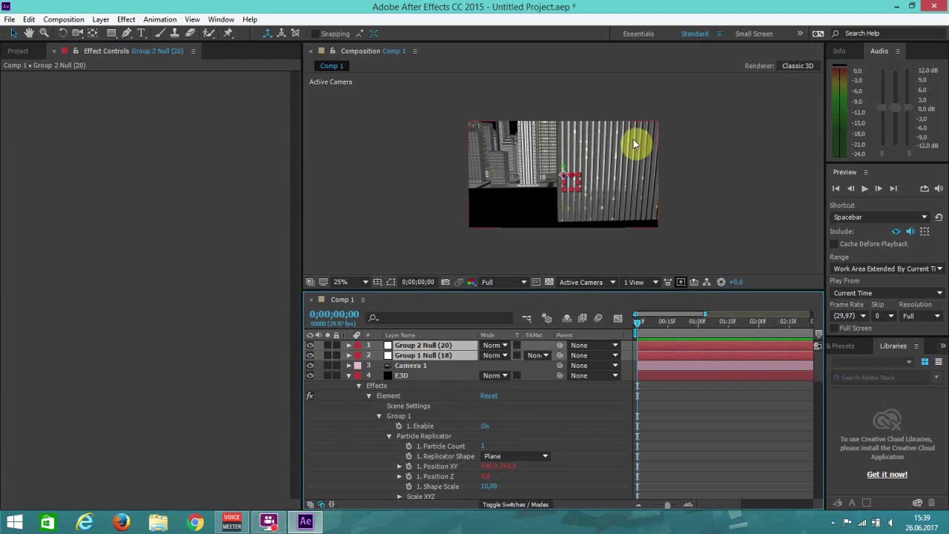
left_click_drag(563, 168, 572, 197)
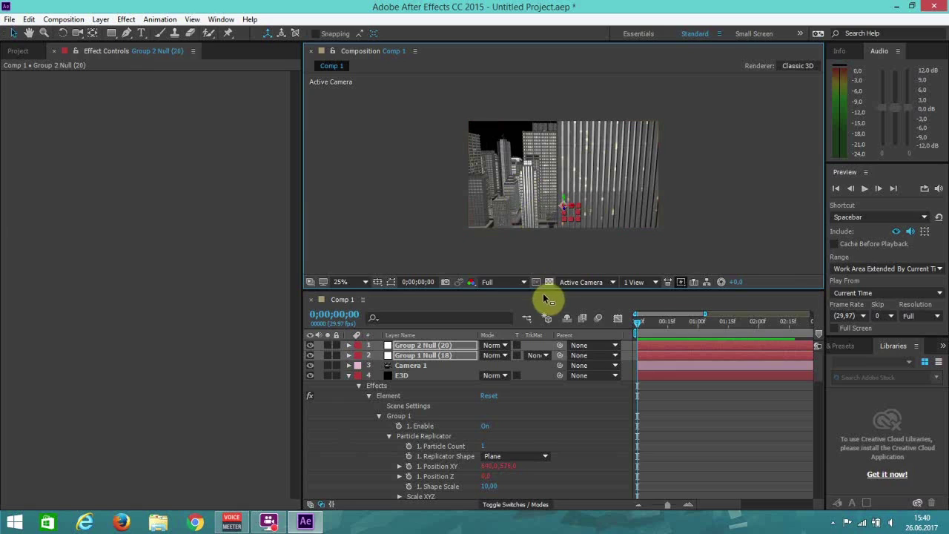
Select Camera 1, enlarge the Composition panel over the timeline and effect controls, and magnify the view to 50%
left_click_drag(546, 290, 546, 482)
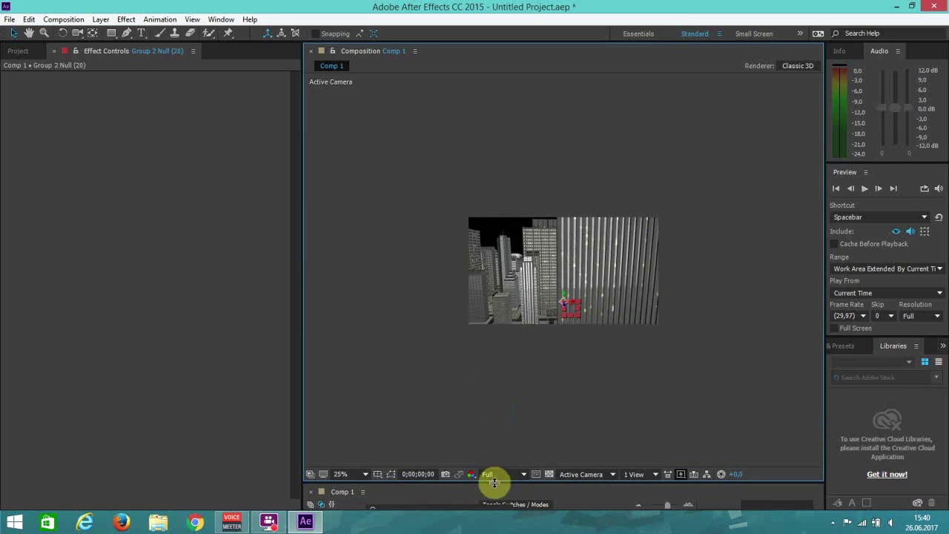
left_click_drag(495, 482, 500, 334)
left_click(403, 420)
left_click(412, 409)
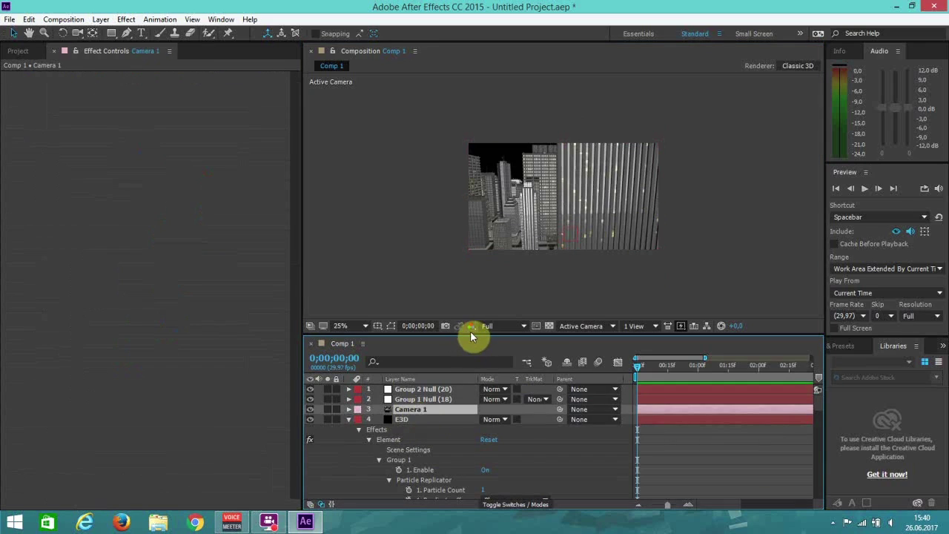
left_click_drag(473, 335, 512, 530)
scroll(488, 411, "up", 2)
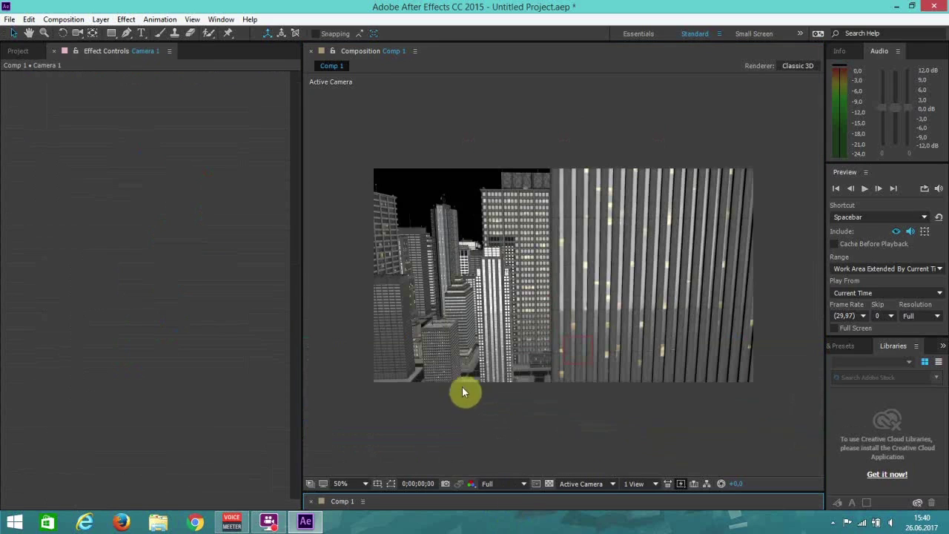
left_click_drag(300, 289, 55, 223)
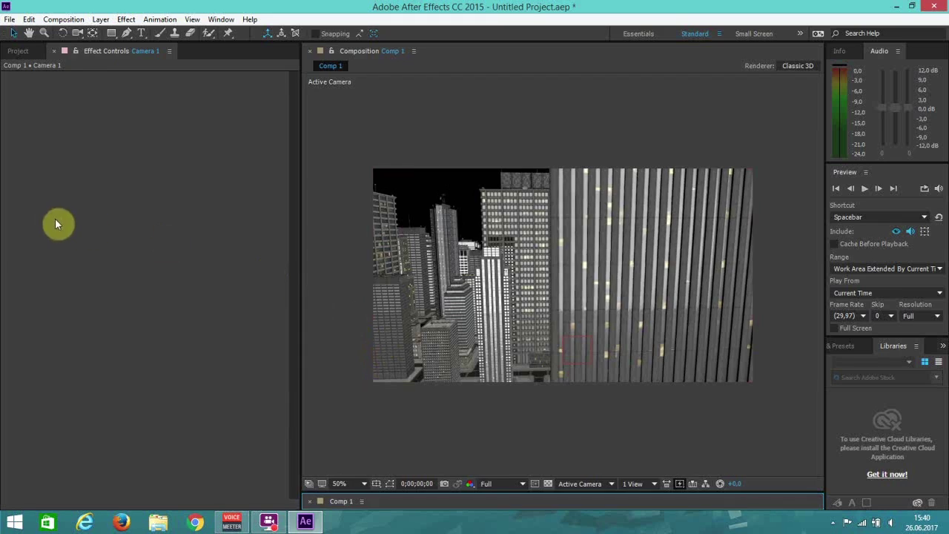
Orbit and track Camera 1 back with the camera tools until the city skyline fits in the frame from the front
left_click(77, 33)
left_click_drag(409, 212, 410, 230)
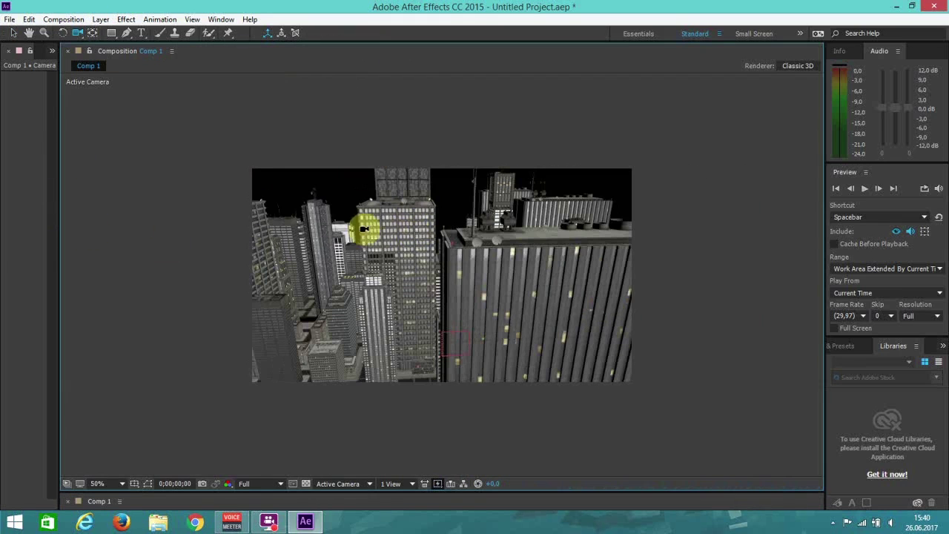
left_click_drag(392, 254, 392, 261)
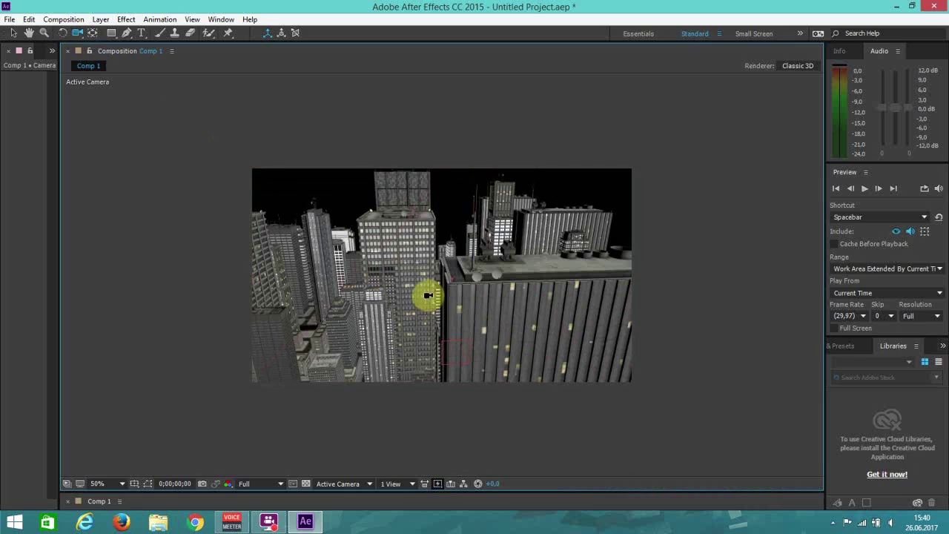
left_click_drag(428, 297, 423, 277)
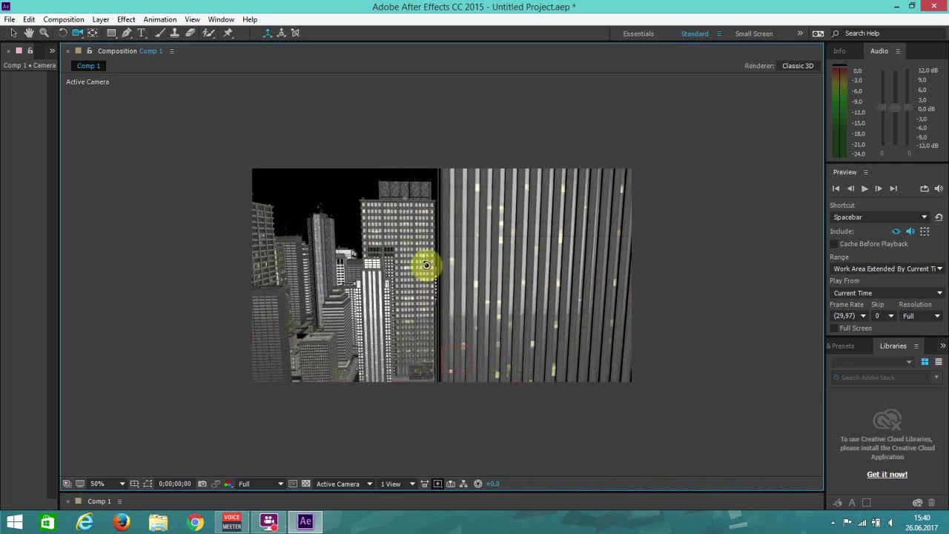
left_click_drag(80, 35, 105, 73)
left_click_drag(443, 237, 436, 269)
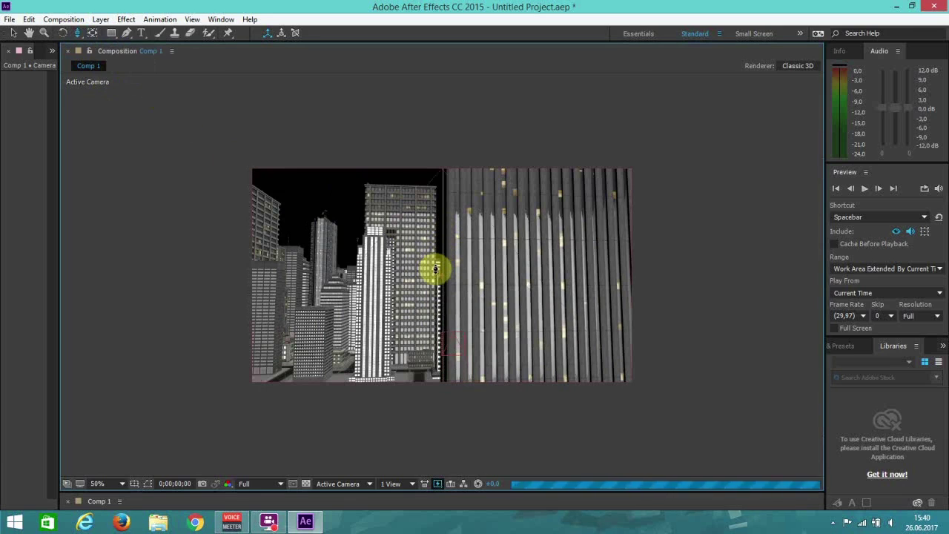
left_click_drag(79, 35, 121, 42)
left_click_drag(424, 248, 428, 286)
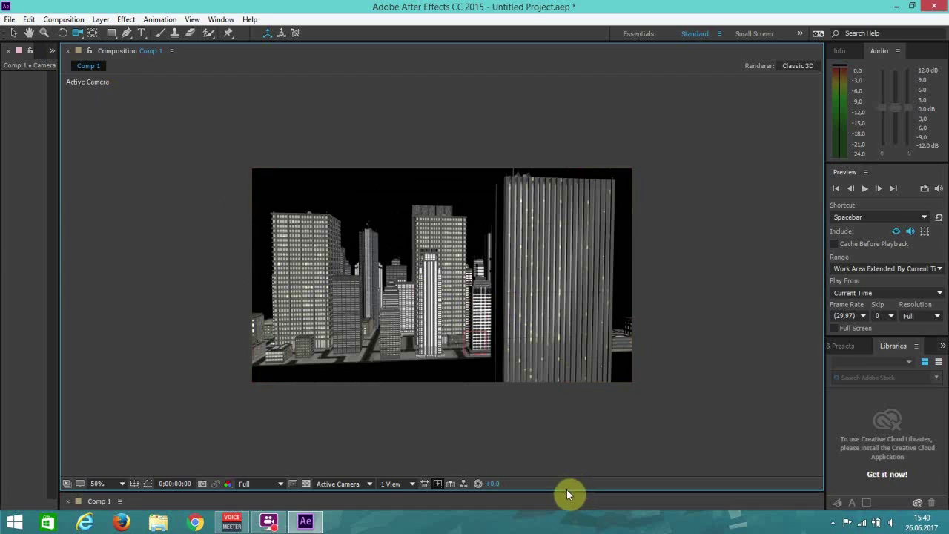
Bring the timeline and effect controls back into view and open Scene Setup of the E3D layer's Element effect
left_click_drag(566, 491, 582, 391)
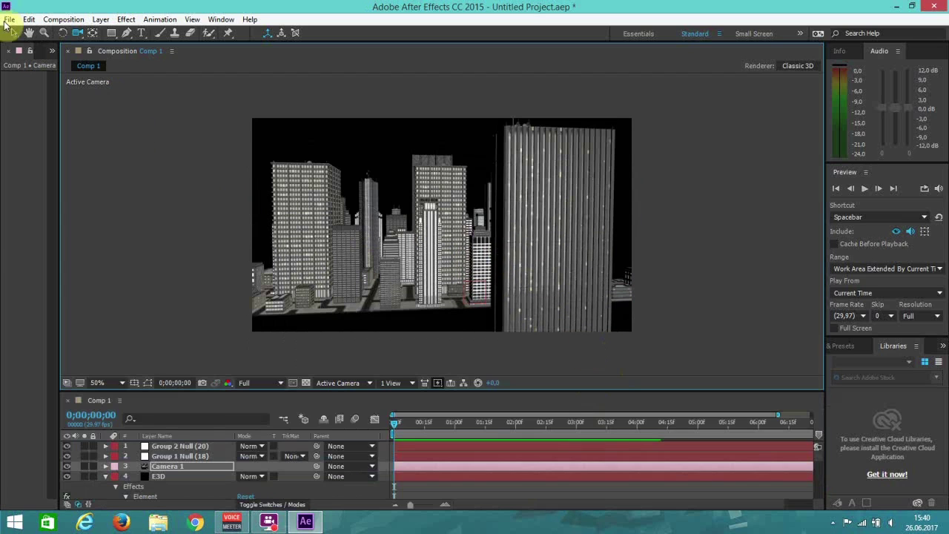
left_click(12, 33)
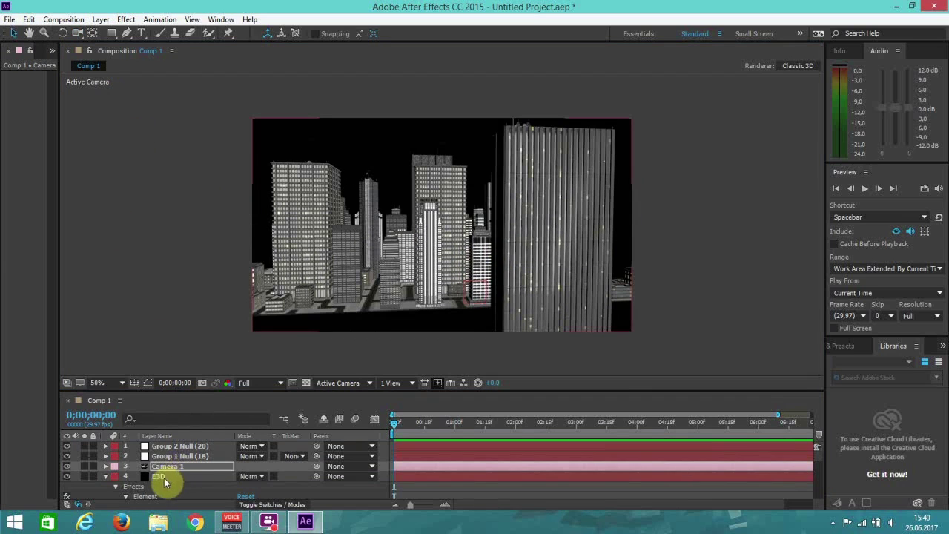
left_click(165, 477)
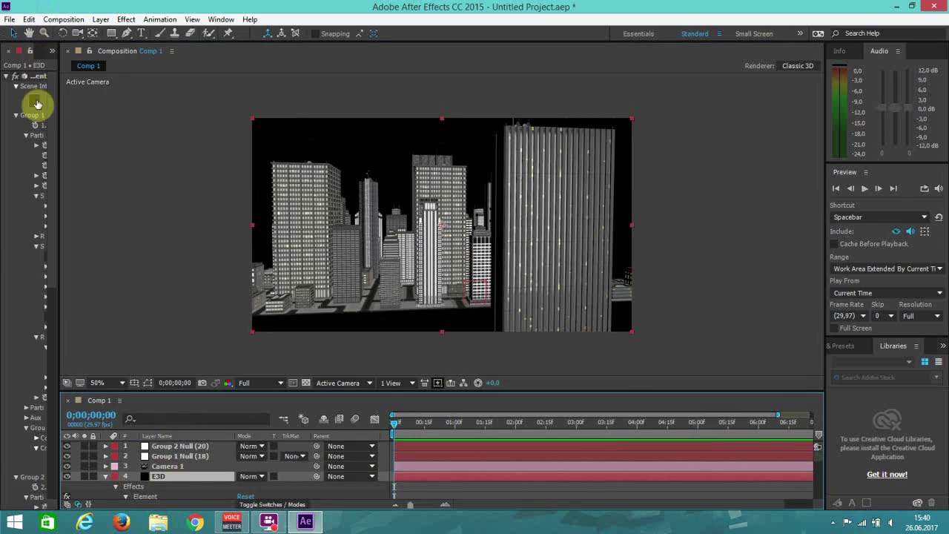
left_click_drag(58, 101, 152, 100)
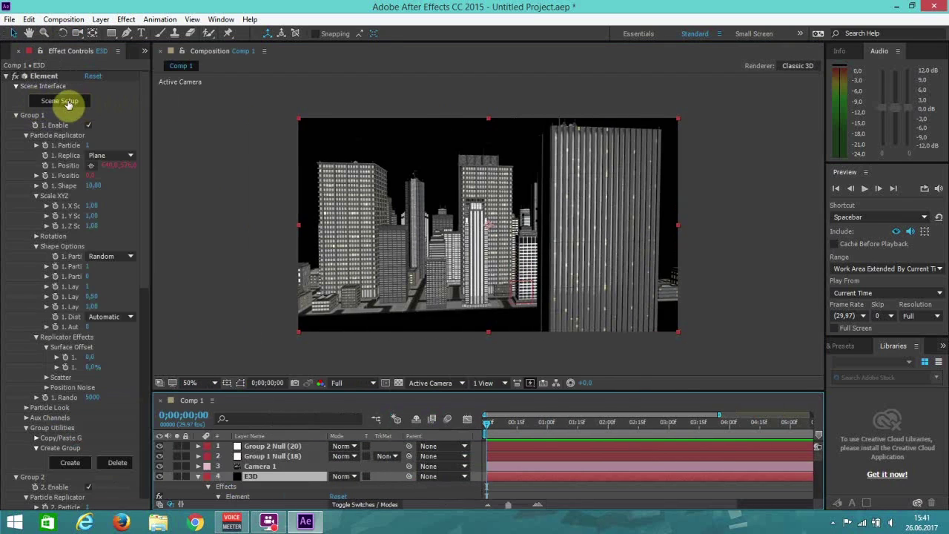
left_click(68, 102)
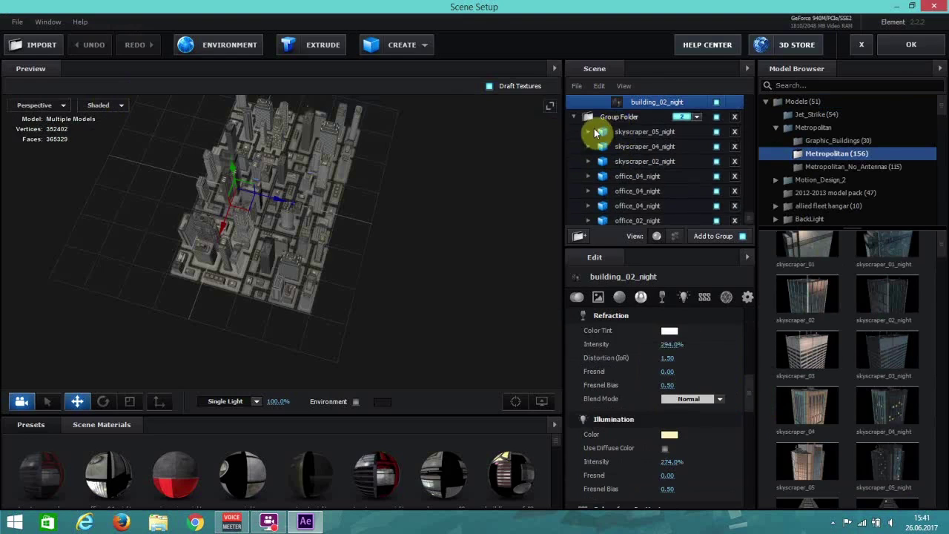
Examine the skyscraper and office models in the group 2 folder one by one from several angles
scroll(584, 171, "up", 3)
scroll(584, 175, "down", 2)
left_click_drag(275, 290, 342, 245)
left_click_drag(204, 232, 263, 267)
left_click(686, 171)
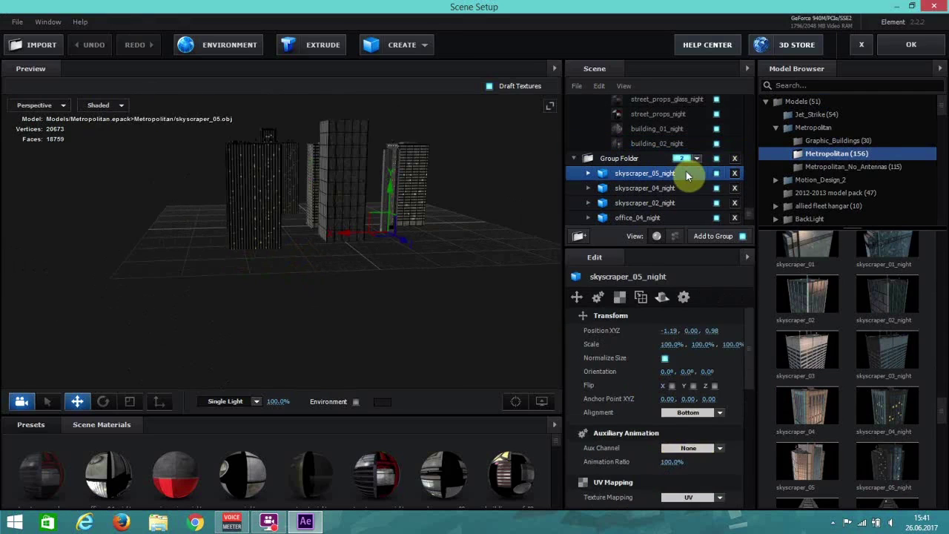
left_click(643, 159)
left_click(650, 176)
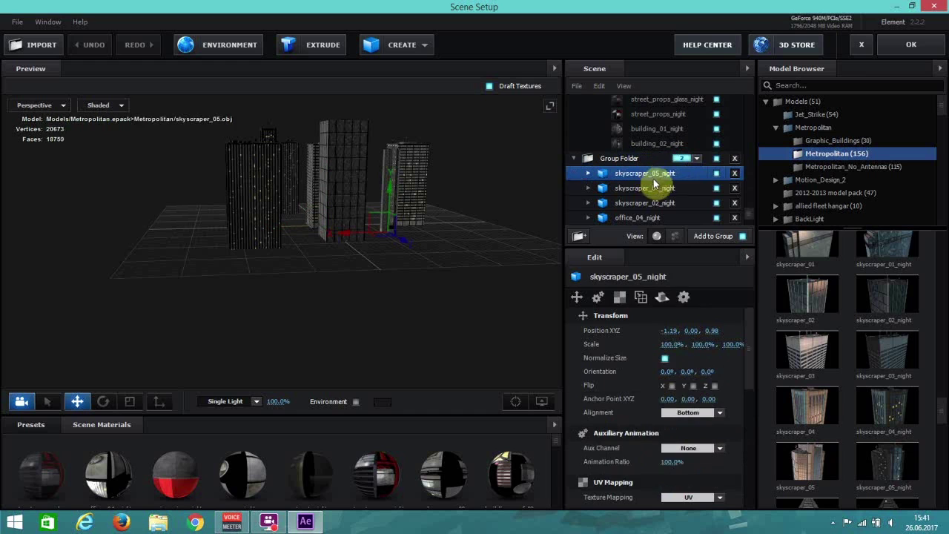
left_click_drag(379, 247, 202, 241)
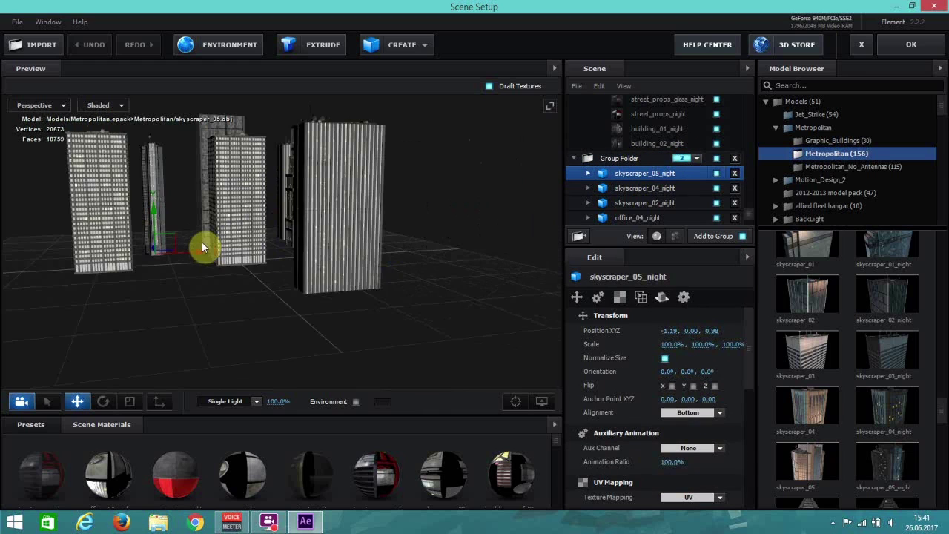
left_click(639, 189)
left_click_drag(496, 219, 580, 225)
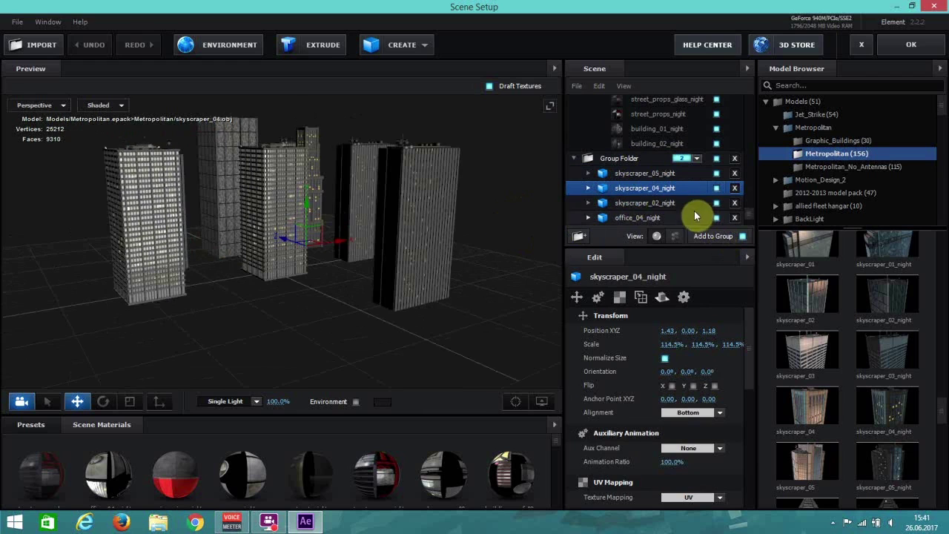
left_click(670, 204)
left_click(657, 219)
scroll(476, 216, "down", 3)
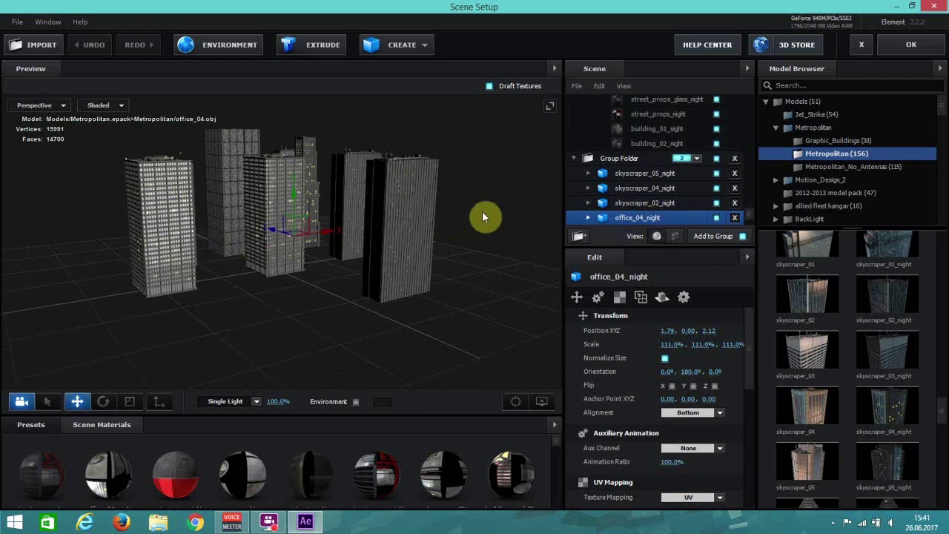
Delete the three office_04_night buildings and one of the office_02_night buildings from the group 2 folder
scroll(640, 196, "down", 5)
left_click(636, 163)
left_click(636, 172)
left_click(636, 163)
left_click_drag(421, 279, 359, 280)
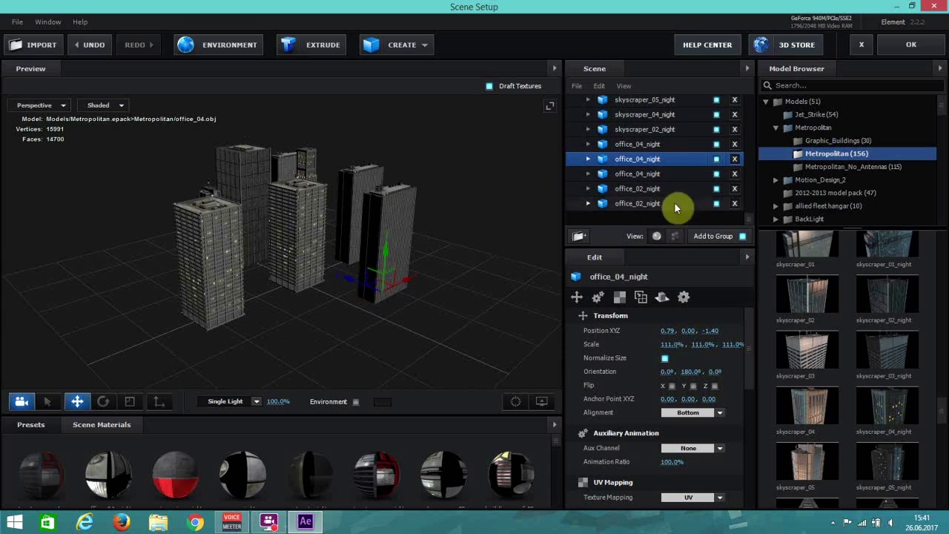
left_click(735, 159)
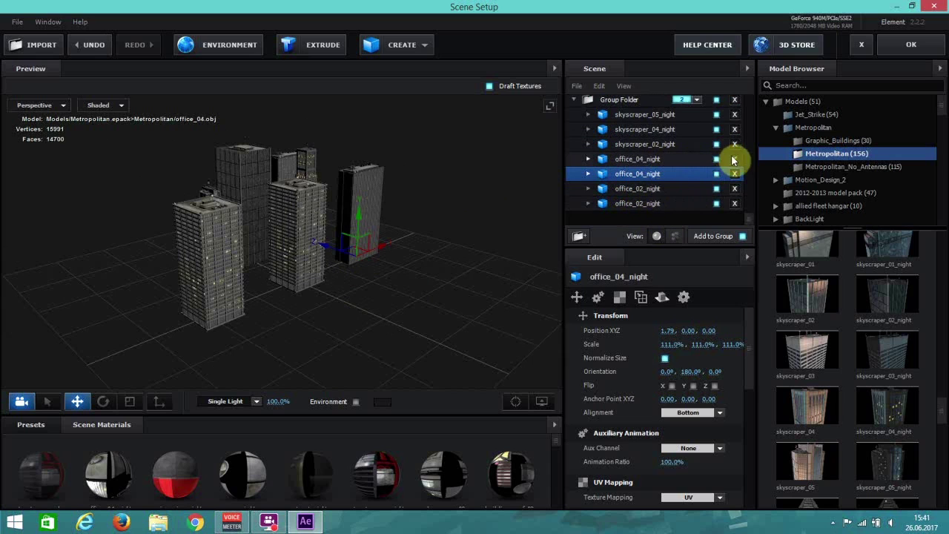
left_click(676, 159)
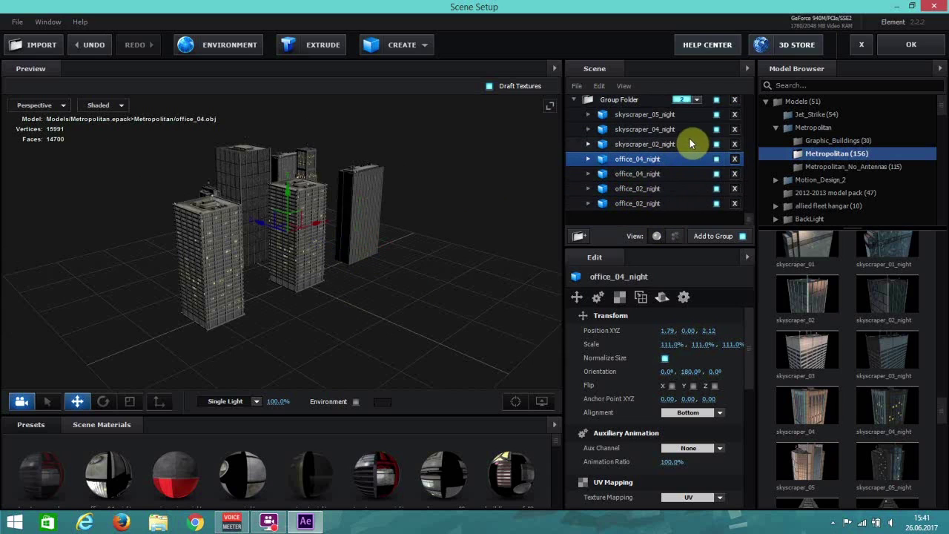
left_click(734, 160)
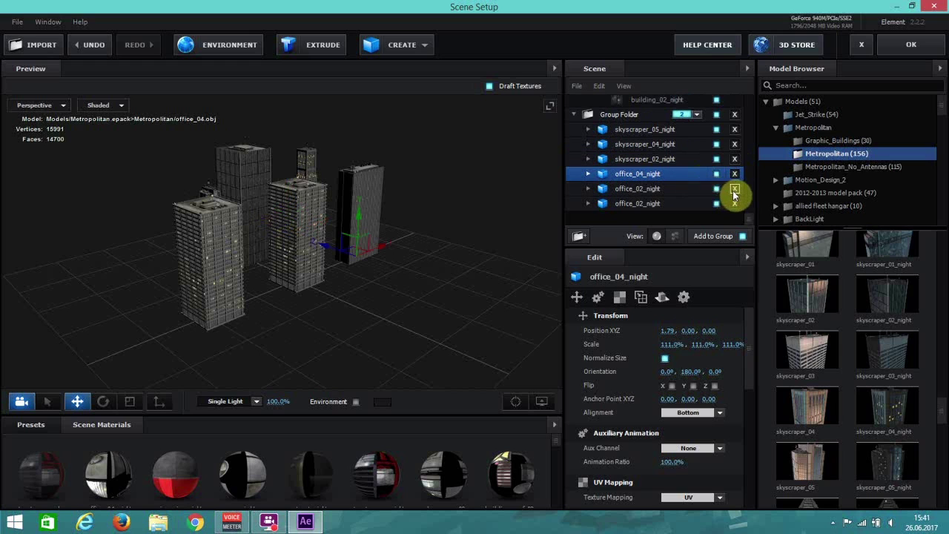
left_click(735, 193)
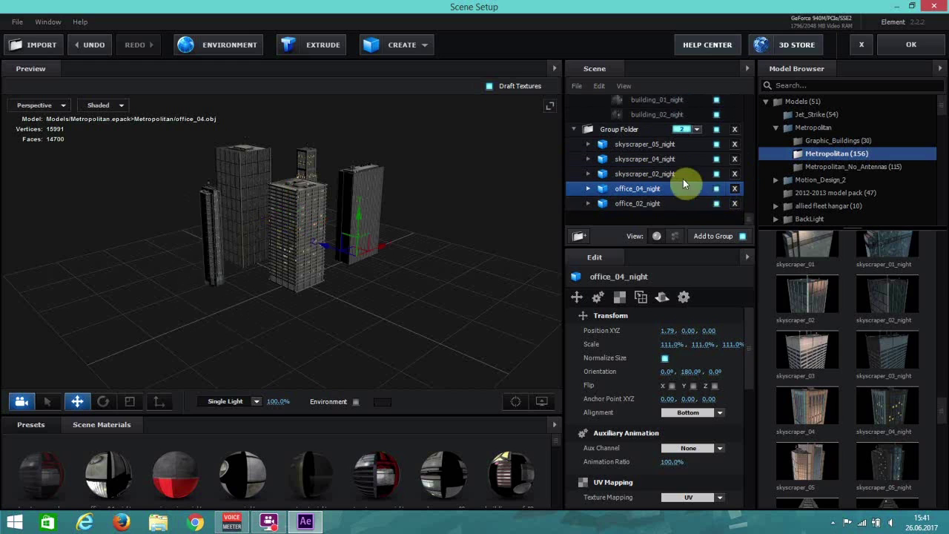
left_click(735, 191)
left_click(735, 191)
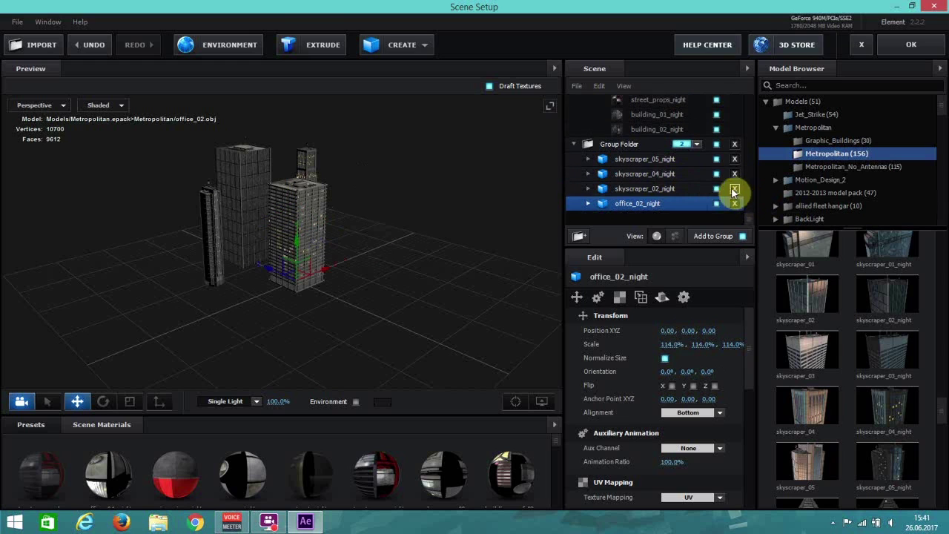
Expand the skyscraper_05_night model in group 2 and set its skyscraper_05_night material's illumination intensity to 231%
left_click(660, 161)
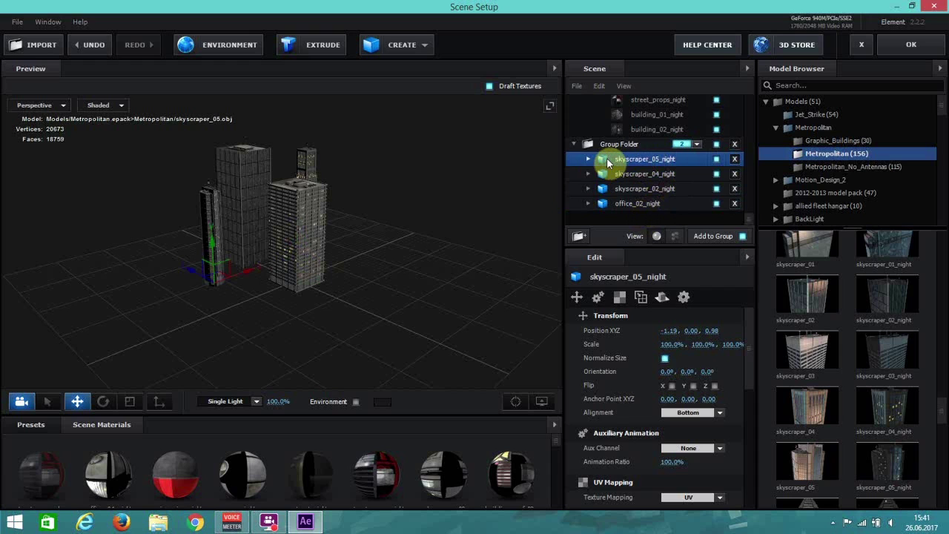
left_click(677, 203)
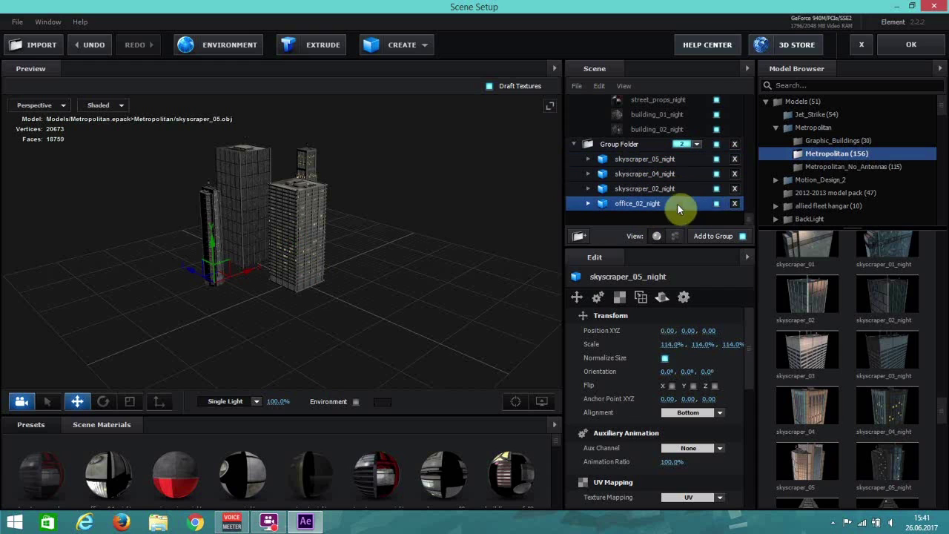
left_click(591, 161)
left_click(589, 160)
left_click(634, 178)
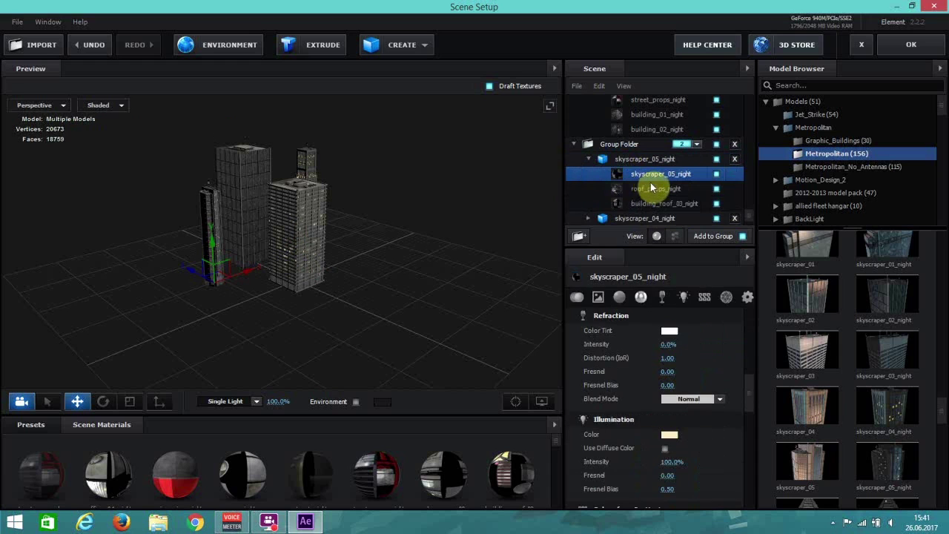
scroll(680, 319, "down", 2)
left_click_drag(670, 356, 737, 356)
scroll(683, 330, "up", 2)
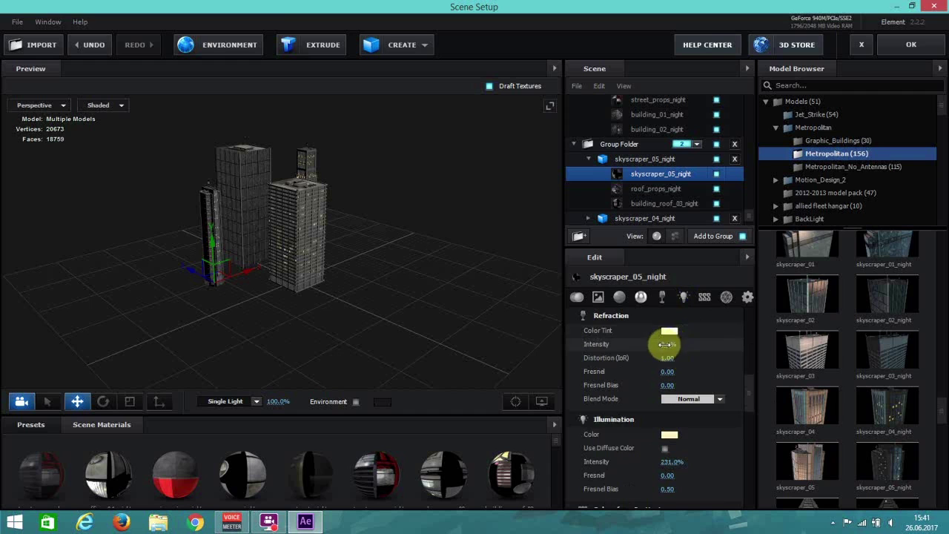
Set the skyscraper_05_night material's refraction intensity to 425% and its reflection intensity to 392%
left_click_drag(669, 344, 742, 344)
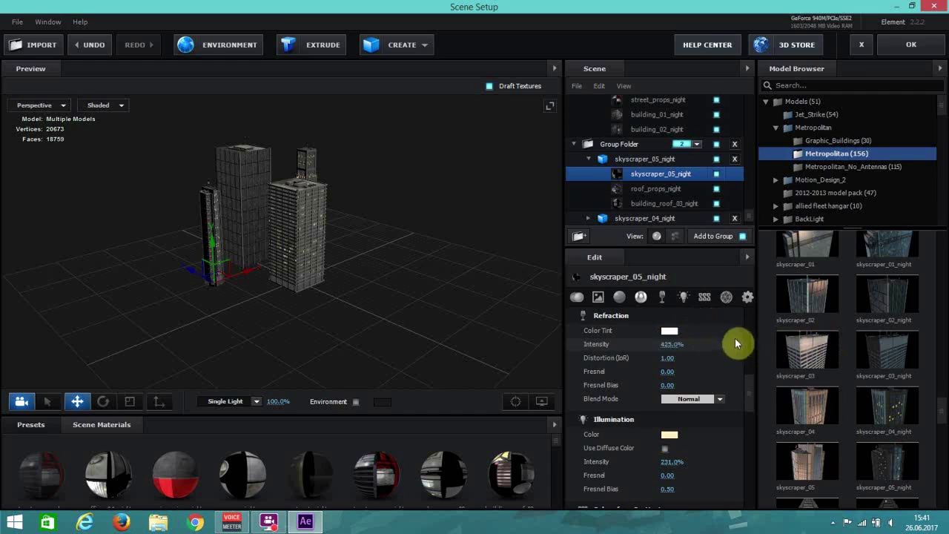
left_click(641, 296)
left_click_drag(663, 342, 812, 341)
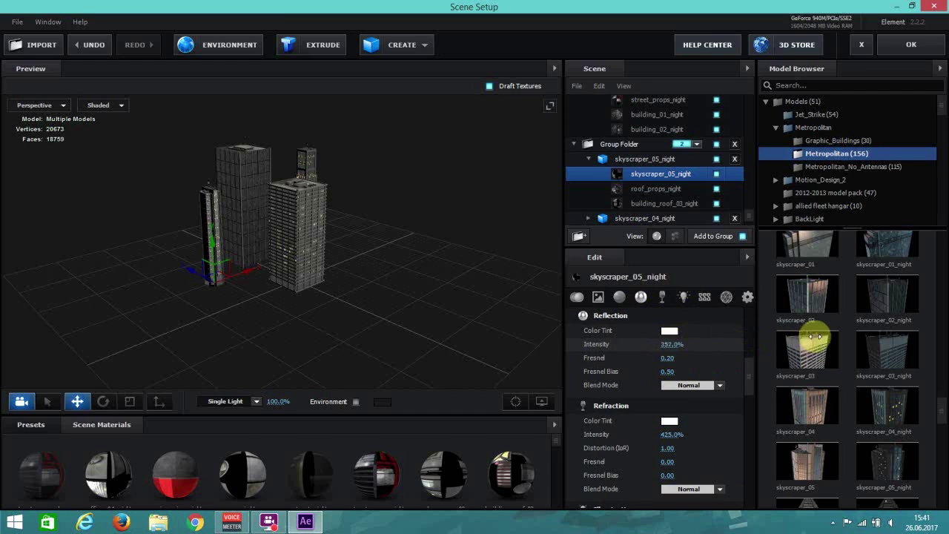
Set the roof_props_night material of skyscraper_05_night to 324% illumination intensity and 223% refraction intensity
left_click(661, 189)
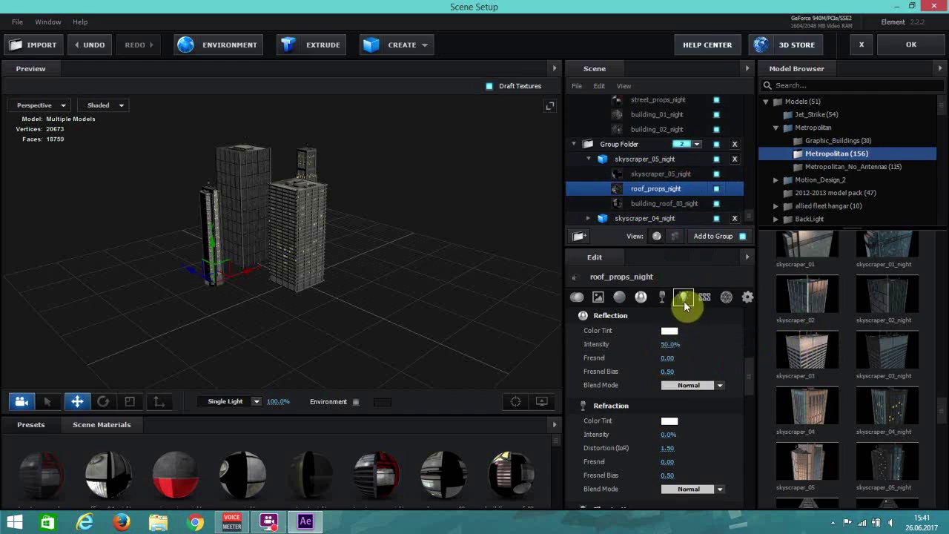
left_click(688, 298)
left_click_drag(670, 358, 801, 354)
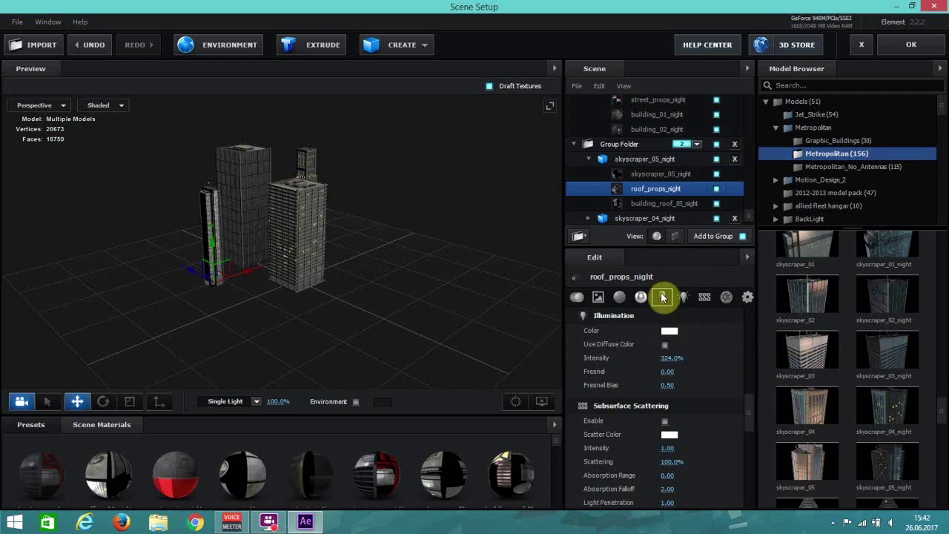
left_click(663, 297)
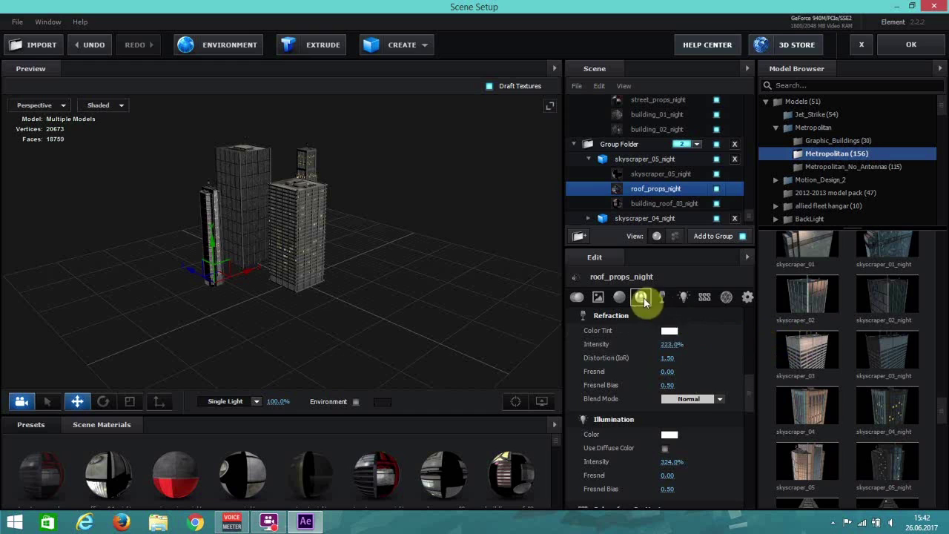
left_click(643, 298)
Set the building_roof_03_night material of skyscraper_05_night to 336% illumination, 276% refraction and 276% reflection intensity
left_click(666, 204)
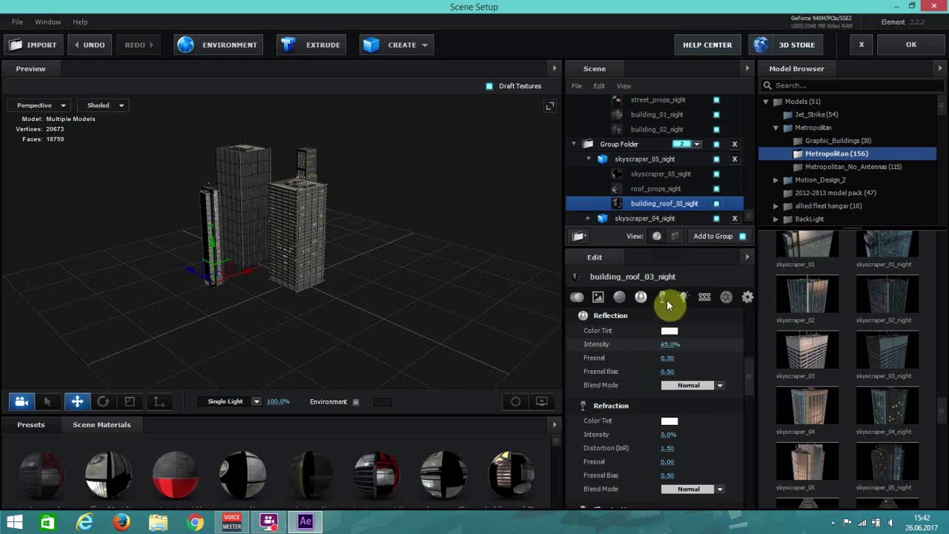
left_click(683, 297)
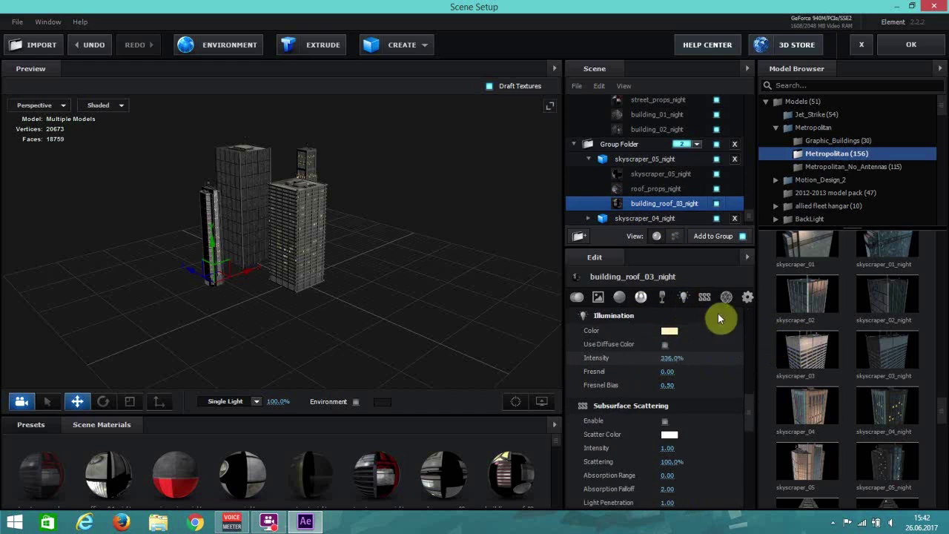
left_click(663, 298)
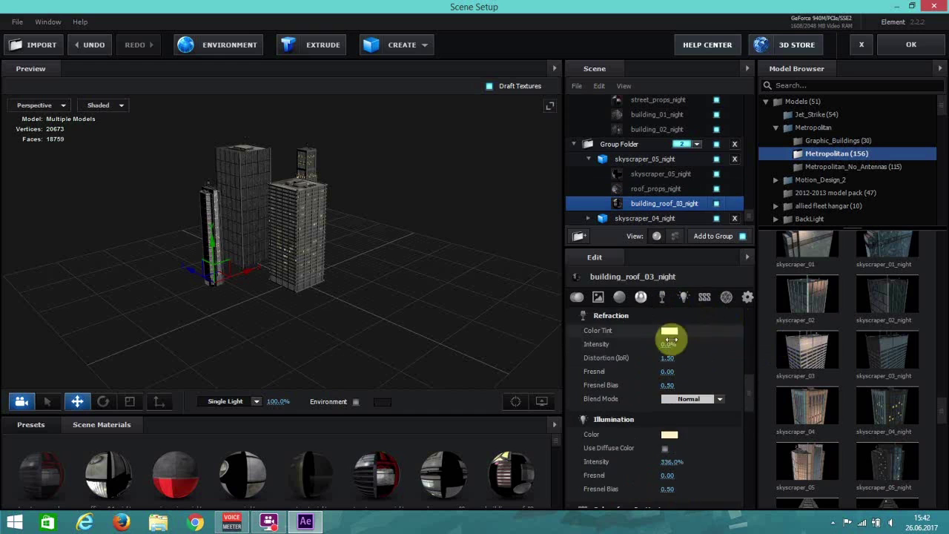
left_click(640, 298)
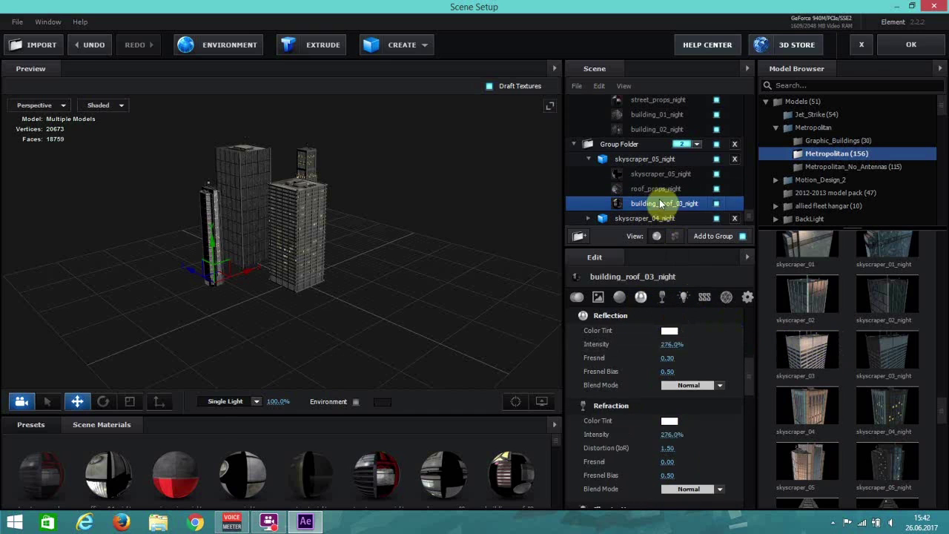
Examine the skyscraper_05_night model from another angle and check the intensity settings of its three materials
left_click(653, 158)
left_click_drag(440, 241, 488, 253)
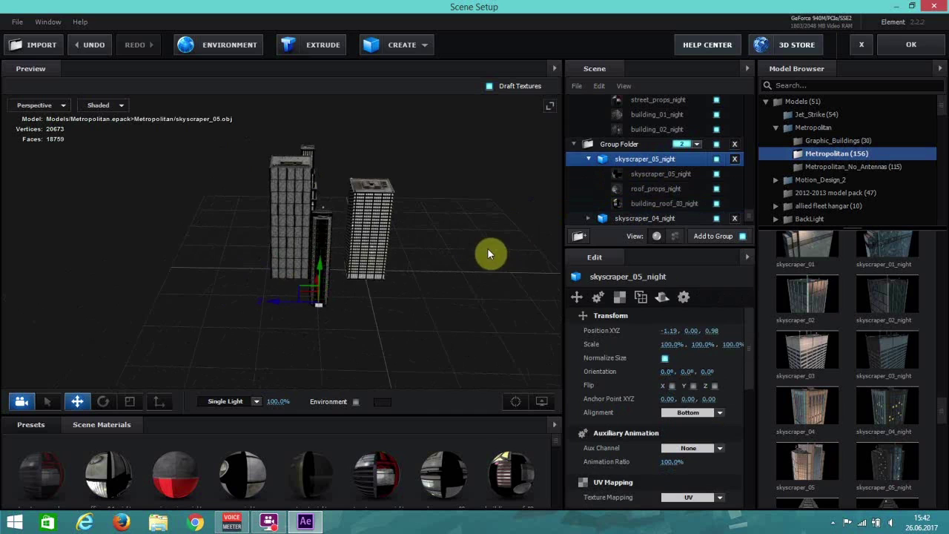
left_click(645, 178)
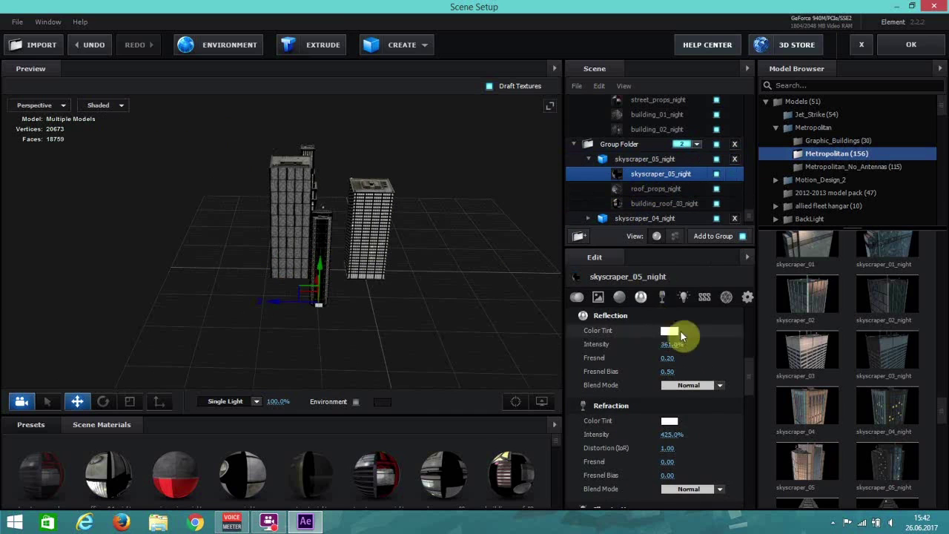
left_click(665, 299)
left_click(660, 189)
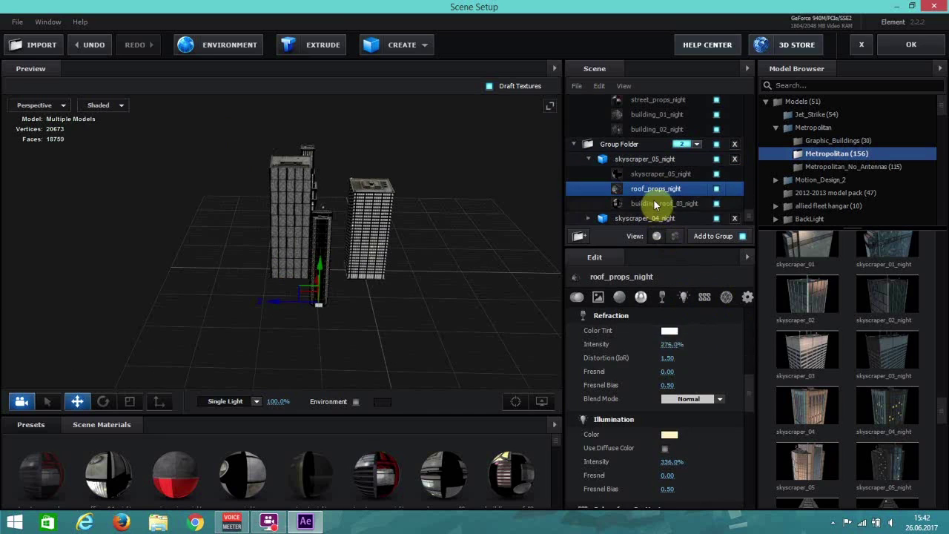
left_click(660, 203)
Scale the skyscraper_05_night model to 148.5%, duplicate it and move the copy along X to 2.37
left_click(659, 162)
left_click_drag(526, 201, 434, 227)
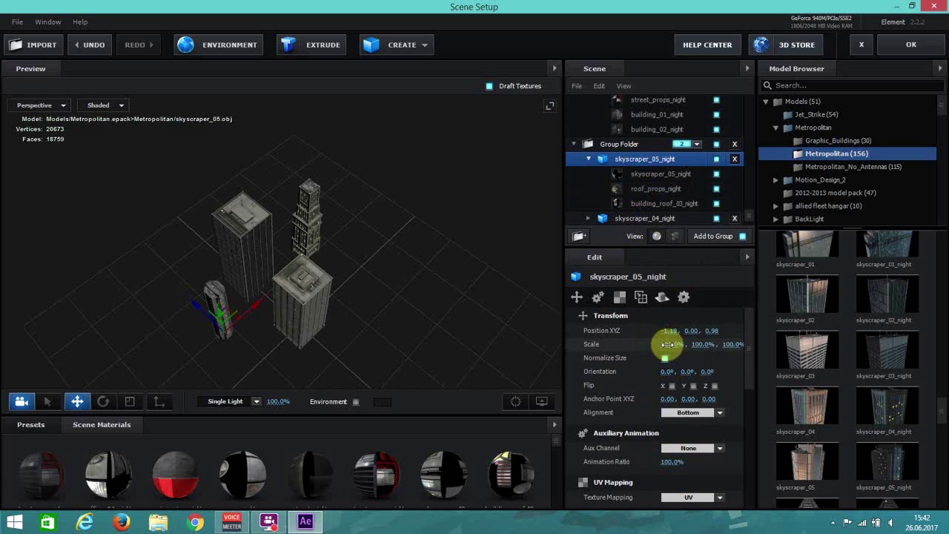
left_click_drag(669, 343, 705, 338)
left_click_drag(416, 317, 338, 280)
left_click_drag(252, 283, 461, 231)
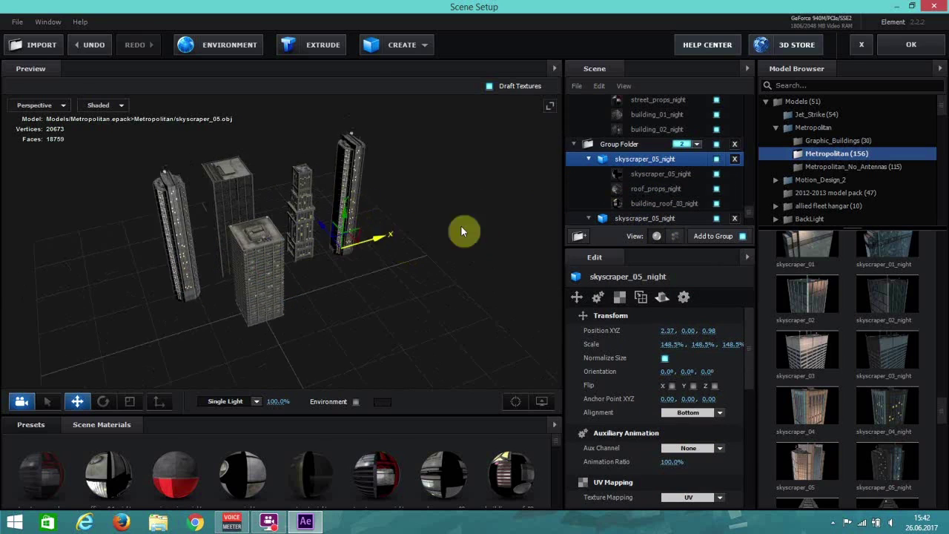
Collapse both skyscraper_05_night models in the group 2 folder and expand the skyscraper_04_night model
left_click(589, 162)
left_click(627, 173)
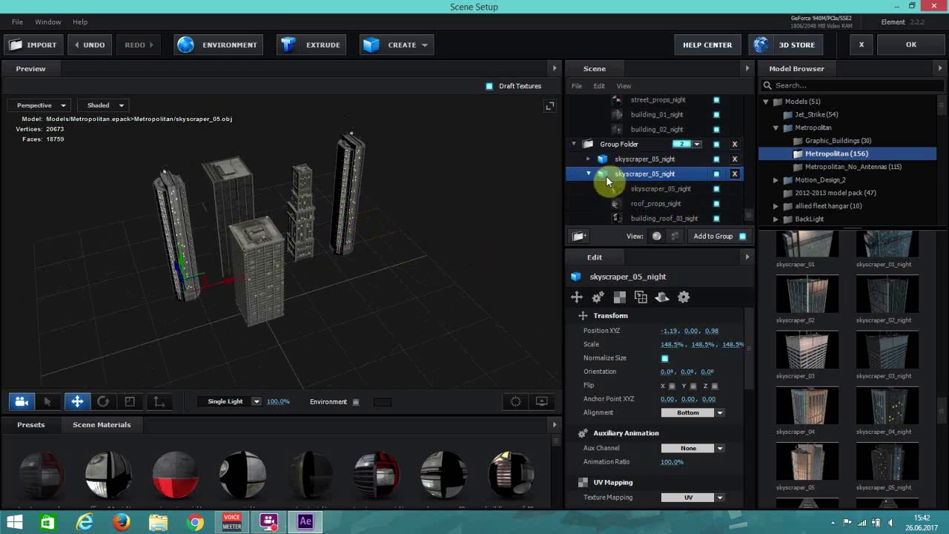
left_click(594, 177)
left_click(656, 190)
left_click(595, 189)
Set the skyscraper_04_night material to 408% illumination, 386% refraction and 369% reflection intensity
left_click(659, 204)
scroll(661, 204, "down", 2)
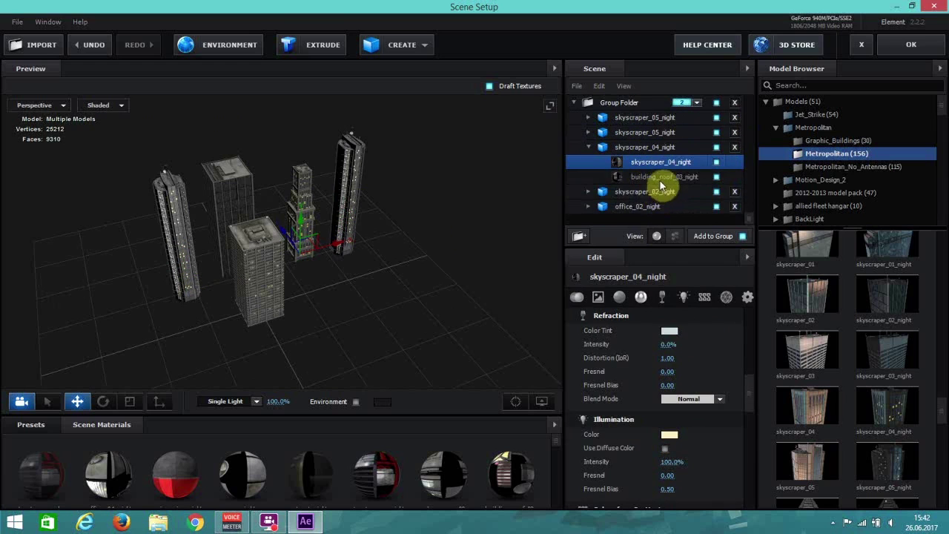
left_click(684, 298)
left_click_drag(670, 358, 836, 346)
scroll(673, 333, "up", 3)
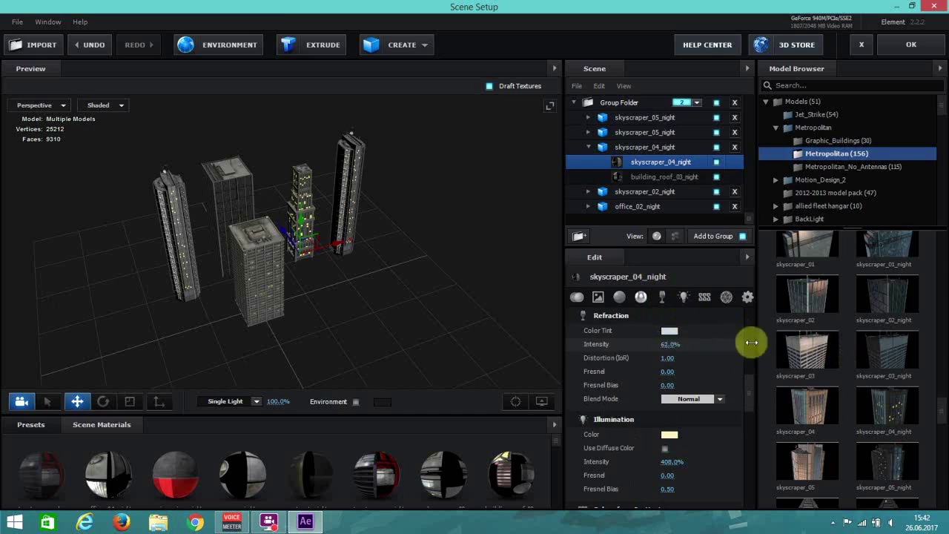
left_click_drag(670, 341, 691, 324)
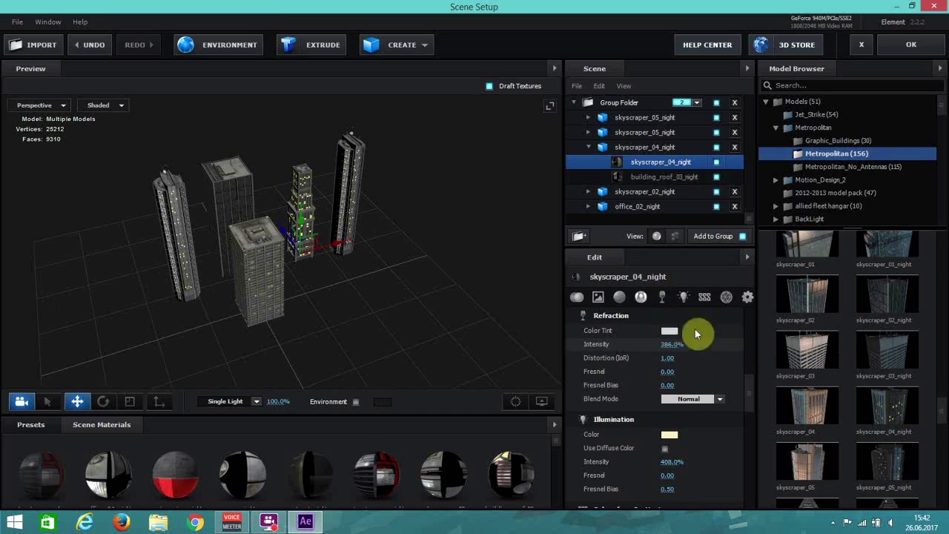
left_click(641, 297)
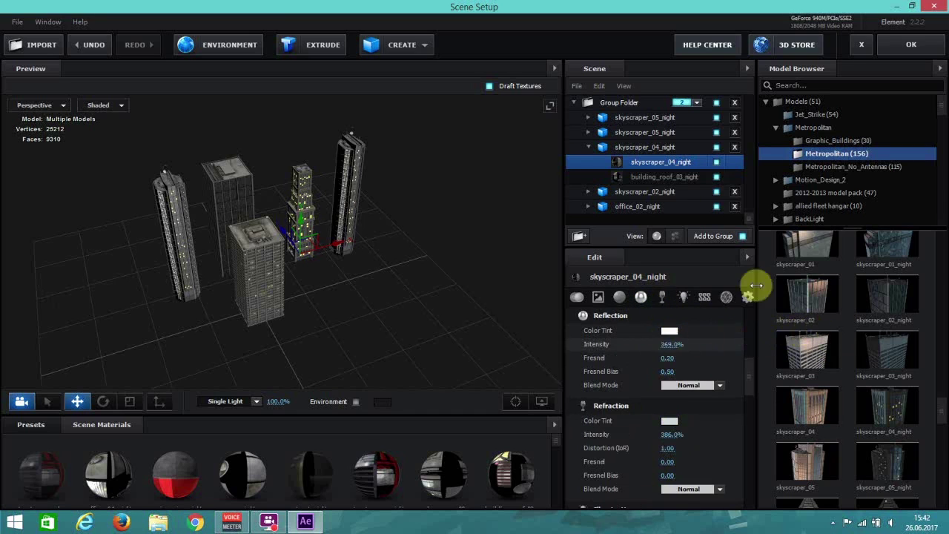
Set skyscraper_04_night's building_roof_03_night material to 371% illumination and 347% refraction intensity, and raise its reflection intensity
left_click(656, 178)
left_click(684, 296)
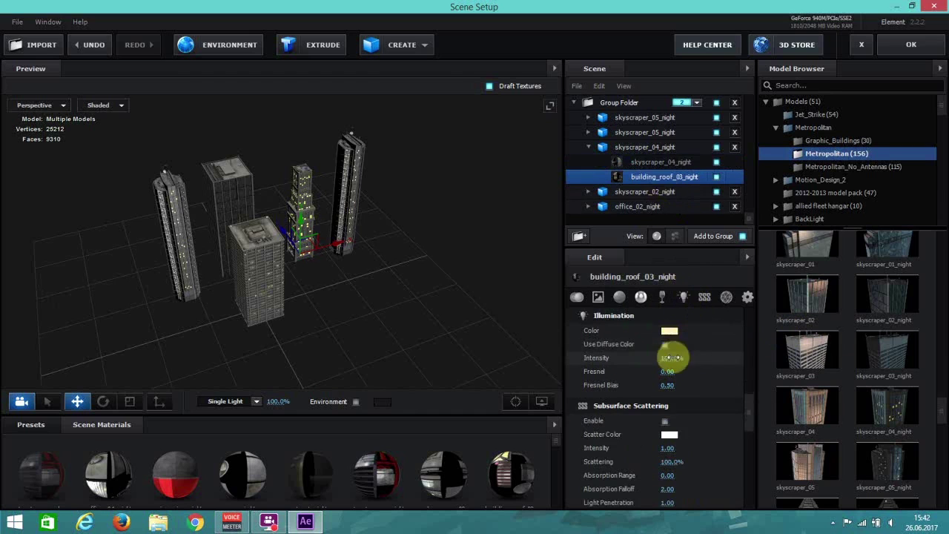
left_click(662, 296)
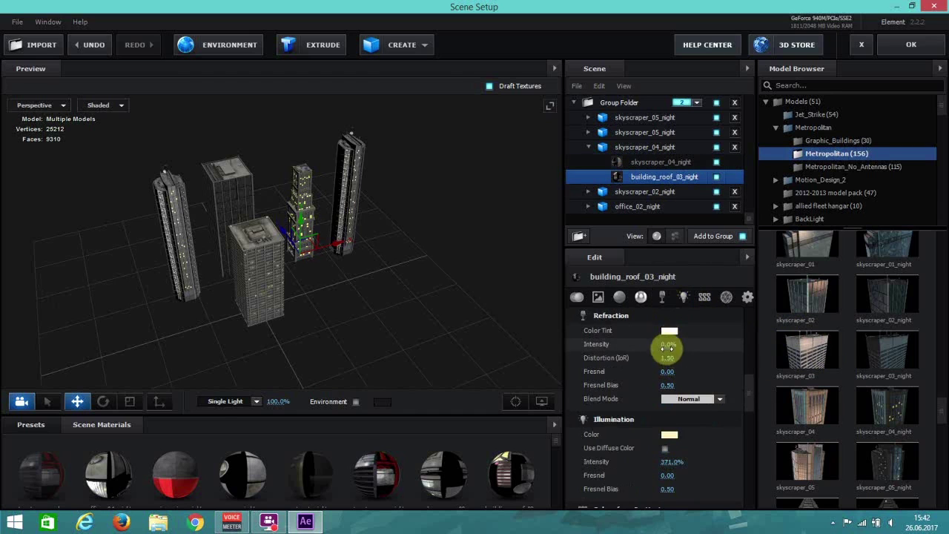
left_click(643, 299)
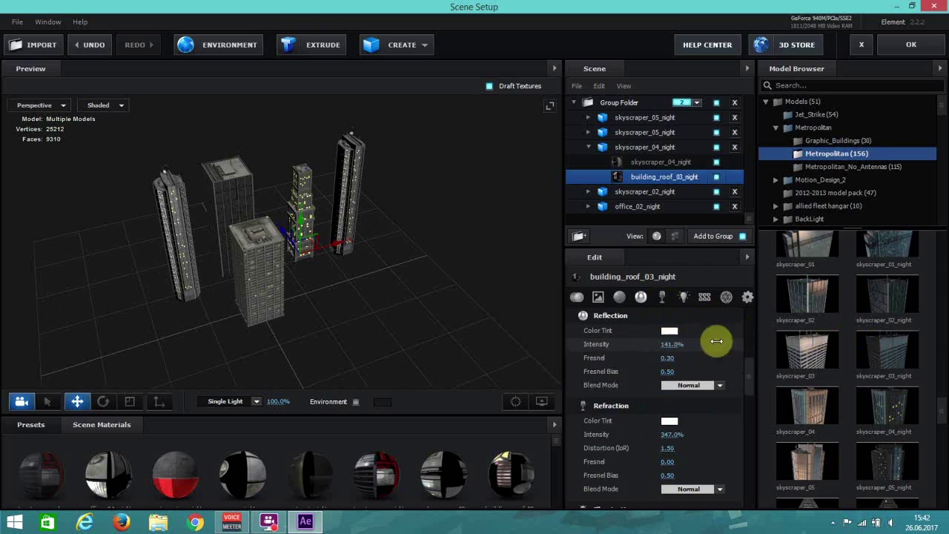
Duplicate the skyscraper_04_night model and move the copy to X -2.46, Z 2.04
left_click(656, 147)
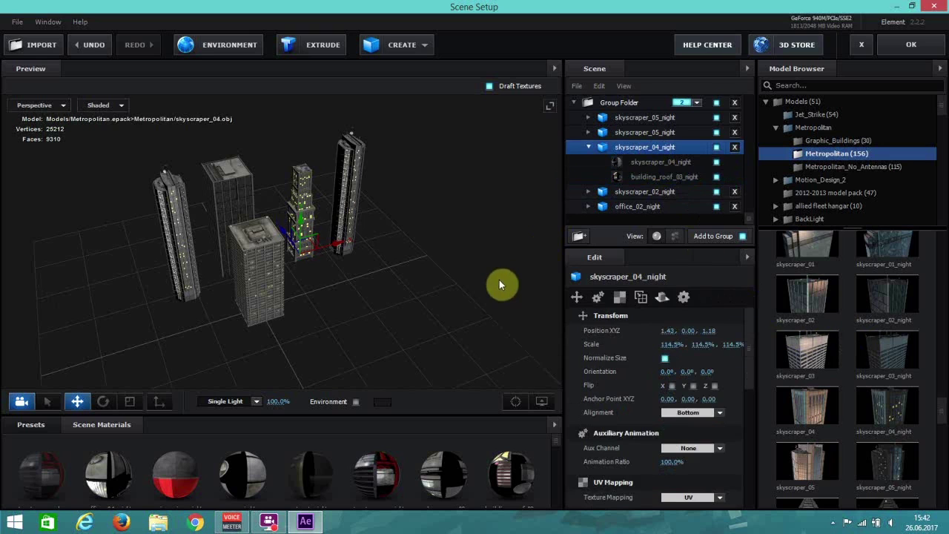
key("ctrl+d")
left_click_drag(343, 243, 173, 322)
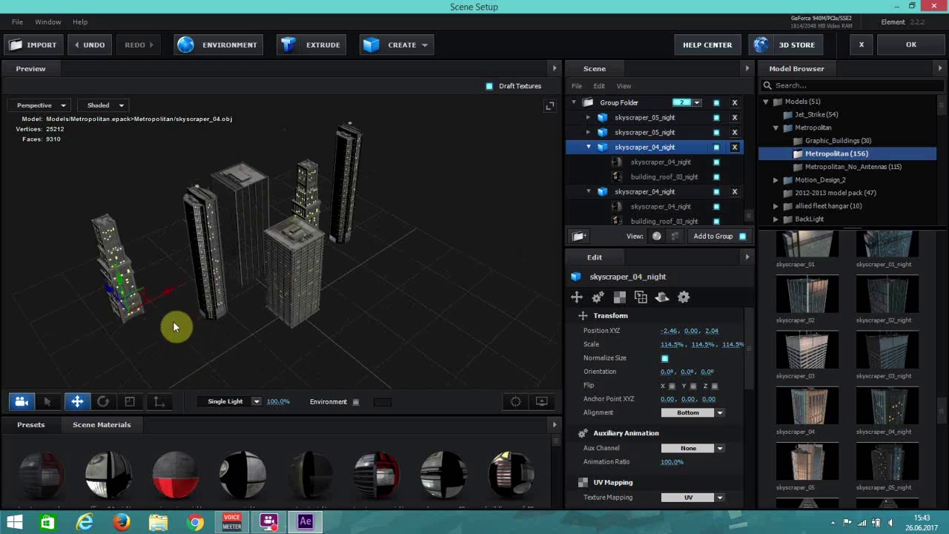
Collapse both skyscraper_04_night models and expand the skyscraper_02_night model in the group 2 folder
left_click(589, 147)
left_click(590, 161)
left_click(633, 179)
left_click(656, 191)
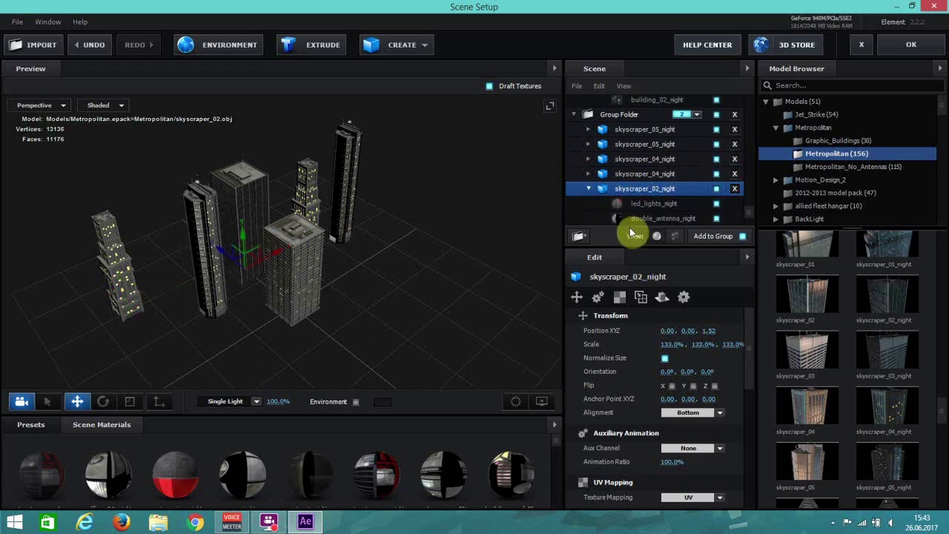
Set skyscraper_02_night's led_lights_night material to 309% illumination, 114% refraction and 104% reflection intensity
left_click(663, 206)
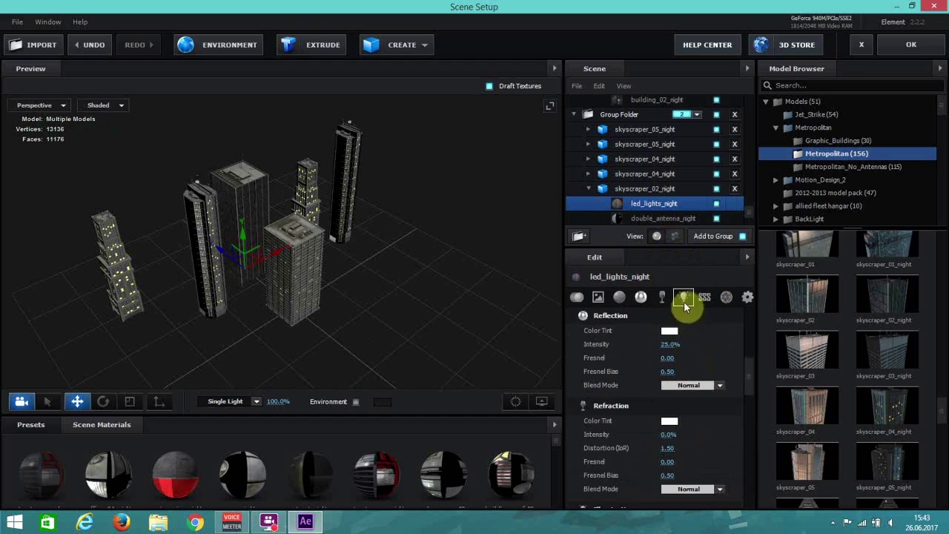
left_click(684, 302)
left_click_drag(671, 357, 794, 347)
left_click(670, 298)
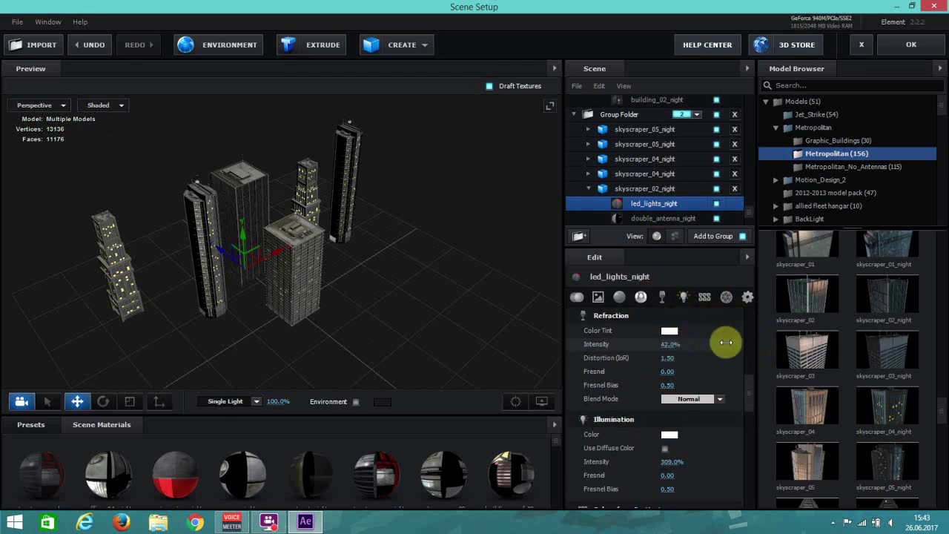
left_click(642, 298)
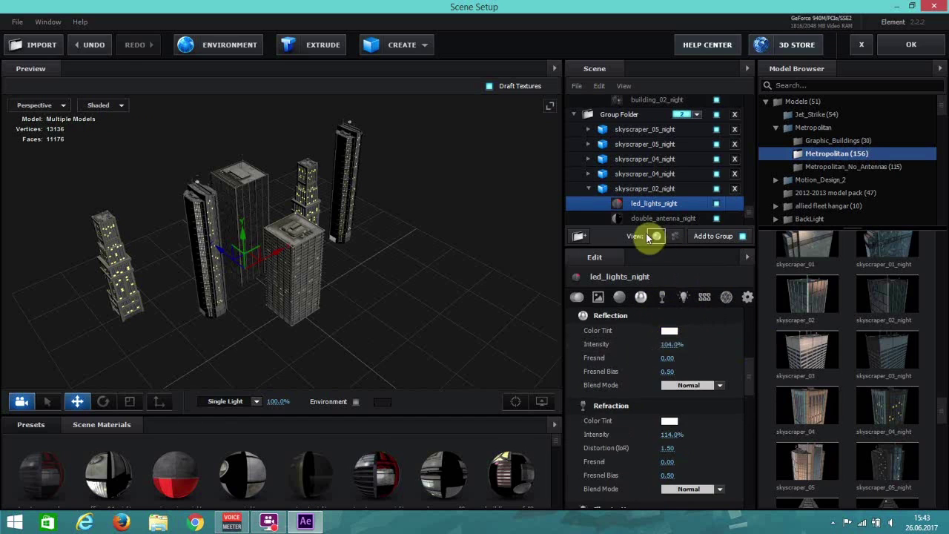
Set the double_antenna_night material's illumination intensity to 214% and raise that of the simple_antenna_night material
scroll(645, 222, "down", 2)
left_click(656, 178)
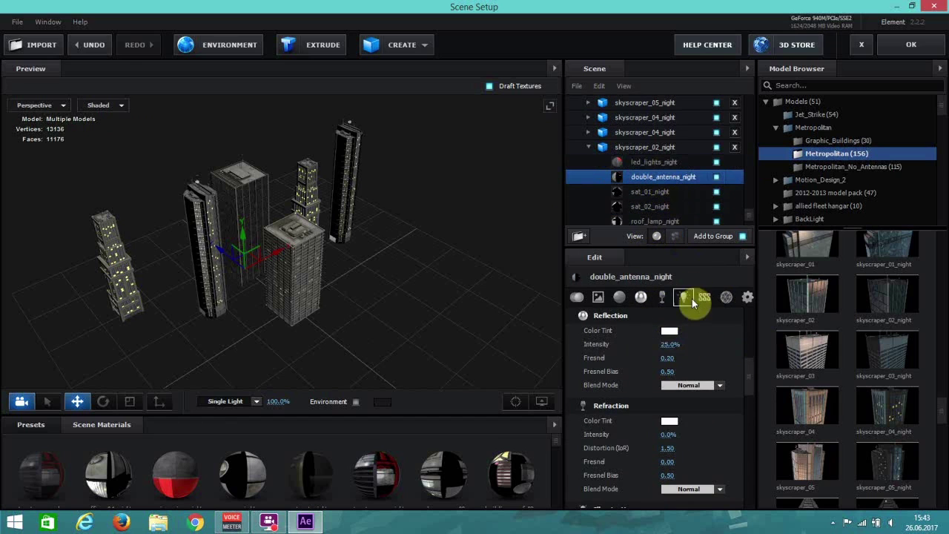
left_click(685, 297)
scroll(661, 162, "down", 2)
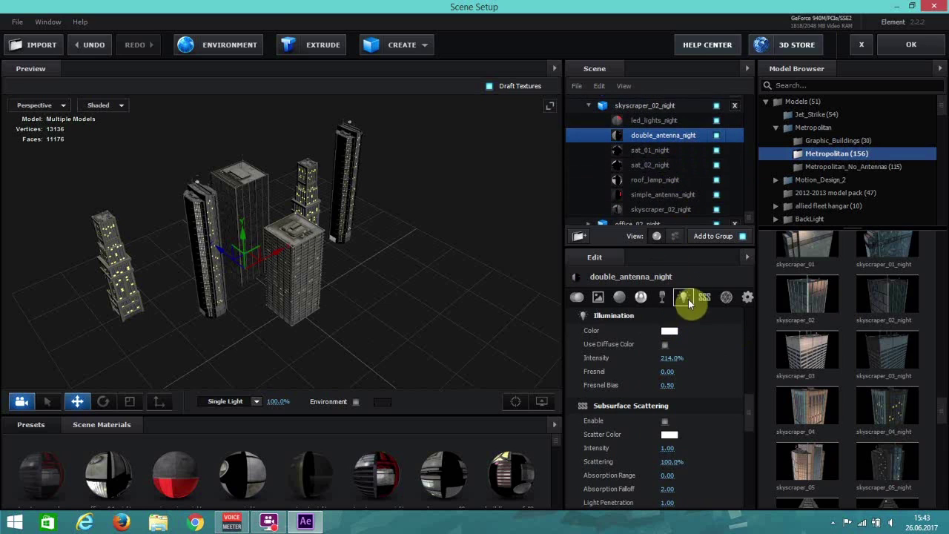
left_click(667, 196)
left_click_drag(676, 357, 683, 218)
Set the skyscraper_02_night material to 357% illumination, 315% refraction and 392% reflection intensity
left_click(683, 213)
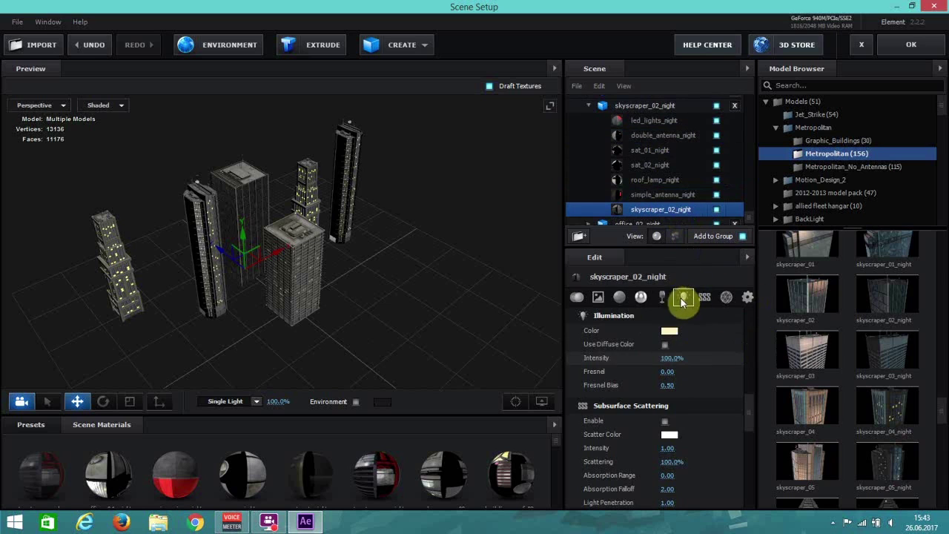
left_click_drag(756, 341, 670, 297)
left_click(662, 296)
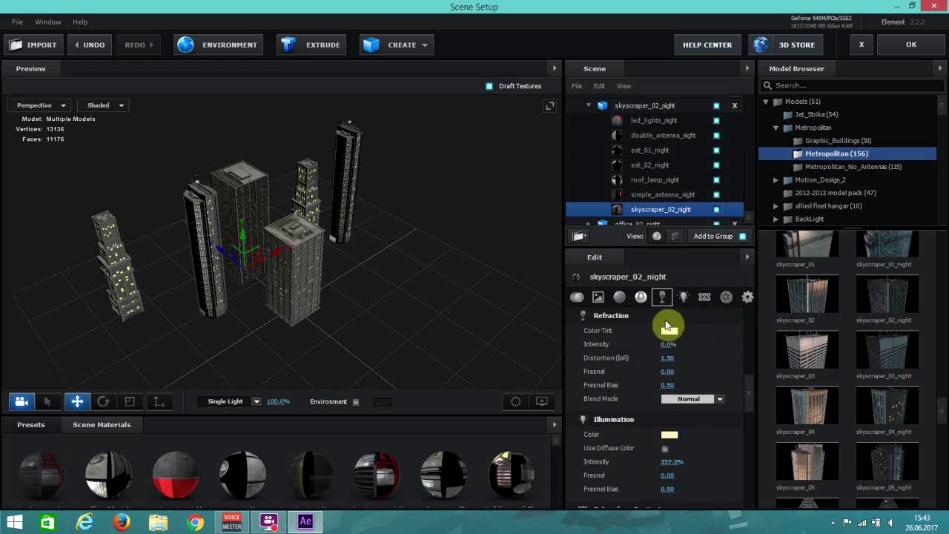
left_click_drag(670, 343, 733, 341)
left_click_drag(672, 344, 754, 335)
left_click(641, 297)
left_click_drag(669, 344, 763, 339)
Duplicate the skyscraper_02_night model twice, place the copies at X -1.81 and X 1.25 with Z 2.88, and collapse the skyscraper_02_night entries
scroll(675, 204, "down", 1)
scroll(673, 197, "up", 2)
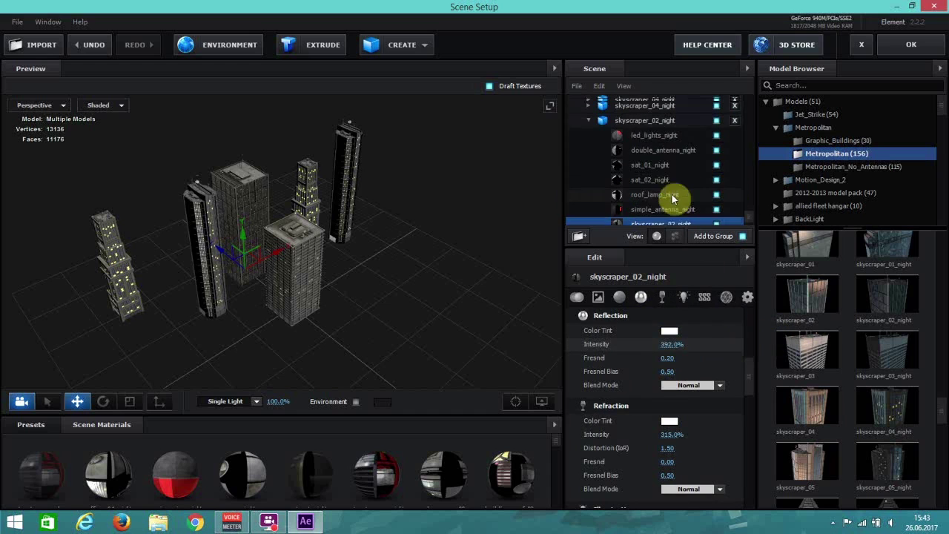
left_click(644, 126)
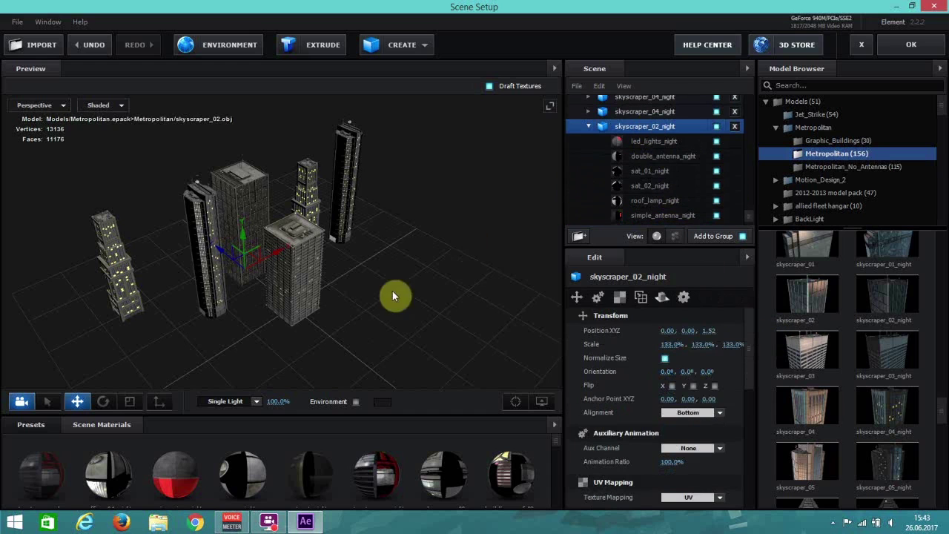
left_click_drag(314, 289, 295, 187)
left_click_drag(394, 305, 385, 256)
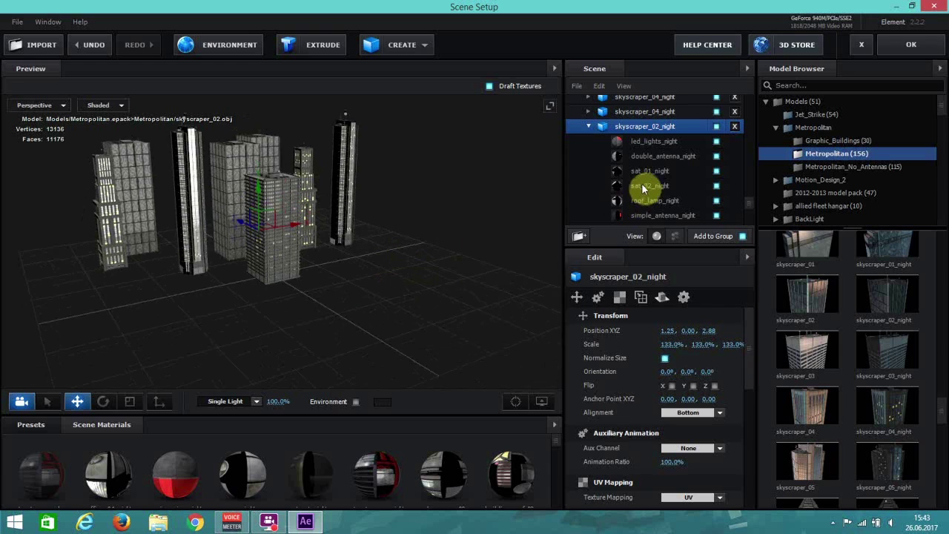
double_click(601, 141)
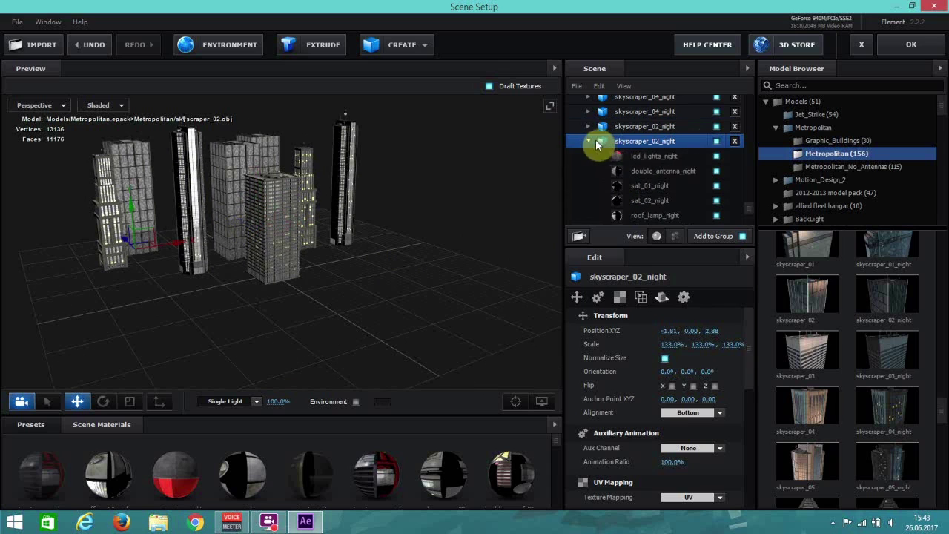
double_click(598, 155)
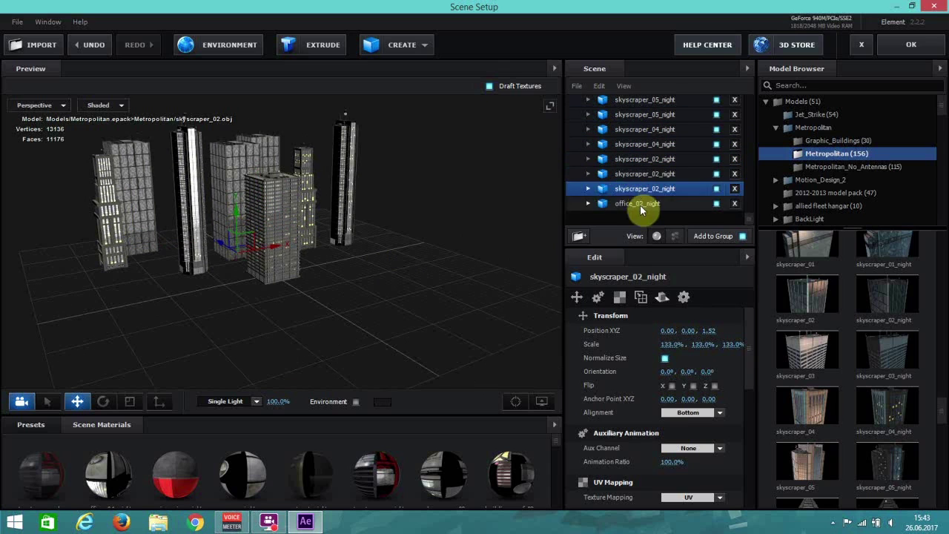
Move the office_02_night model to Z position 0.15, keeping it enabled in the scene
left_click(638, 205)
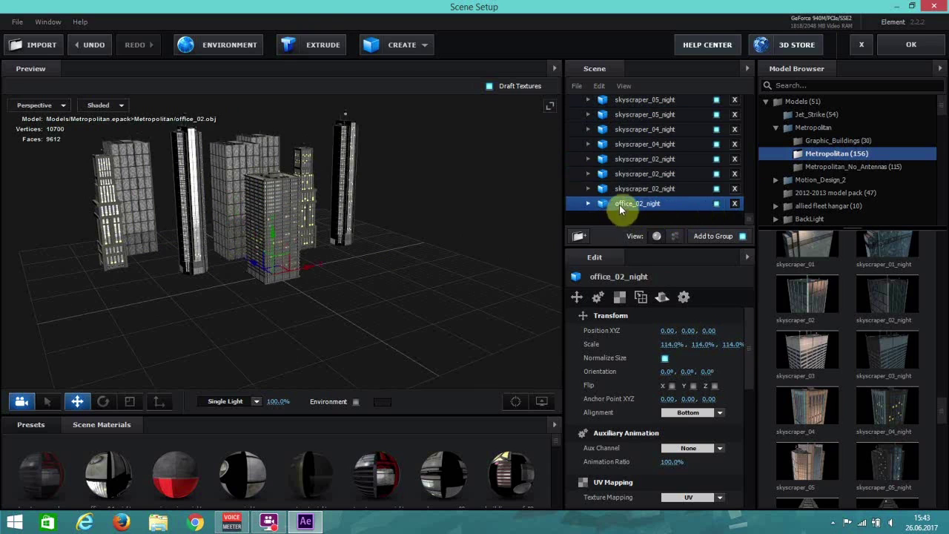
left_click(717, 204)
left_click(717, 204)
left_click_drag(470, 221, 474, 237)
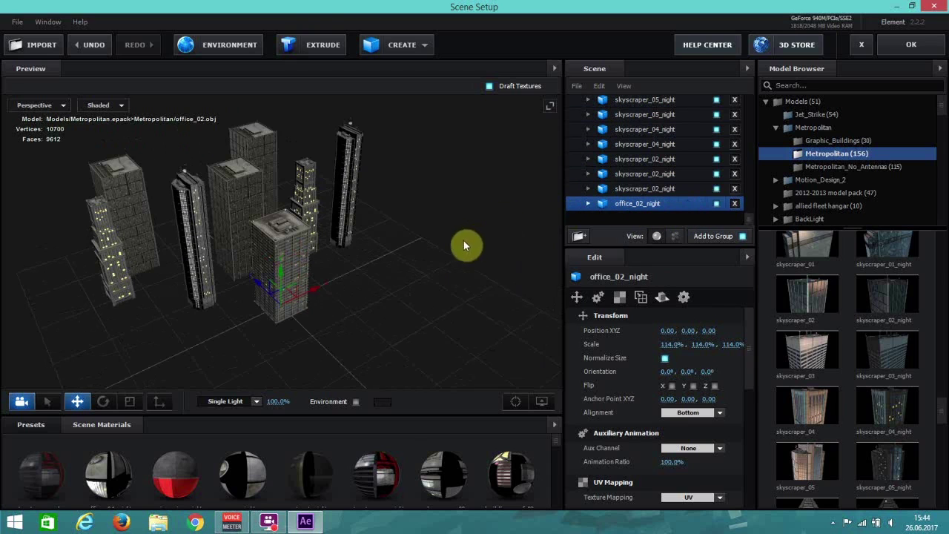
left_click_drag(259, 286, 255, 282)
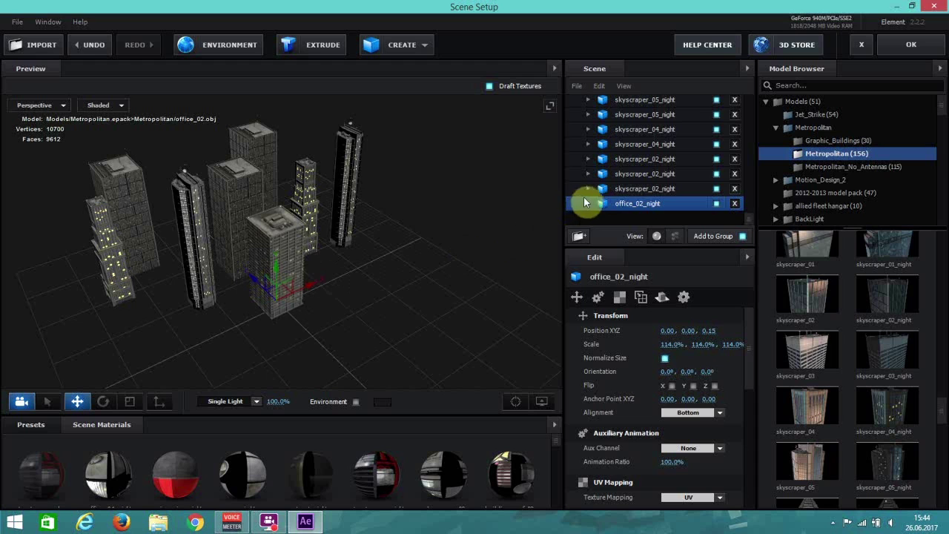
Set the office_02_night material to 365% illumination, 388% refraction and 470% reflection intensity
scroll(630, 197, "down", 3)
left_click(655, 137)
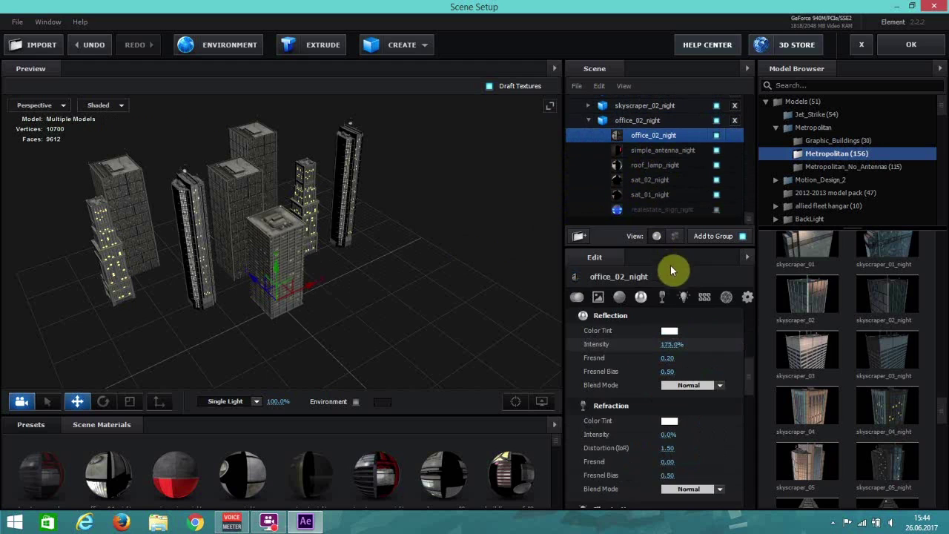
left_click(684, 296)
left_click_drag(748, 357, 826, 361)
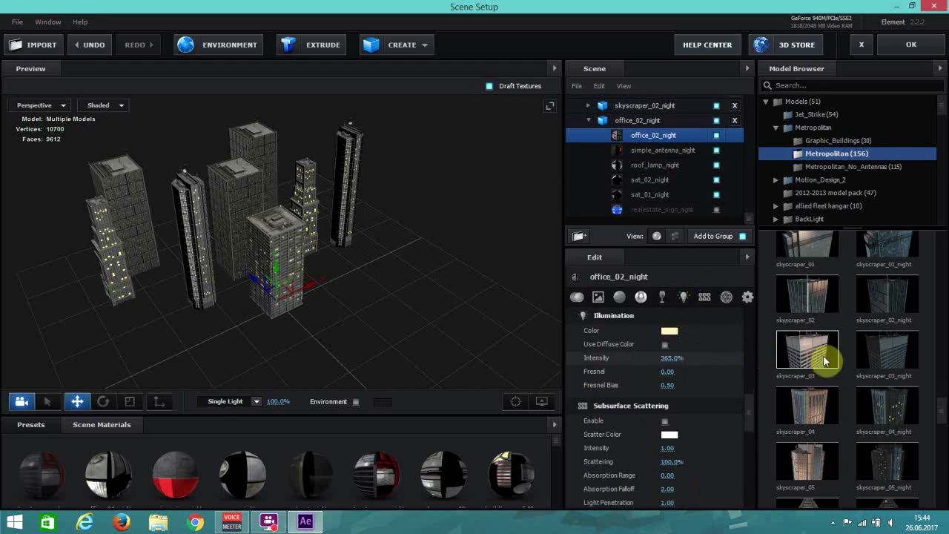
left_click(662, 295)
left_click_drag(672, 344, 847, 334)
left_click(641, 296)
left_click_drag(669, 344, 831, 334)
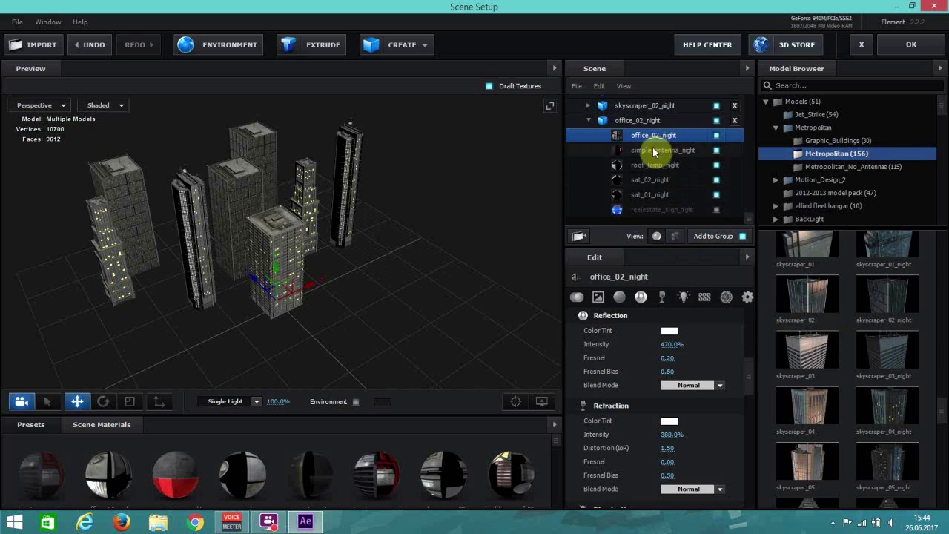
Raise the illumination intensity of office_02_night's simple_antenna_night and roof_lamp_night materials
left_click(654, 151)
left_click(683, 296)
left_click_drag(662, 358, 748, 355)
left_click(656, 165)
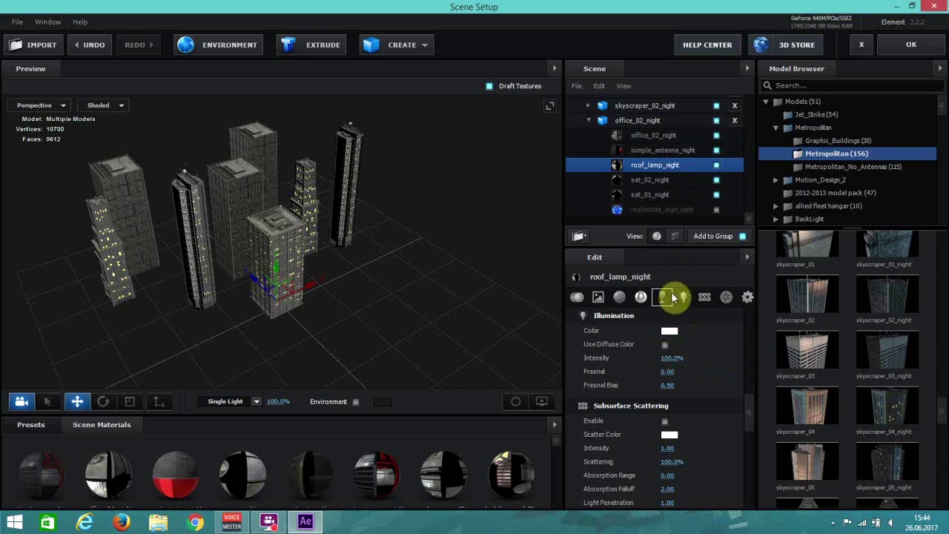
left_click_drag(670, 358, 810, 348)
Enable office_02_night's realestate_sign_night material with 248% illumination intensity and apply the scene setup
left_click(663, 210)
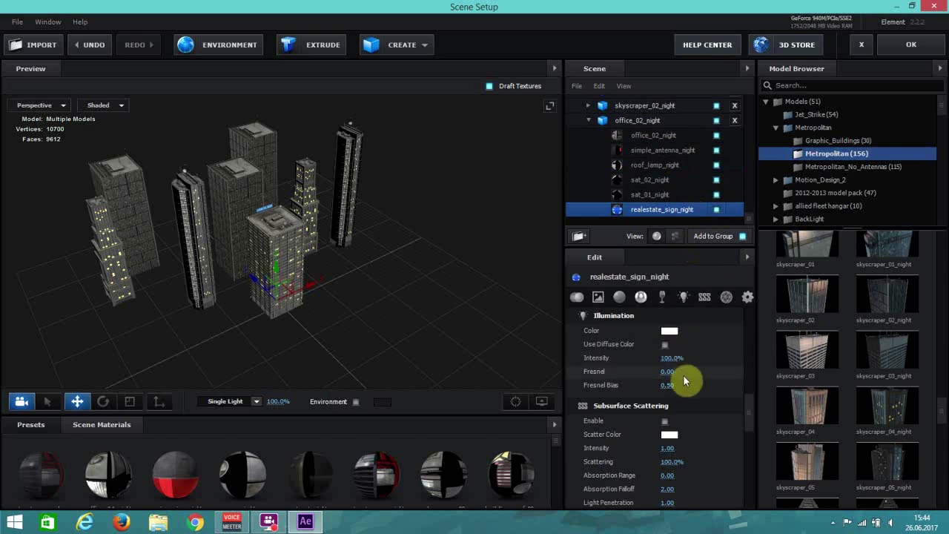
mouse_move(670, 358)
left_mouse_down()
mouse_move(739, 346)
mouse_move(686, 353)
left_mouse_up()
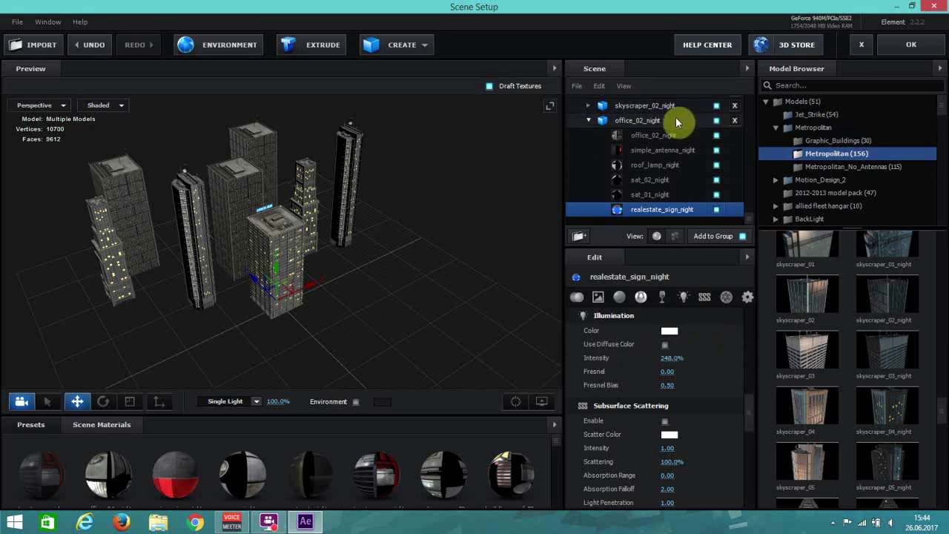
scroll(659, 142, "up", 5)
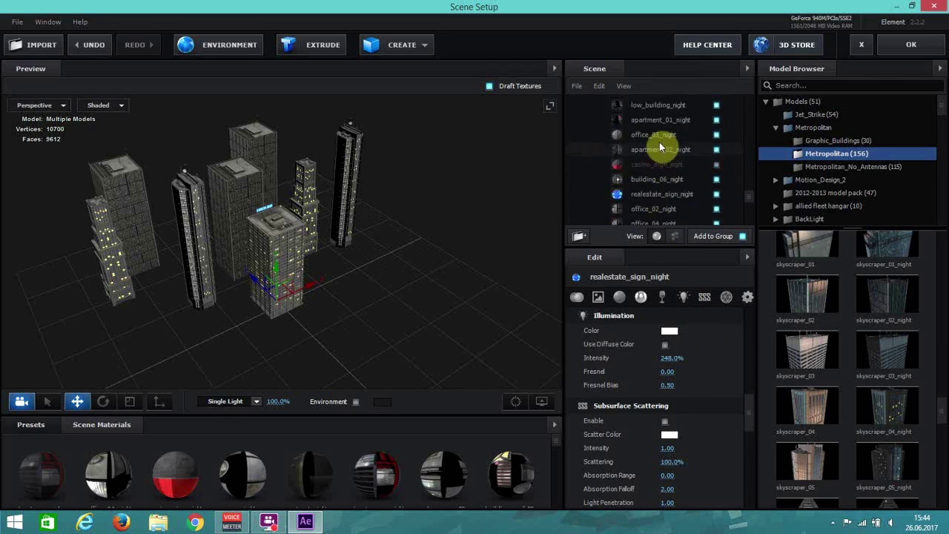
left_click(894, 51)
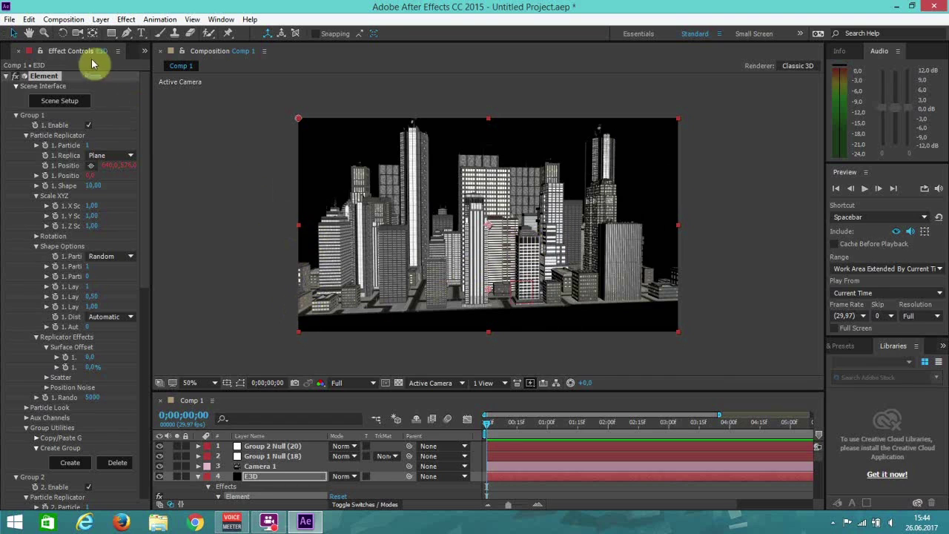
Orbit the camera around the city and dolly it closer so that the skyscrapers fill the frame
left_click(78, 33)
mouse_move(407, 263)
left_mouse_down()
mouse_move(399, 256)
mouse_move(436, 265)
left_mouse_up()
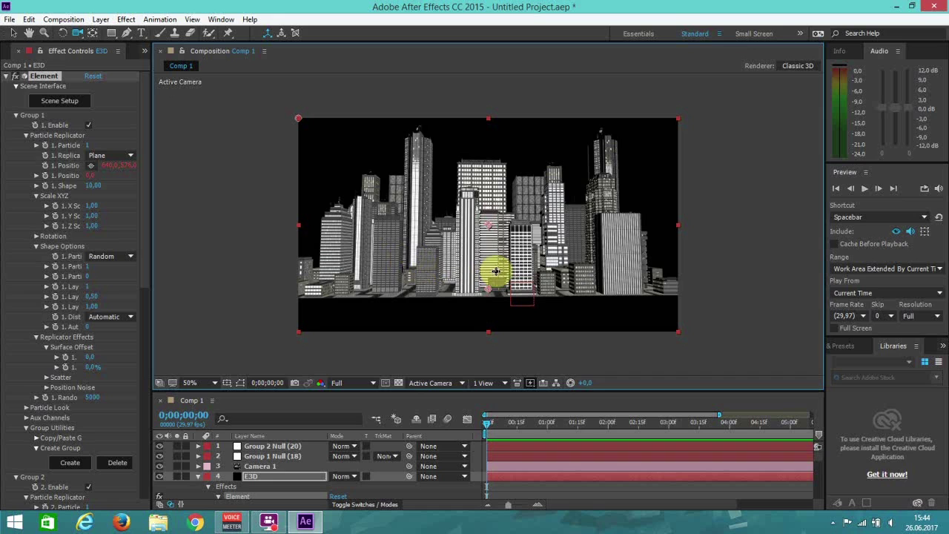
left_click_drag(494, 275, 494, 302)
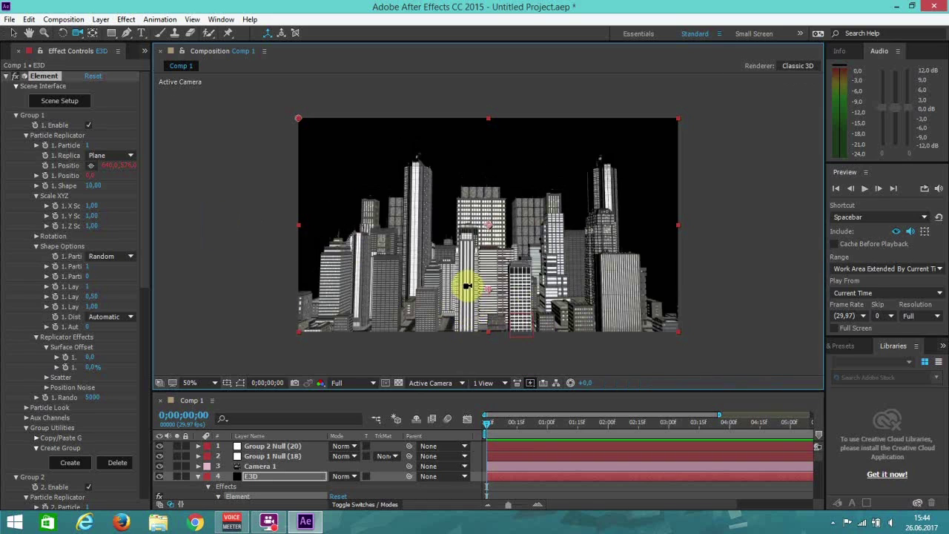
left_click_drag(470, 272, 470, 275)
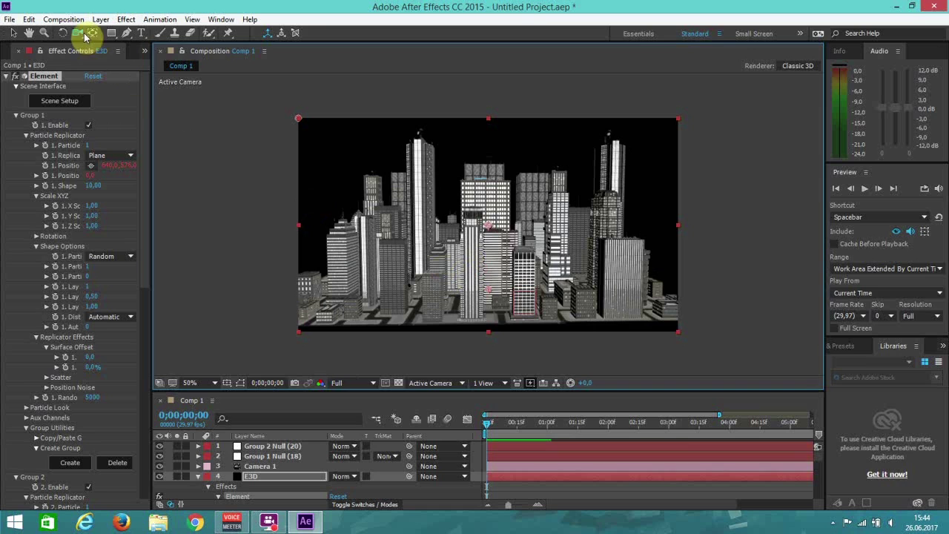
left_click(113, 71)
left_click_drag(505, 263, 510, 243)
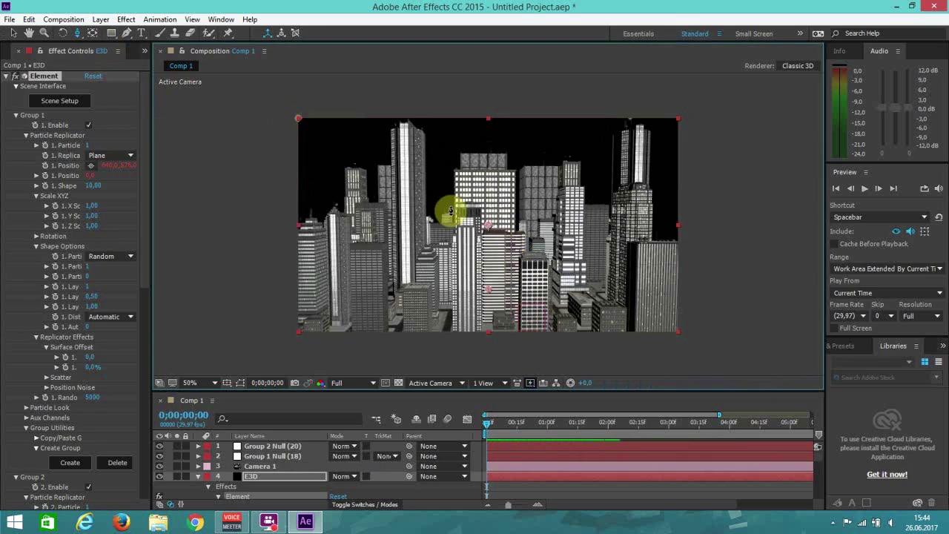
left_click_drag(78, 33, 111, 42)
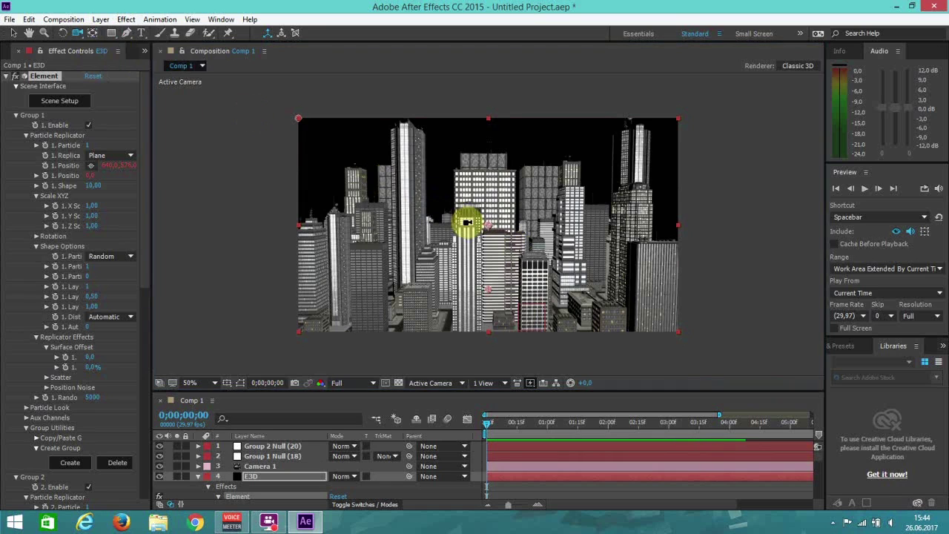
left_click_drag(464, 213, 463, 214)
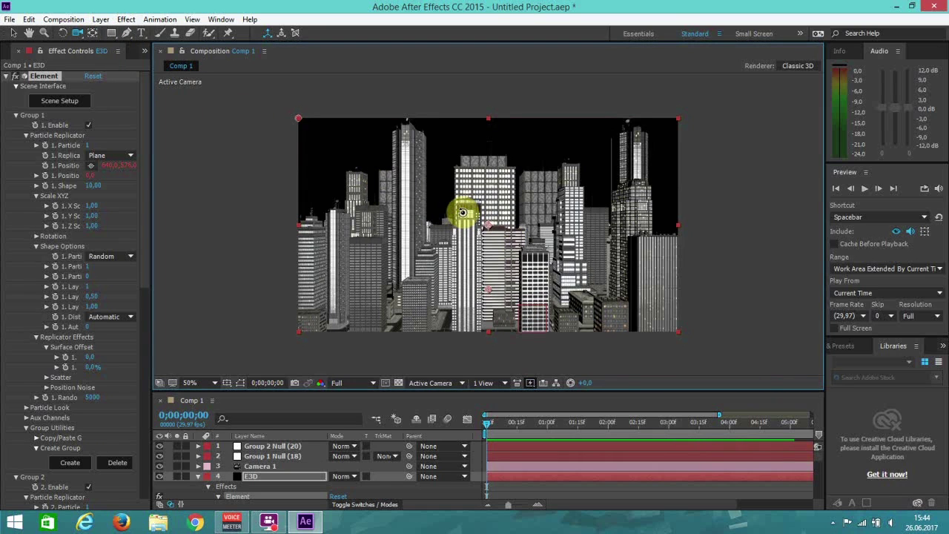
left_click(13, 33)
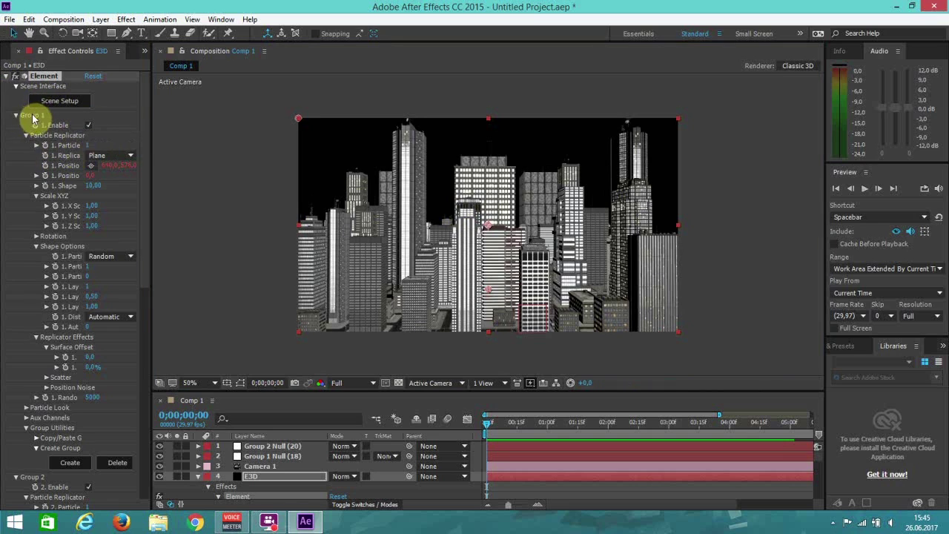
Set Group 1's particle count to 50 and its replicator shape scale to 80
left_click(89, 146)
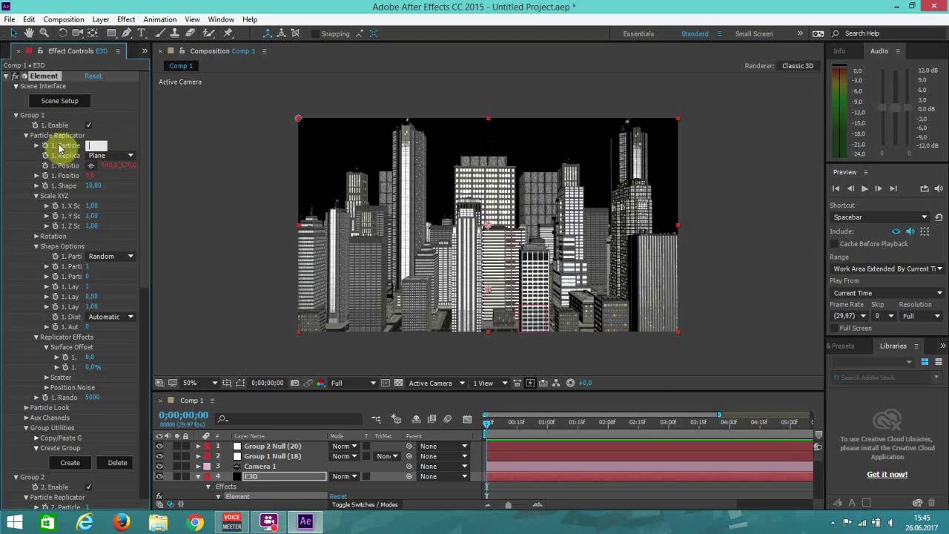
type("50")
key("Return")
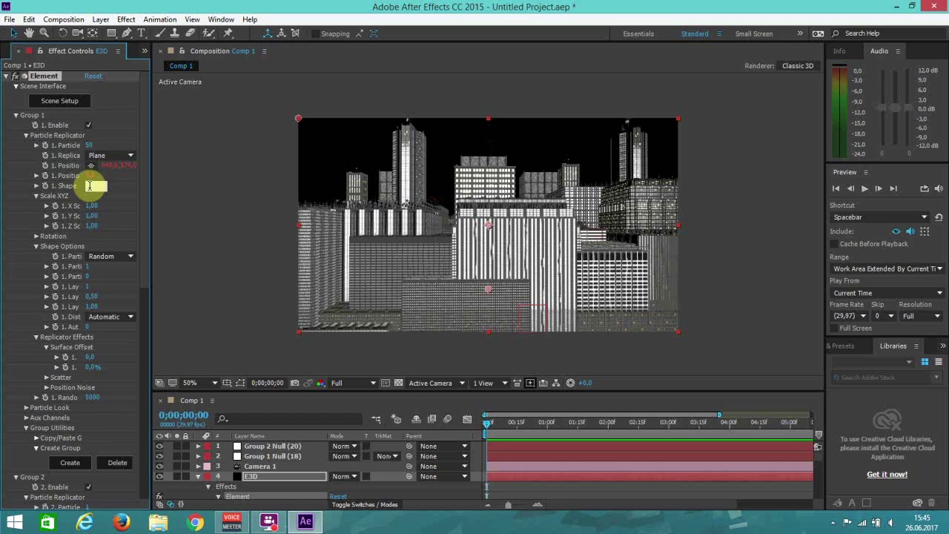
key("Return")
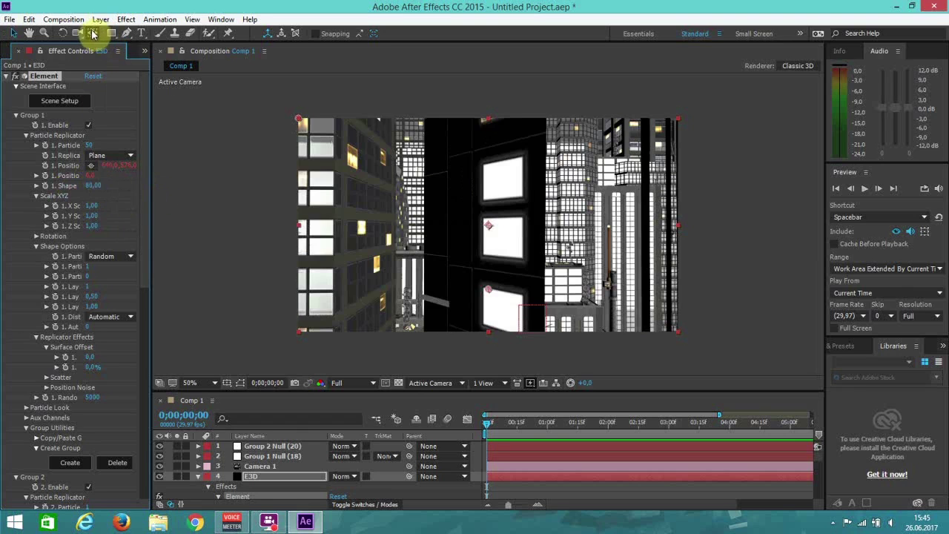
Dolly the camera back out of the replicated buildings and orbit it to a higher view over the city
left_click_drag(77, 33, 103, 67)
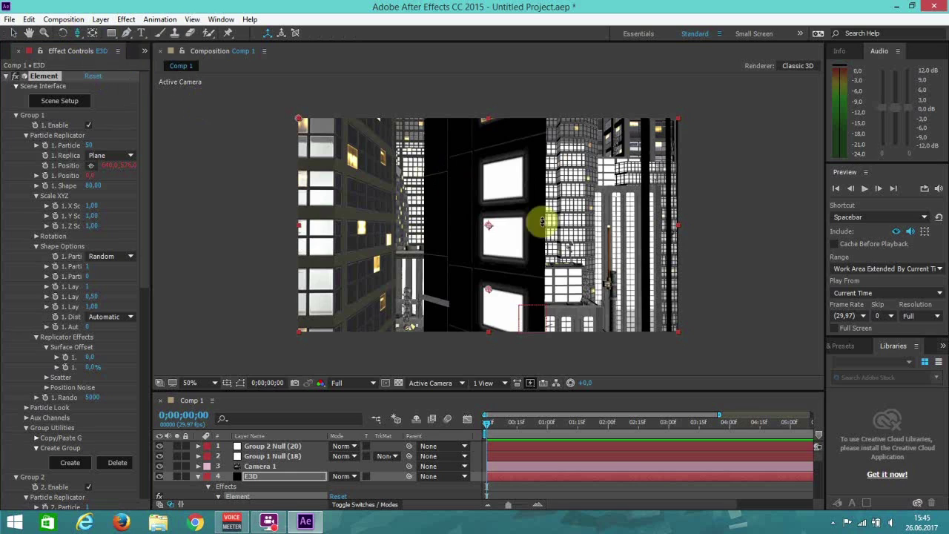
left_click_drag(505, 250, 491, 272)
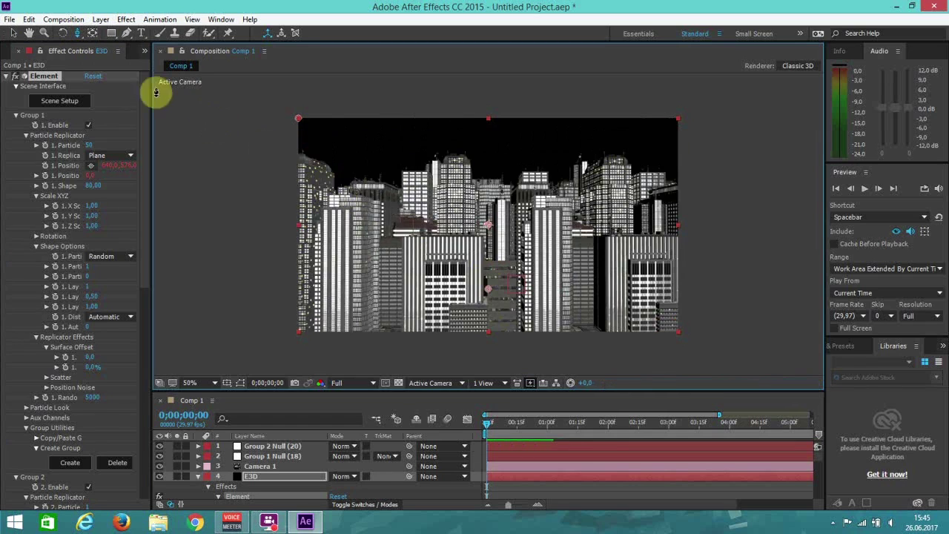
left_click_drag(79, 33, 87, 42)
left_click(124, 35)
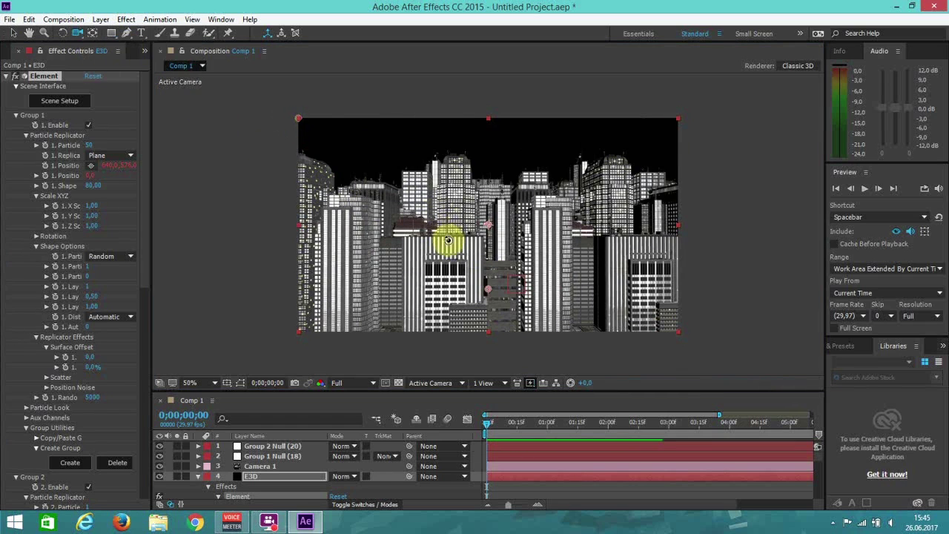
left_click(449, 246)
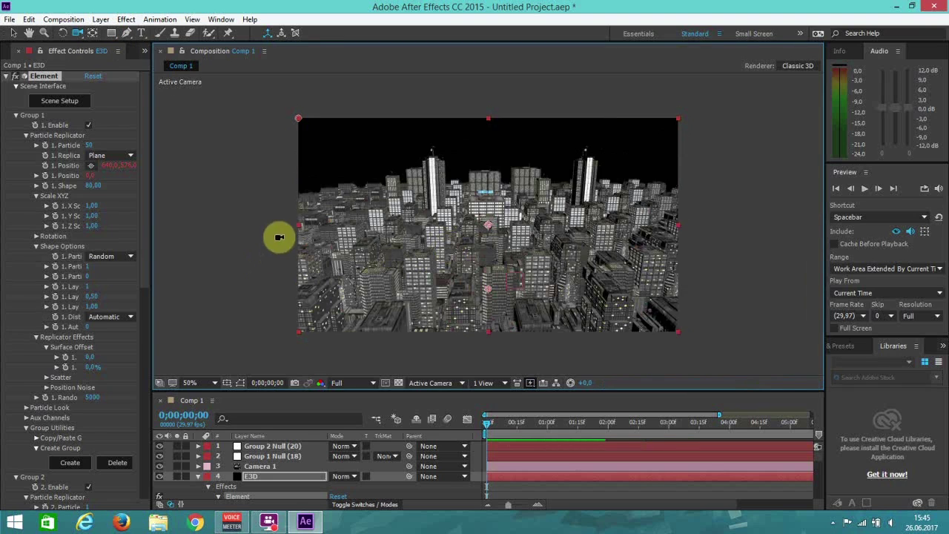
left_click(14, 33)
Raise Group 1's replicator shape scale to 100 and on to 120 to spread the buildings further apart
left_click(90, 185)
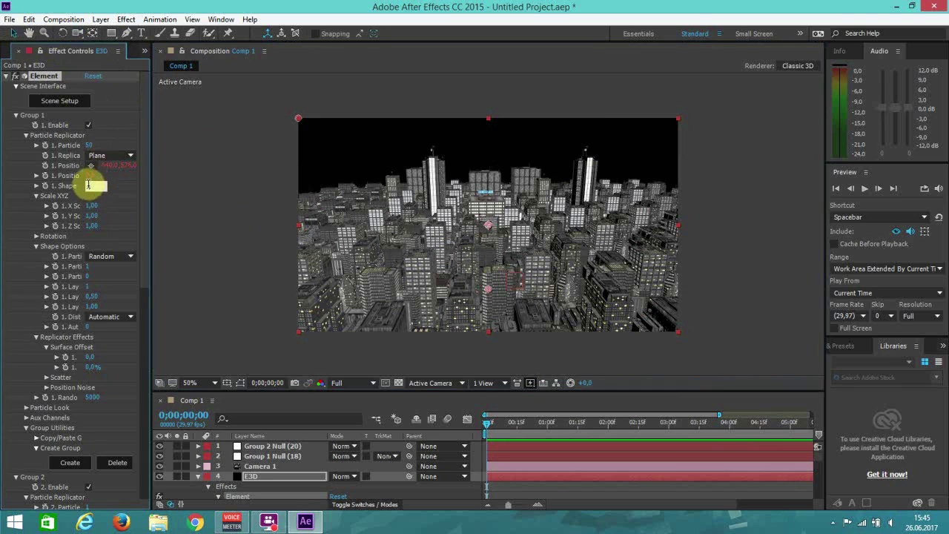
type("100")
left_click(89, 186)
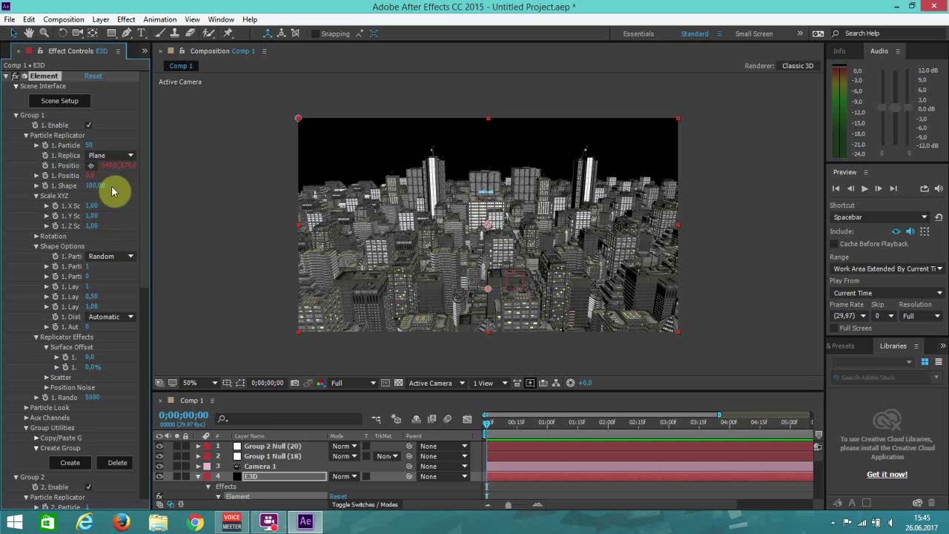
left_click(94, 185)
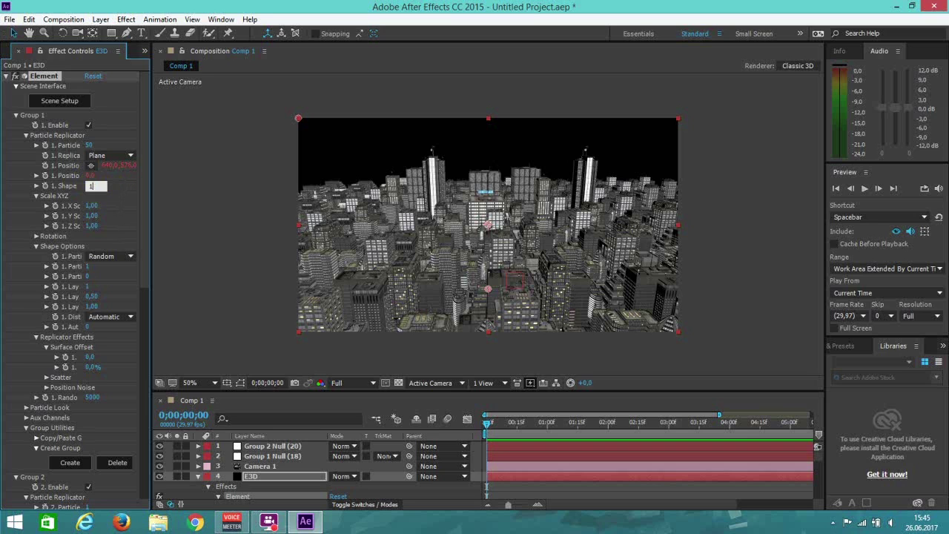
left_click(94, 188)
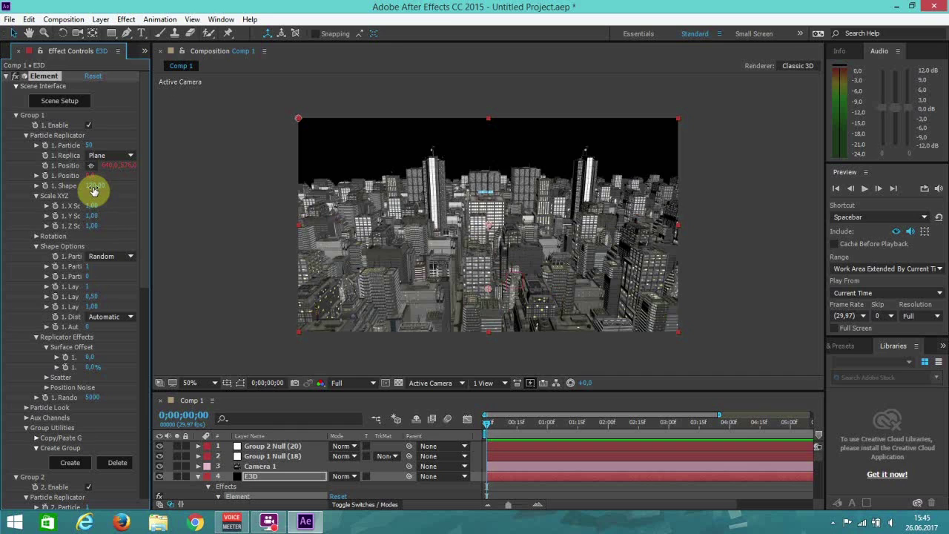
Orbit the camera down to a lower angle over the rooftops
left_click(77, 32)
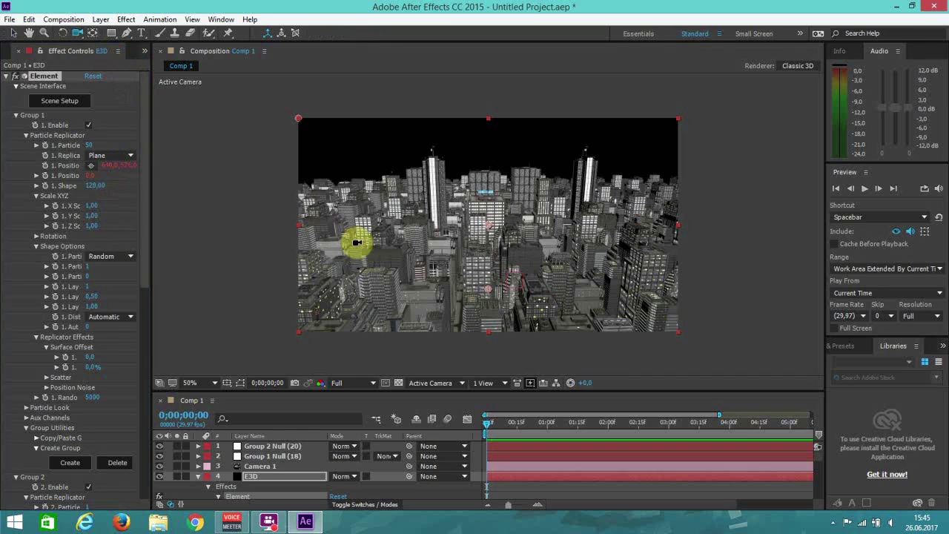
left_click_drag(357, 233, 356, 227)
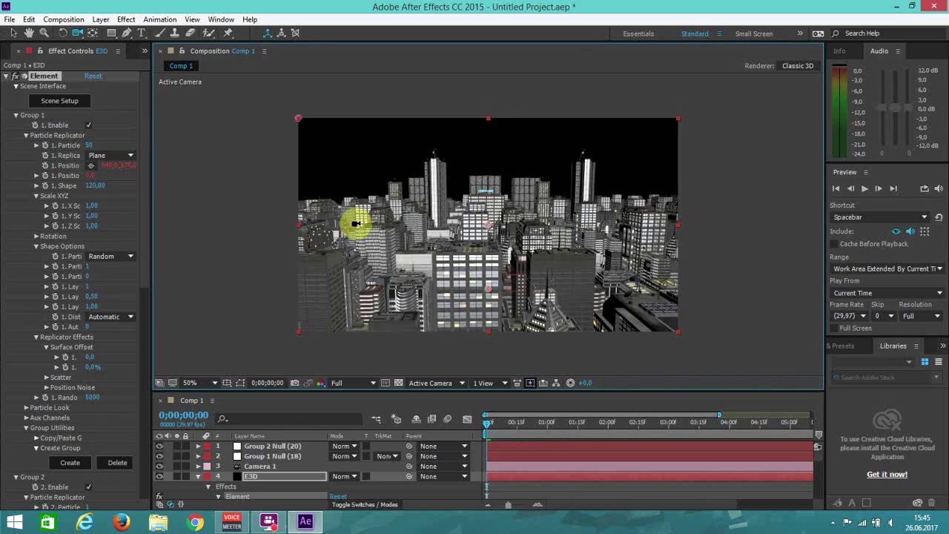
left_click(11, 33)
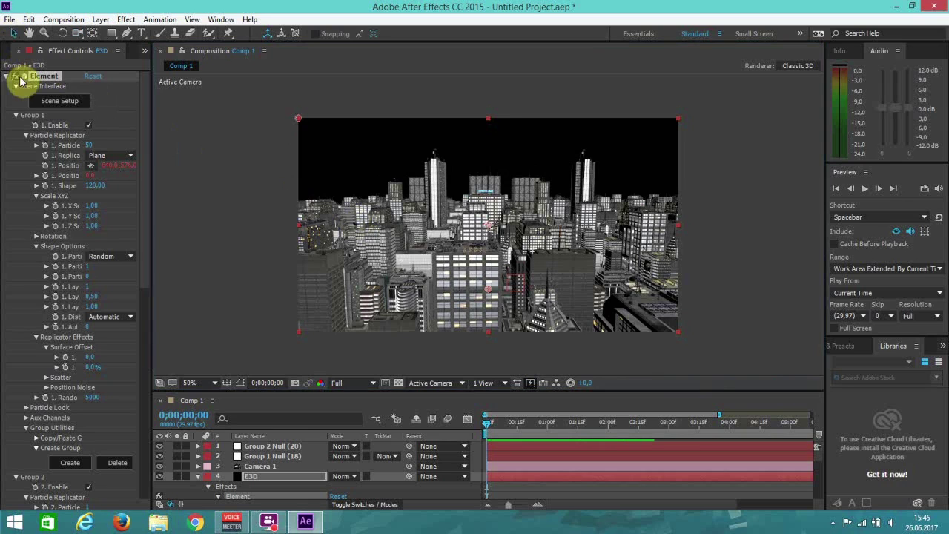
Set Group 2's particle count to 20 and raise its replicator shape scale to about 25.7
left_click(6, 77)
left_click(6, 76)
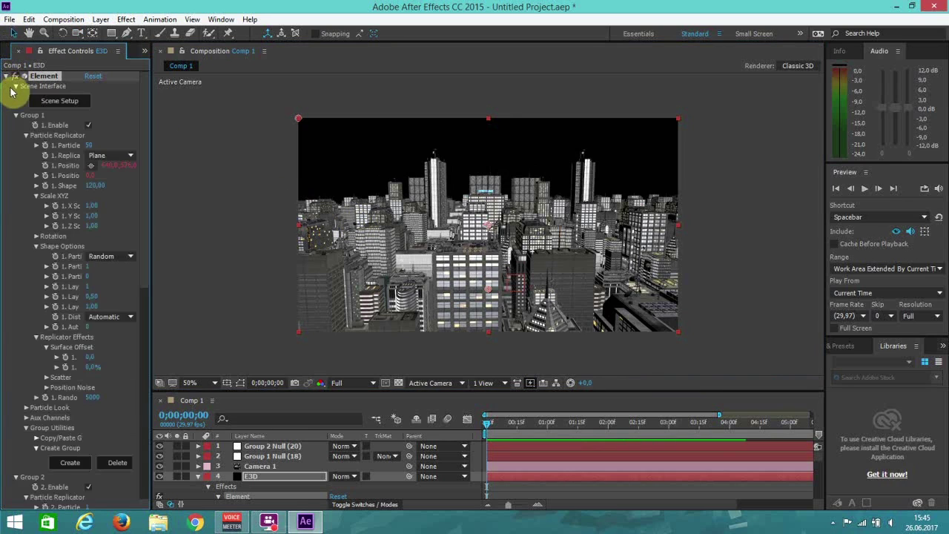
left_click(15, 87)
left_click(15, 97)
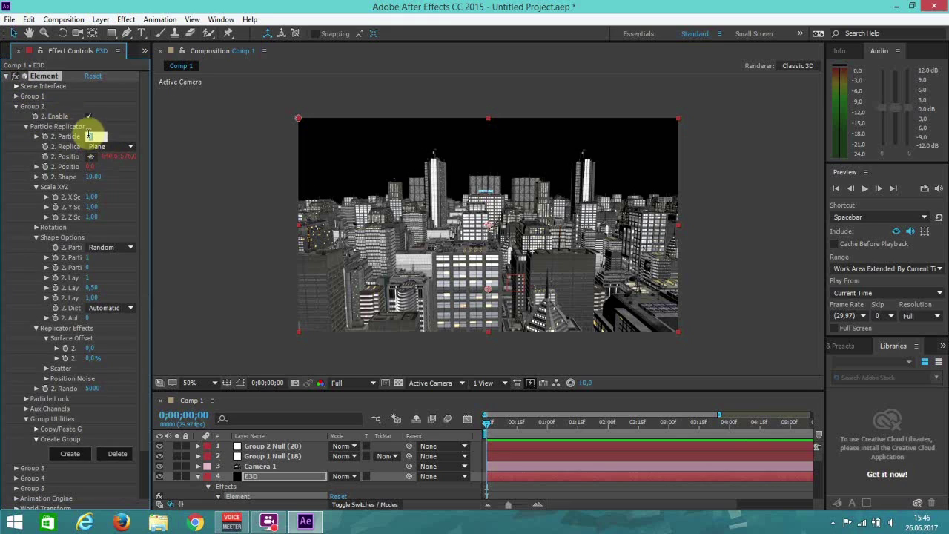
type("2")
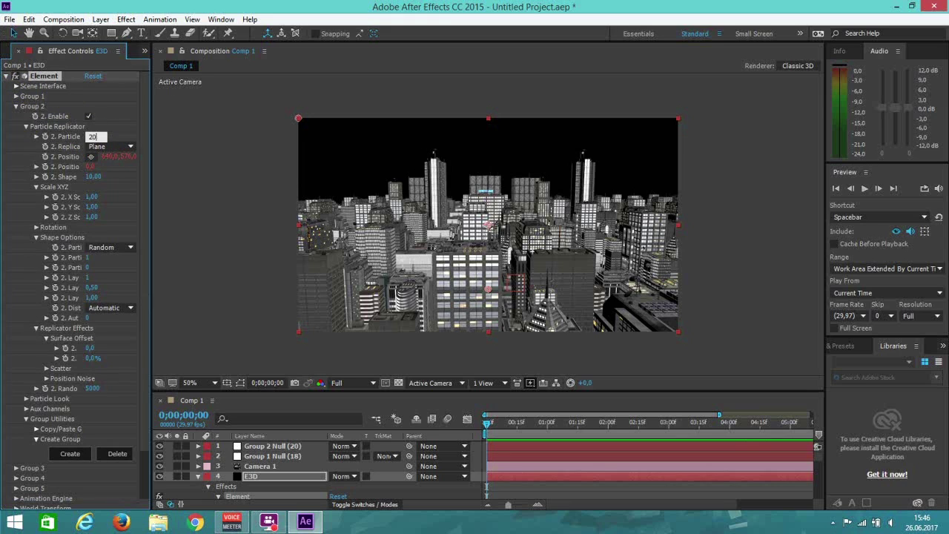
type("0")
left_click(88, 138)
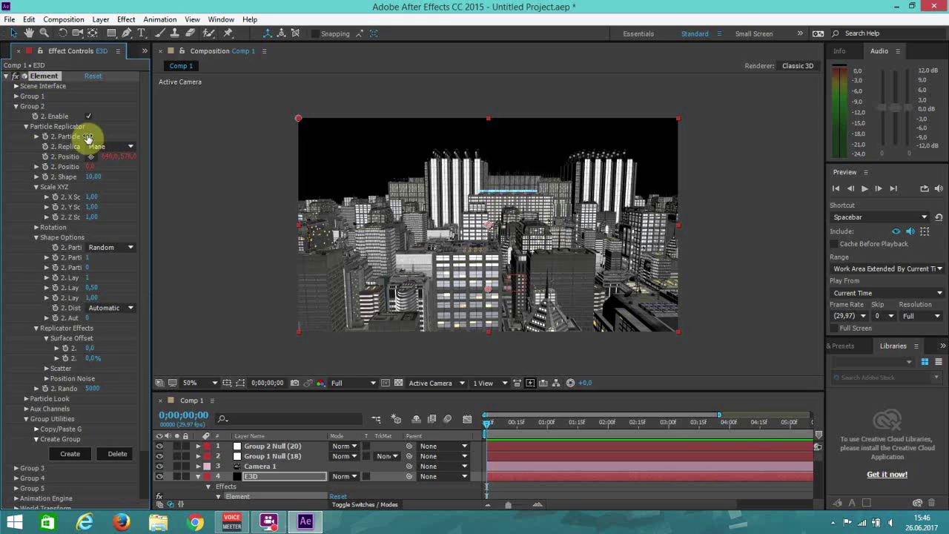
left_click_drag(93, 178, 192, 173)
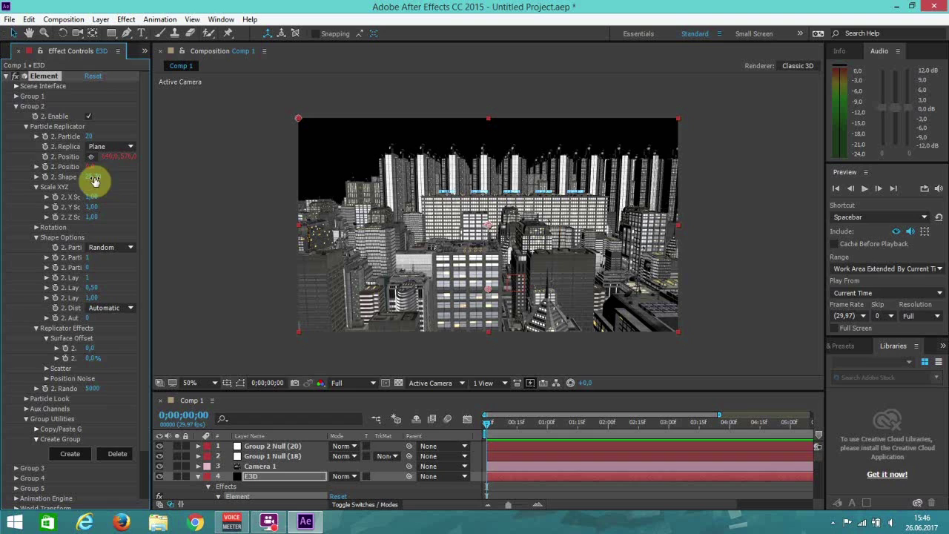
Set Group 2's particle count to 5 and raise its replicator shape scale to 50 and on to 70
left_click(90, 136)
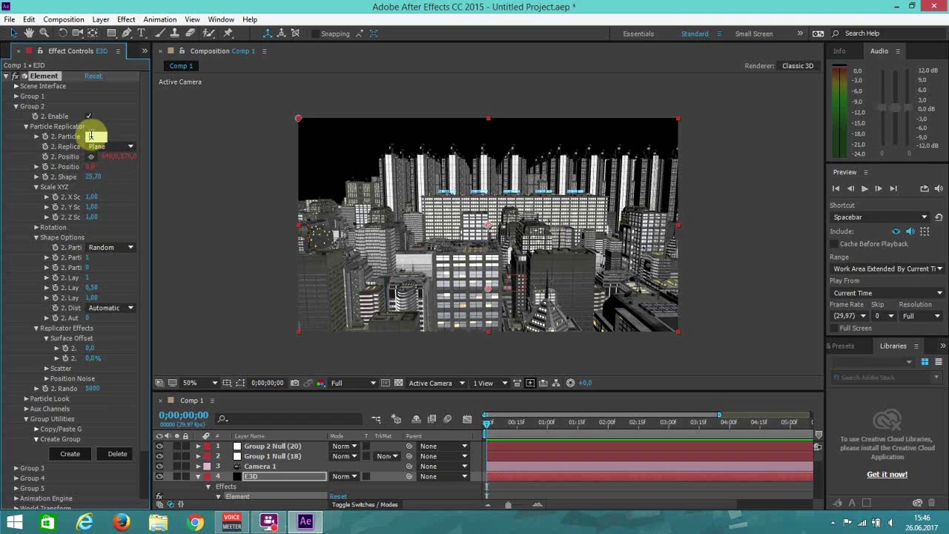
key("Return")
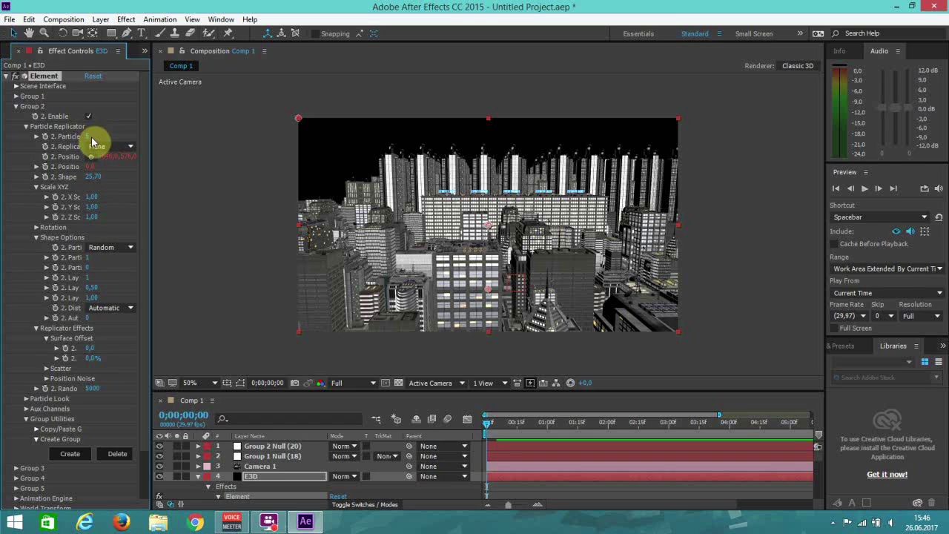
left_click_drag(95, 178, 163, 176)
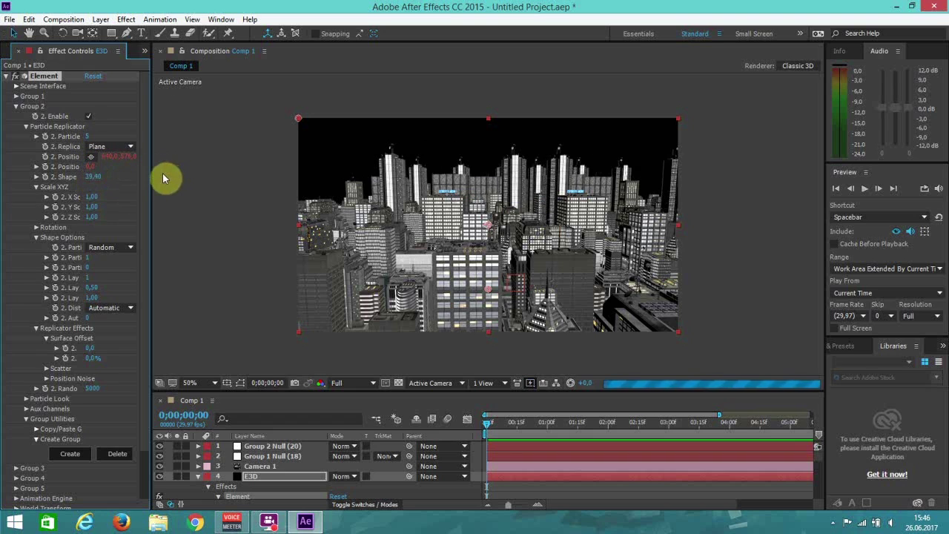
left_click(89, 177)
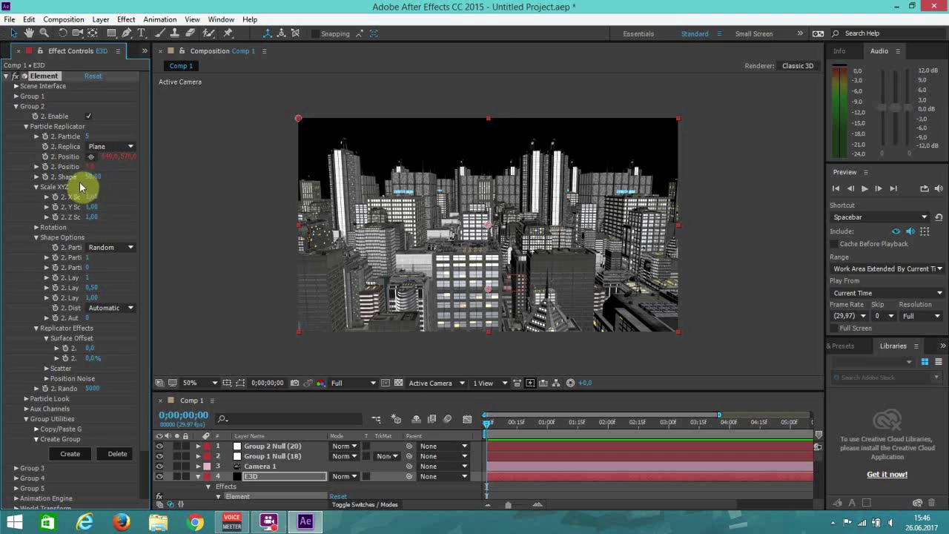
key("Return")
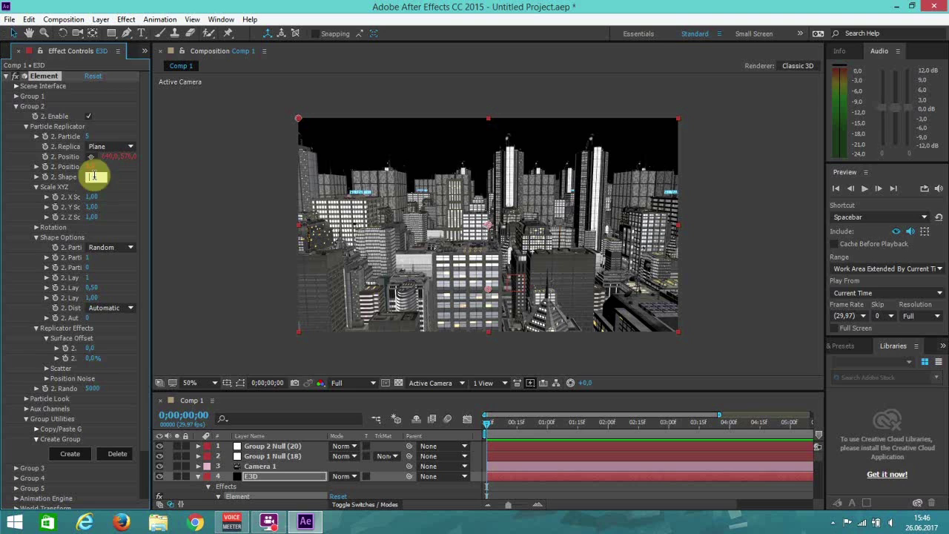
left_click(95, 179)
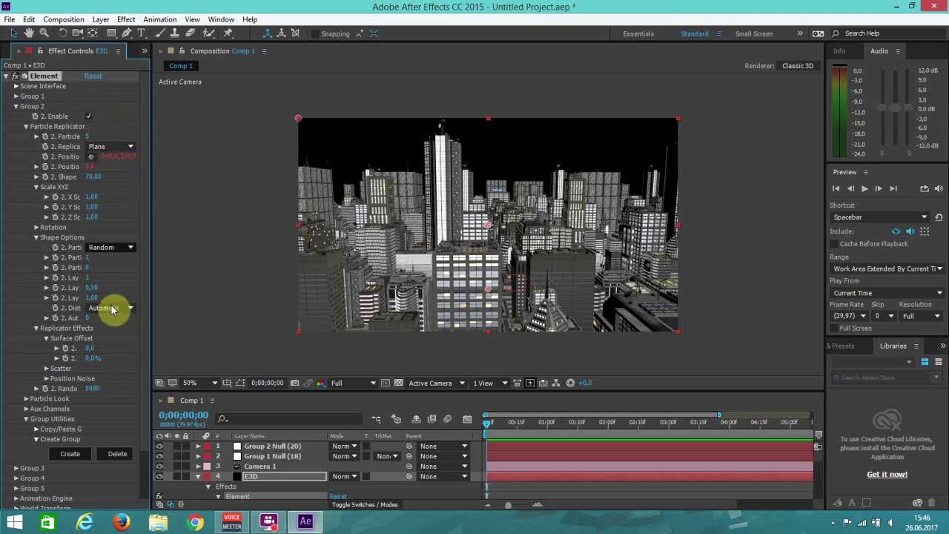
Open the scene setup and try rotating the second skyscraper_05_night in Group 2 to 83.8° around its vertical axis
left_click(16, 88)
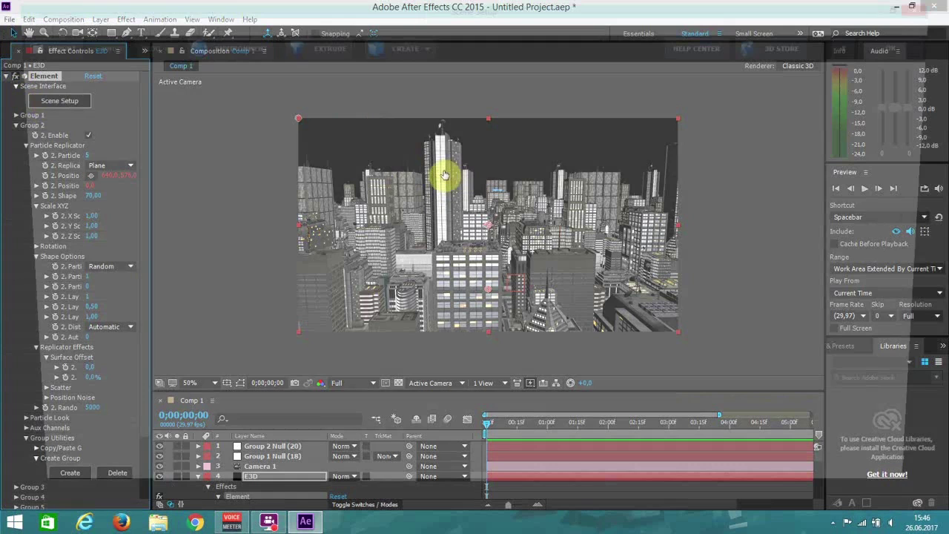
scroll(621, 152, "down", 10)
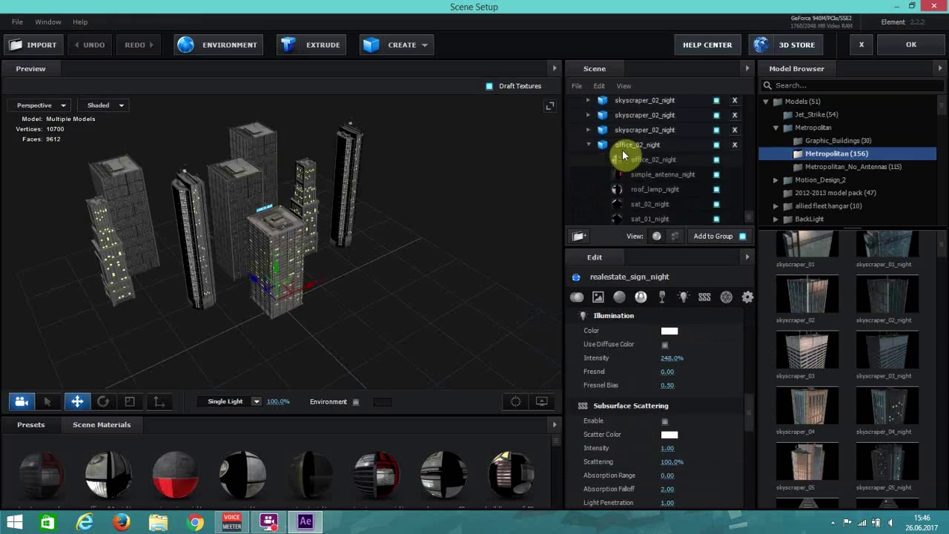
scroll(623, 149, "up", 7)
scroll(622, 149, "down", 4)
scroll(623, 149, "down", 2)
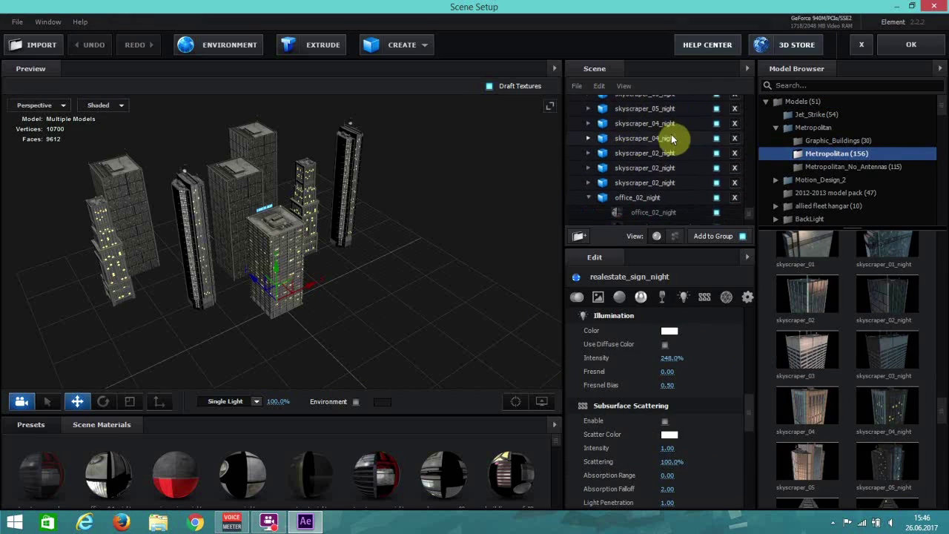
left_click(688, 138)
left_click_drag(424, 247, 422, 244)
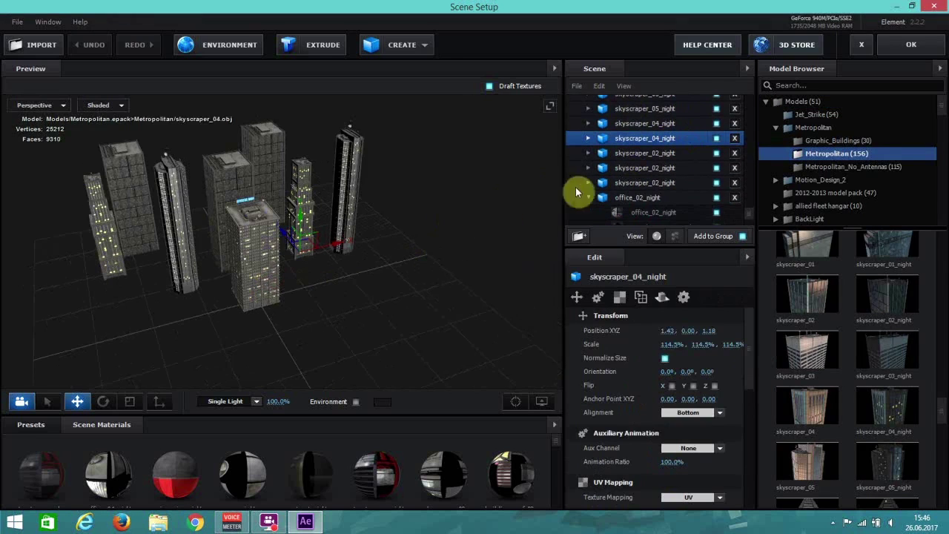
scroll(653, 124, "up", 3)
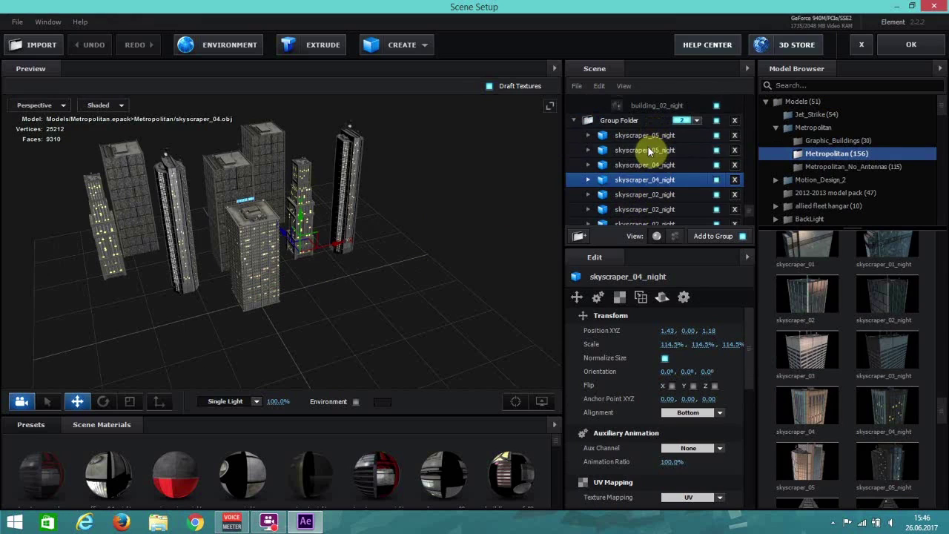
left_click(649, 150)
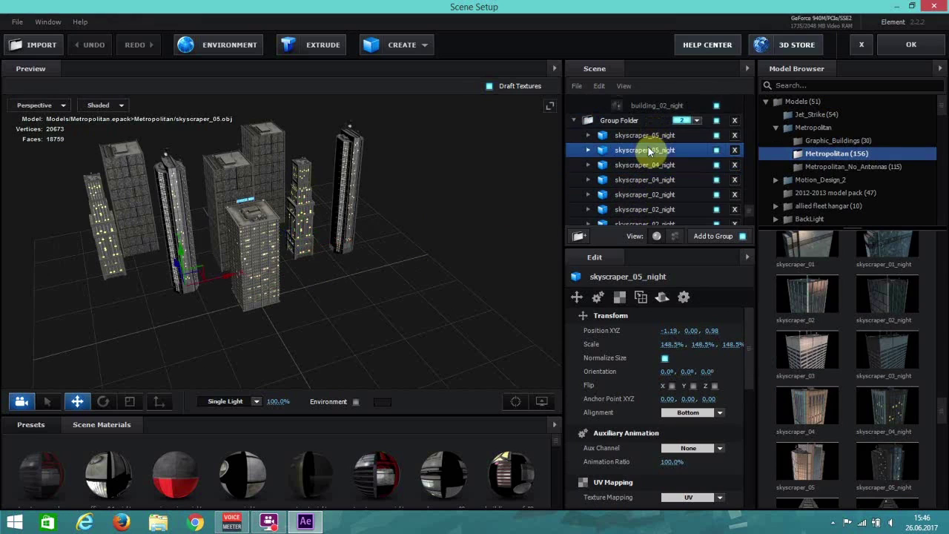
left_click(103, 401)
left_click_drag(160, 302, 250, 293)
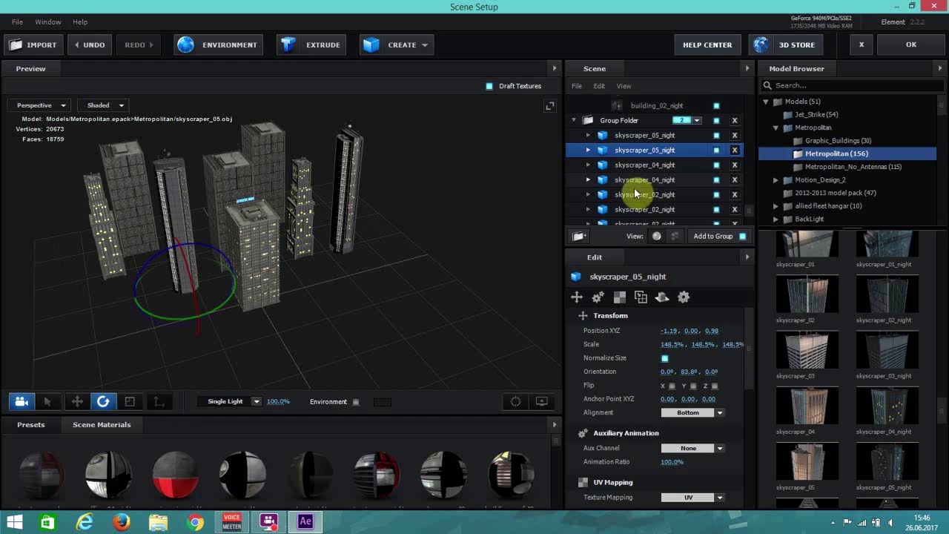
left_click_drag(436, 293, 438, 282)
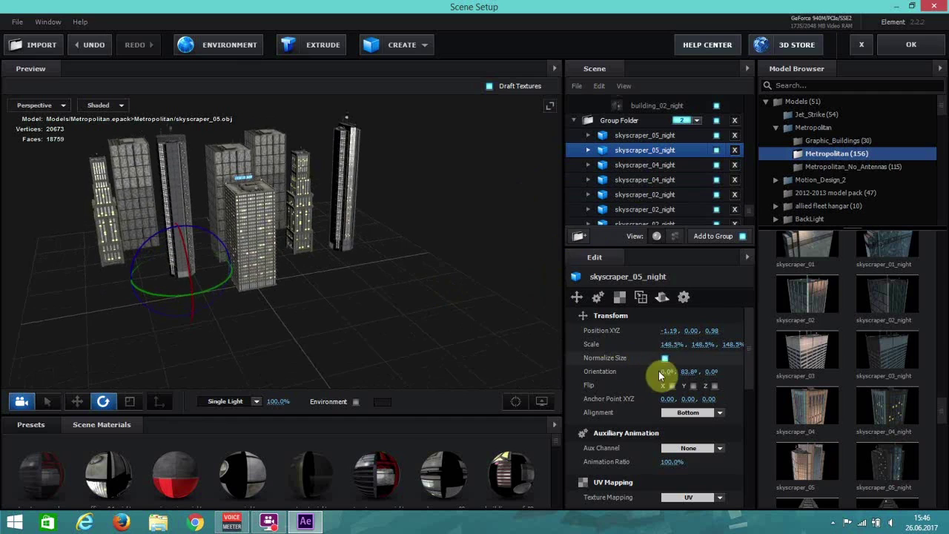
Try scaling the rotated skyscraper_05_night to 165.5% and the whole Group 2 folder to 104%
left_click_drag(669, 346, 693, 341)
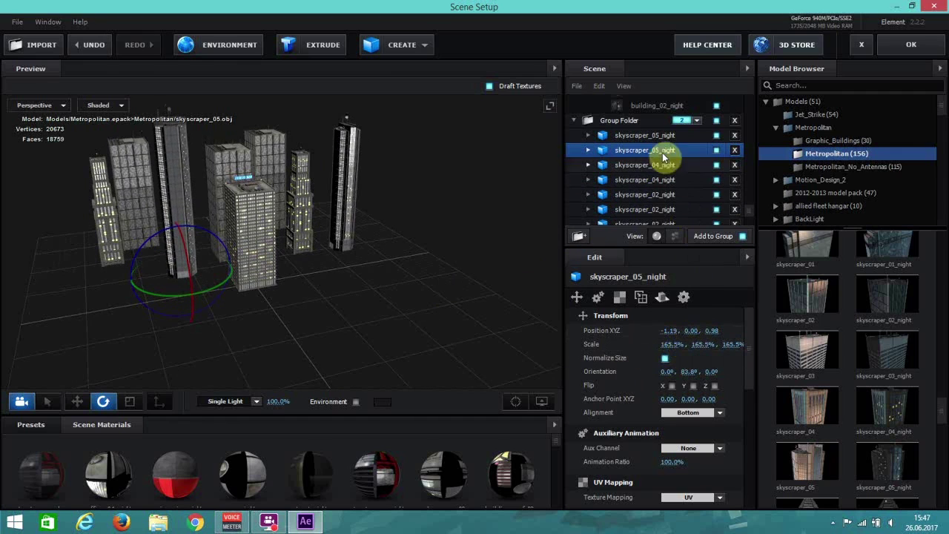
left_click(635, 122)
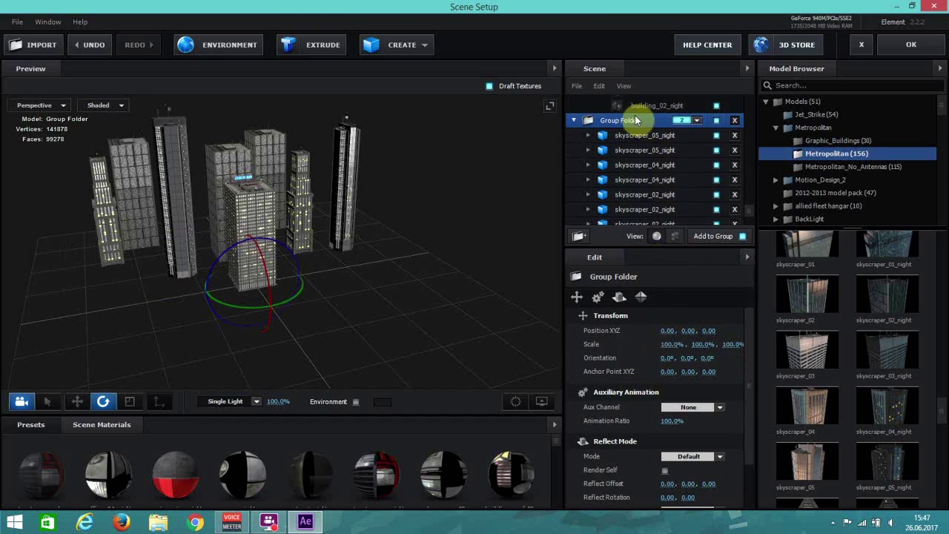
left_click_drag(665, 343, 674, 339)
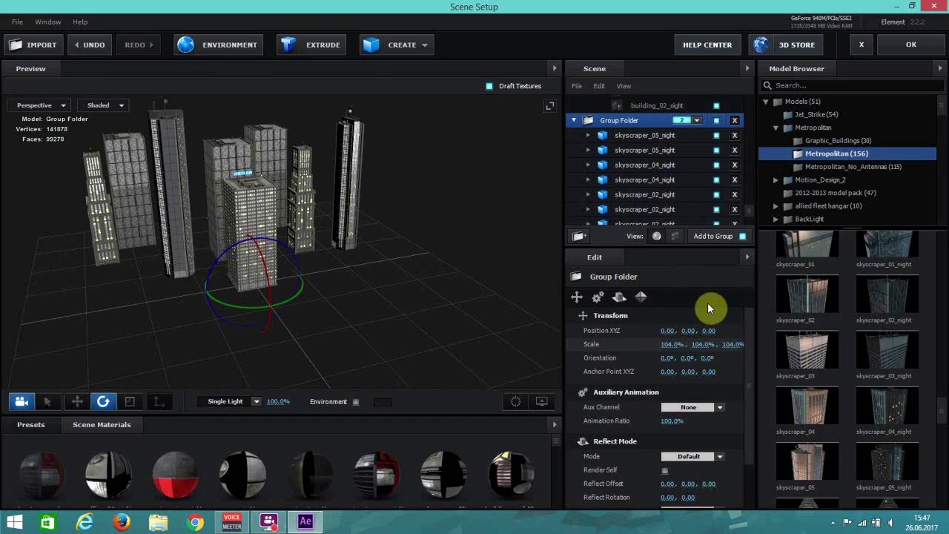
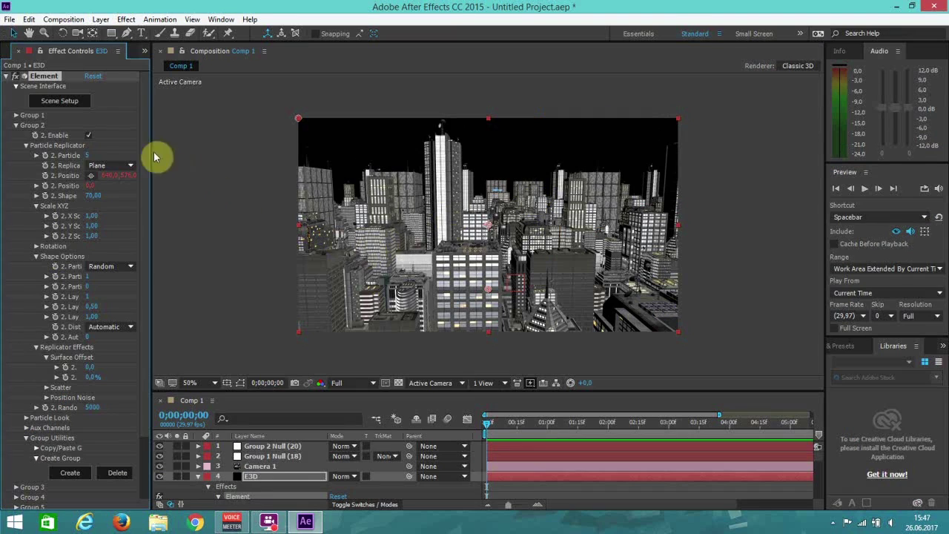
Reopen the scene setup and collapse the Group 1 and Group 2 folders in the scene list
left_click(80, 104)
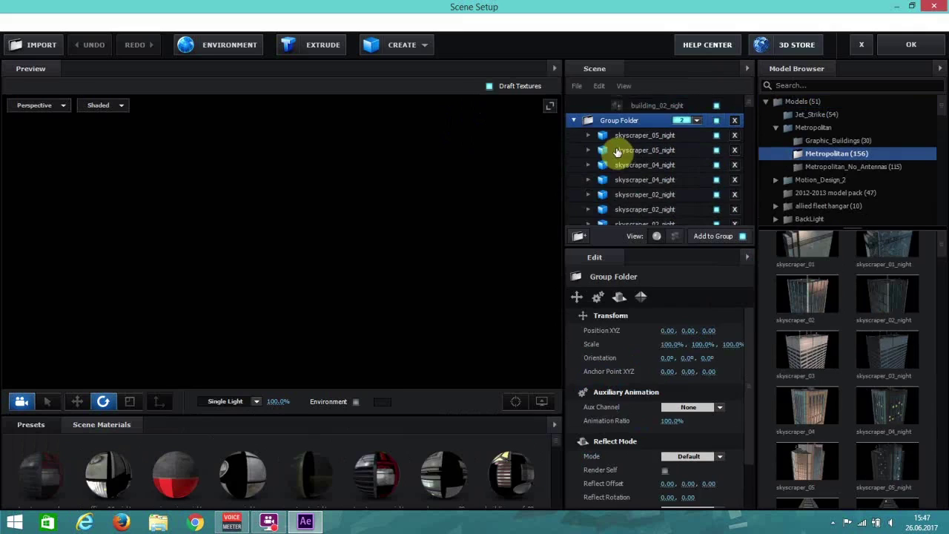
scroll(617, 150, "up", 5)
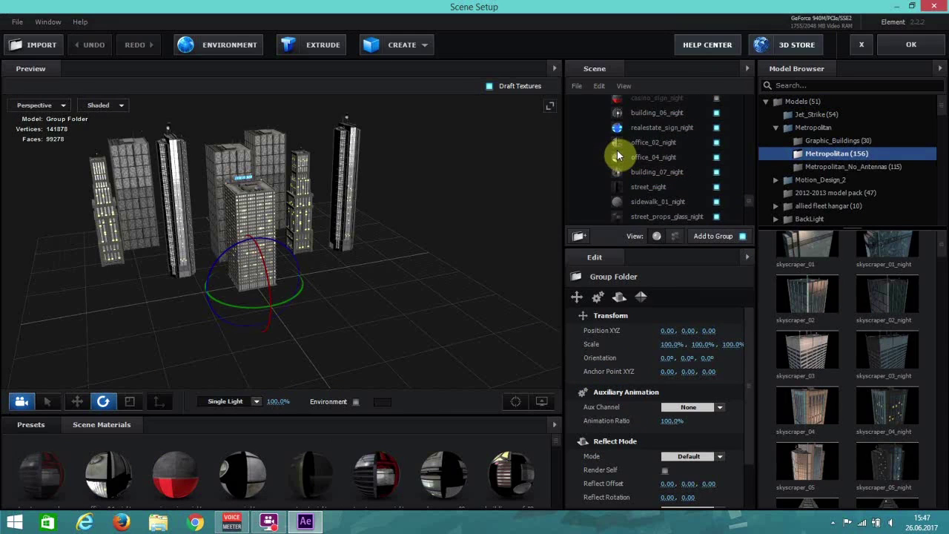
scroll(618, 156, "up", 5)
left_click_drag(751, 168, 767, 95)
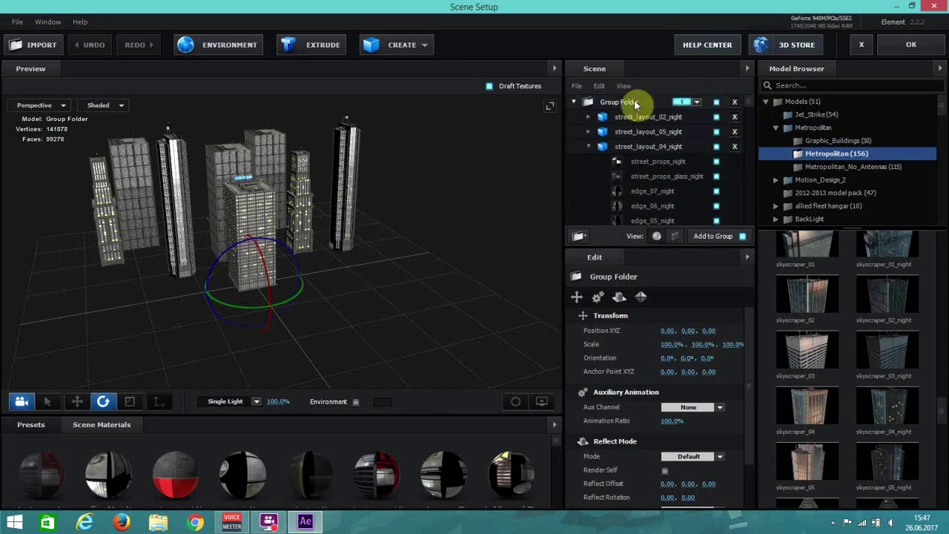
left_click(575, 102)
left_click(574, 117)
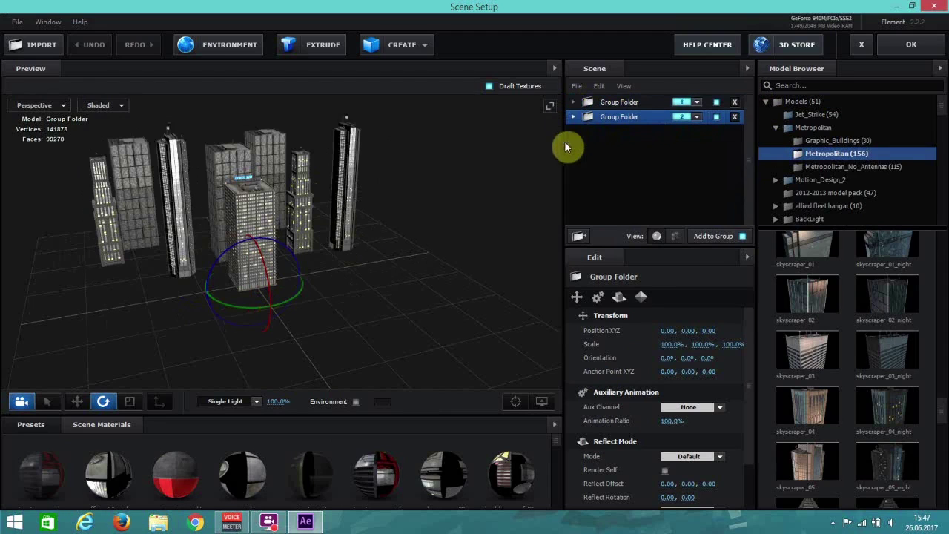
Create a new group folder, place it below the Group 2 folder, and assign it to group 3
left_click(585, 241)
left_click_drag(623, 133, 628, 221)
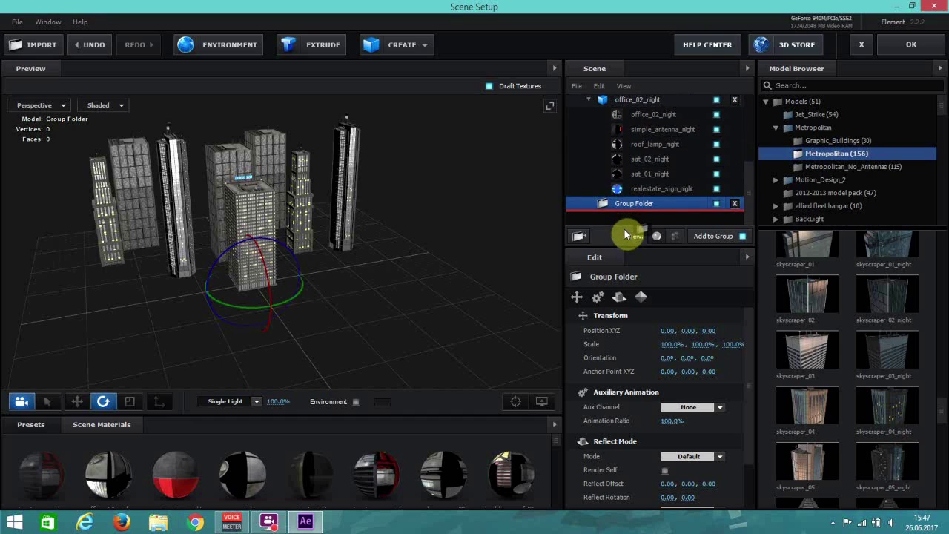
left_click_drag(625, 230, 627, 230)
left_click(693, 206)
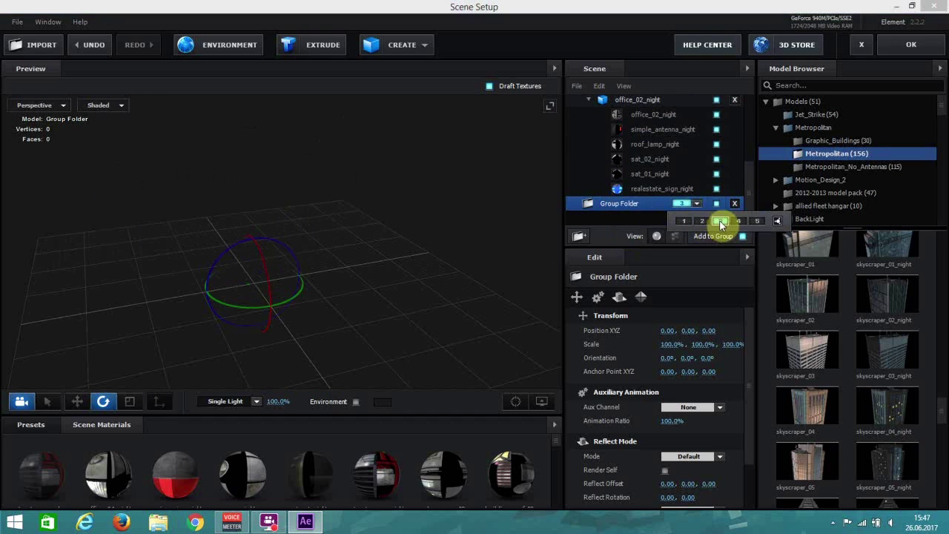
Add skyscraper_01_night and office_02_night from the Metropolitan models to the new group 3 folder
scroll(857, 405, "up", 3)
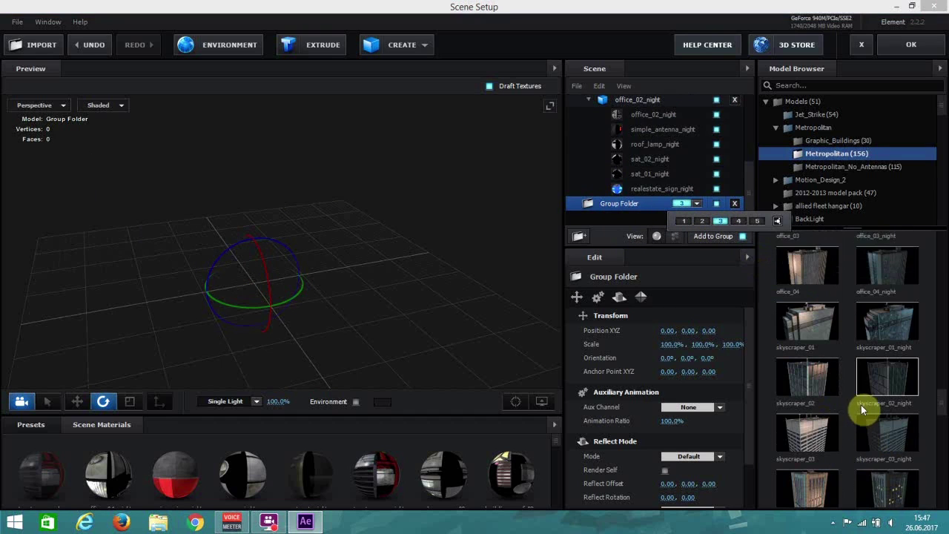
left_click(900, 368)
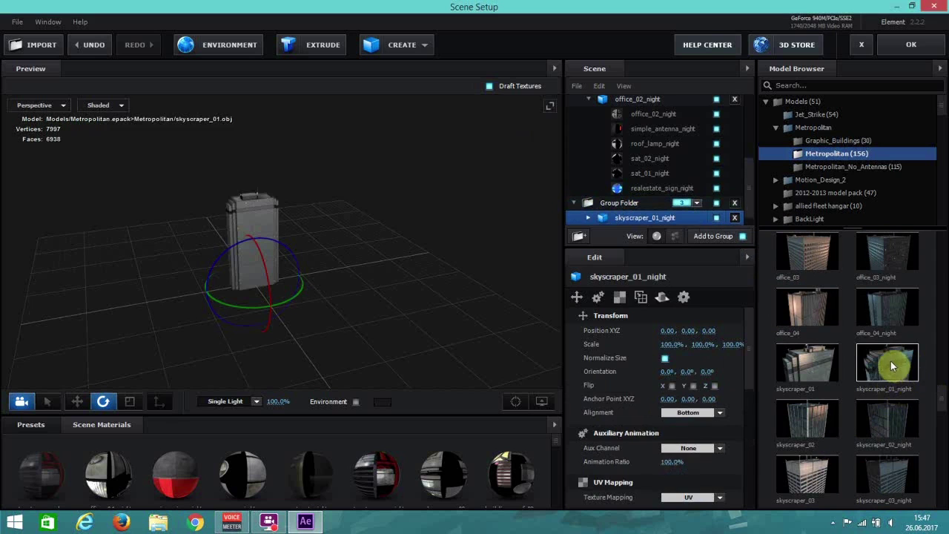
scroll(895, 325, "up", 3)
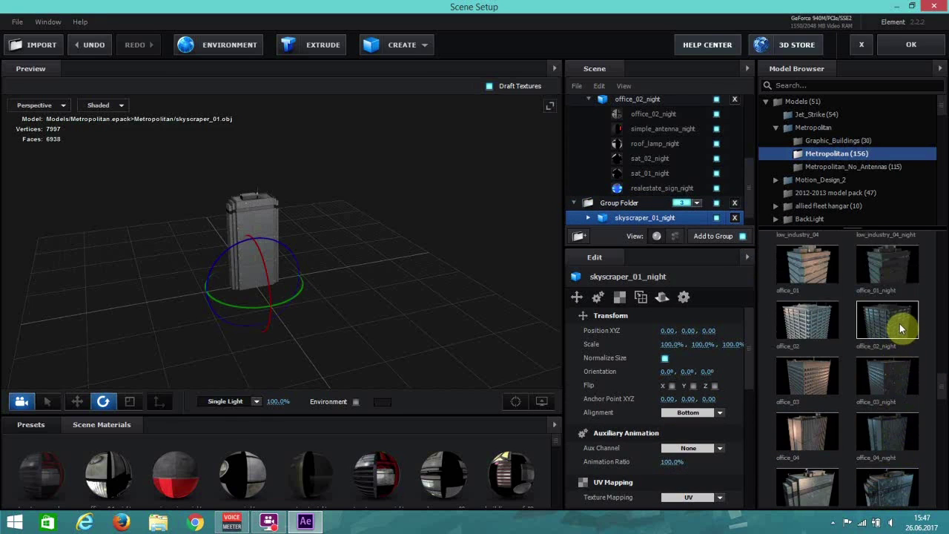
left_click(896, 328)
Browse the Metropolitan models and add city_group_night to the group 3 folder
scroll(897, 328, "up", 3)
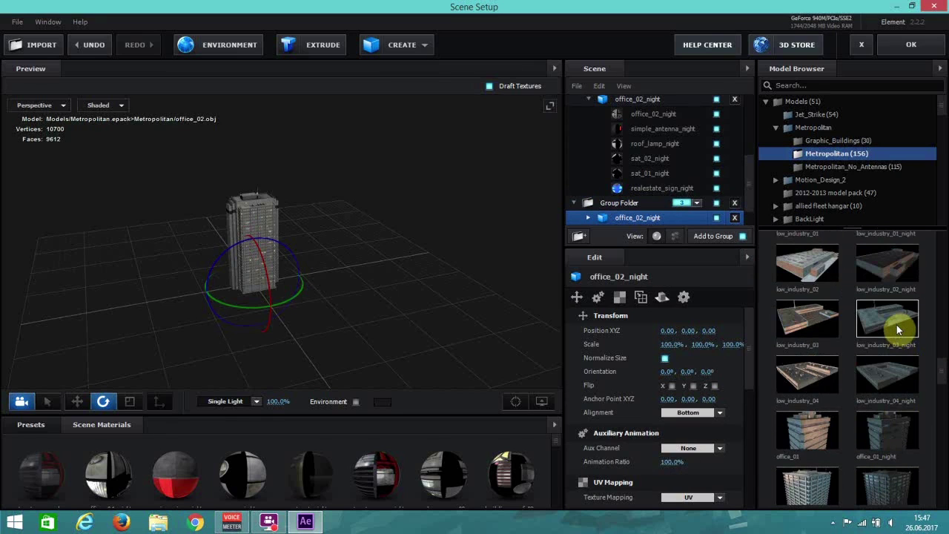
scroll(894, 326, "down", 12)
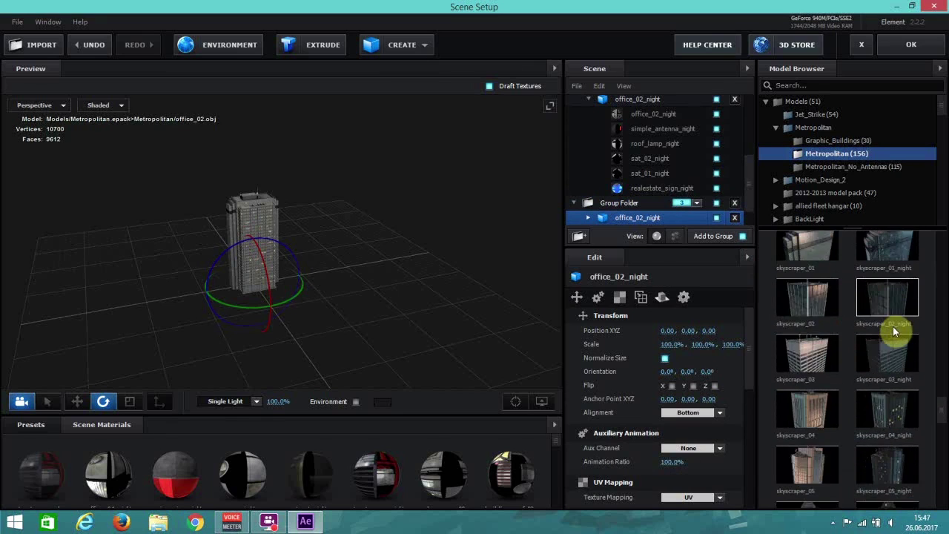
scroll(893, 327, "down", 5)
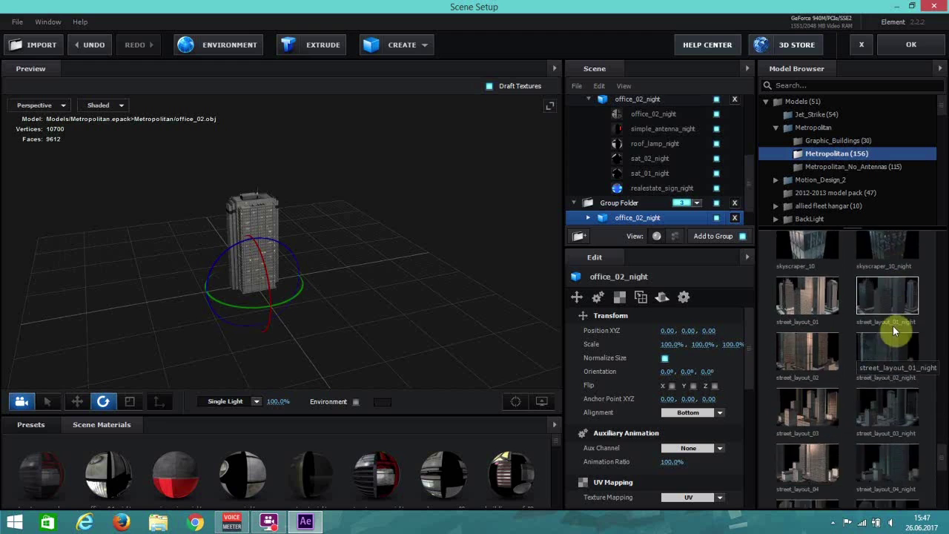
scroll(894, 329, "up", 15)
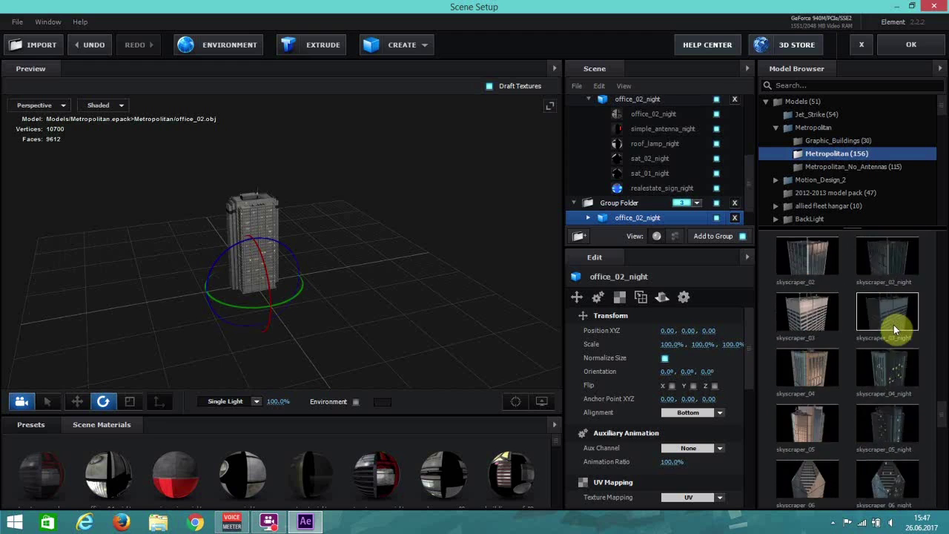
scroll(896, 329, "up", 10)
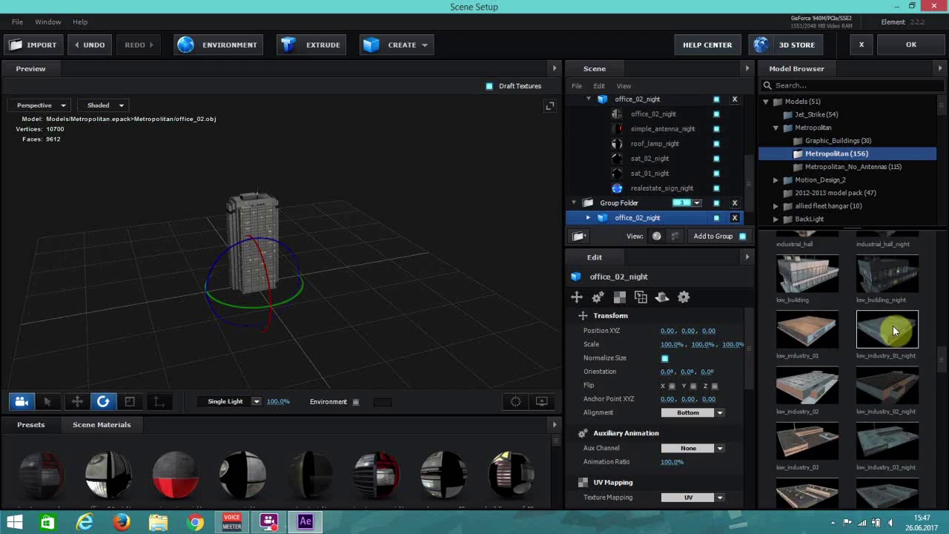
scroll(895, 330, "up", 6)
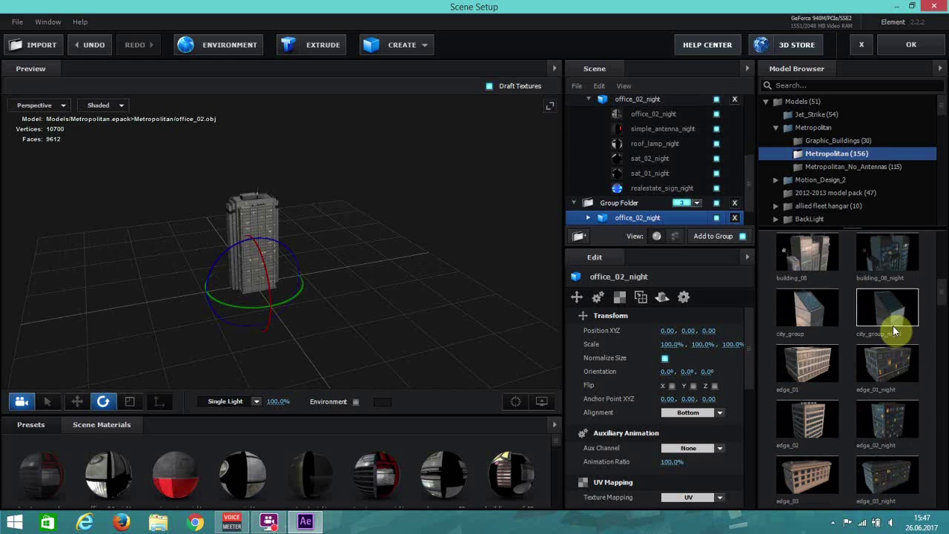
scroll(883, 374, "up", 1)
left_click(890, 371)
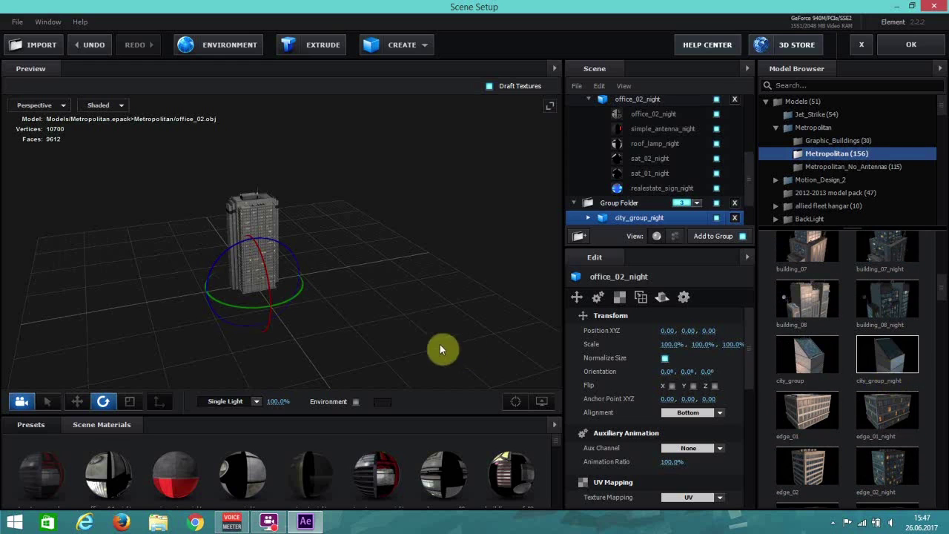
Separate the buildings by moving city_group_night to X position -1.30 and office_02_night to X position 1.61
scroll(609, 208, "down", 1)
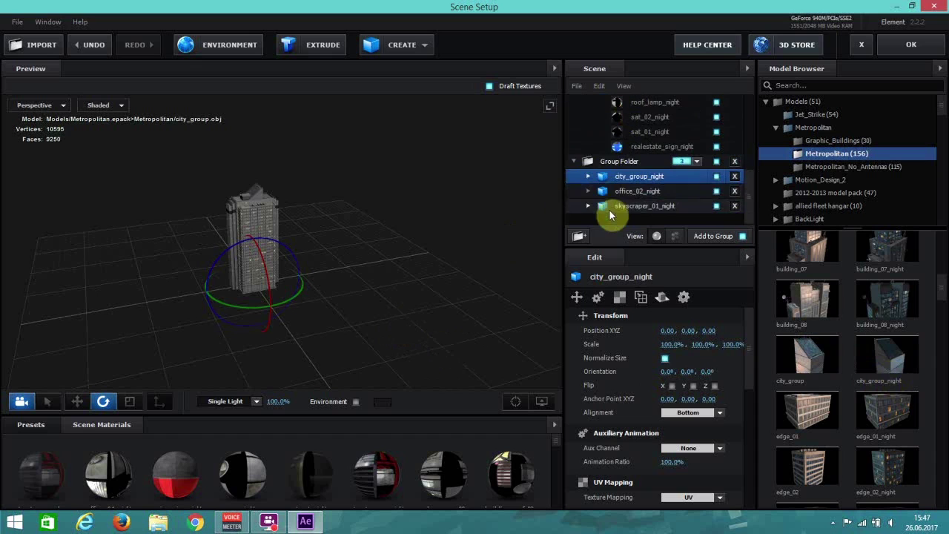
left_click(77, 404)
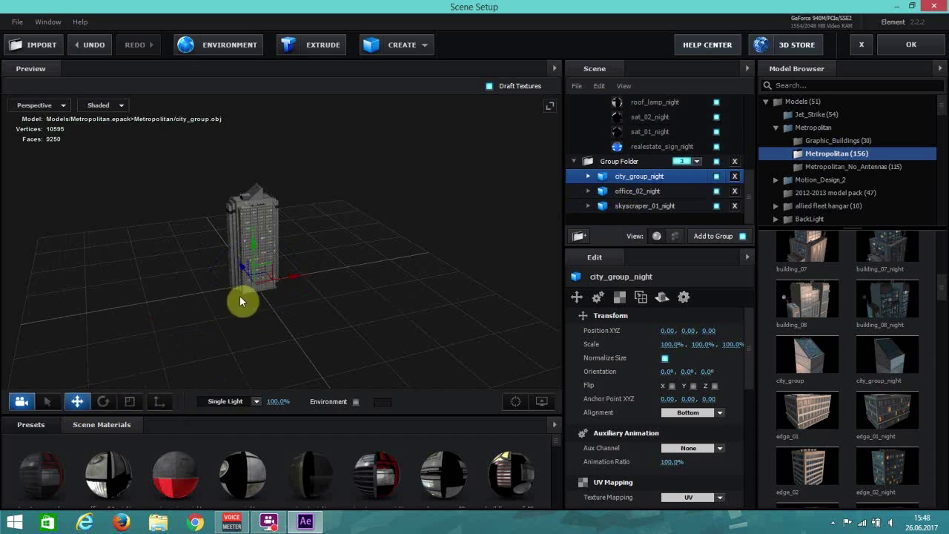
left_click_drag(284, 276, 207, 286)
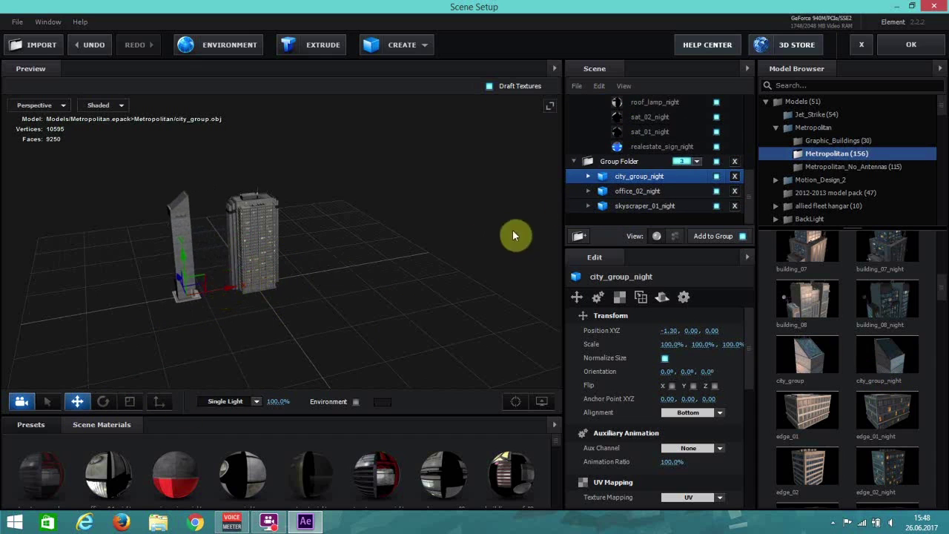
left_click(631, 192)
left_click_drag(299, 277, 432, 237)
Set the city_group_night building material's illumination intensity to 428%, refraction intensity to 500% and reflection intensity to 485%
left_click(597, 179)
left_click(604, 180)
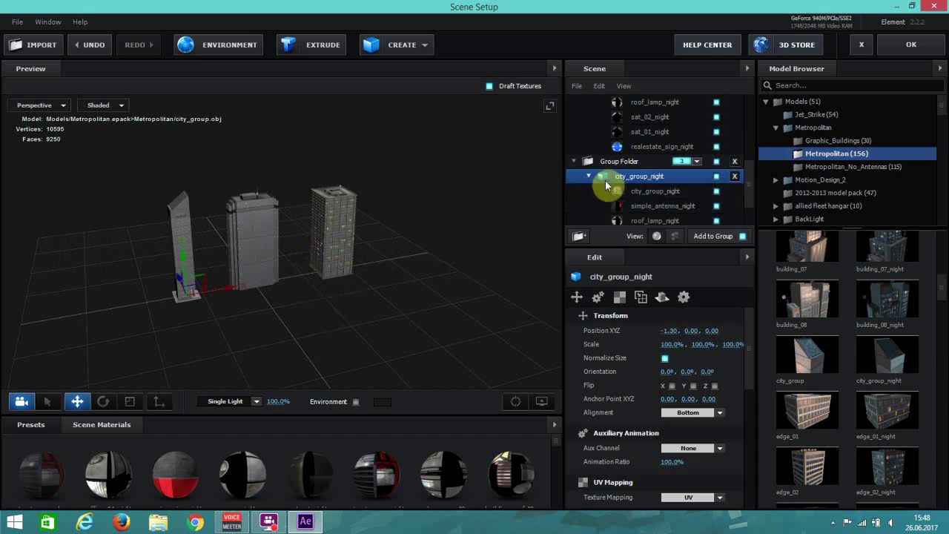
left_click(653, 191)
scroll(668, 178, "down", 2)
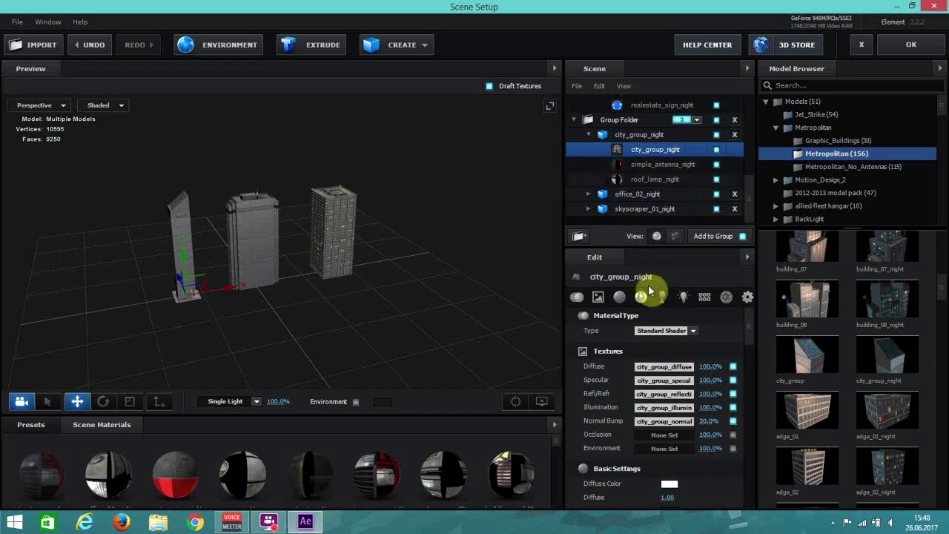
left_click(683, 296)
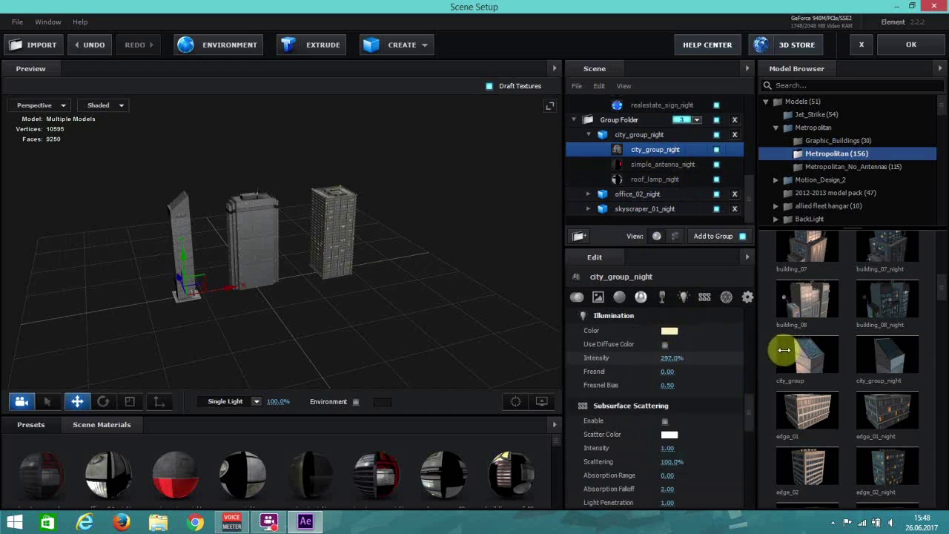
left_click_drag(671, 358, 943, 324)
left_click(664, 300)
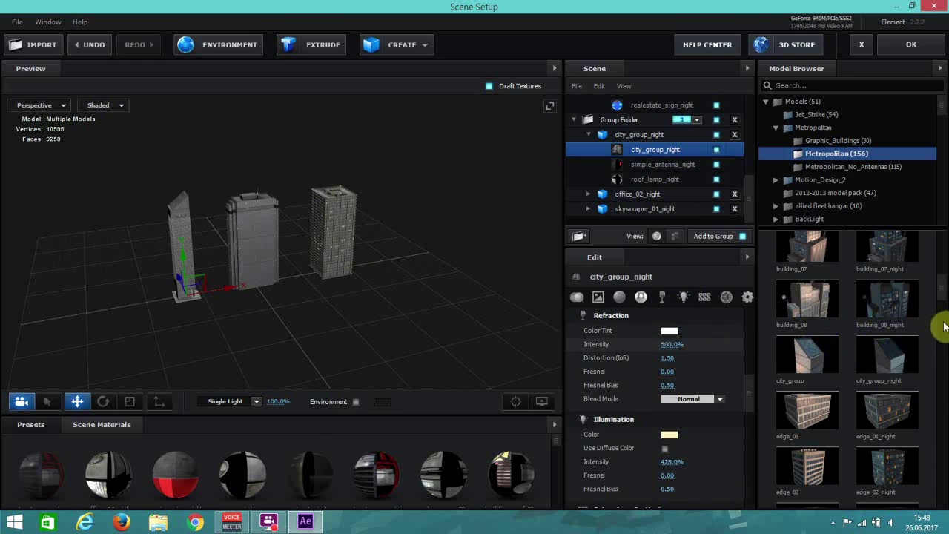
left_click(622, 298)
left_click_drag(672, 343, 899, 334)
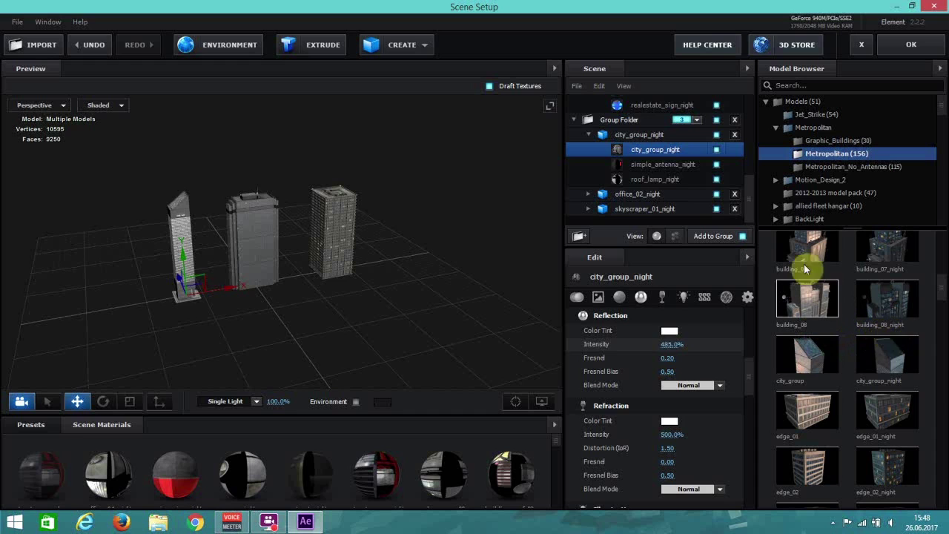
Set the illumination intensity of city_group_night's simple_antenna_night material to 403%
left_click(676, 165)
left_click(684, 297)
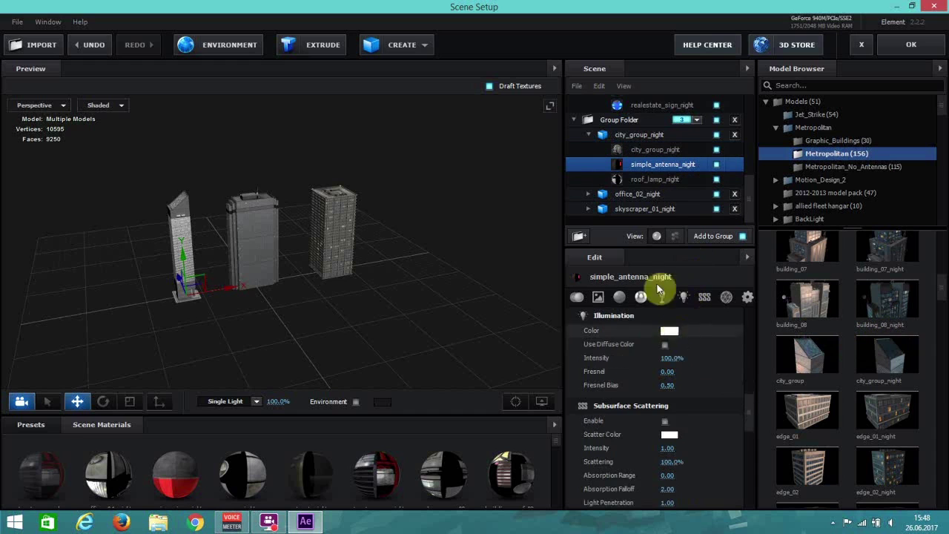
left_click_drag(672, 357, 777, 354)
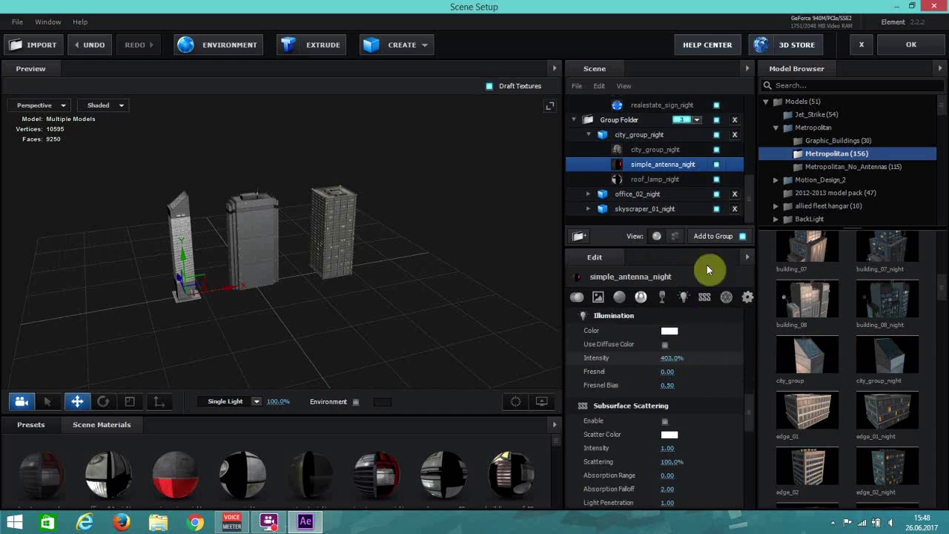
Set the intensities of city_group_night's roof_lamp_night material: illumination 255%, refraction 354% and reflection 467%
left_click(672, 180)
left_click_drag(674, 354, 754, 350)
left_click(663, 297)
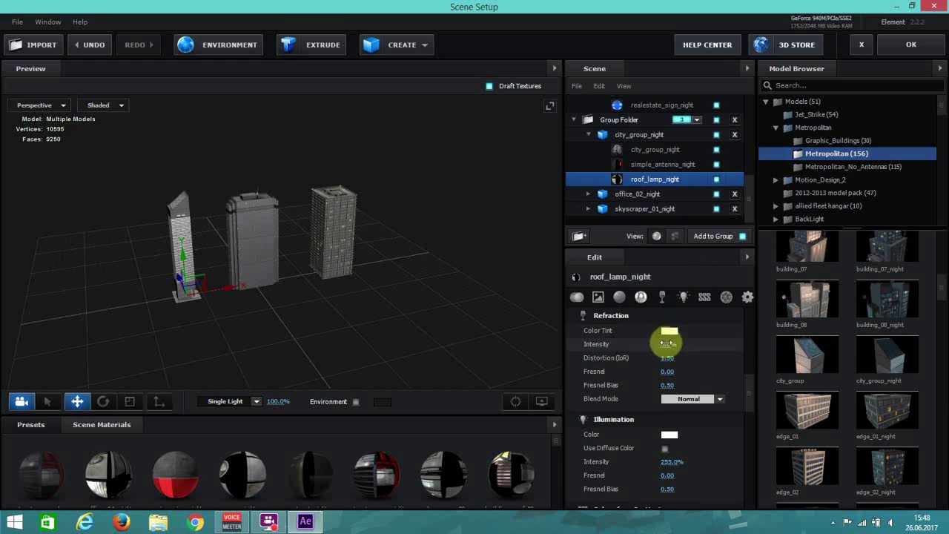
left_click_drag(670, 340, 853, 319)
left_click(641, 297)
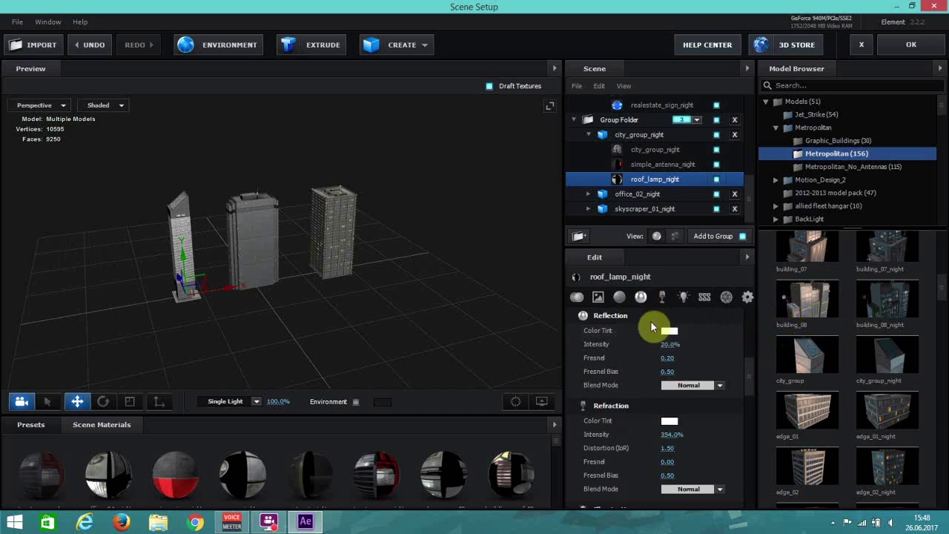
left_click_drag(666, 343, 907, 313)
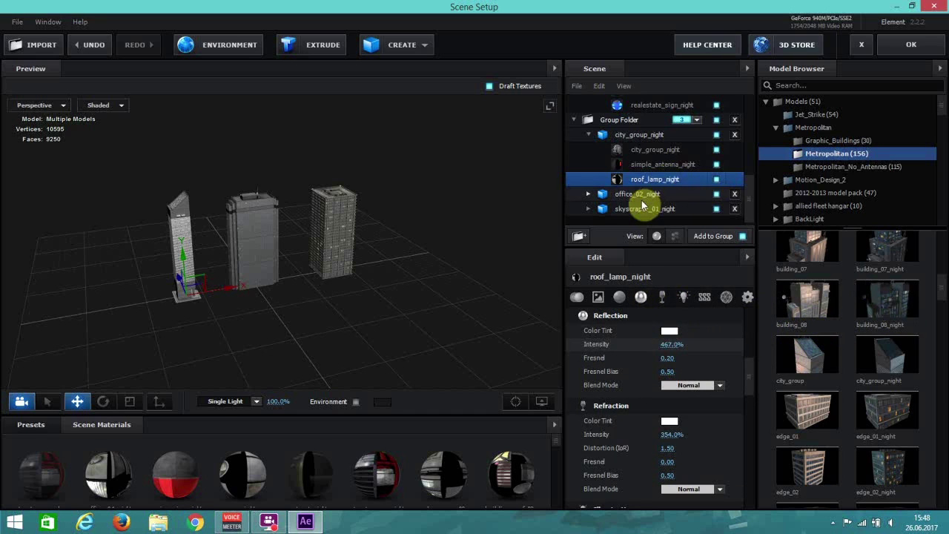
Set group 3's office_02_night building material to 249% illumination and 378% refraction intensity, and raise its reflection intensity
left_click(605, 197)
left_click(588, 193)
scroll(659, 200, "down", 3)
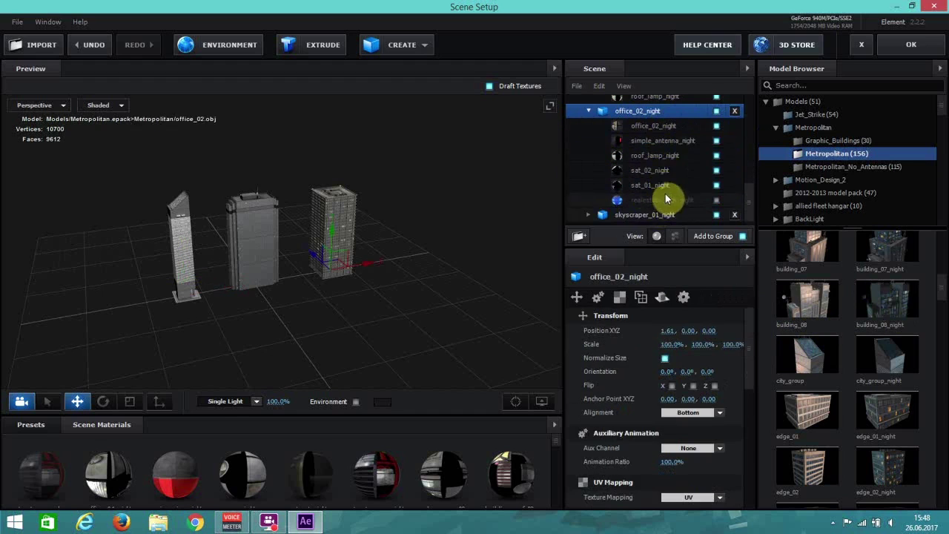
left_click(667, 130)
left_click(684, 297)
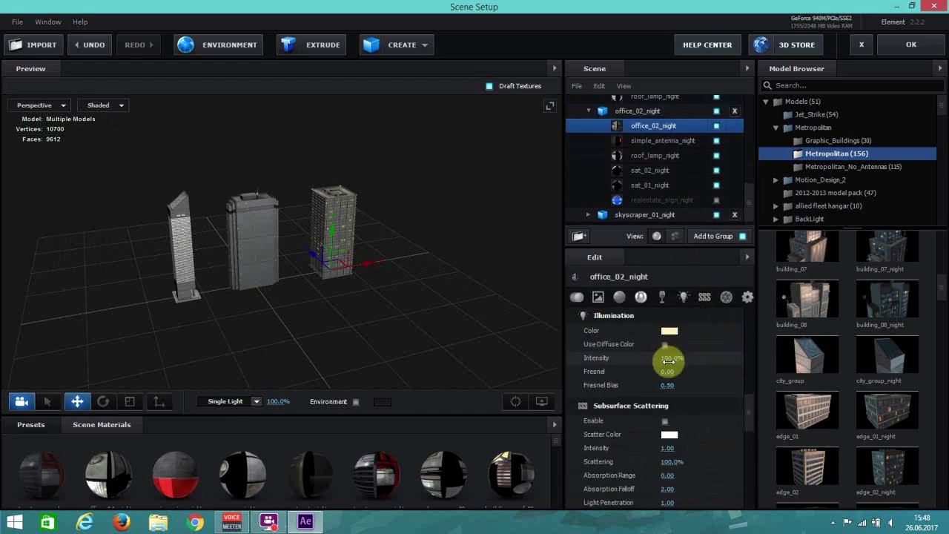
left_click(663, 297)
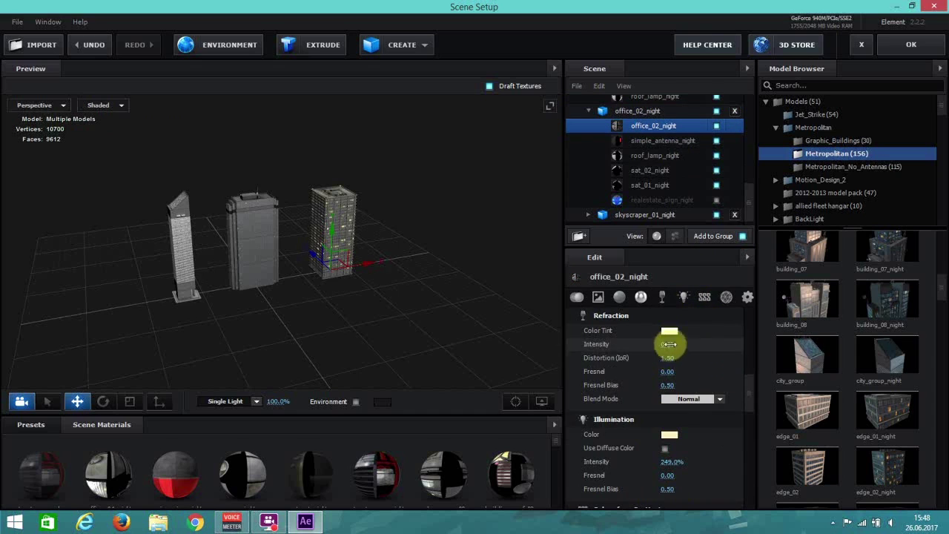
left_click_drag(672, 344, 898, 350)
left_click(642, 298)
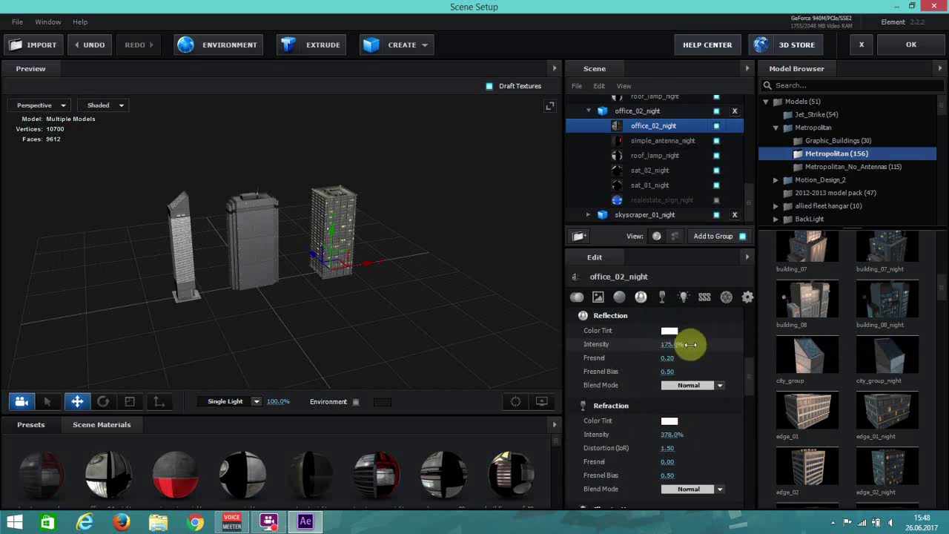
Raise the illumination intensity of office_02_night's simple_antenna_night material and set roof_lamp_night's illumination intensity to 320%
left_click(663, 140)
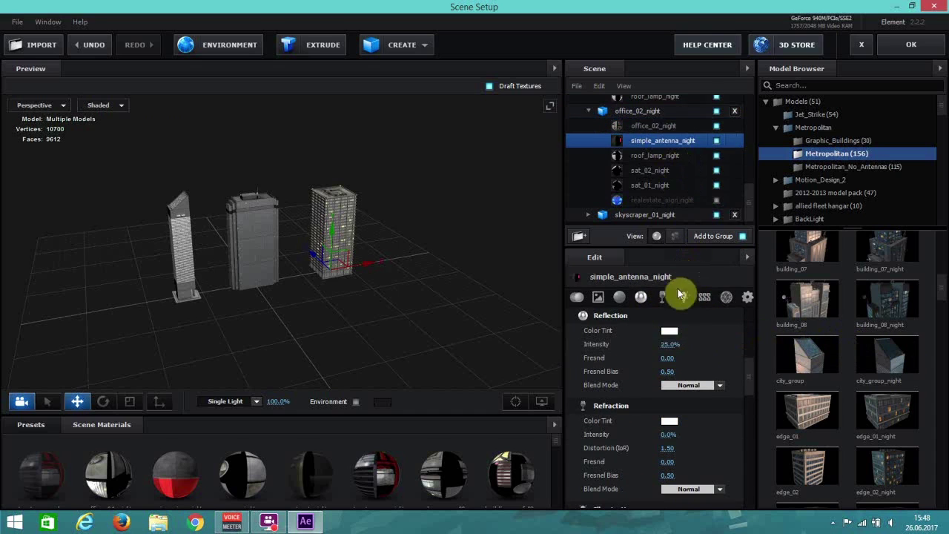
left_click(684, 297)
mouse_move(672, 357)
left_mouse_down()
mouse_move(745, 303)
mouse_move(683, 369)
left_mouse_up()
left_click(671, 155)
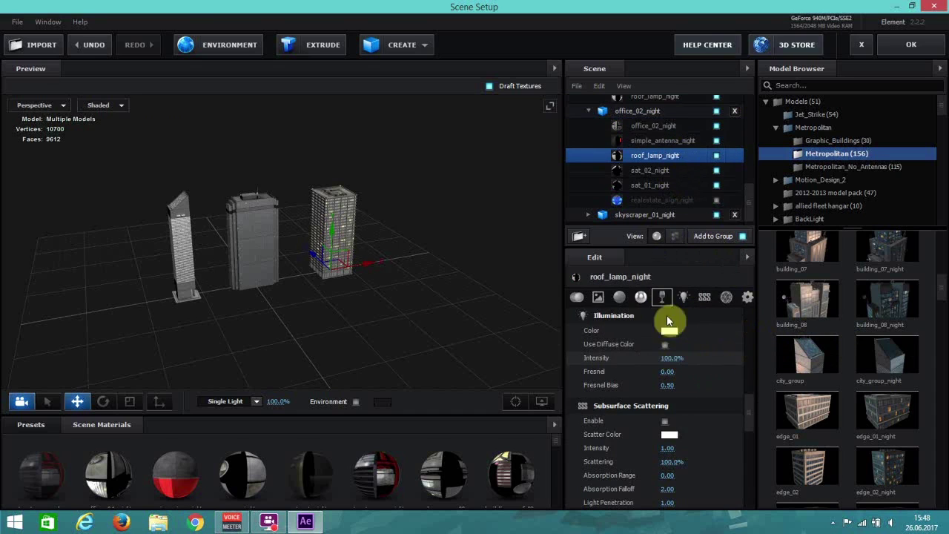
left_click_drag(672, 360, 811, 345)
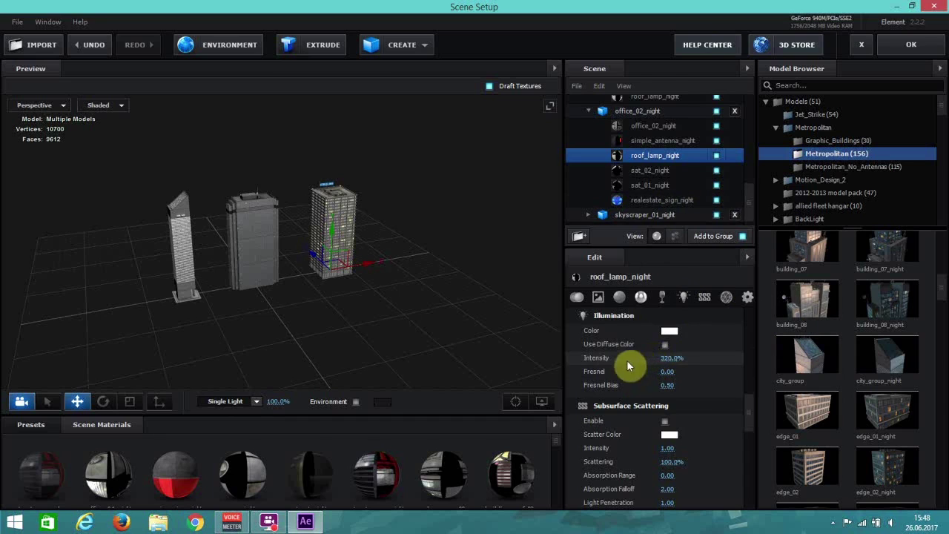
Set the illumination intensity of office_02_night's realestate_sign_night material to 296%
left_click(661, 200)
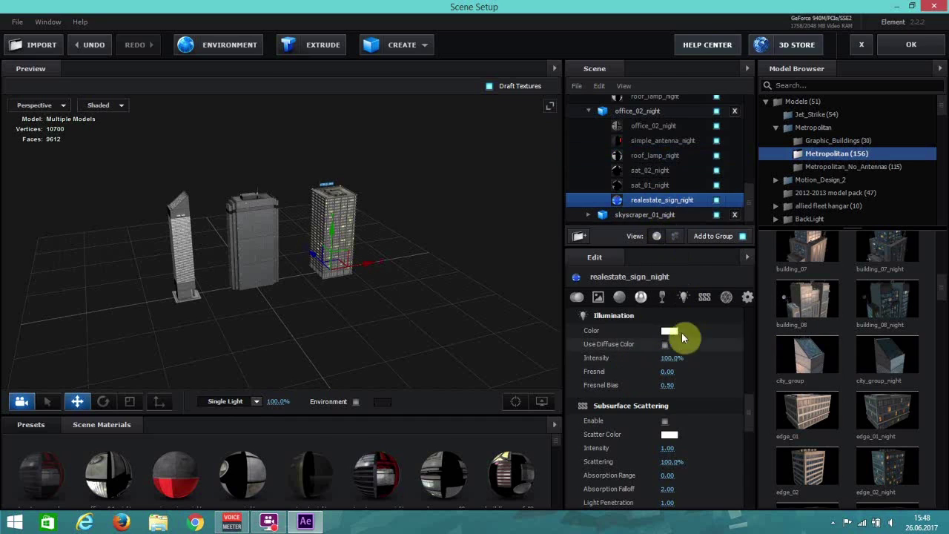
left_click_drag(673, 358, 781, 349)
scroll(661, 206, "down", 1)
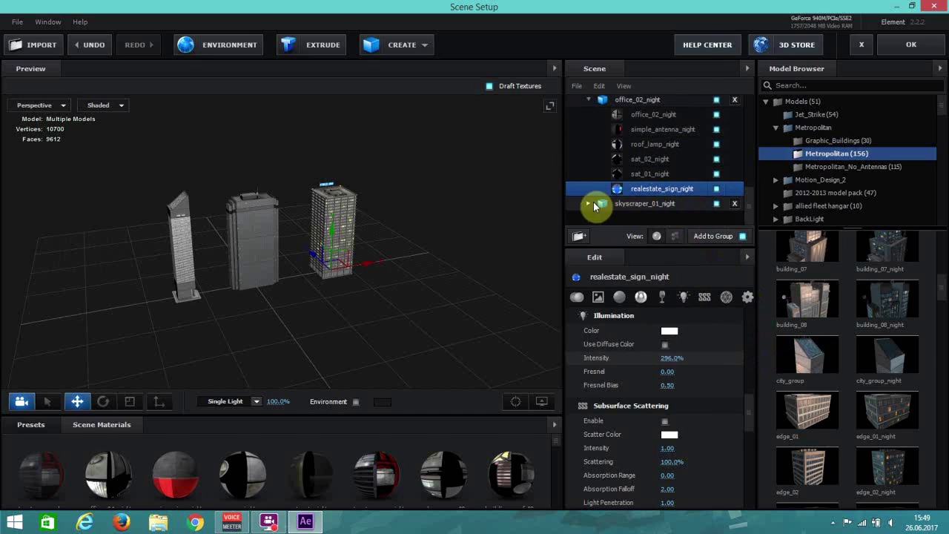
Set the skyscraper_01_night building material to 234% illumination and 352% refraction intensity, and raise its reflection intensity
left_click(613, 206)
scroll(623, 193, "down", 3)
left_click(644, 176)
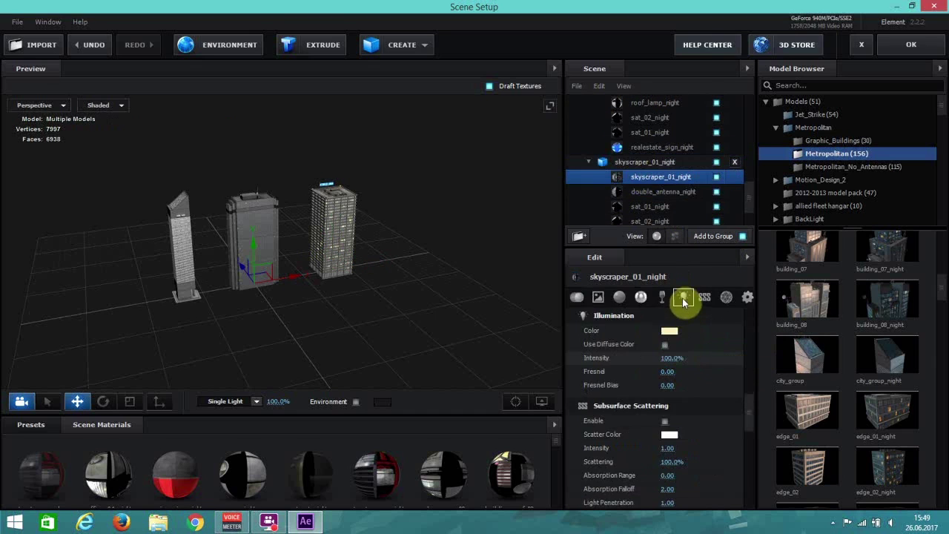
left_click_drag(673, 358, 732, 334)
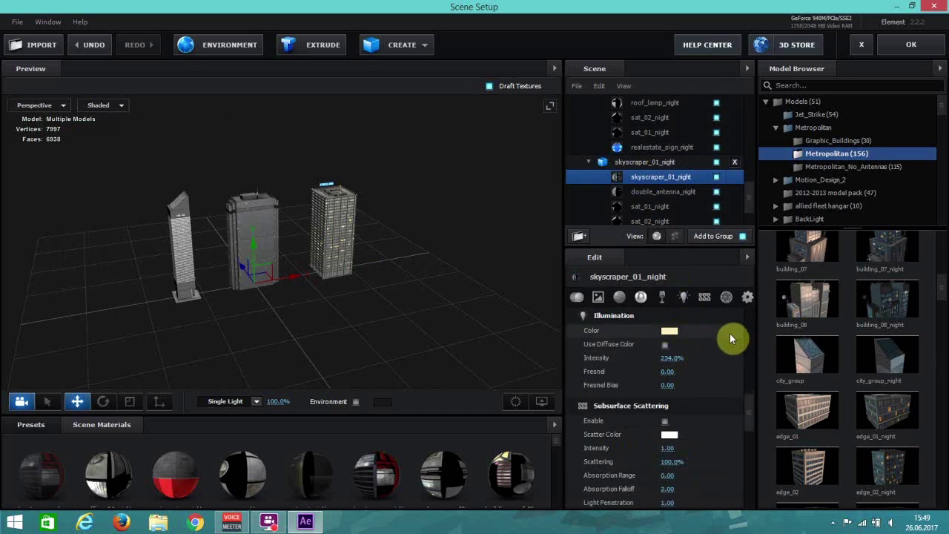
scroll(731, 339, "up", 3)
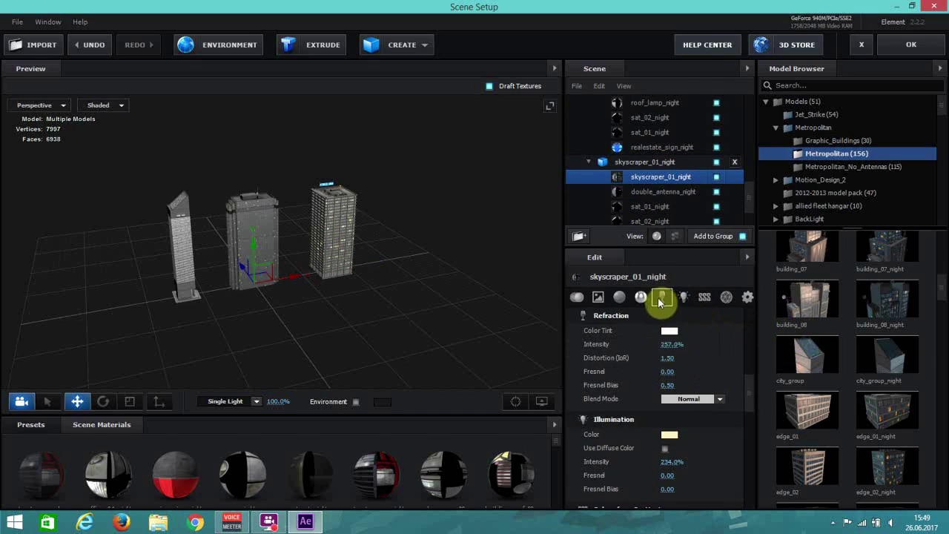
left_click(642, 297)
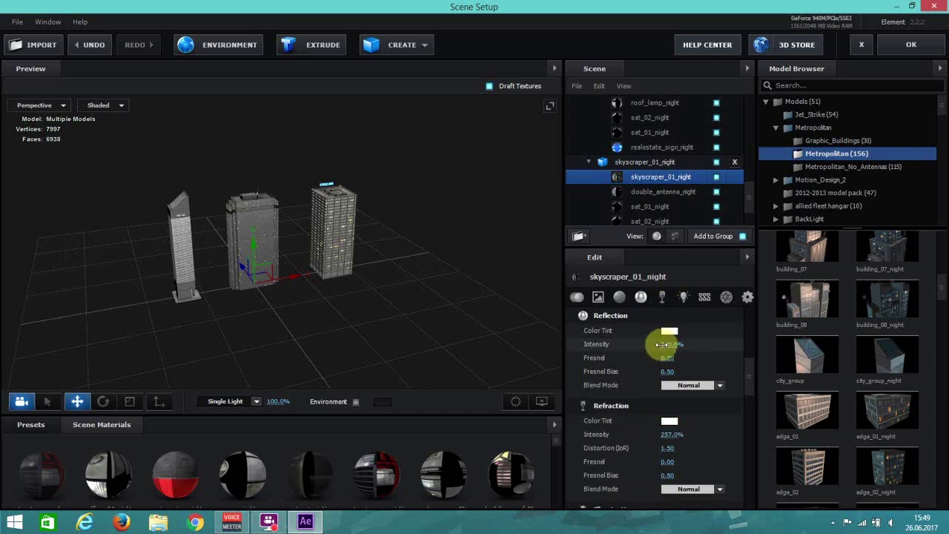
left_click(684, 296)
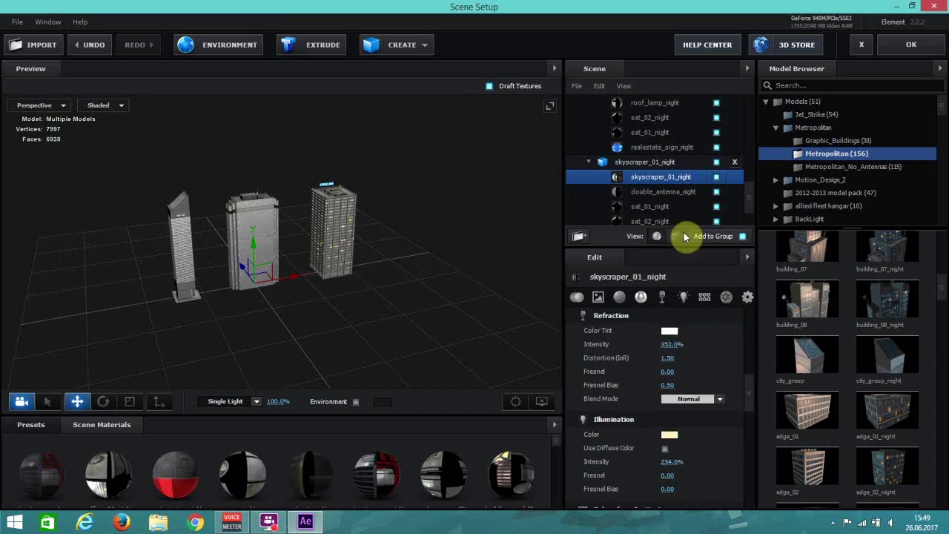
Set the illumination intensity of skyscraper_01_night's double_antenna_night material to 277% and its simple_antenna_night material to 347%
left_click(681, 192)
left_click(684, 297)
left_click_drag(670, 355, 769, 358)
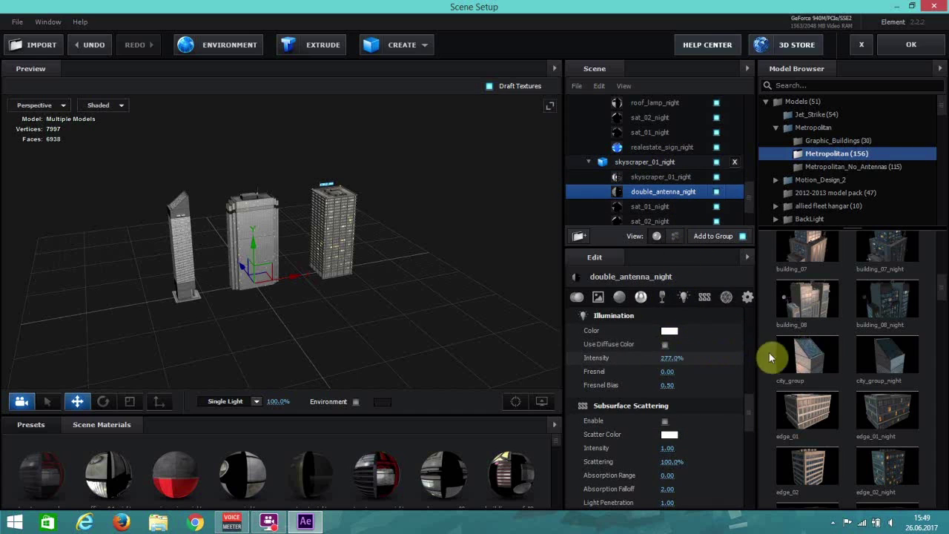
scroll(696, 216, "down", 1)
left_click(689, 205)
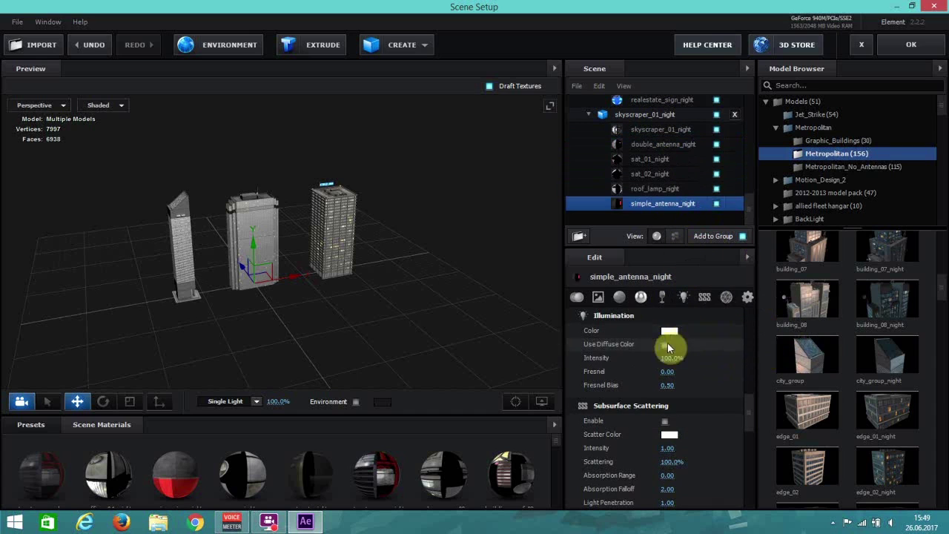
left_click_drag(667, 357, 804, 351)
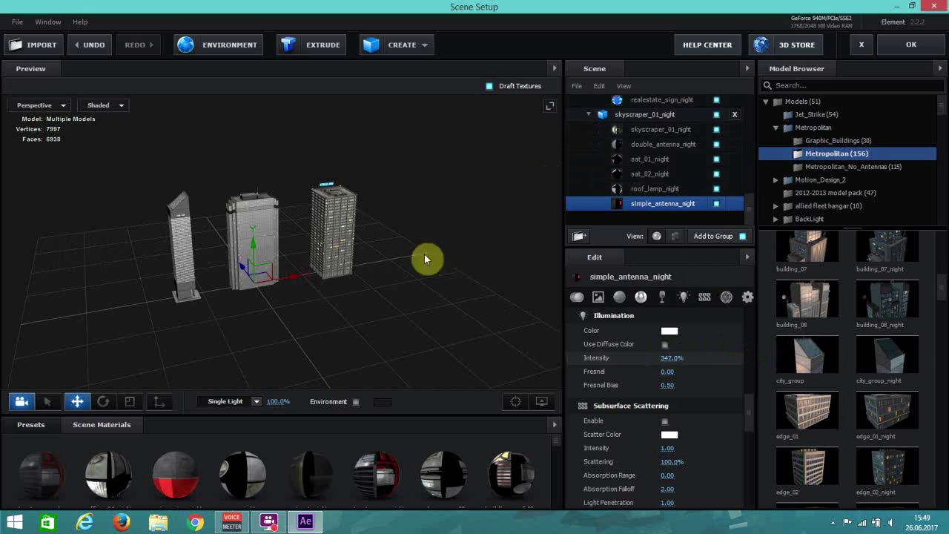
Place a duplicate of the skyscraper_01_night model at X position -2.30, rotated to about 83.2° around its vertical axis
left_click(628, 116)
left_click_drag(550, 170, 528, 209)
key("ctrl+d")
left_click_drag(318, 291, 154, 328)
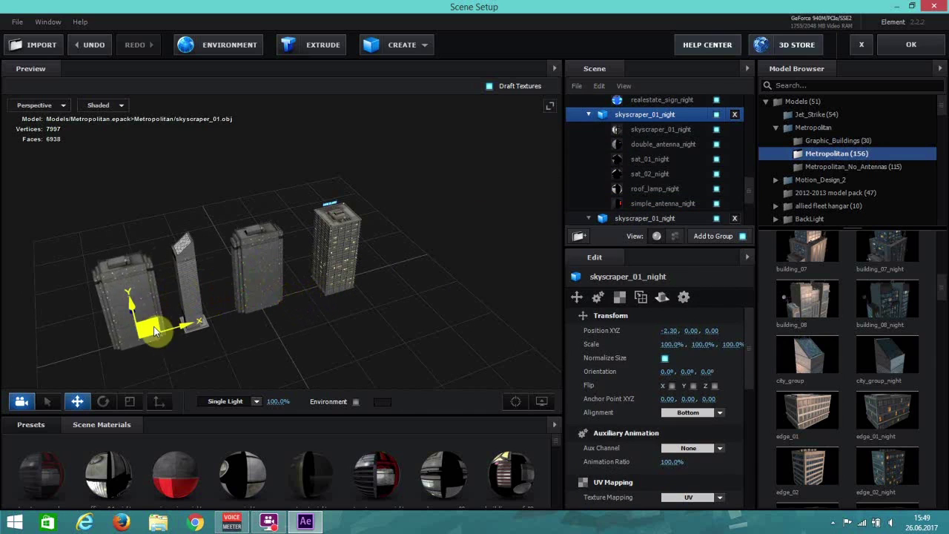
left_click(104, 404)
left_click_drag(154, 381, 238, 348)
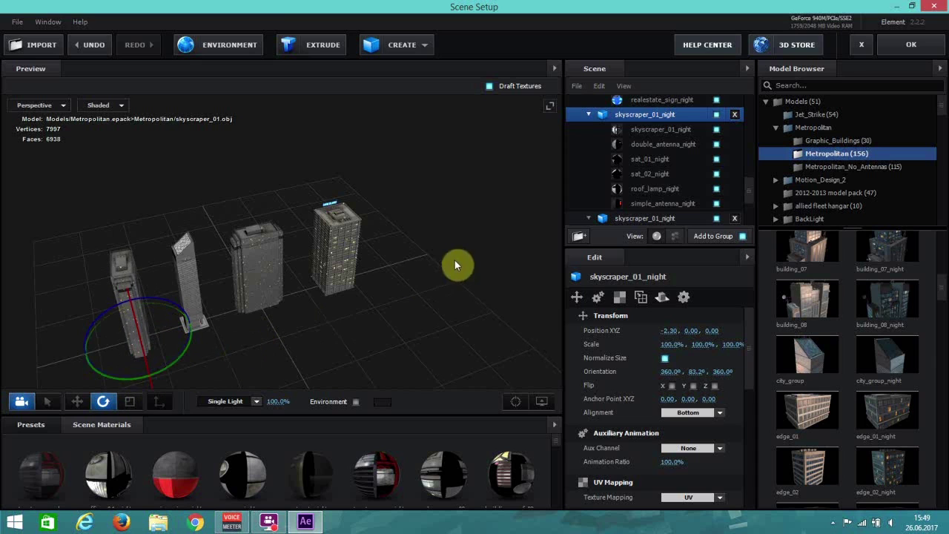
Place two copies of the office_02_night tower at about X -0.33, one at Z 1.88 and one at Z -1.76
left_click(616, 218)
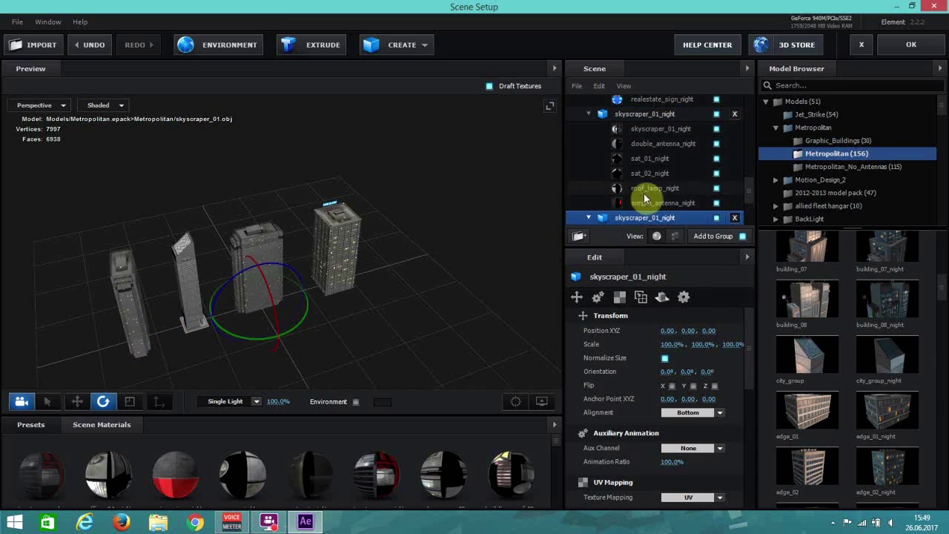
scroll(645, 194, "down", 3)
scroll(656, 158, "up", 4)
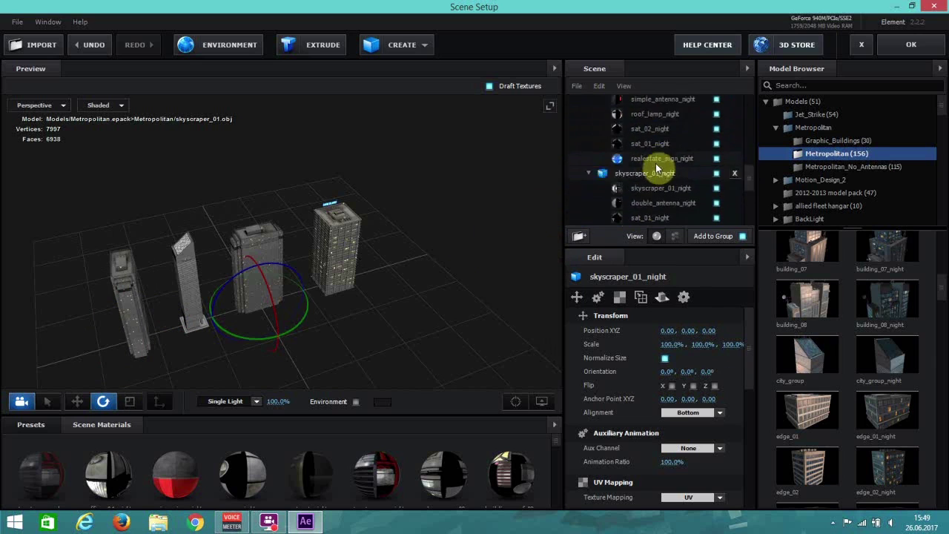
left_click(614, 135)
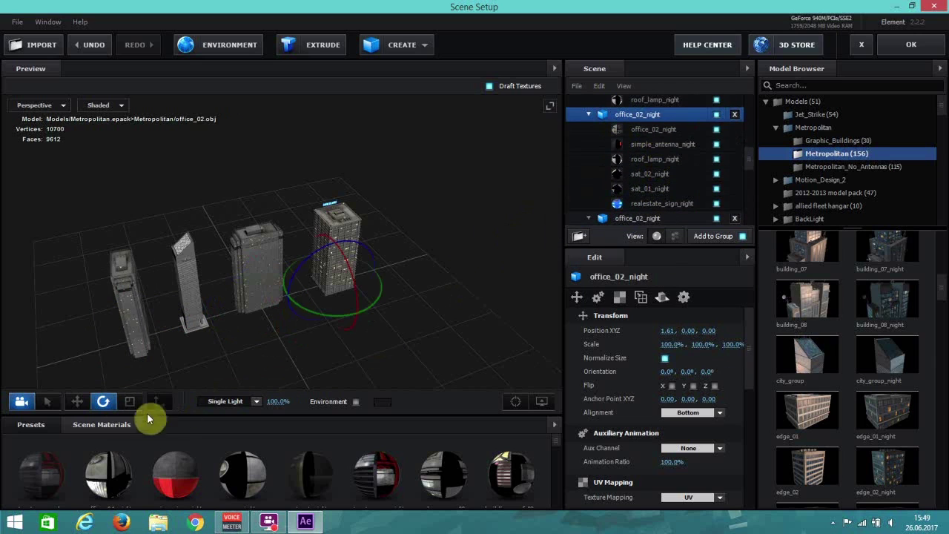
left_click(78, 402)
left_click_drag(317, 256, 244, 230)
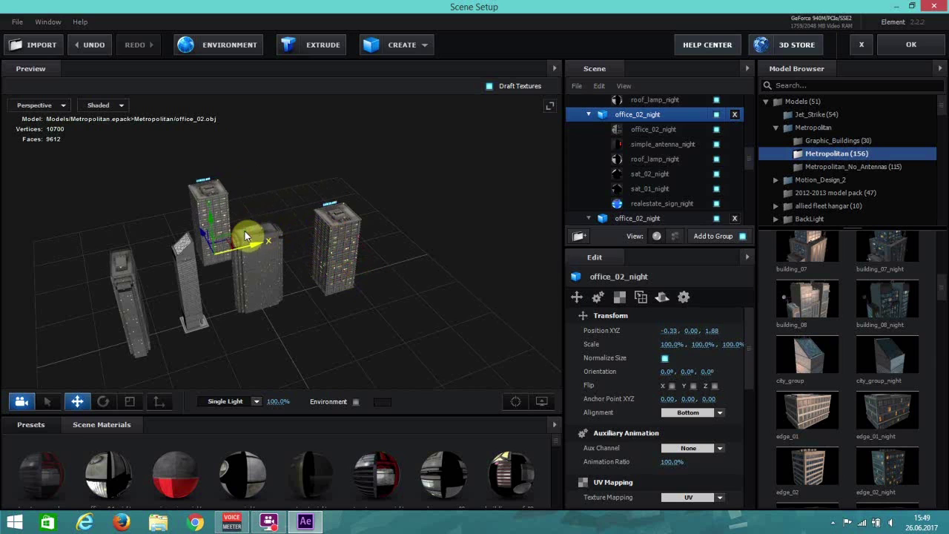
left_click_drag(235, 295, 270, 340)
Go through the office_02_night and skyscraper_01_night models in the scene list to see which building each one is
scroll(650, 159, "down", 1)
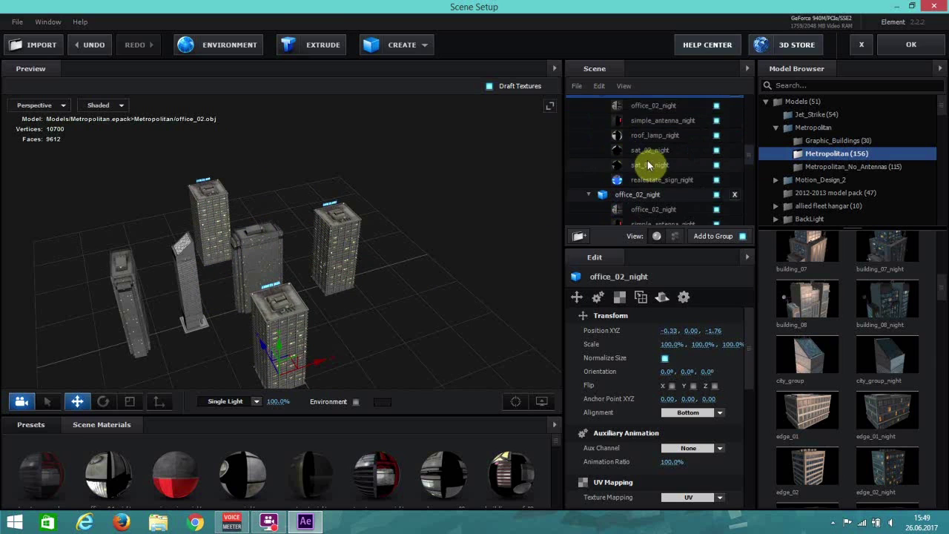
scroll(645, 169, "down", 1)
left_click(636, 178)
scroll(640, 190, "down", 3)
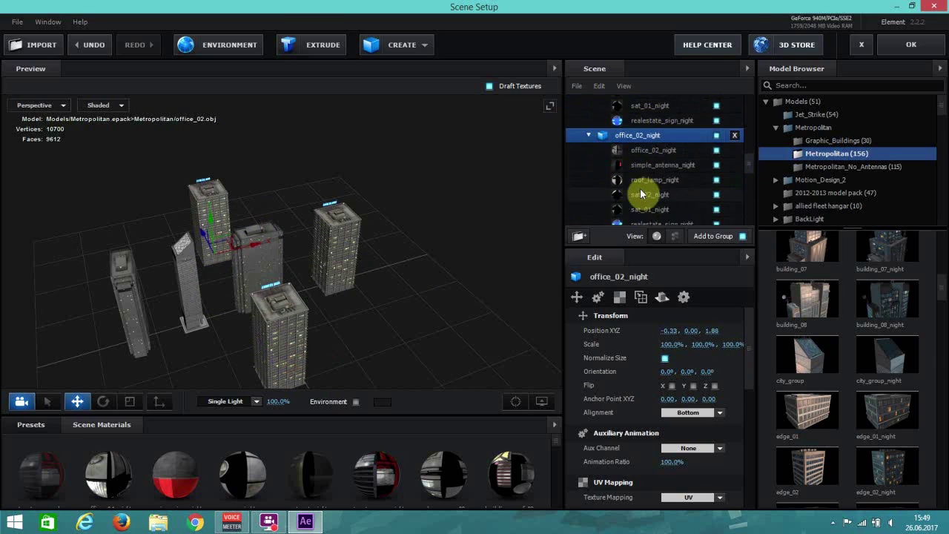
scroll(642, 186, "down", 2)
left_click(659, 154)
scroll(658, 154, "down", 2)
scroll(658, 155, "down", 2)
left_click(652, 178)
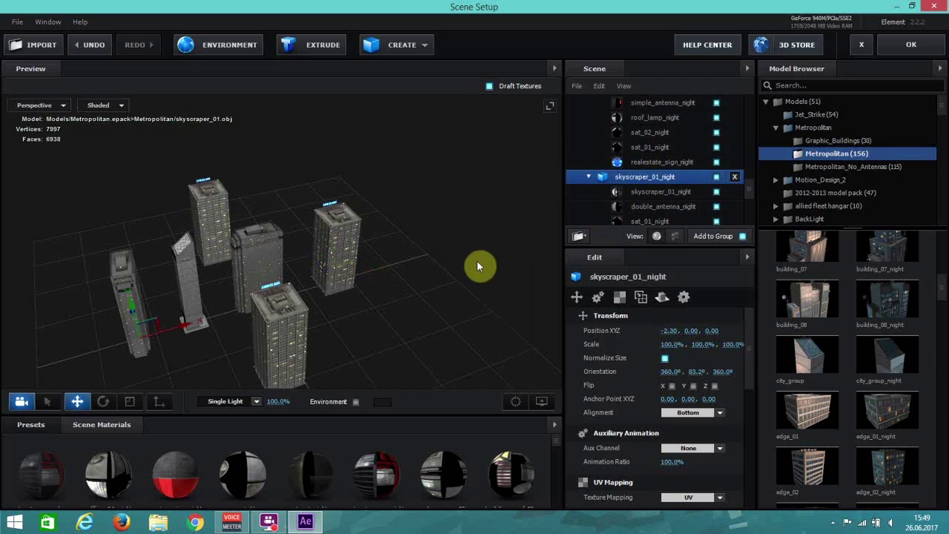
scroll(675, 179, "down", 4)
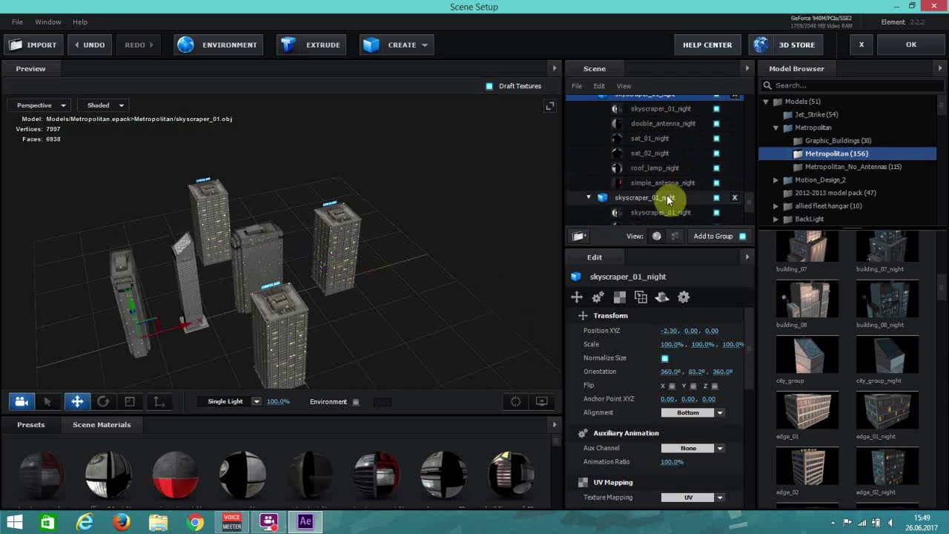
left_click(669, 199)
scroll(669, 199, "down", 5)
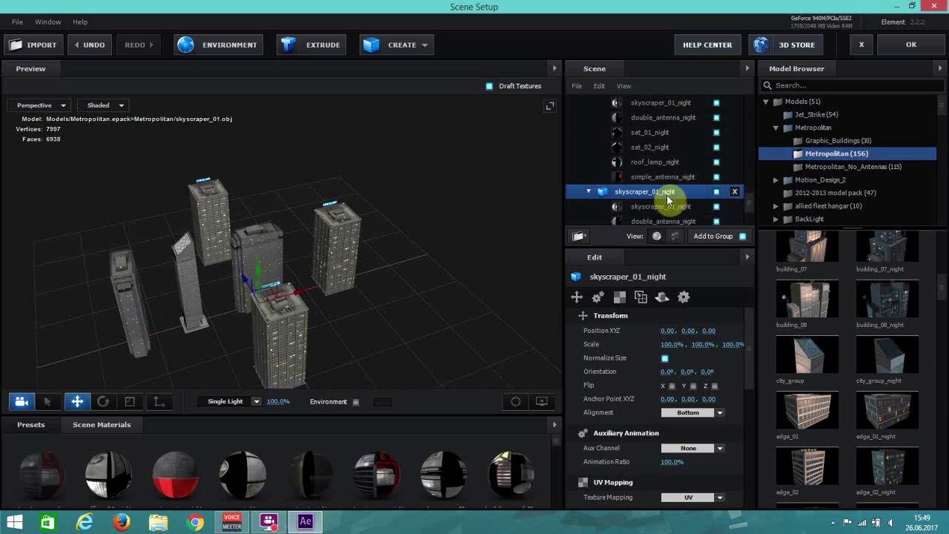
scroll(668, 199, "down", 5)
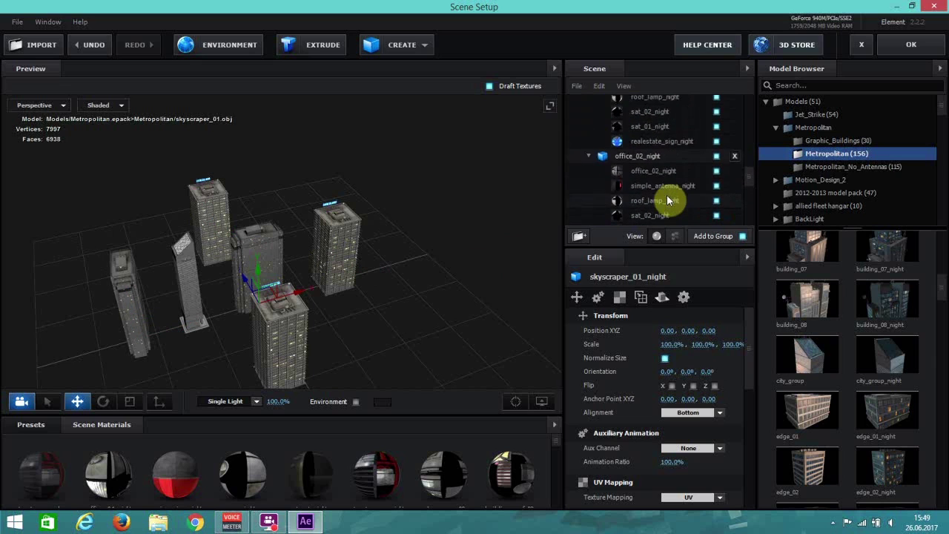
scroll(668, 199, "down", 5)
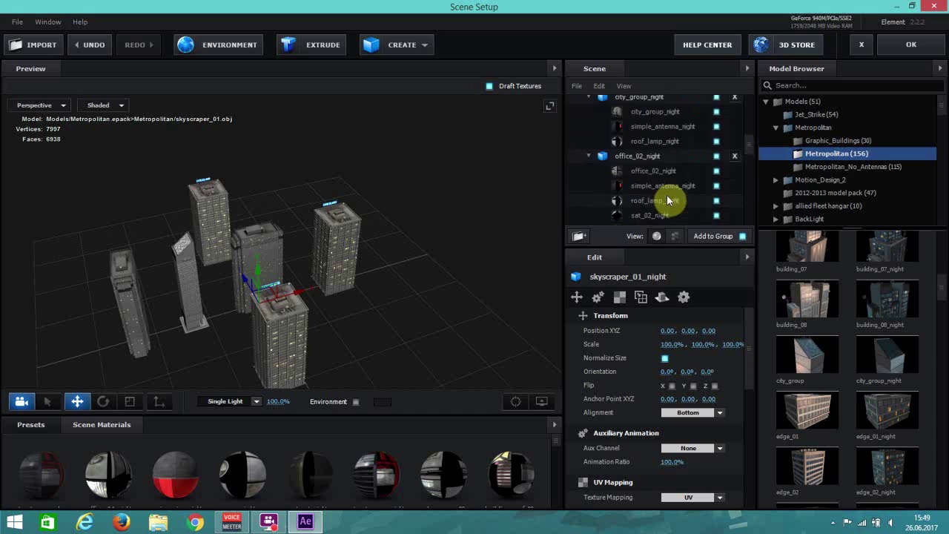
Place two copies of city_group_night, turned to about 89° and moved to X 1.02, one behind the row and one at Z -2.18
left_click(644, 181)
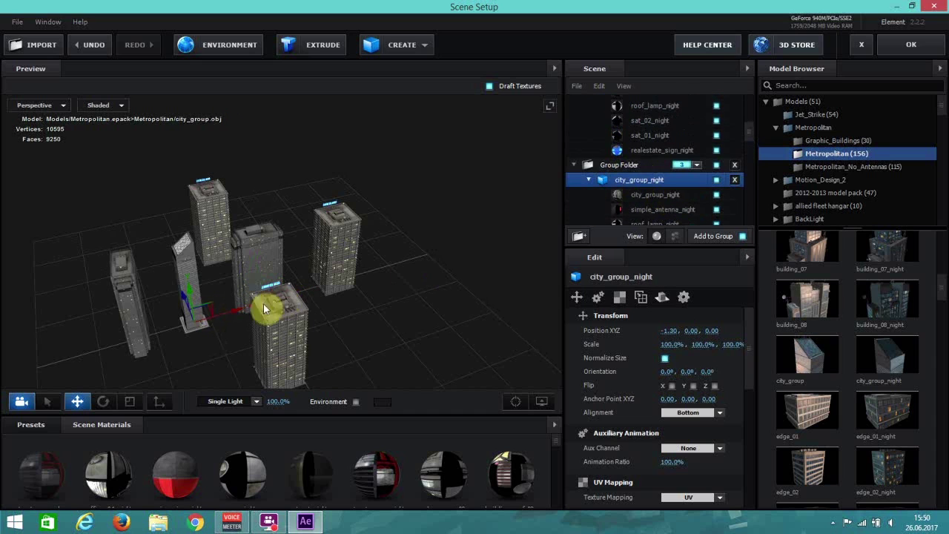
left_click_drag(237, 312, 356, 304)
left_click(103, 401)
left_click_drag(389, 288, 404, 279)
left_click(77, 401)
left_click_drag(301, 271, 386, 310)
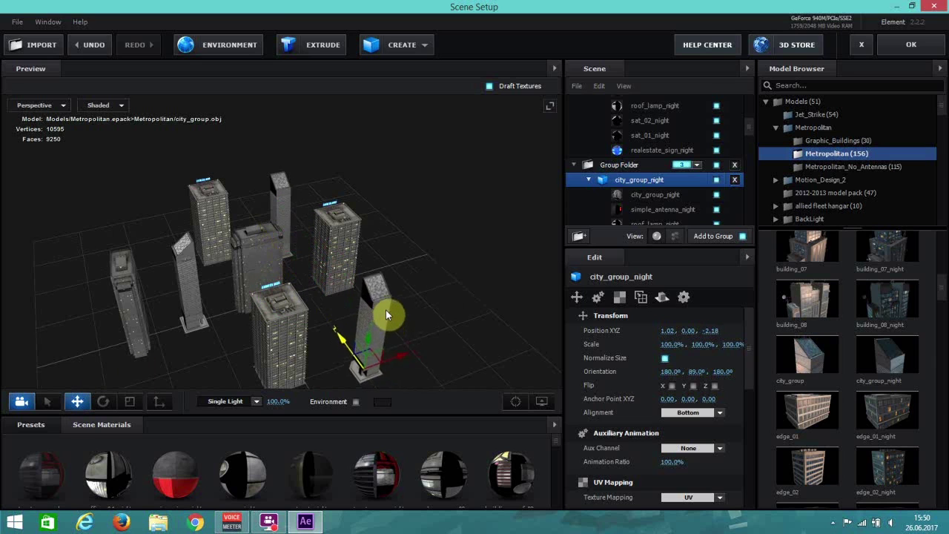
Check the building layout from other angles and apply the scene setup
left_click_drag(402, 358, 226, 367)
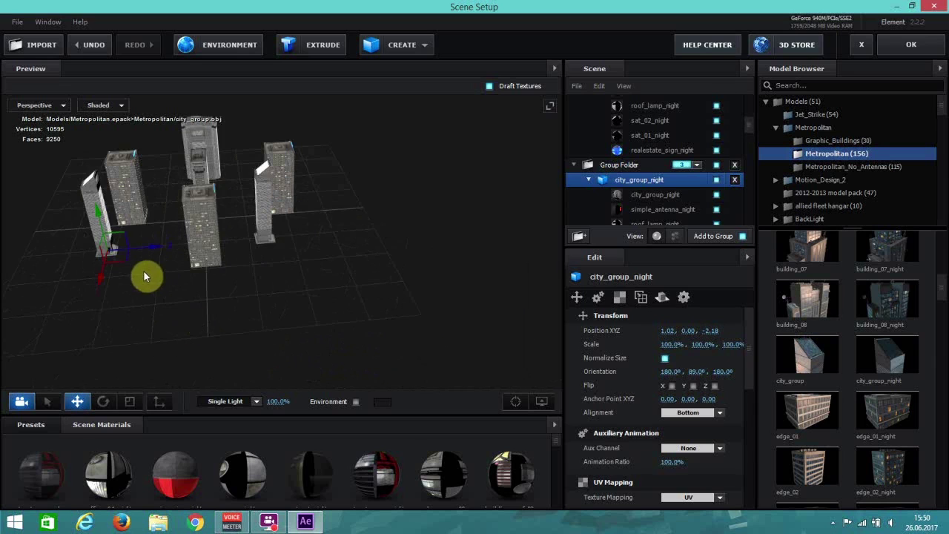
left_click_drag(145, 277, 121, 281)
left_click_drag(178, 232, 388, 204)
left_click(103, 402)
left_click(912, 44)
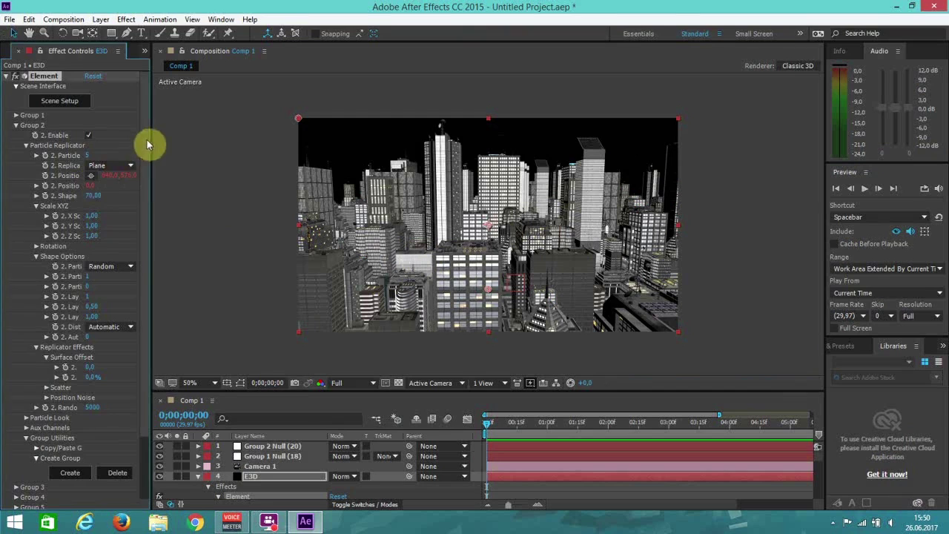
Create a group null for Group 3 in the Element effect
scroll(147, 145, "down", 3)
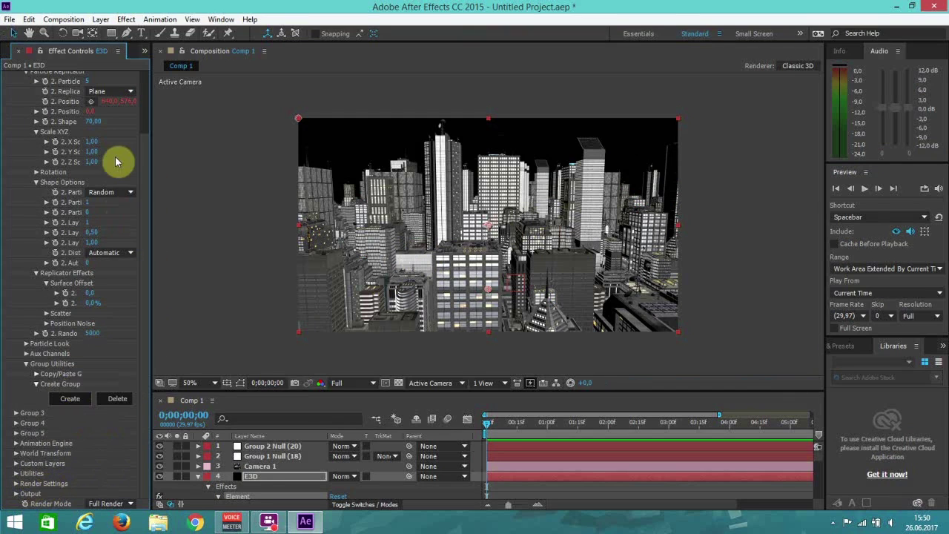
scroll(115, 161, "up", 5)
left_click(15, 132)
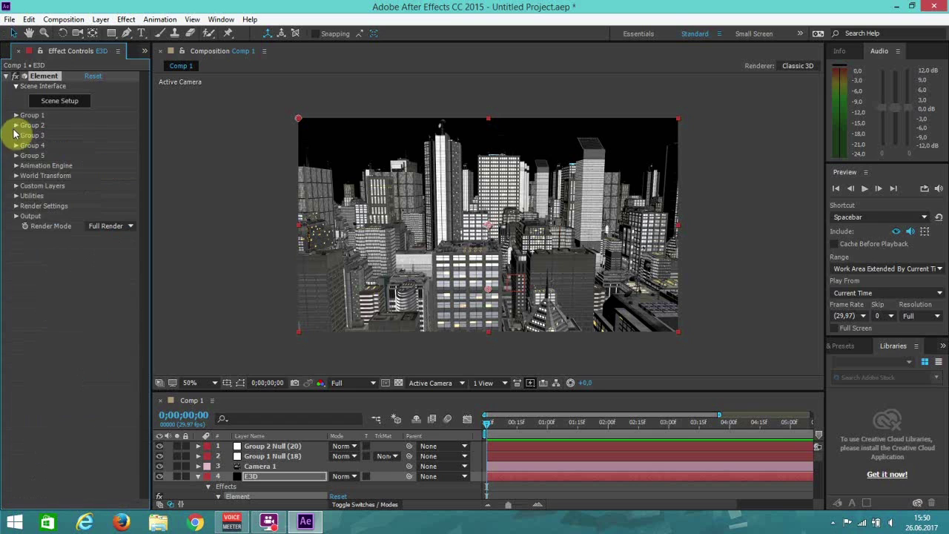
left_click(15, 135)
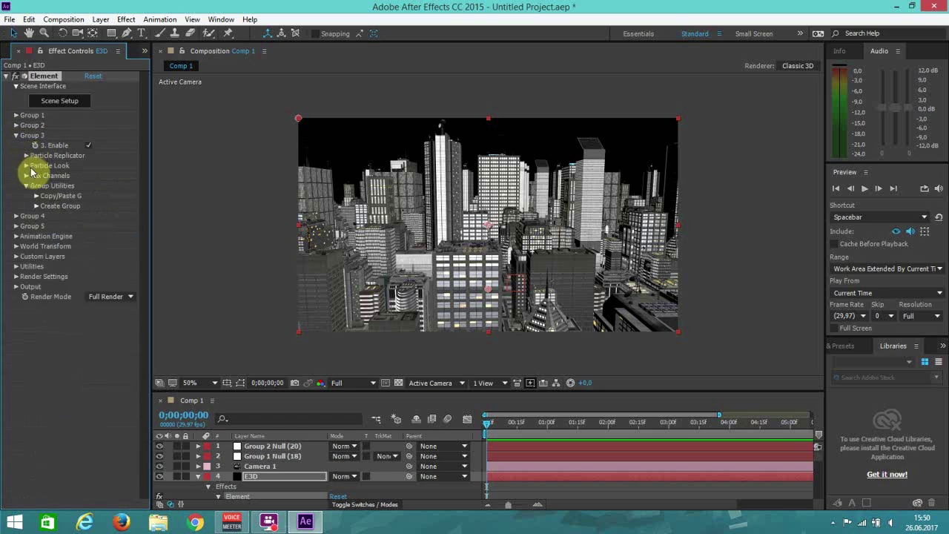
left_click(35, 207)
left_click(70, 221)
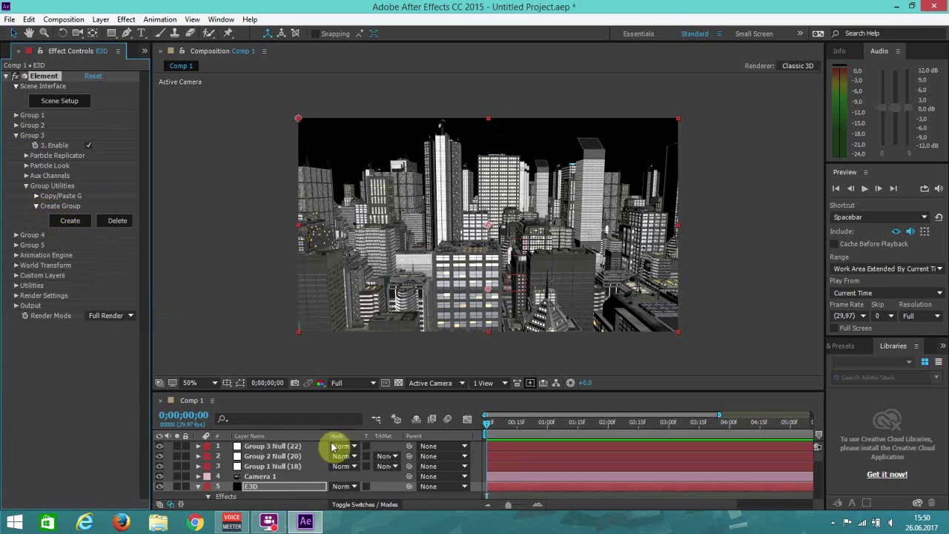
Move the Group 3 null higher and farther back in the composition to reposition its buildings
left_click(296, 456)
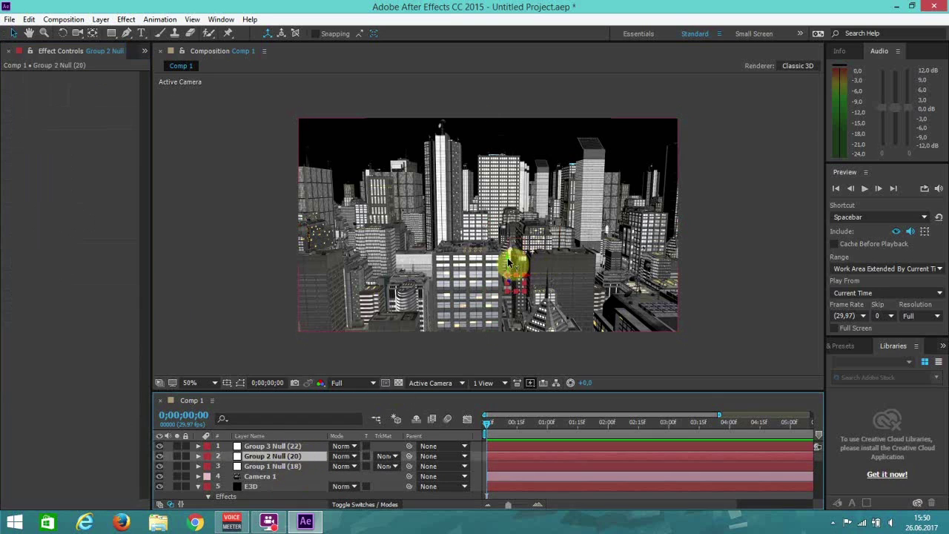
left_click_drag(509, 260, 510, 250)
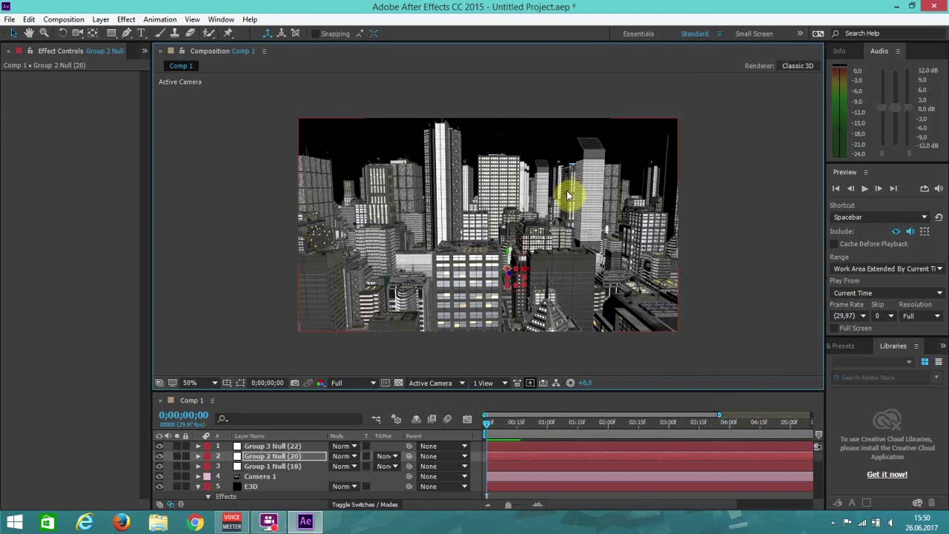
left_click(274, 448)
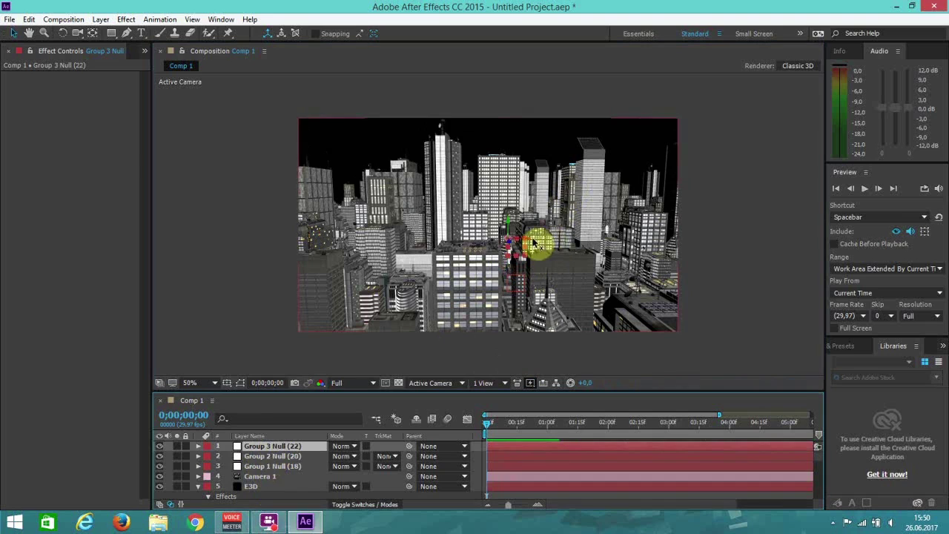
left_click_drag(509, 223, 513, 210)
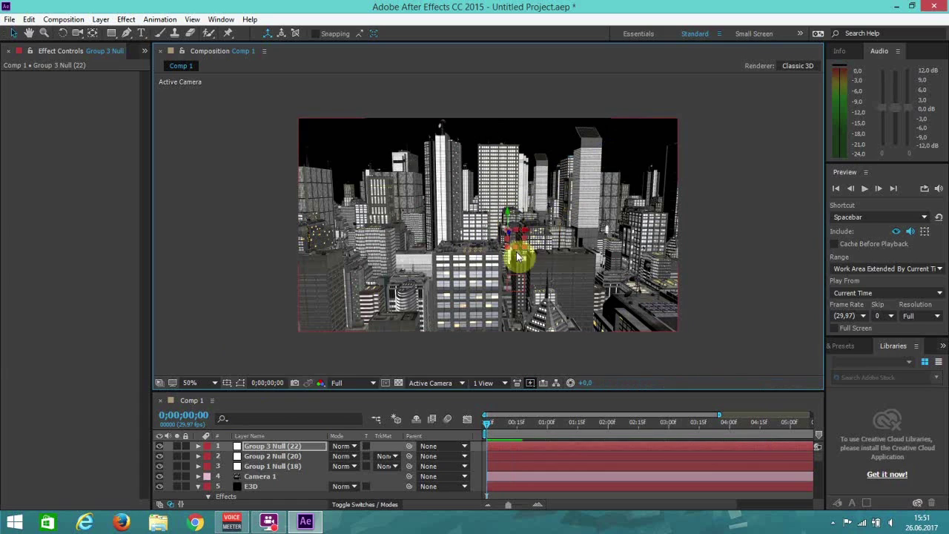
left_click_drag(512, 234, 508, 223)
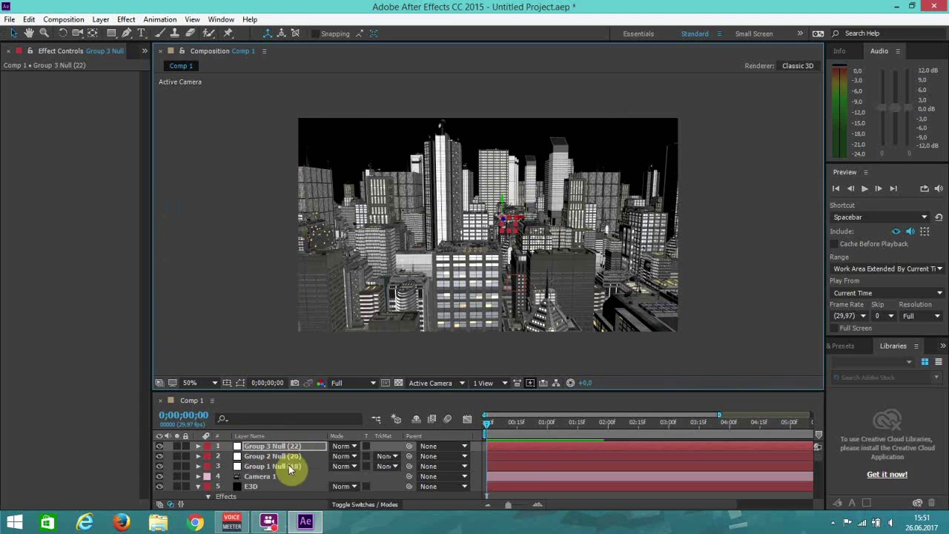
Set the Group 3 Particle Replicator to the Plane shape with a particle count of 4
left_click(258, 487)
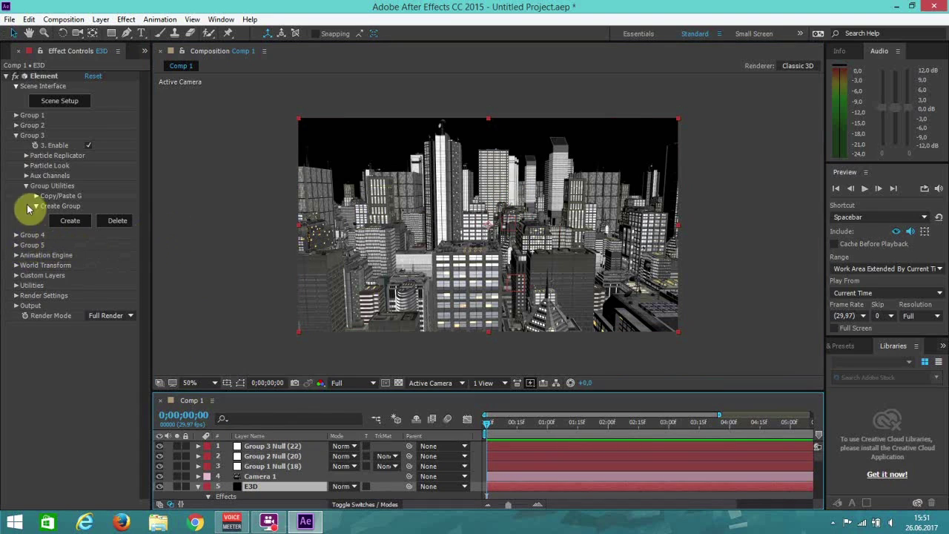
left_click(34, 158)
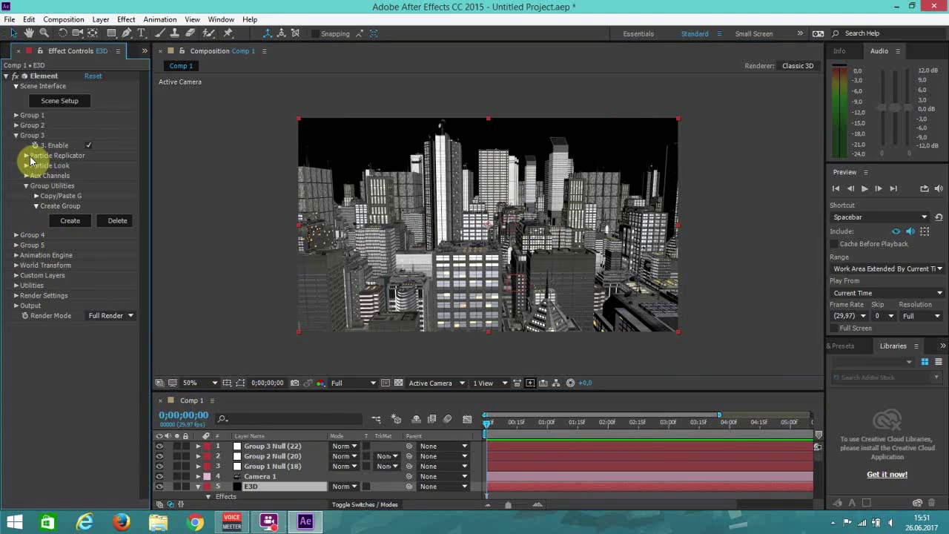
left_click(28, 156)
left_click(104, 176)
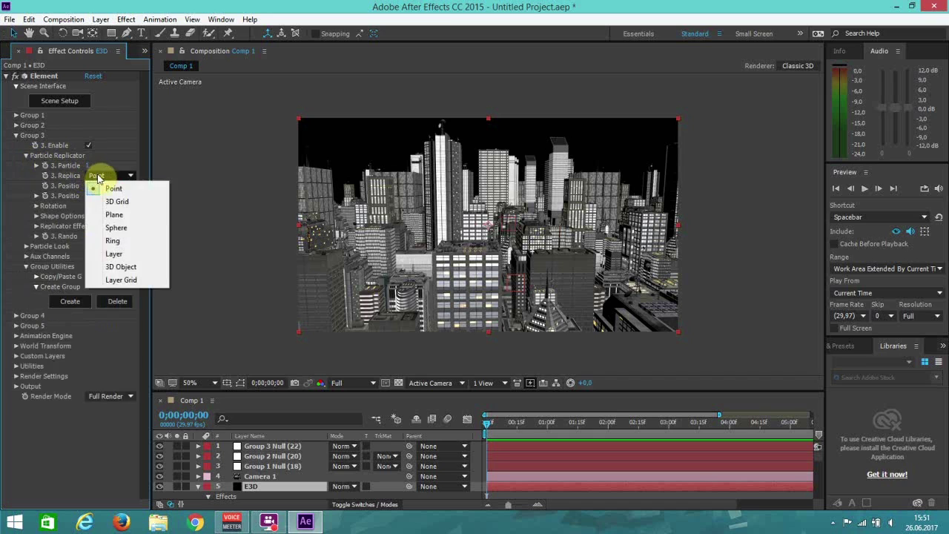
left_click(116, 216)
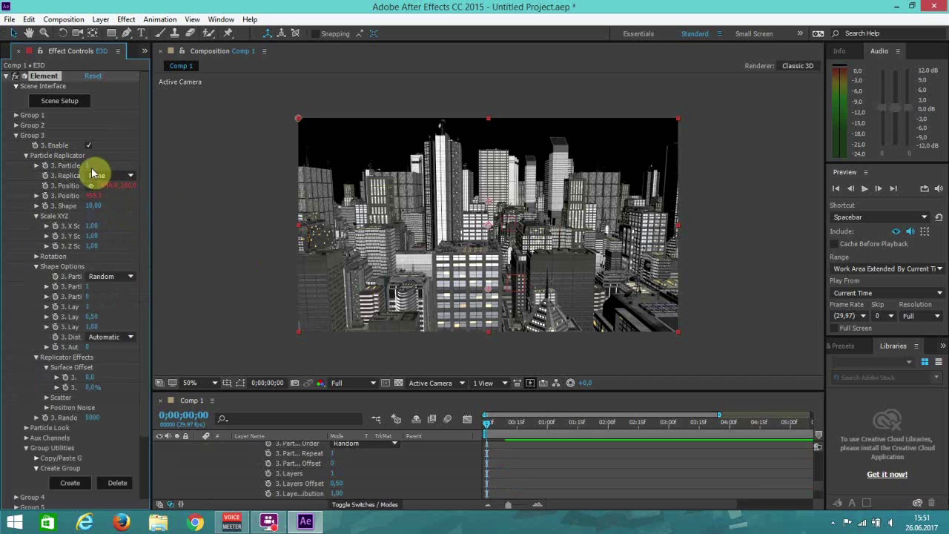
left_click(89, 167)
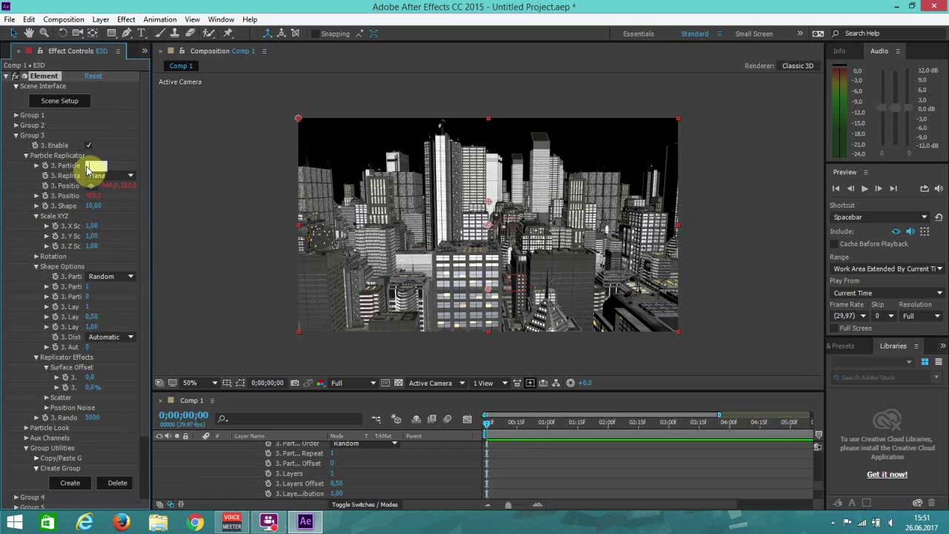
type("4")
left_click(86, 168)
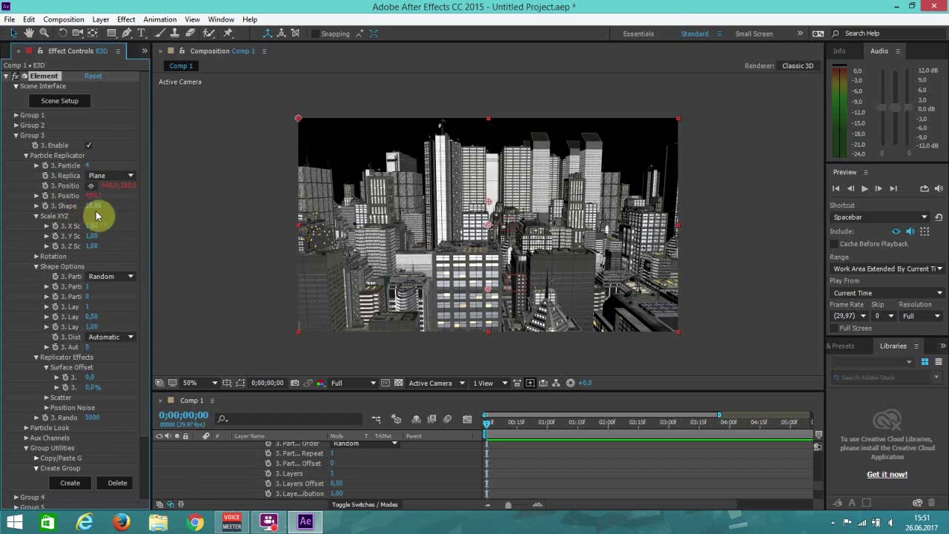
Widen the effect controls and adjust Group 3's Shape Scale to 13.90
left_click_drag(151, 205, 241, 201)
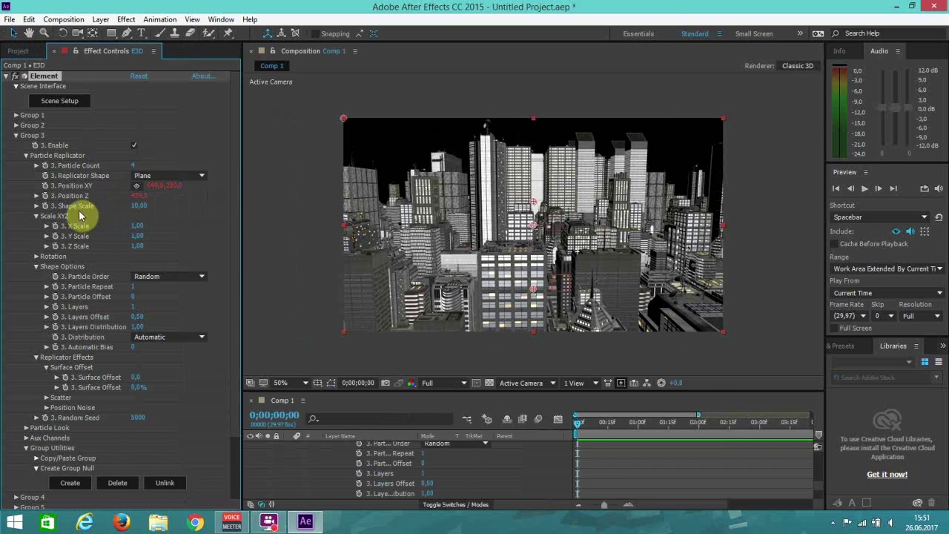
left_click_drag(146, 215, 177, 211)
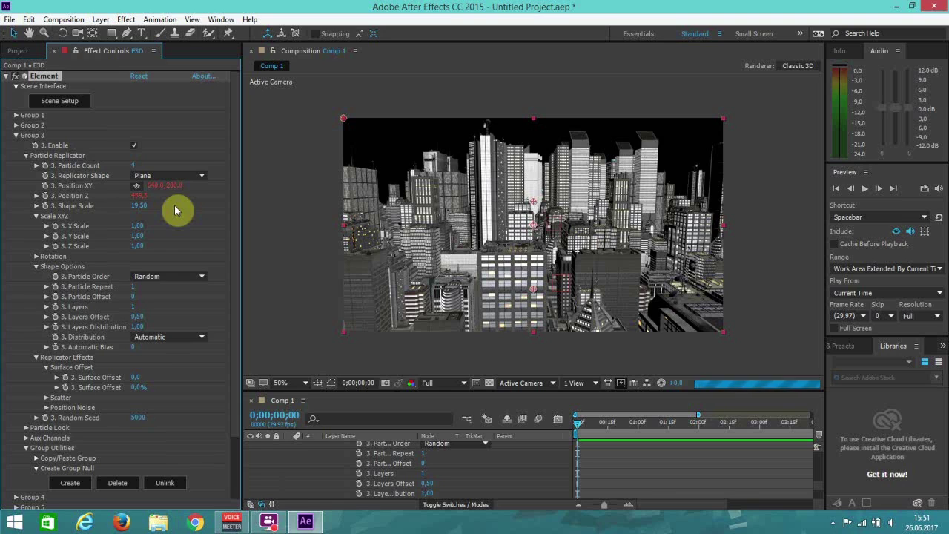
left_click_drag(174, 207, 125, 216)
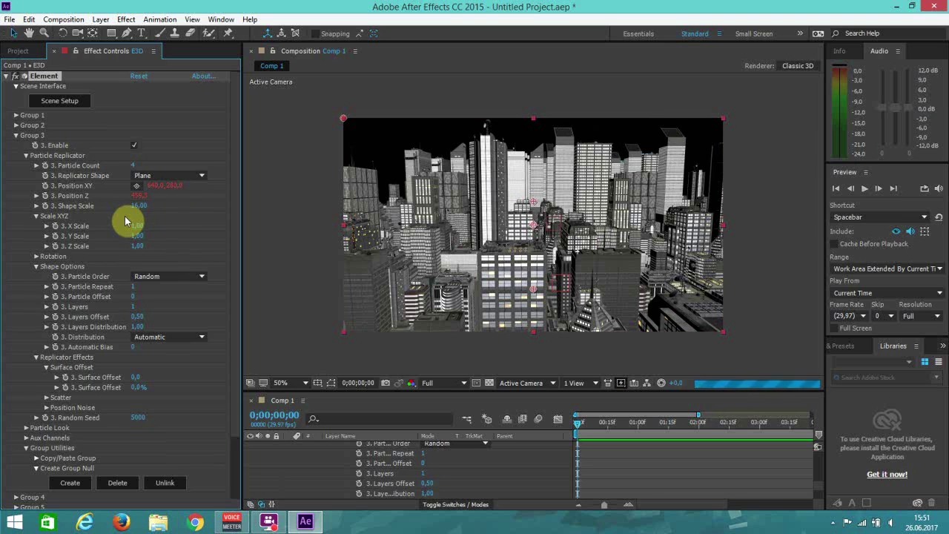
left_click_drag(132, 210, 134, 216)
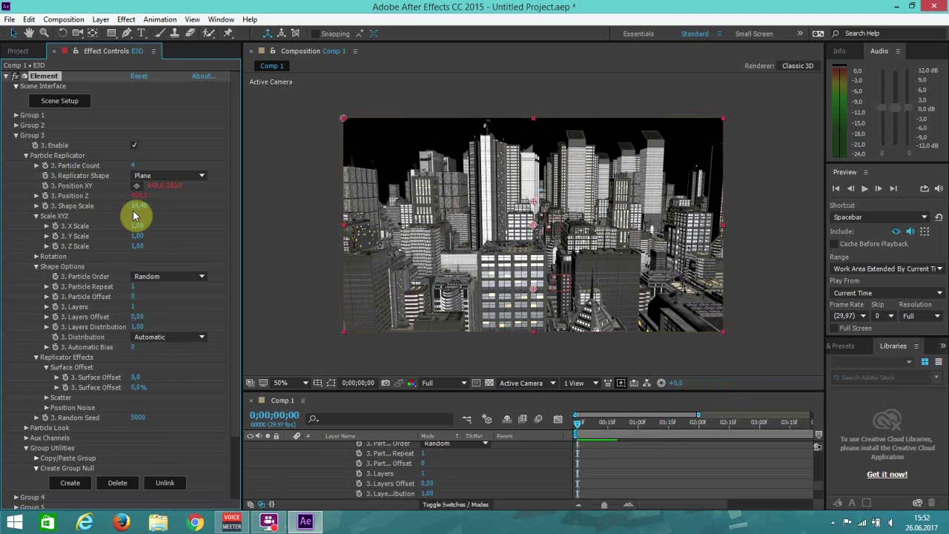
key("ctrl+z")
Set Group 3's Particle Count to 2 and reduce its Shape Scale to 12.70
left_click(133, 166)
type("2")
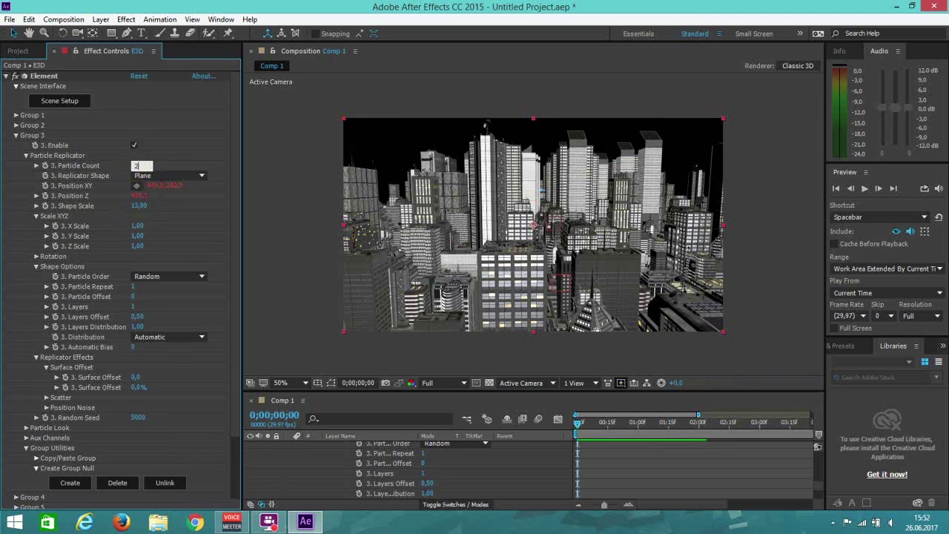
key("Return")
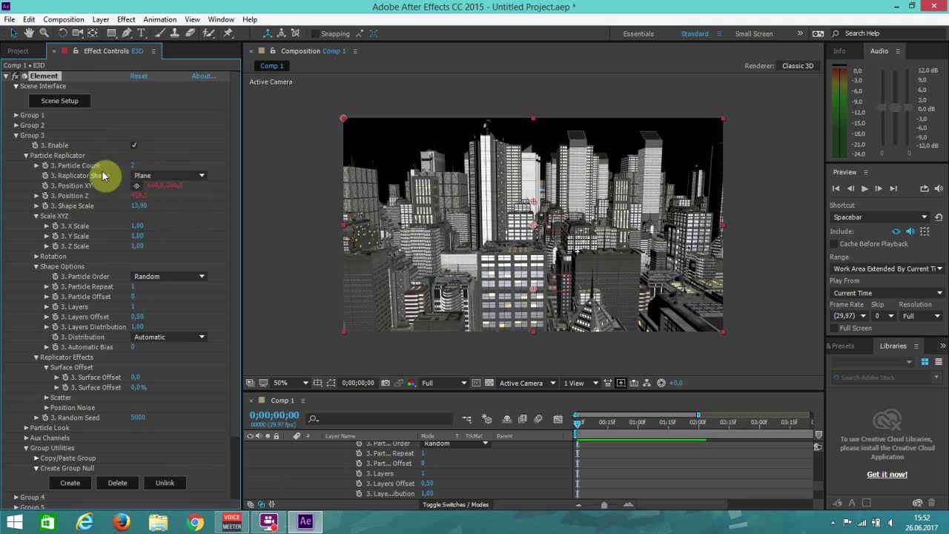
left_click_drag(137, 206, 129, 211)
Reposition the Group 3 null so its towers sit lower behind the city, and orbit the camera to a lower viewpoint
scroll(393, 483, "down", 3)
scroll(393, 483, "up", 10)
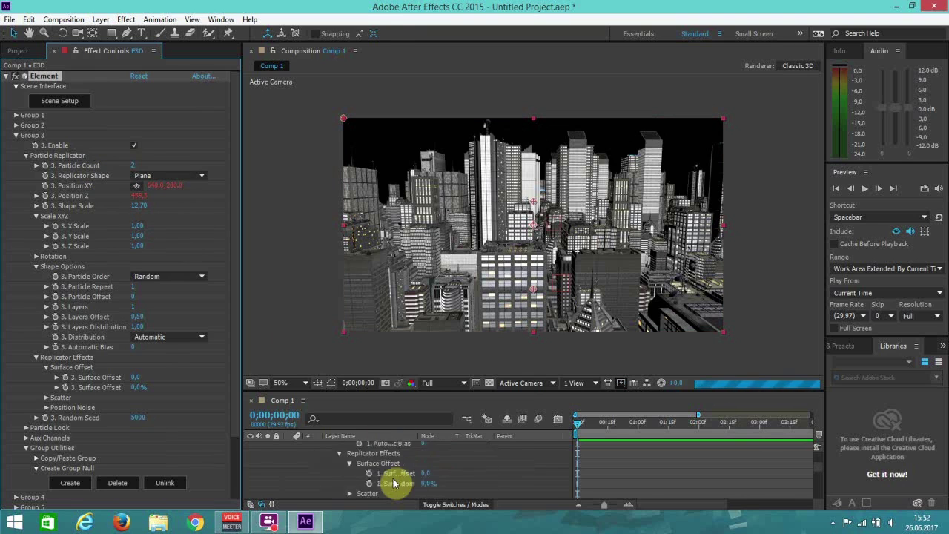
left_click(380, 447)
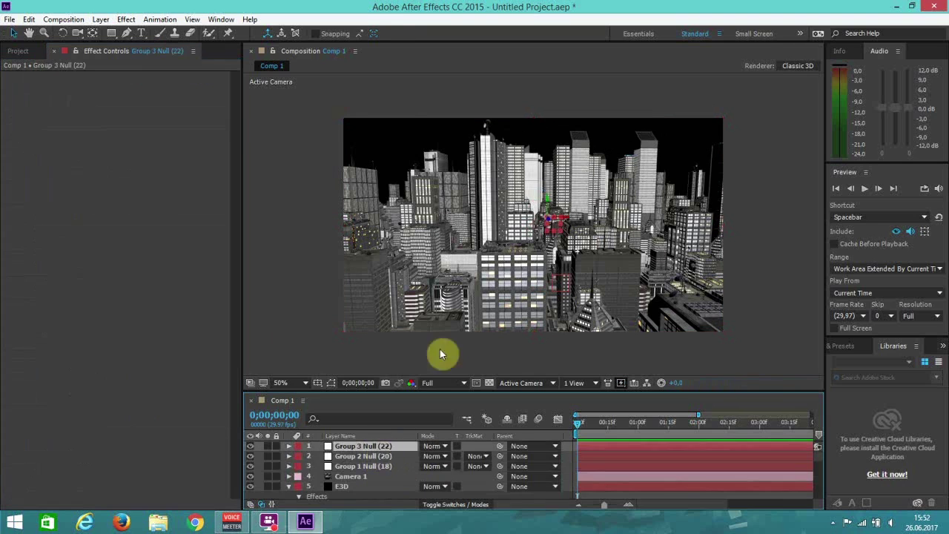
left_click(548, 201)
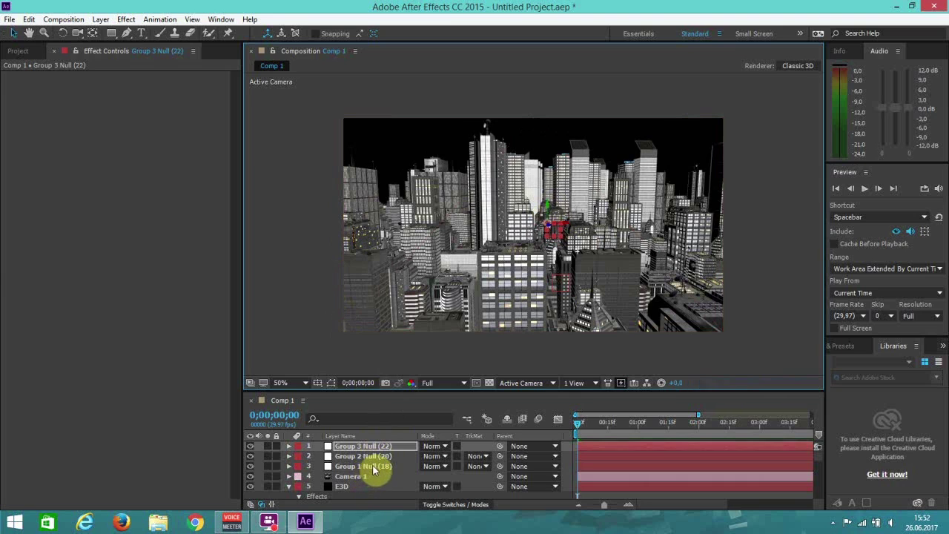
left_click(77, 33)
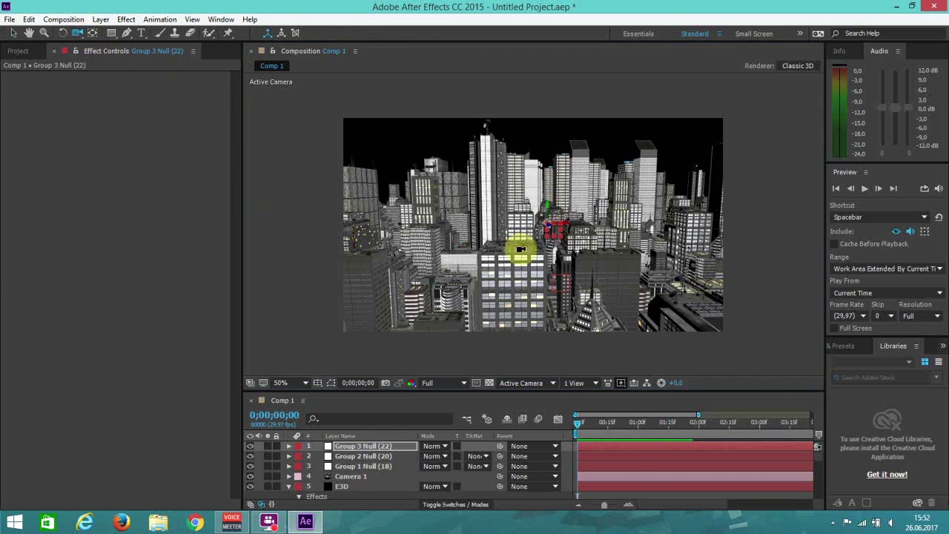
left_click(514, 247)
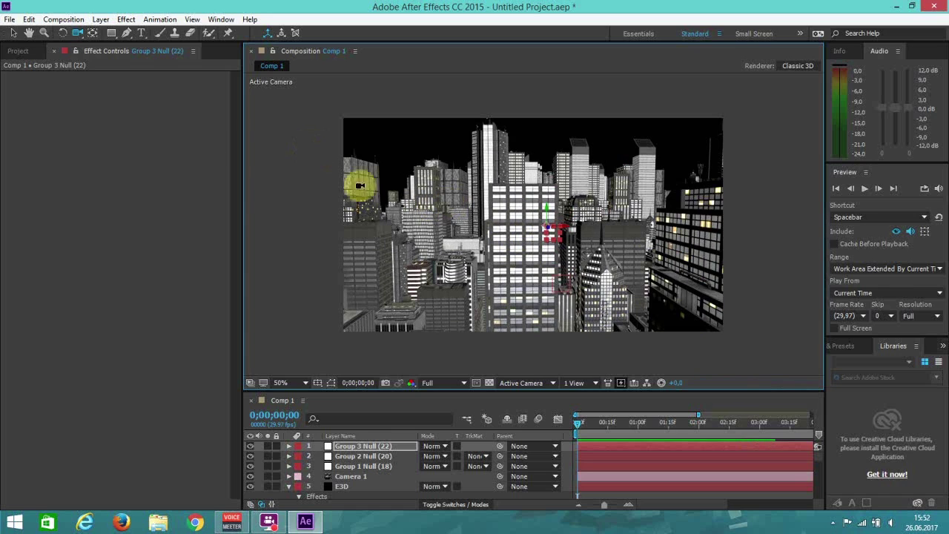
Select the Group 1, 2 and 3 nulls and move them together farther back along the Z axis
left_click(13, 34)
left_click(370, 449)
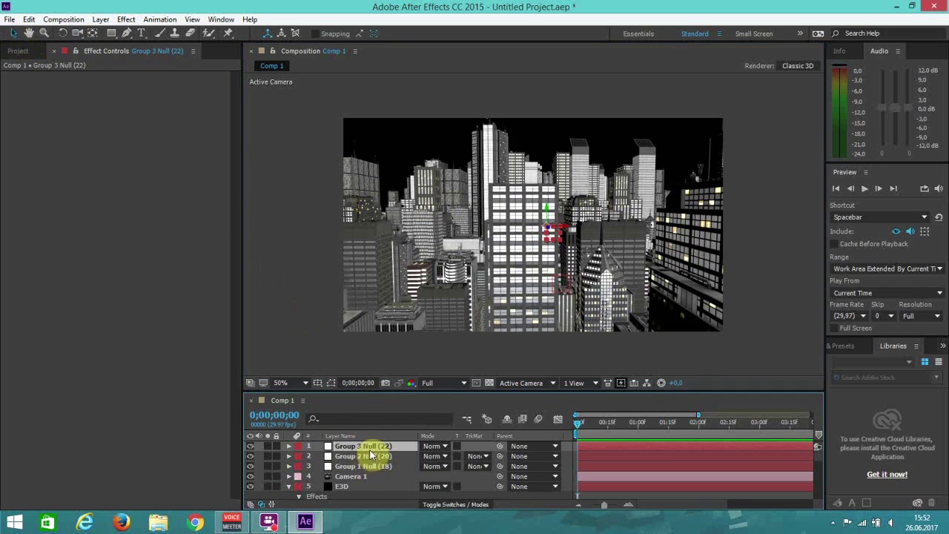
left_click(369, 455, "ctrl")
left_click(367, 466, "ctrl")
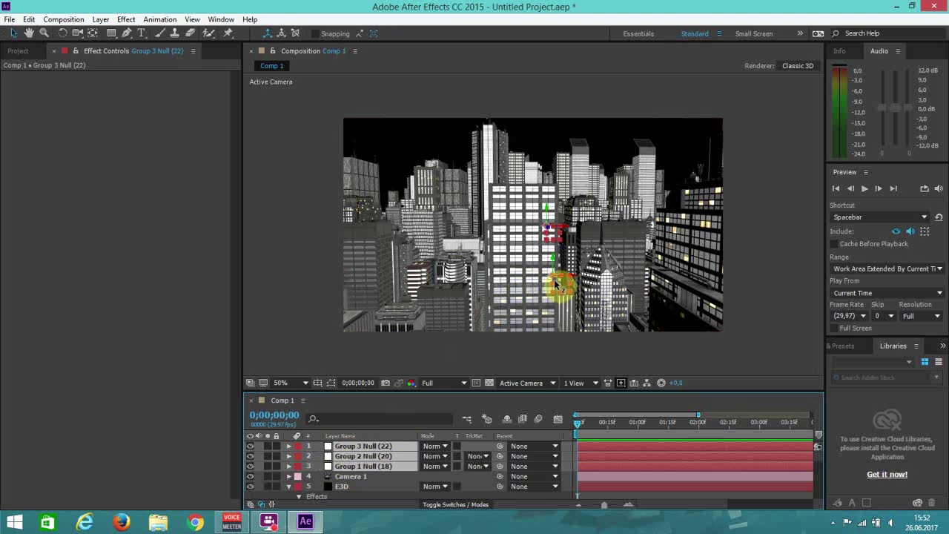
left_click(554, 279)
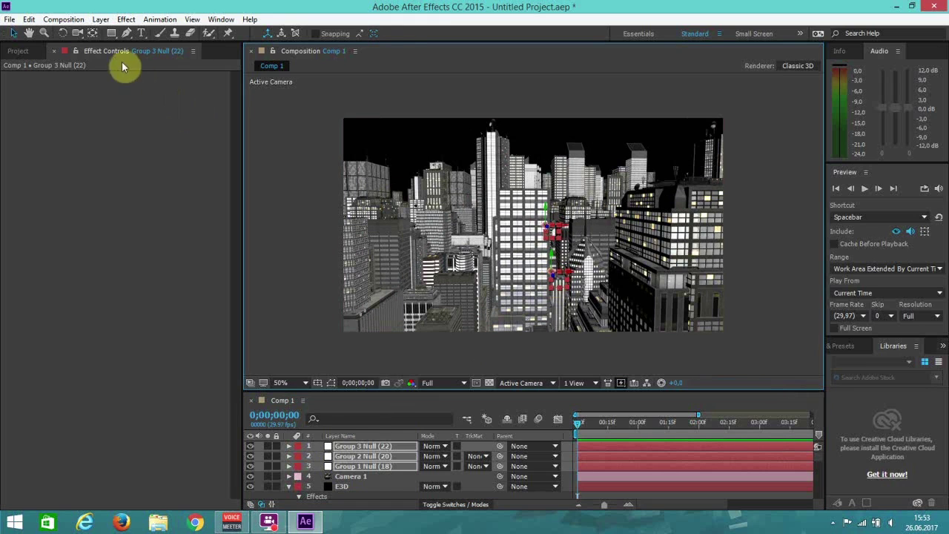
Orbit the camera in small adjustments to frame the skyline between the foreground skyscrapers, with dark sky above
left_click(77, 32)
left_click(491, 199)
left_click_drag(491, 199, 494, 207)
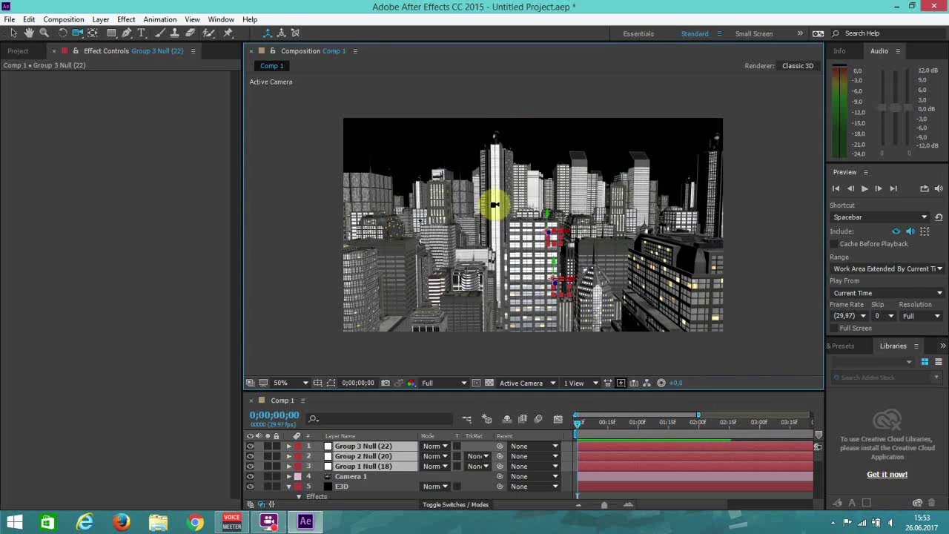
left_click(494, 200)
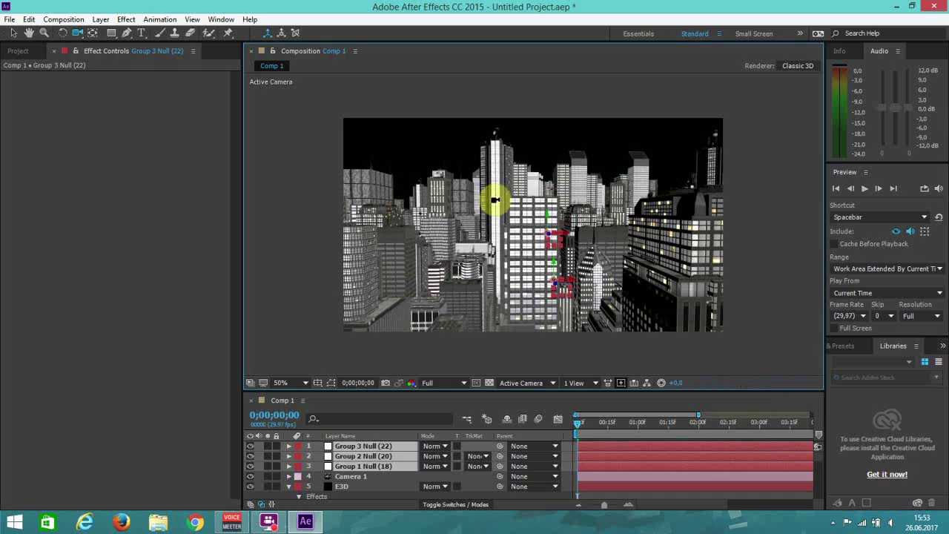
left_click_drag(495, 201, 495, 212)
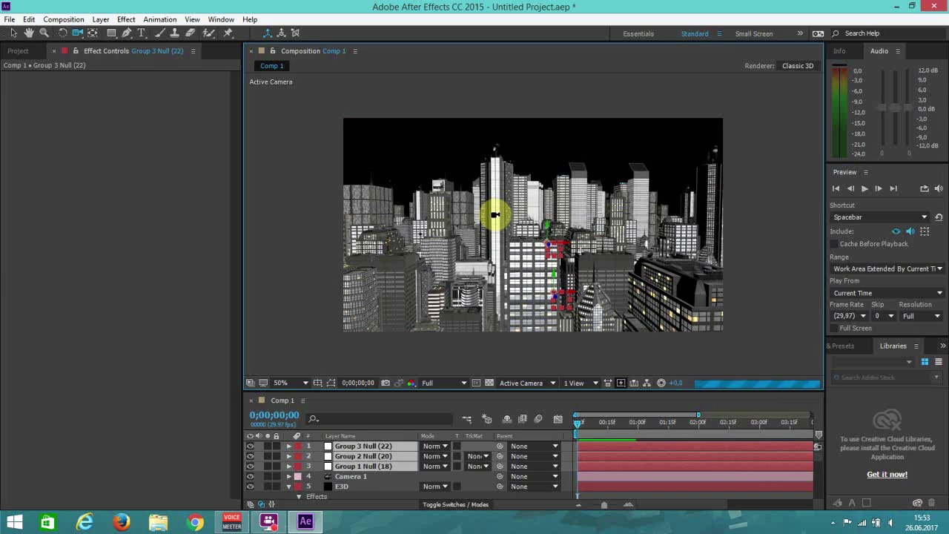
left_click_drag(497, 213, 499, 213)
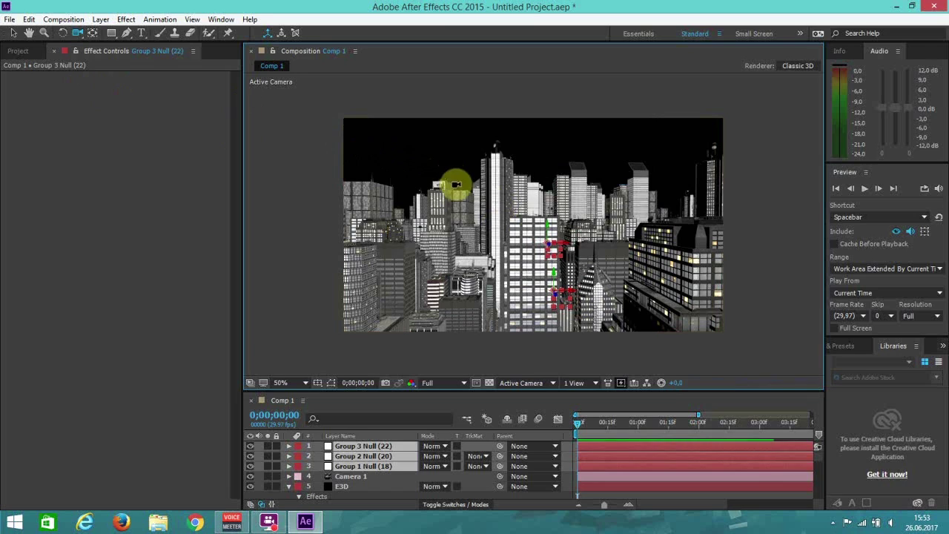
left_click_drag(468, 194, 465, 194)
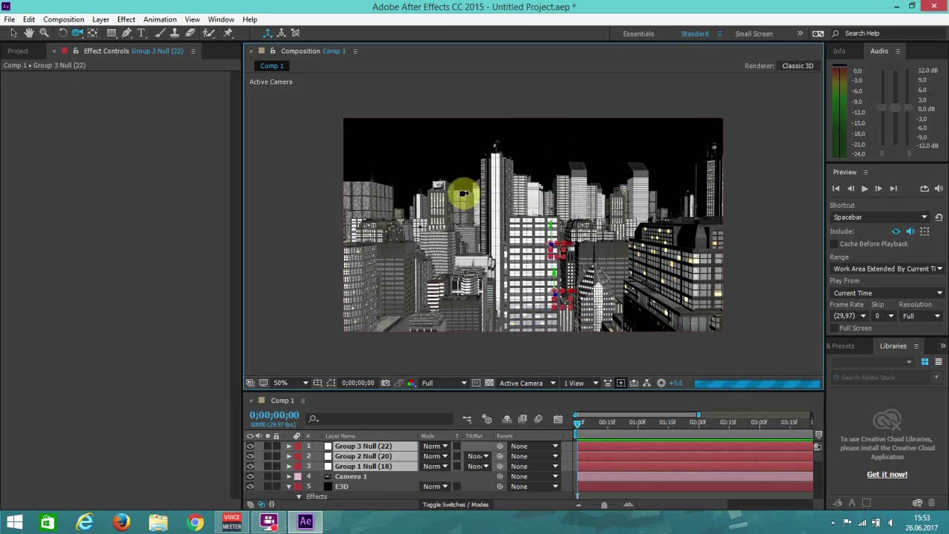
left_click_drag(464, 194, 480, 201)
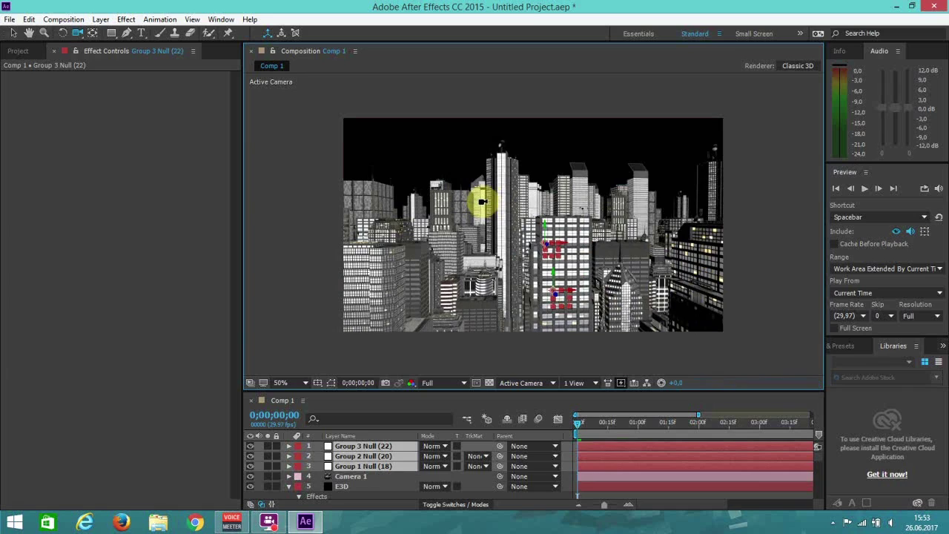
left_click_drag(481, 200, 479, 195)
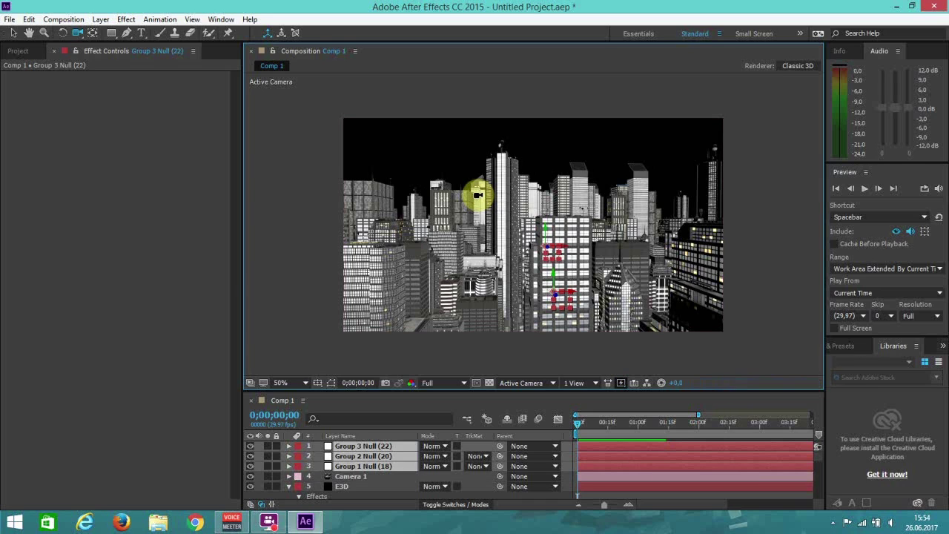
left_click_drag(478, 195, 477, 197)
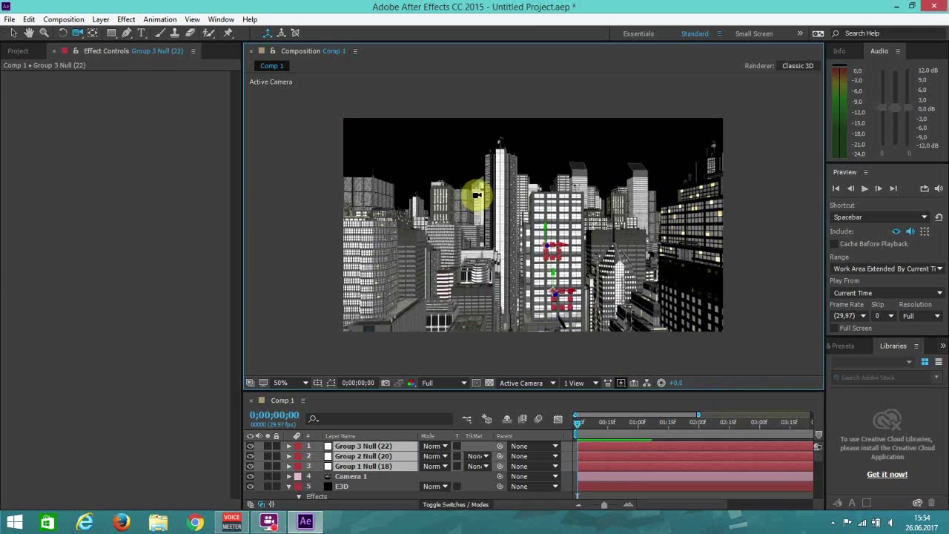
left_click(477, 195)
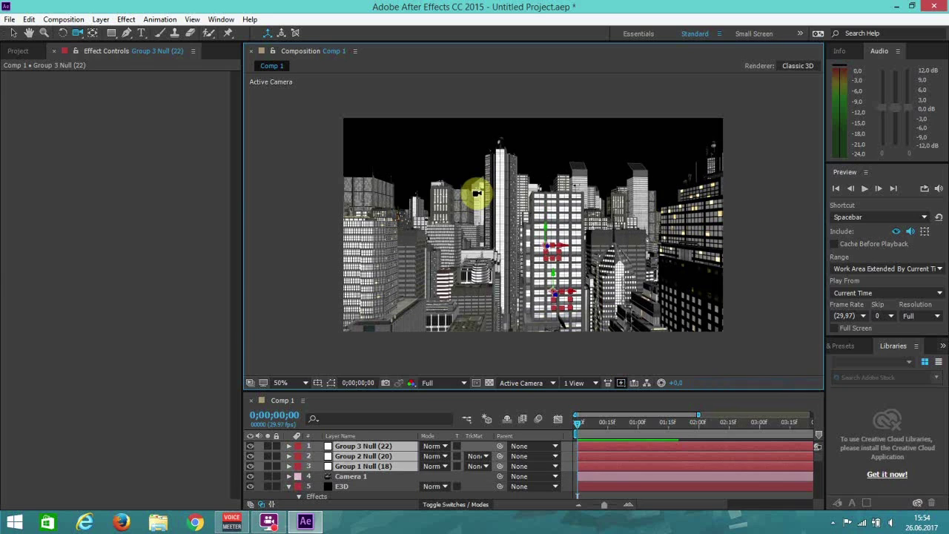
left_click(451, 195)
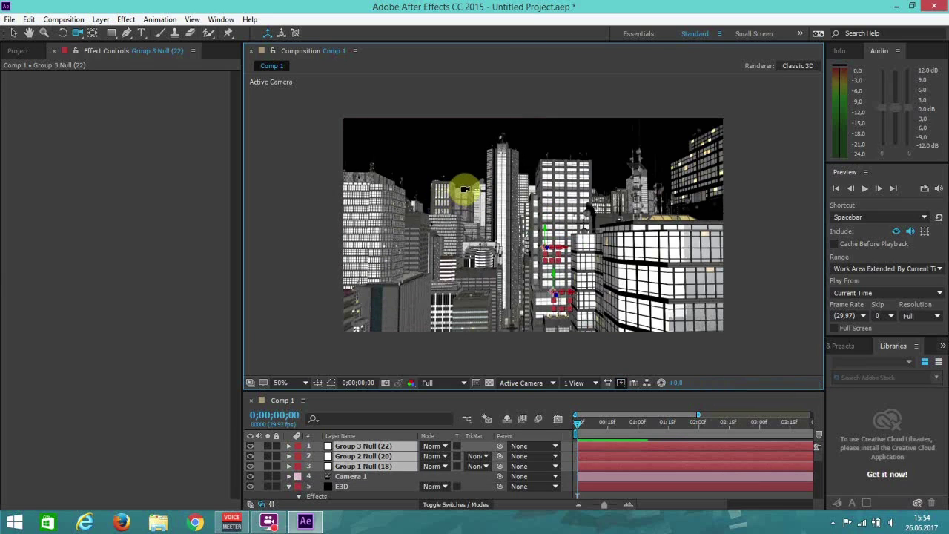
left_click_drag(465, 189, 464, 198)
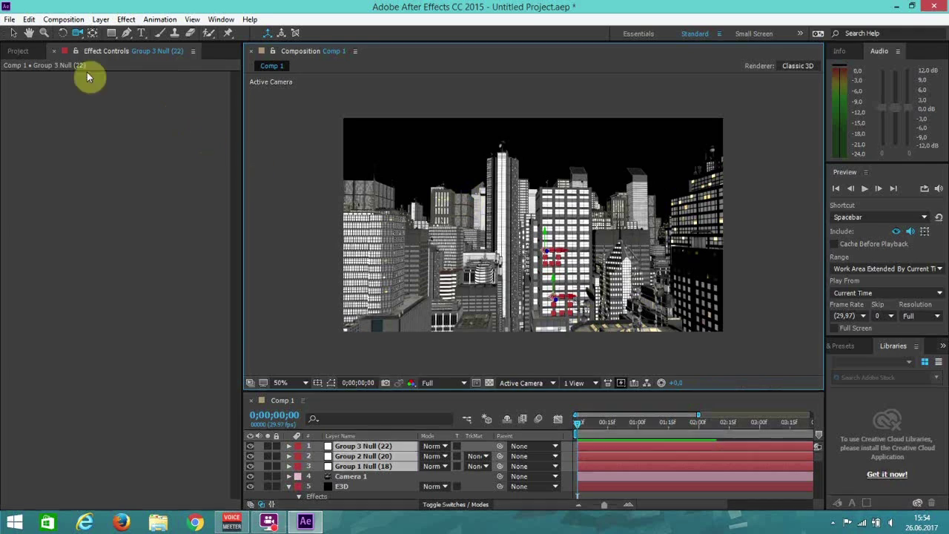
Refine the framing with the Track Z and orbit camera tools so large foreground buildings flank the central tower
left_click_drag(72, 34, 111, 67)
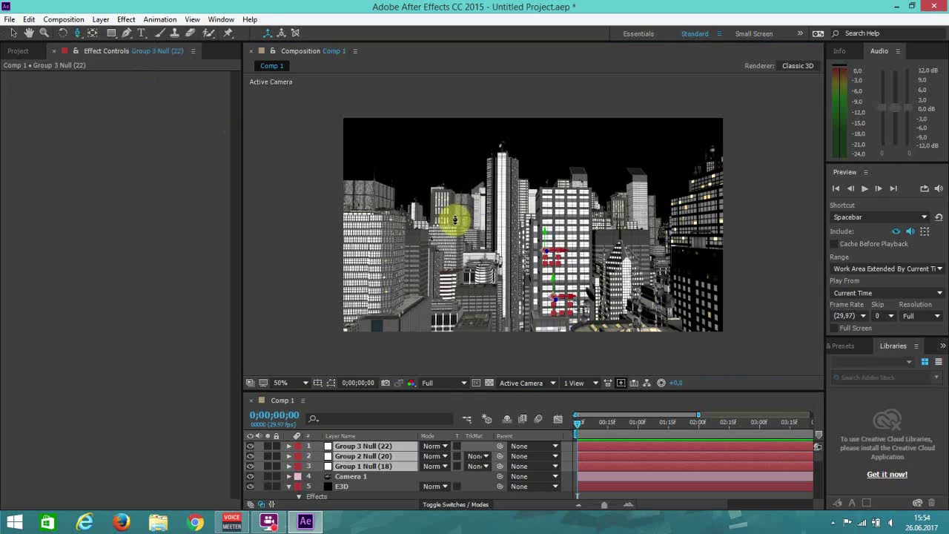
left_click(455, 219)
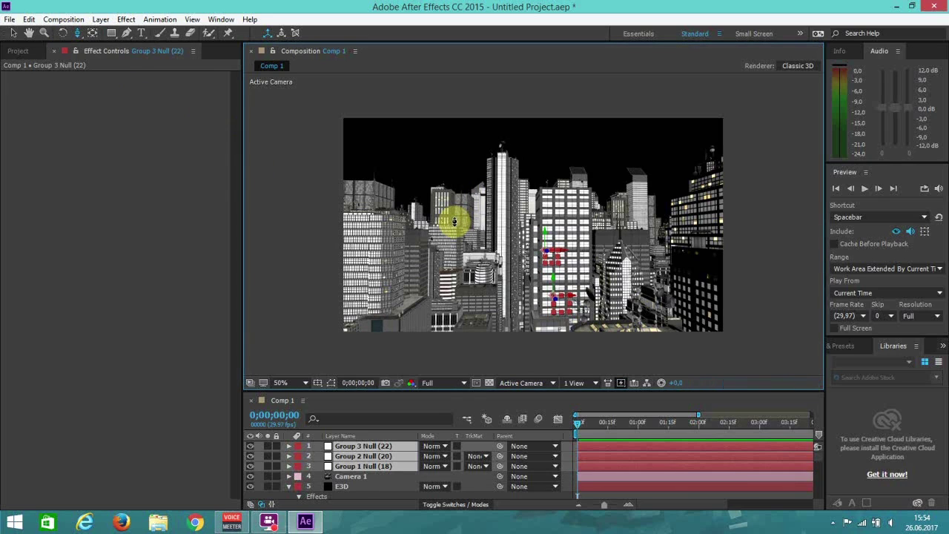
left_click(77, 32)
left_click(97, 33)
left_click(501, 242)
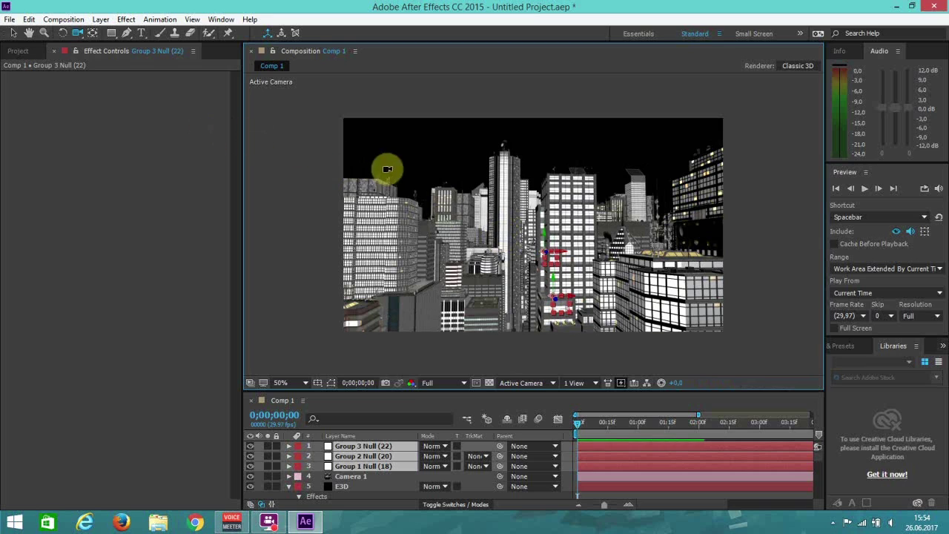
left_click(79, 38)
left_click(103, 71)
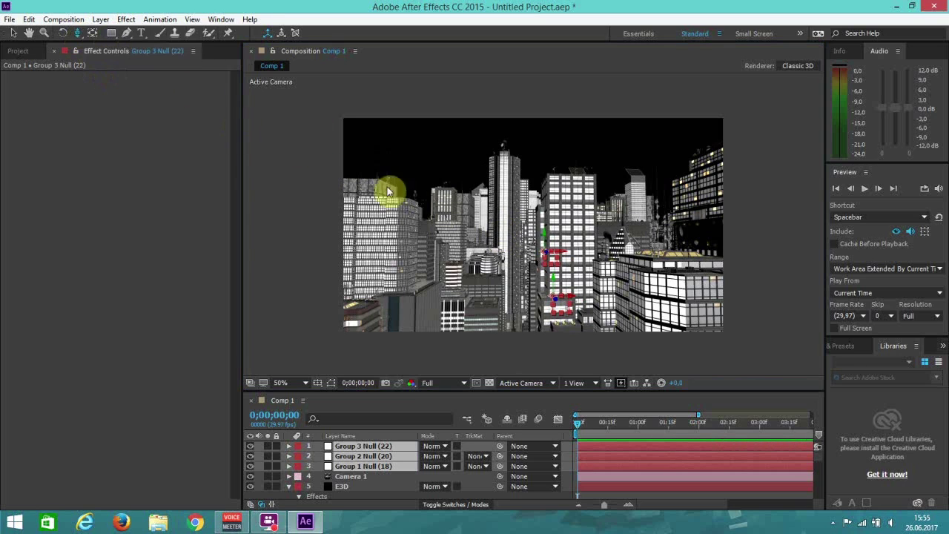
left_click_drag(421, 212, 422, 211)
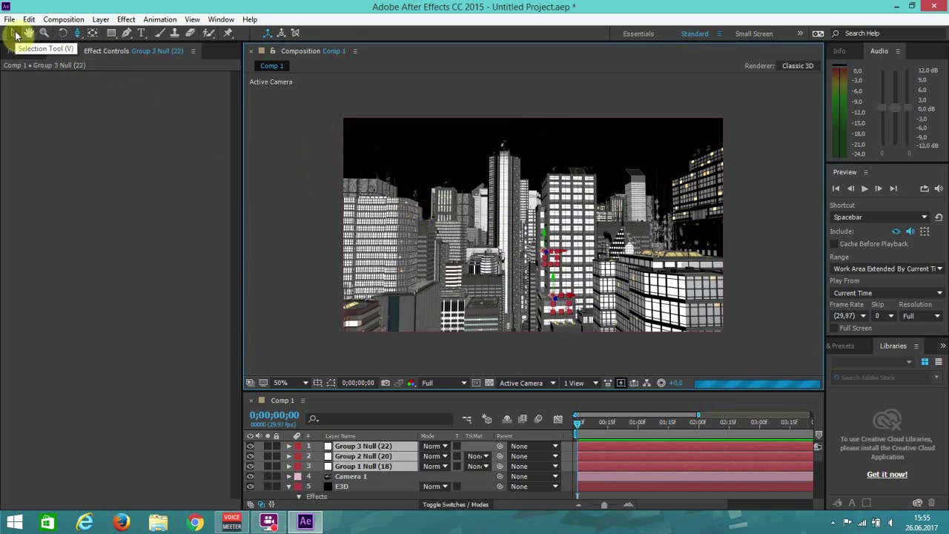
Add a point light with the color black (000000) and an intensity of -232%
left_click(14, 34)
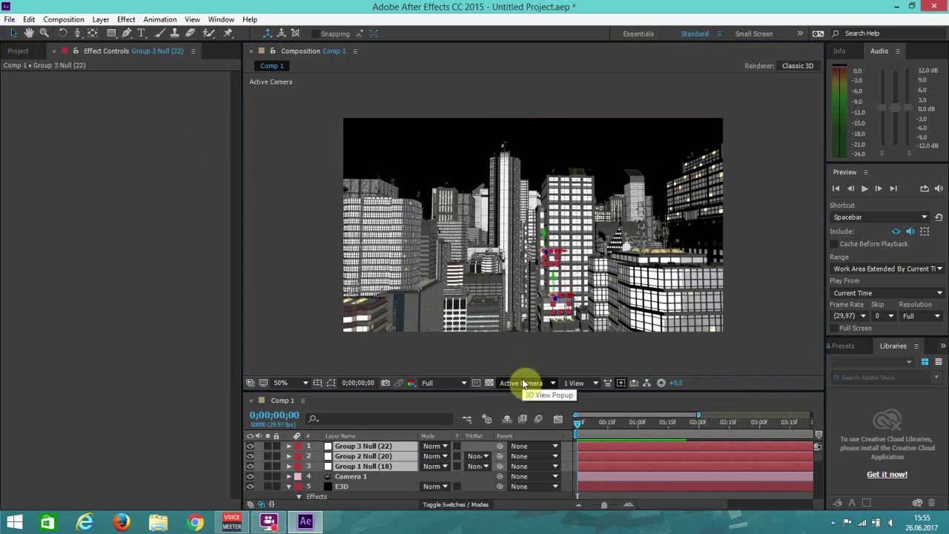
left_click(101, 19)
mouse_move(117, 32)
left_click(416, 58)
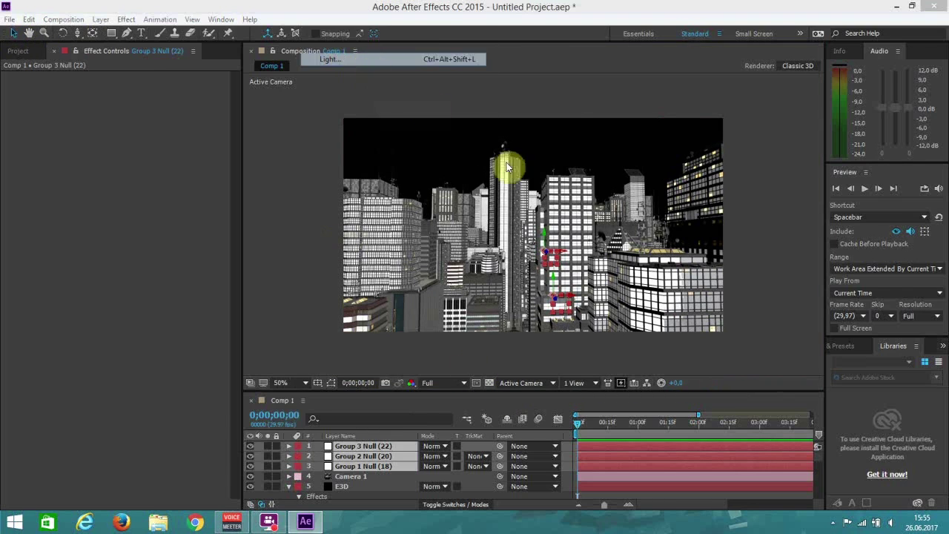
left_click_drag(464, 197, 331, 183)
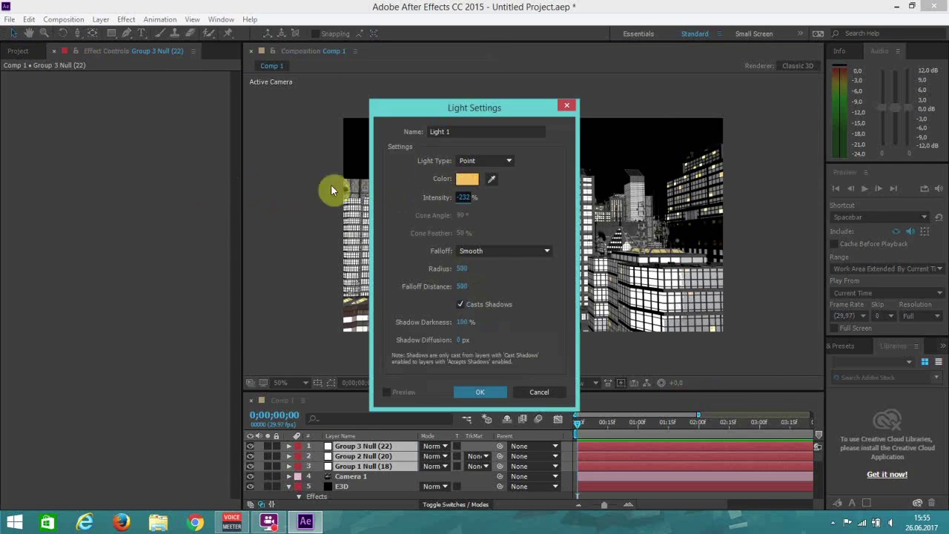
left_click(459, 180)
left_click_drag(95, 264, 14, 339)
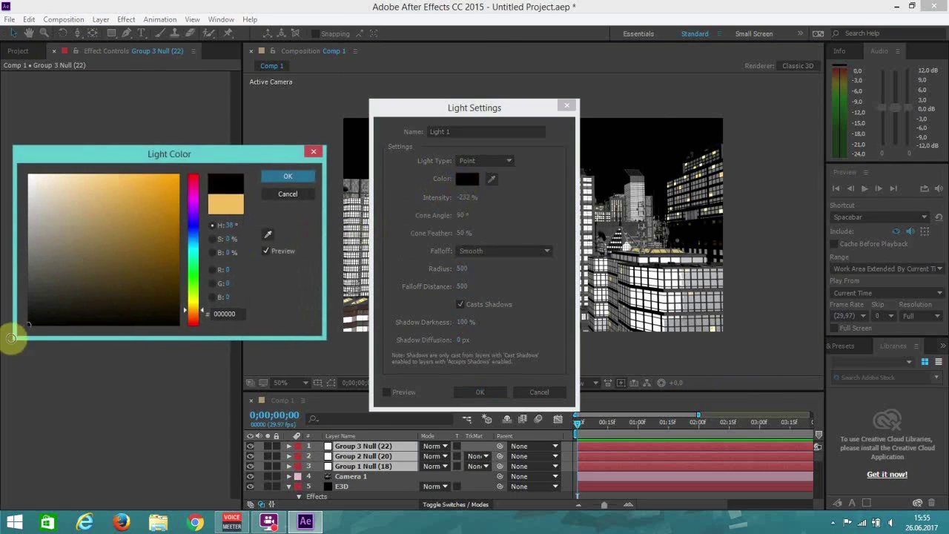
left_click(283, 176)
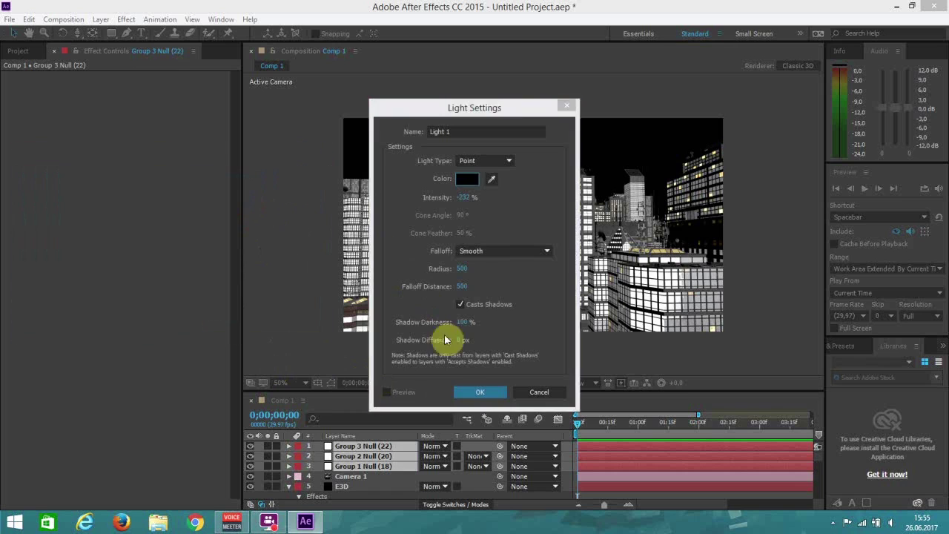
left_click(469, 388)
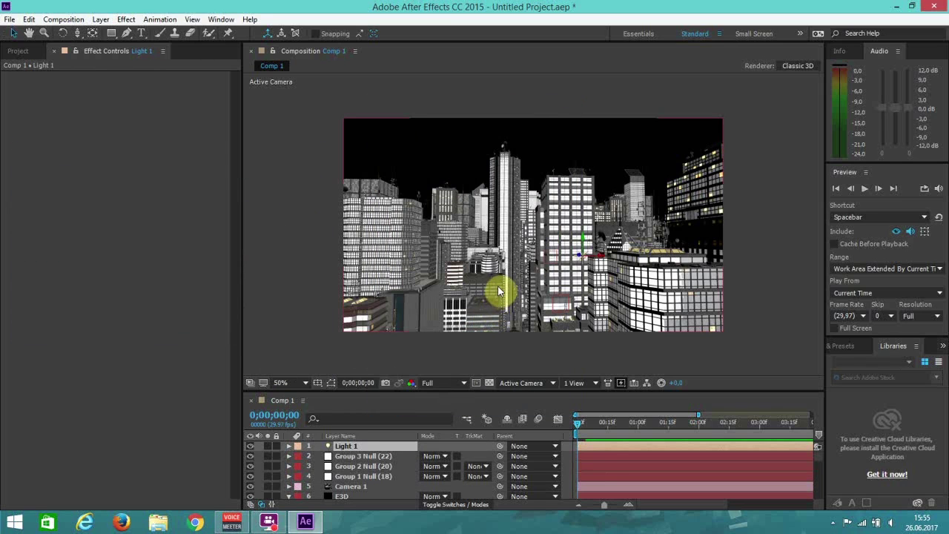
Enlarge the timeline area, raise Light 1 above the skyline, and collapse the E3D layer's properties
left_click_drag(626, 391, 636, 355)
left_click(367, 412)
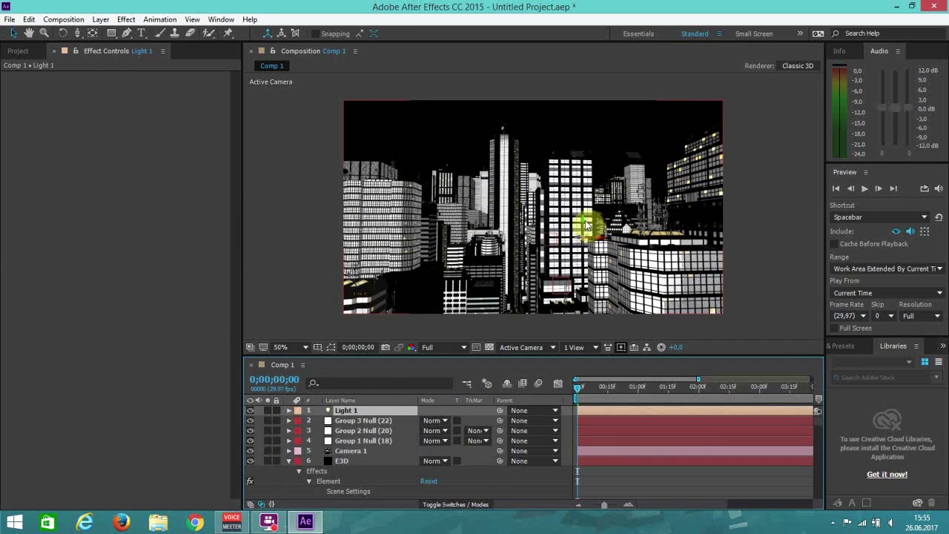
left_click_drag(583, 220, 604, 34)
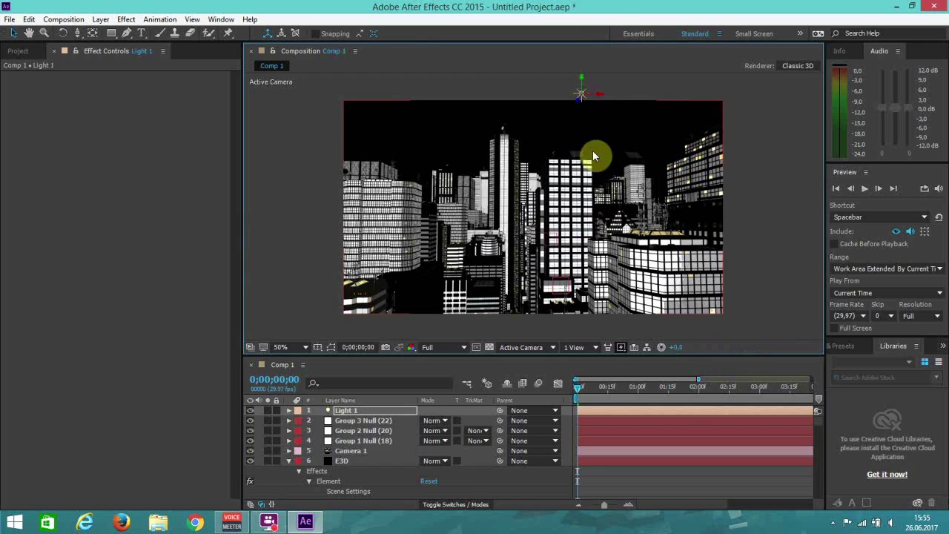
left_click(290, 461)
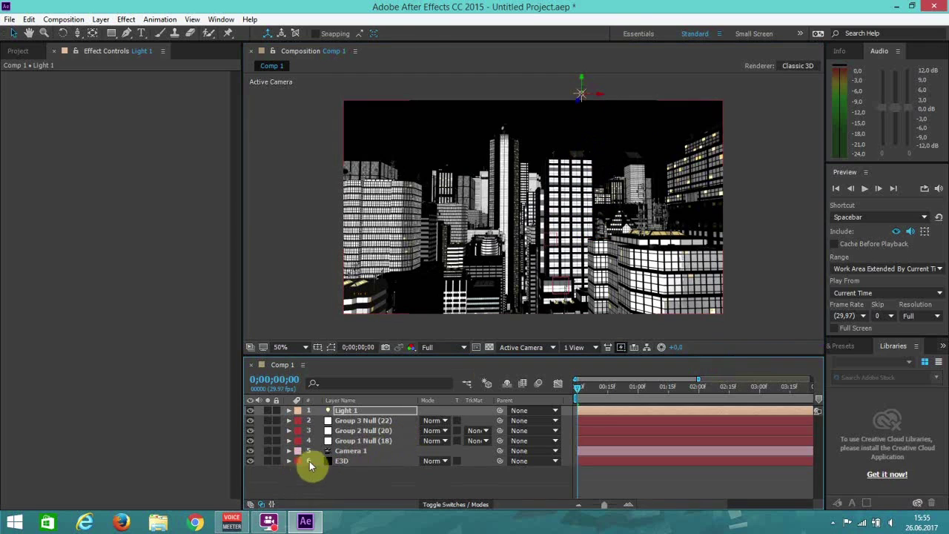
Add a second point light with the color white (FFFFFF) and an intensity of 50%, and raise it toward the central-right tower's roof
left_click(336, 461)
scroll(222, 356, "down", 3)
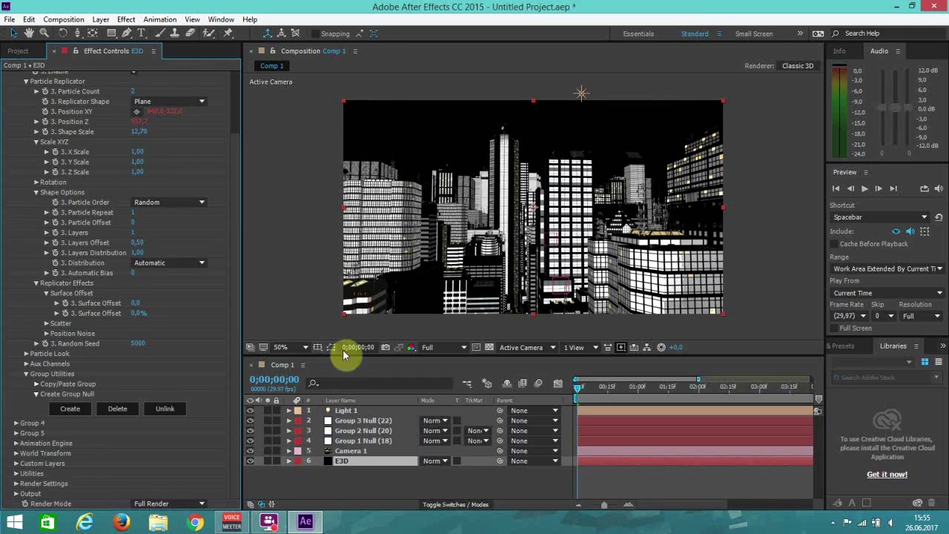
left_click(101, 19)
mouse_move(113, 34)
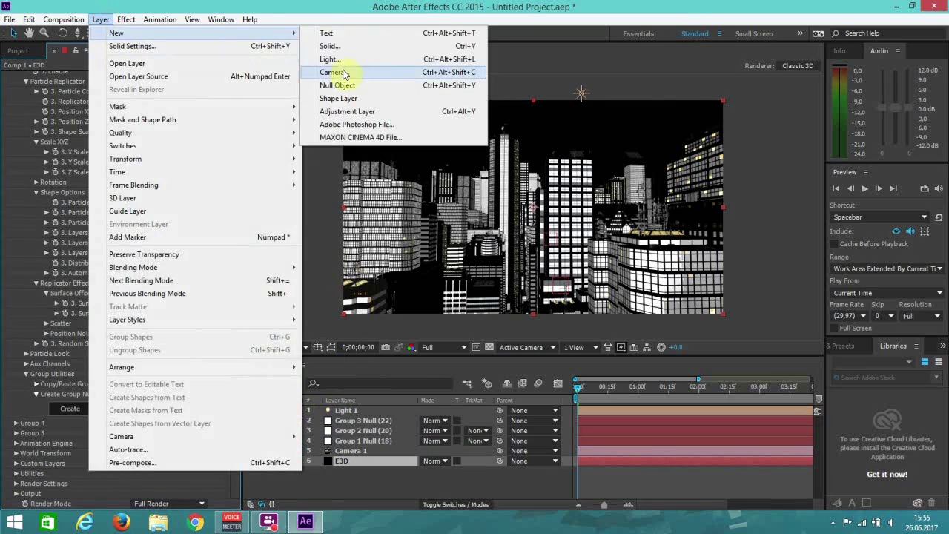
left_click(342, 59)
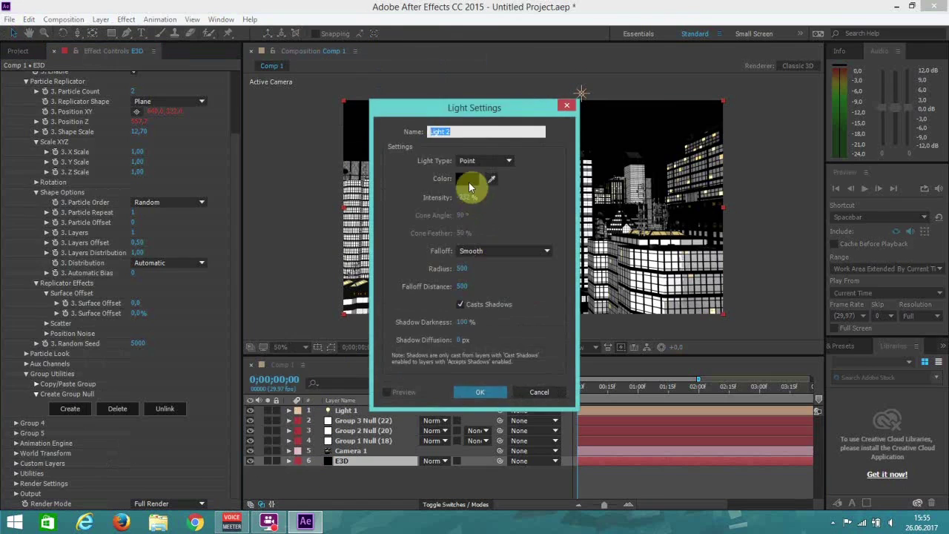
left_click(465, 181)
left_click_drag(33, 194, 25, 153)
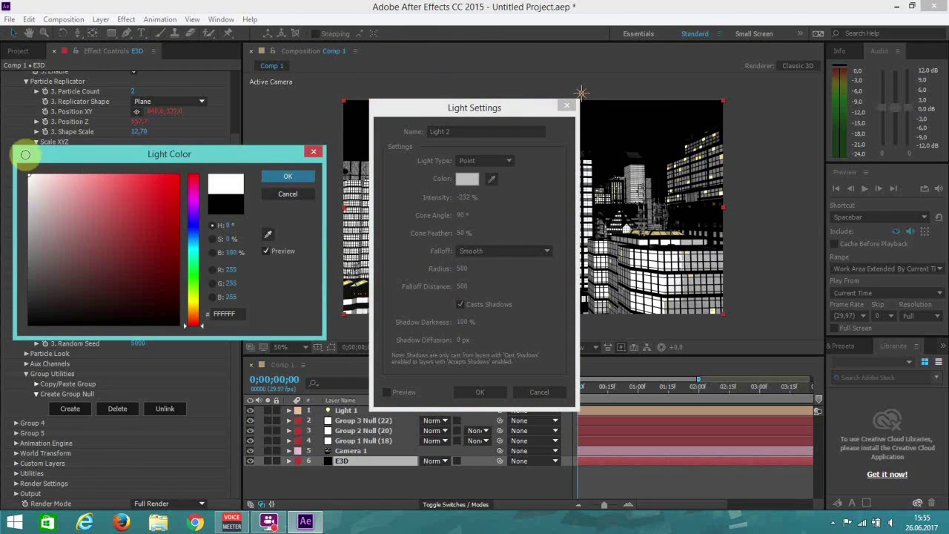
left_click(286, 183)
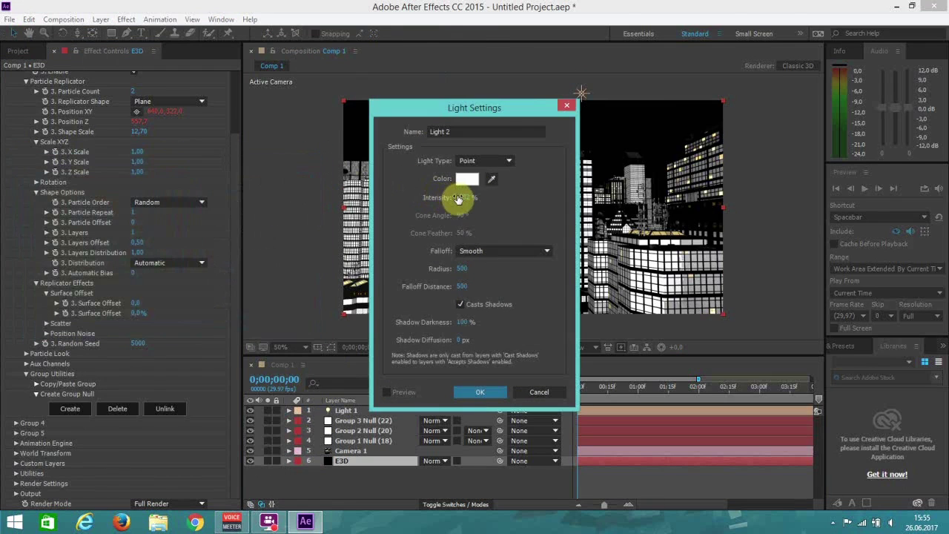
left_click(461, 196)
type("50")
key("Return")
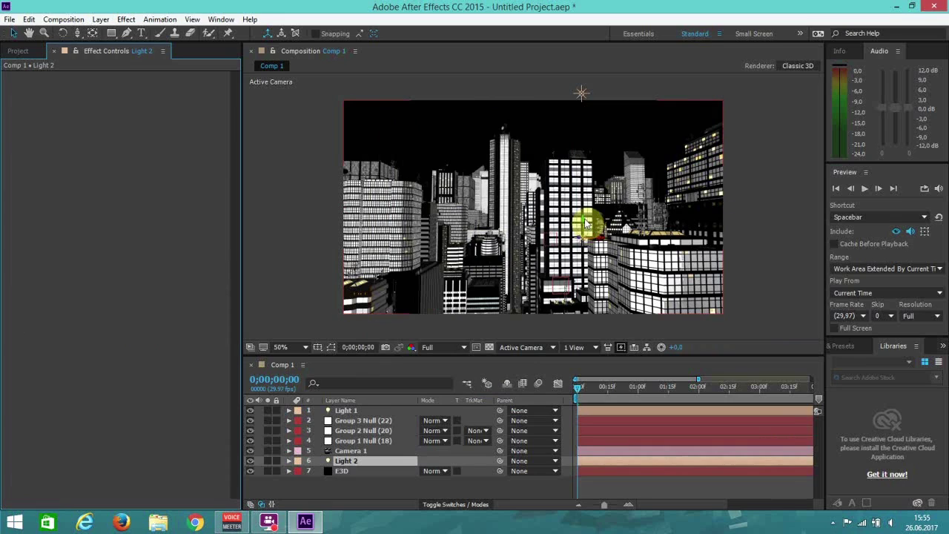
left_click_drag(584, 221, 601, 144)
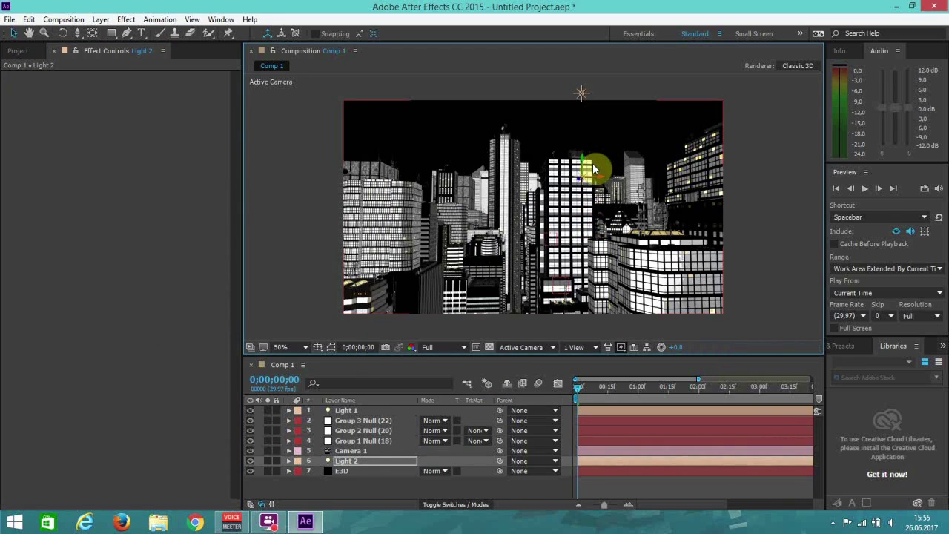
Apply the Dramatic lighting preset in the E3D layer's render settings and toggle the comp lights' visibility to compare their effect
left_click(352, 472)
scroll(131, 260, "down", 2)
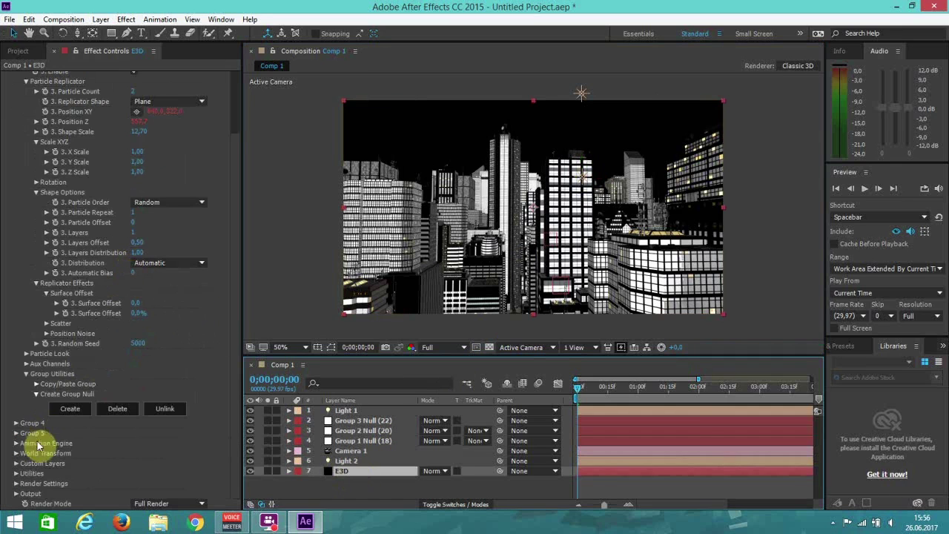
left_click(16, 484)
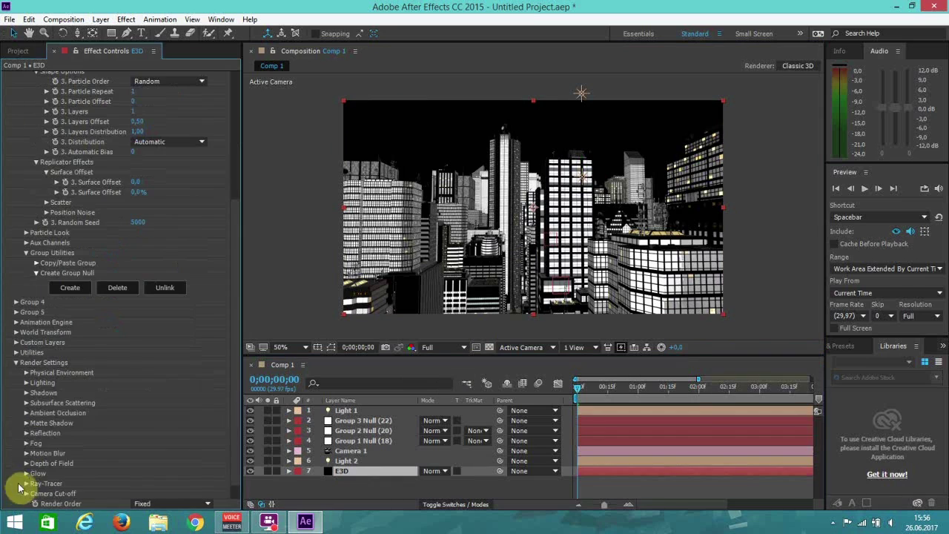
left_click(26, 383)
left_click(169, 412)
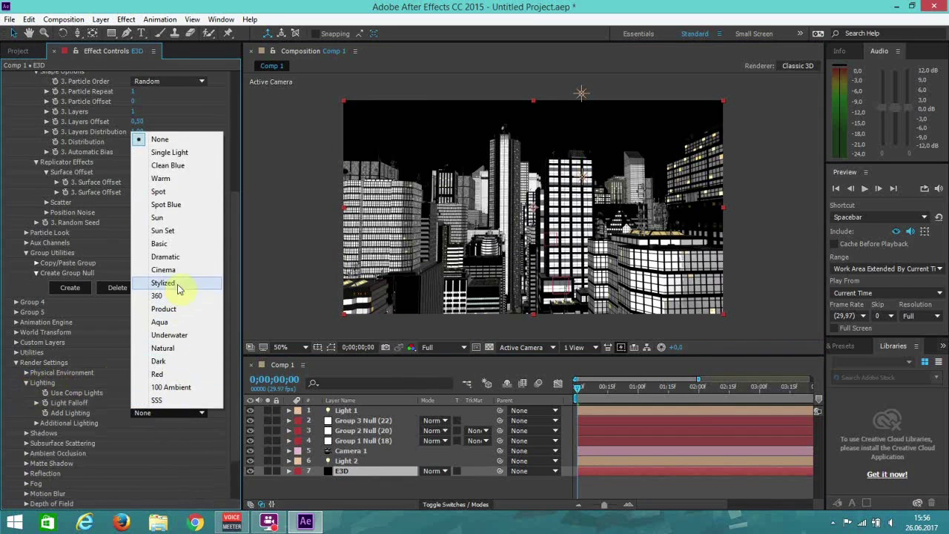
left_click(181, 259)
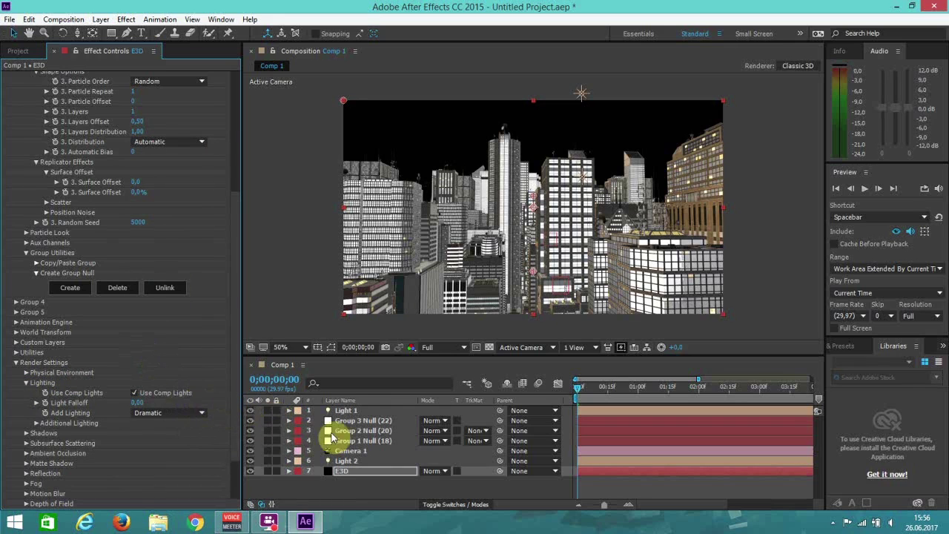
left_click(251, 461)
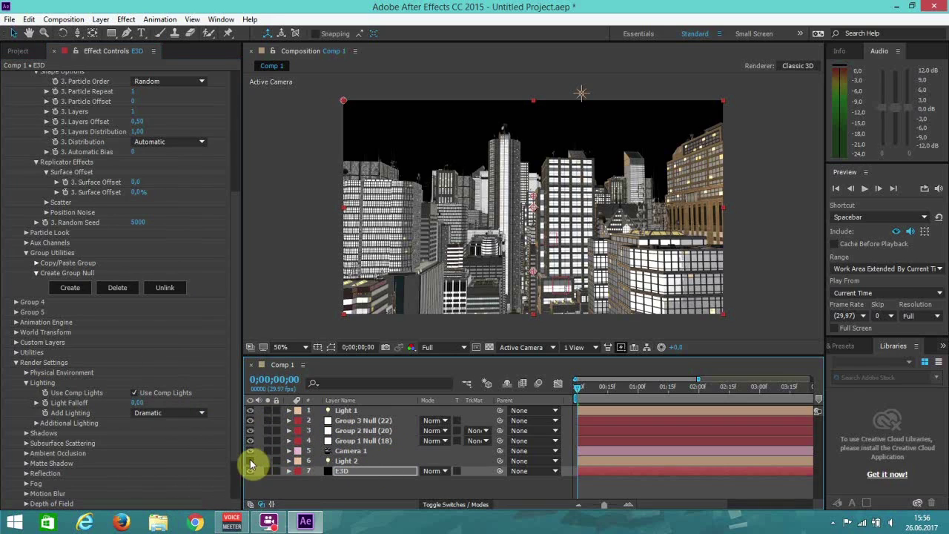
left_click(251, 461)
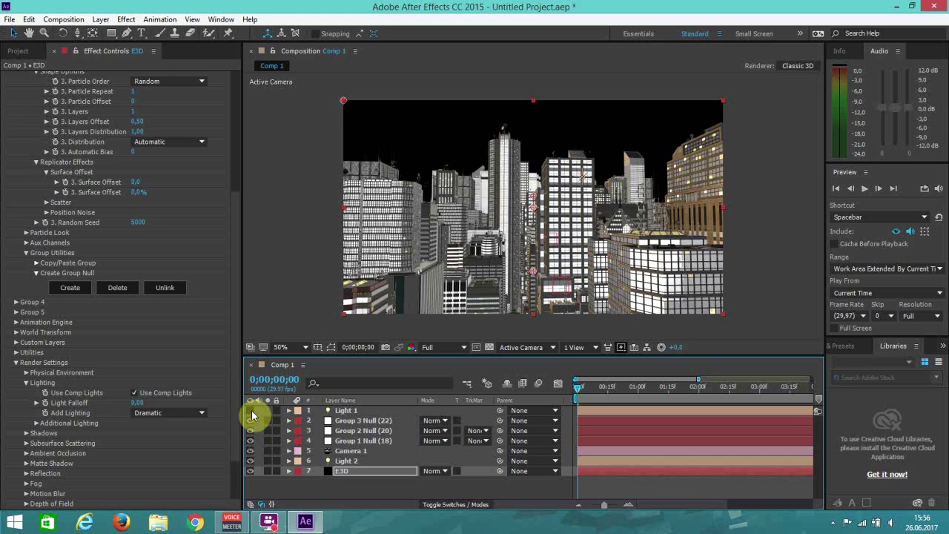
Enable ambient occlusion in the E3D render settings and choose the Medium SSAO quality preset
scroll(144, 385, "down", 3)
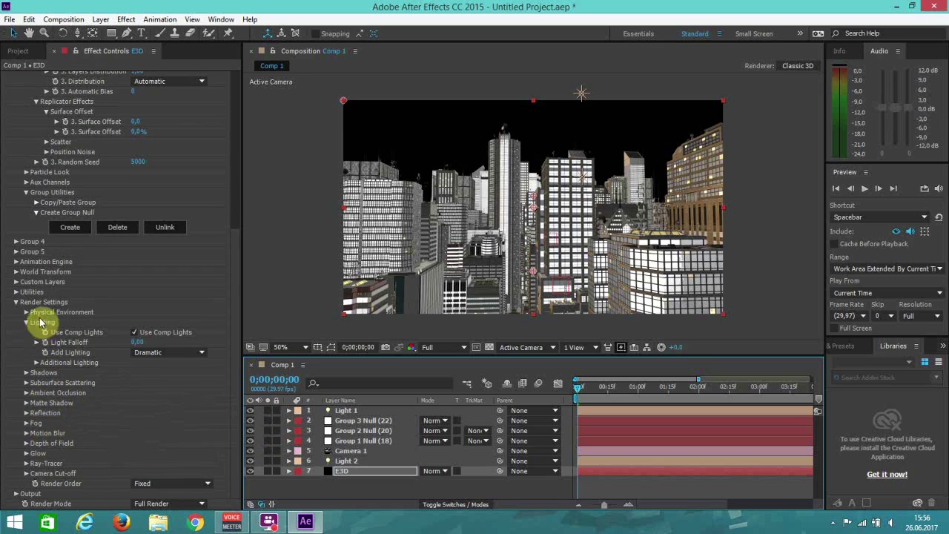
left_click(27, 393)
scroll(27, 395, "down", 2)
left_click(134, 362)
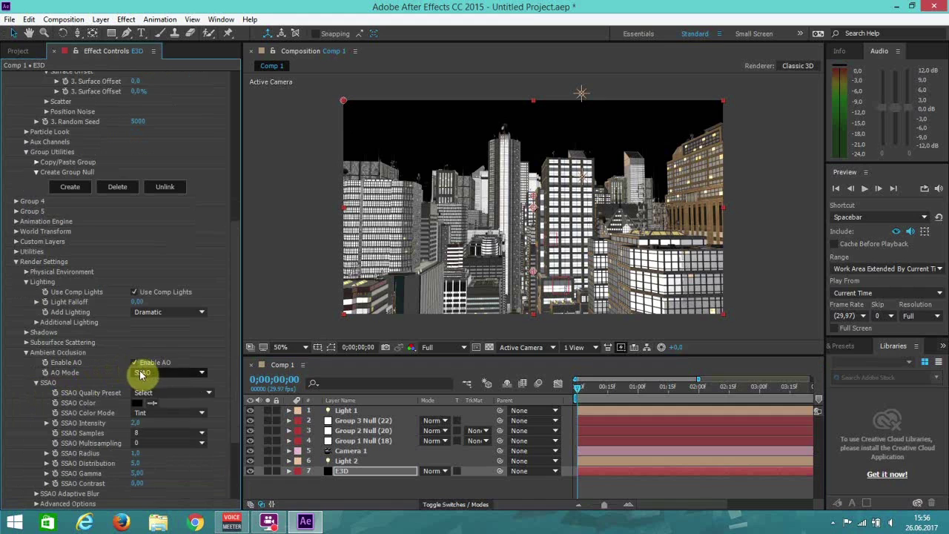
left_click(169, 394)
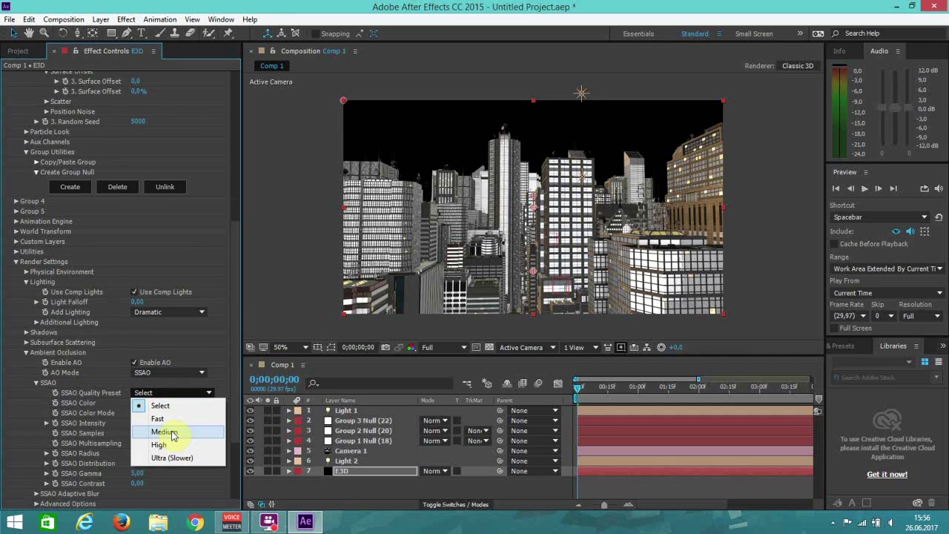
left_click(172, 435)
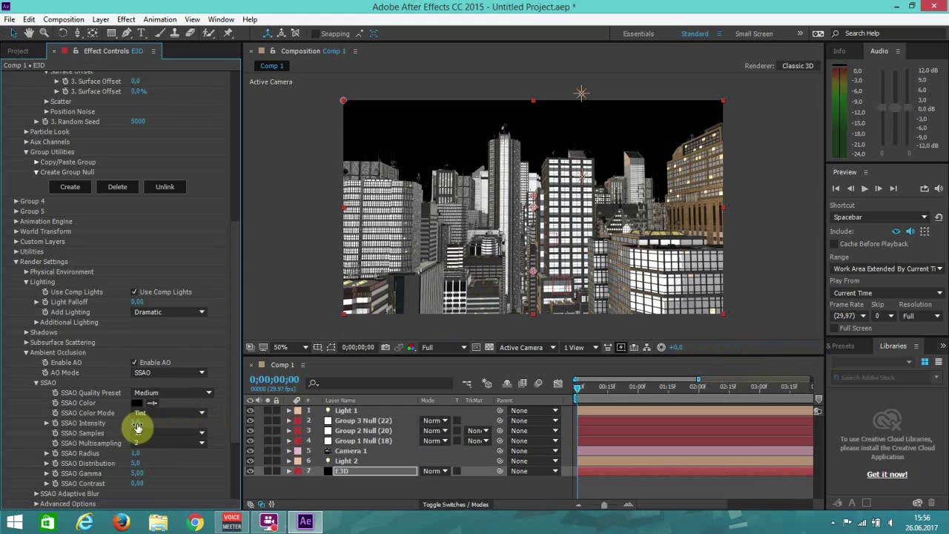
Set the SSAO intensity to 8,0 and the SSAO contrast to 0,24, keeping the Medium quality preset
left_click_drag(136, 423, 161, 425)
left_click(172, 392)
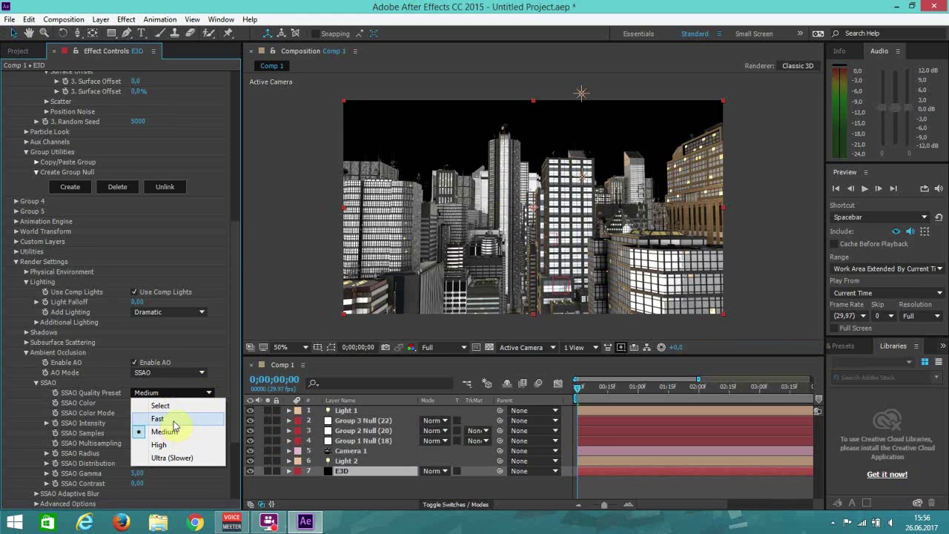
left_click(215, 363)
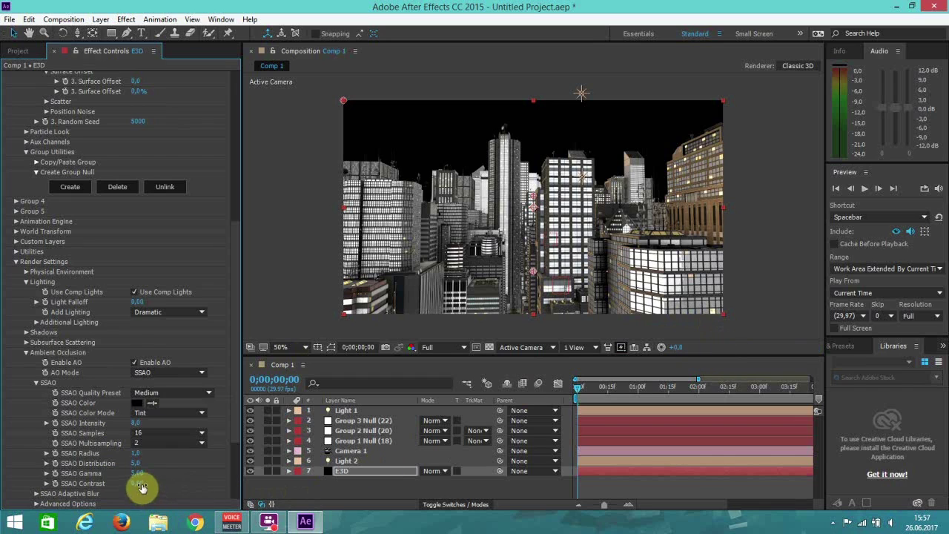
left_click_drag(141, 484, 159, 483)
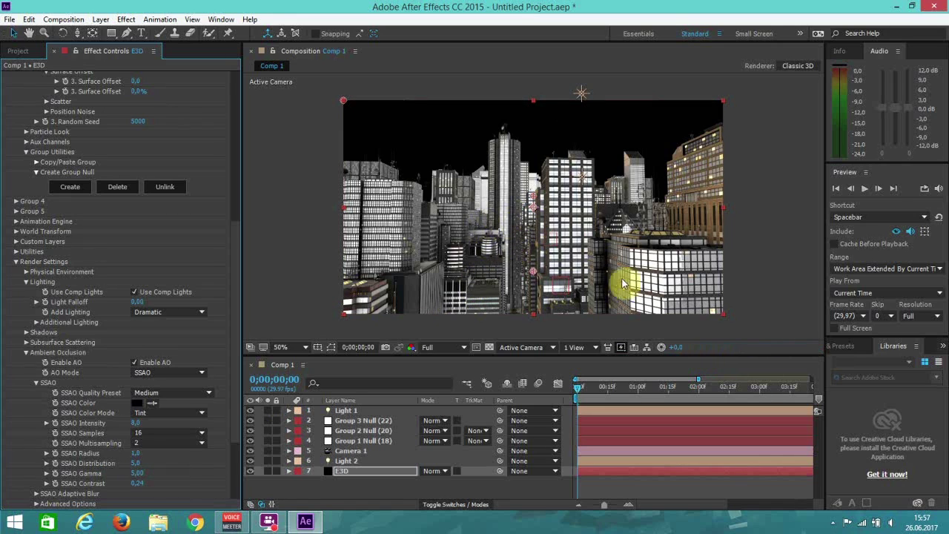
In the SSAO adaptive blur settings, set the mask multisampling to 2 and the darken pass to 0,08
scroll(159, 469, "down", 3)
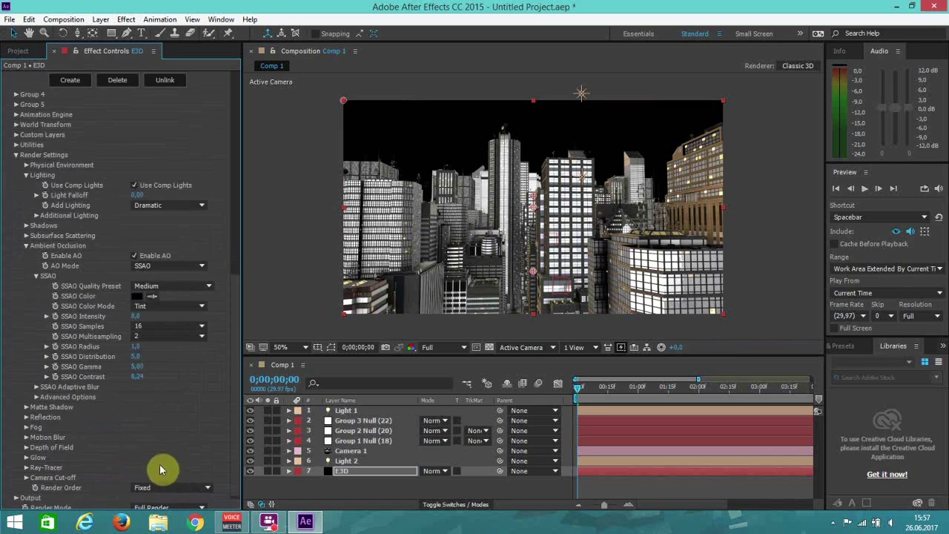
left_click(39, 391)
left_click(159, 417)
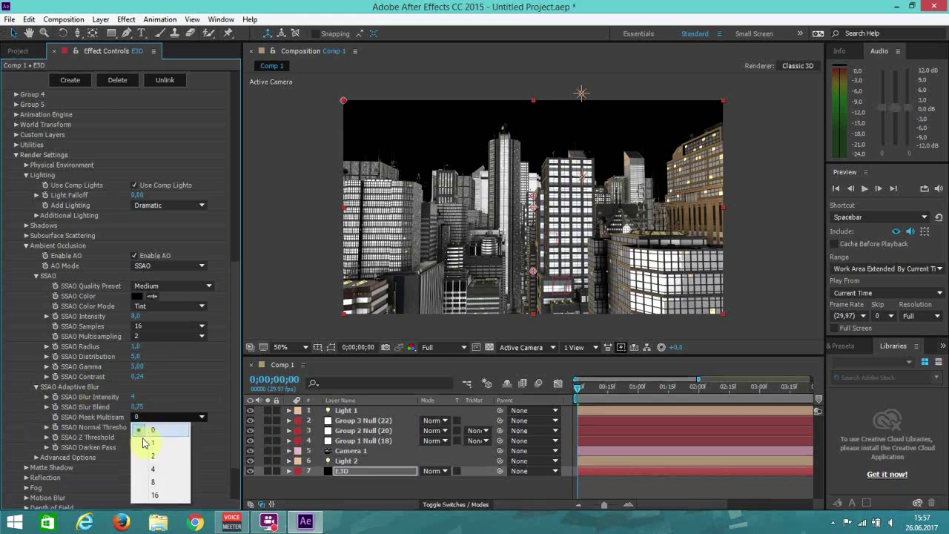
left_click(153, 456)
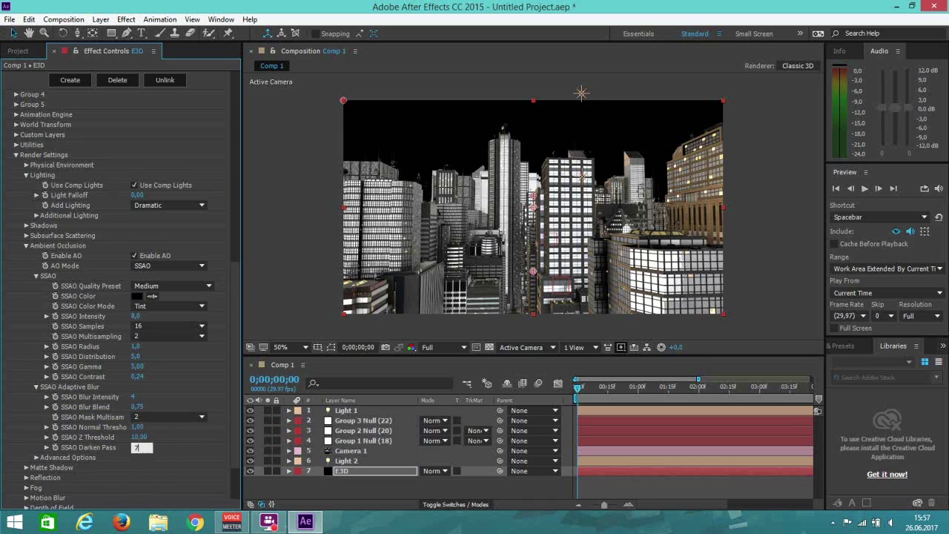
key("Return")
left_click(141, 453)
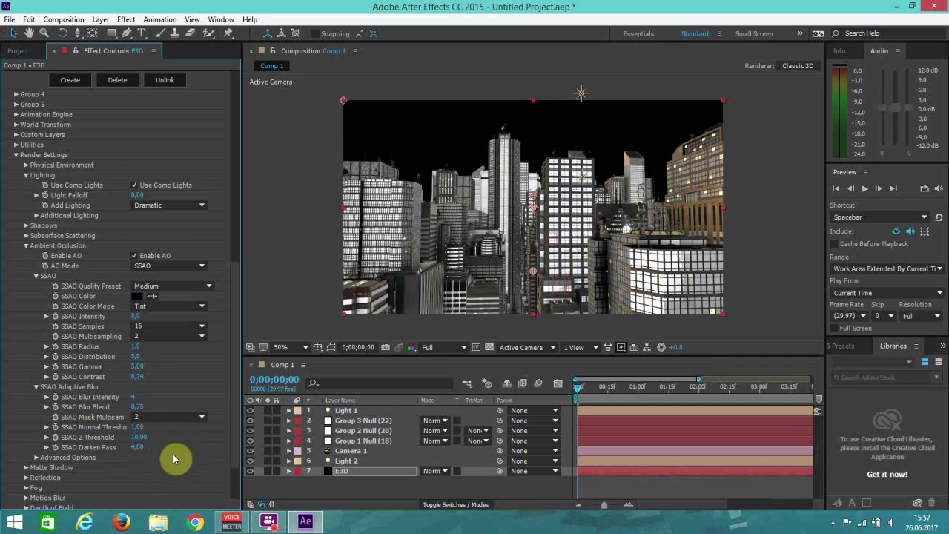
left_click(142, 454)
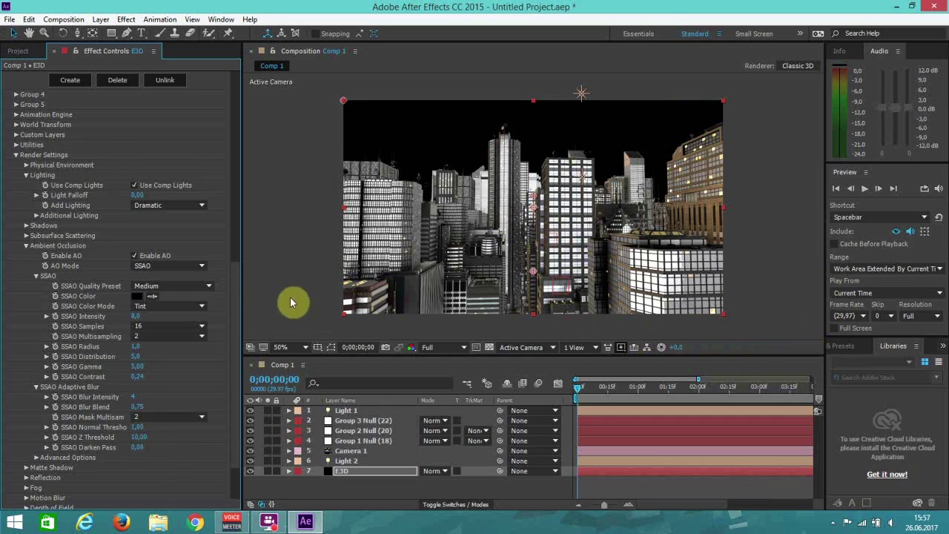
Open Element's Scene Setup, display the presets library, and enlarge the preset area and its folder list
left_click_drag(238, 264, 249, 52)
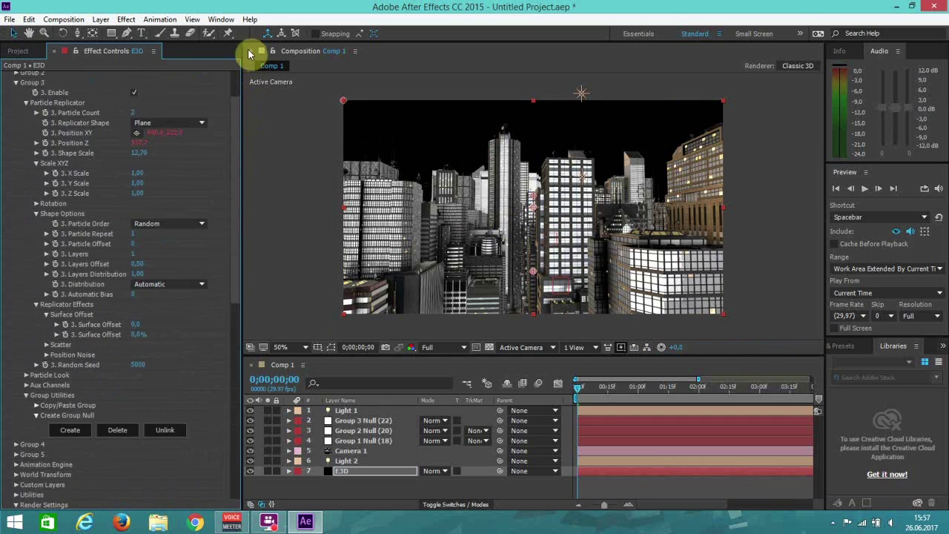
left_click(67, 102)
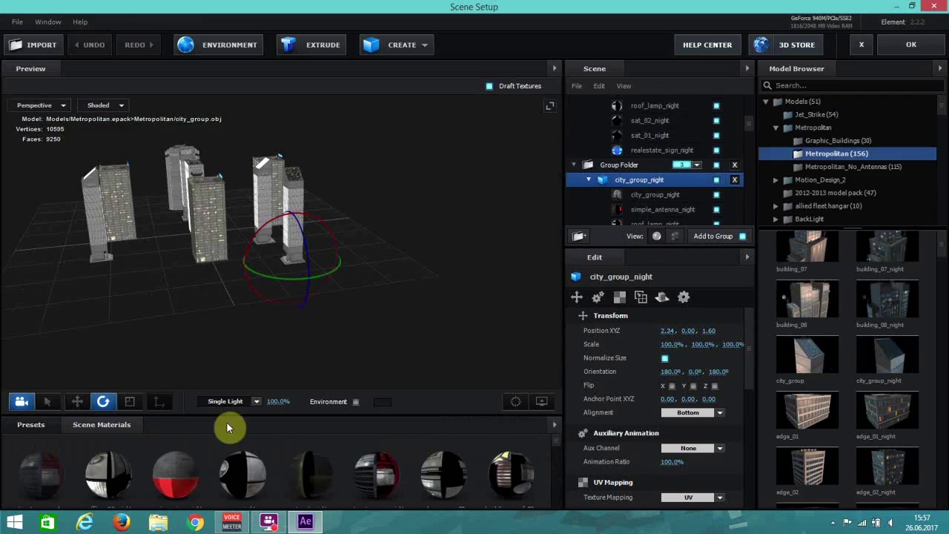
left_click(31, 424)
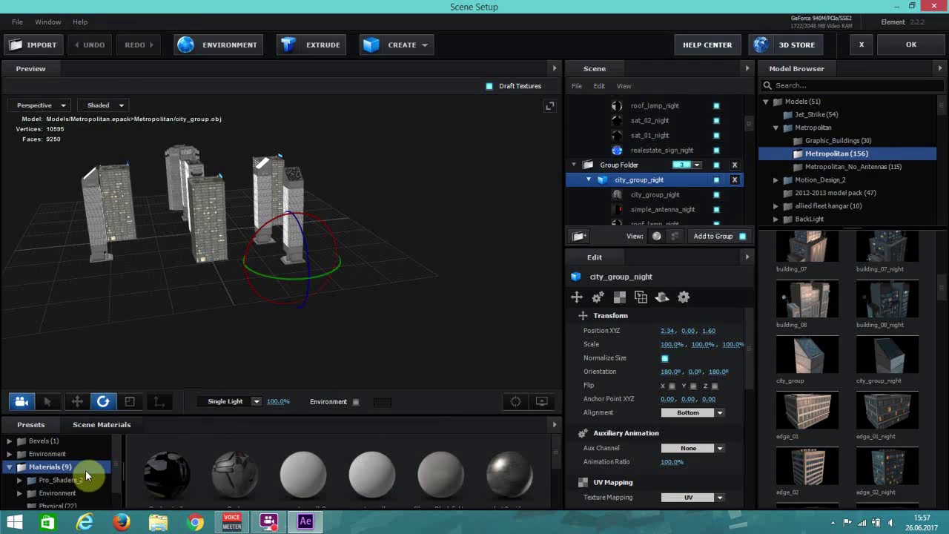
left_click(74, 493)
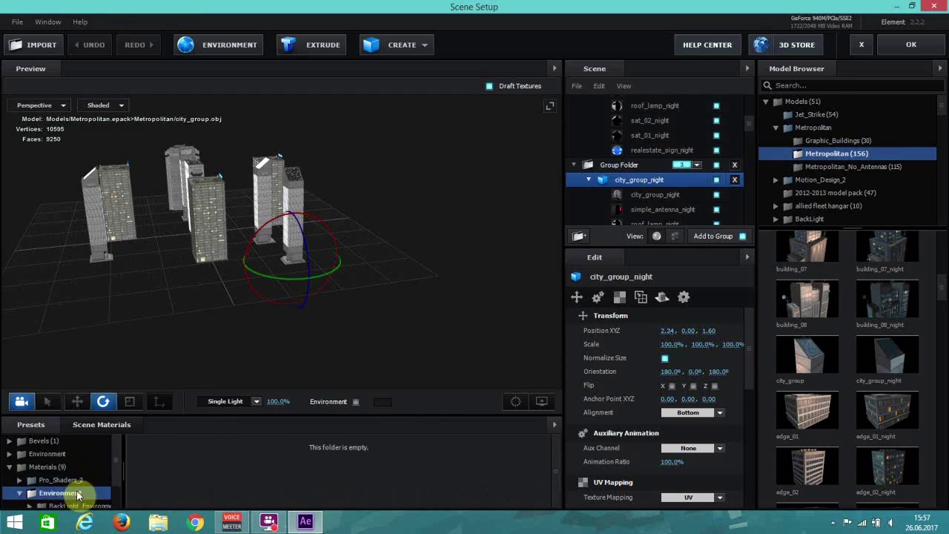
scroll(78, 495, "down", 1)
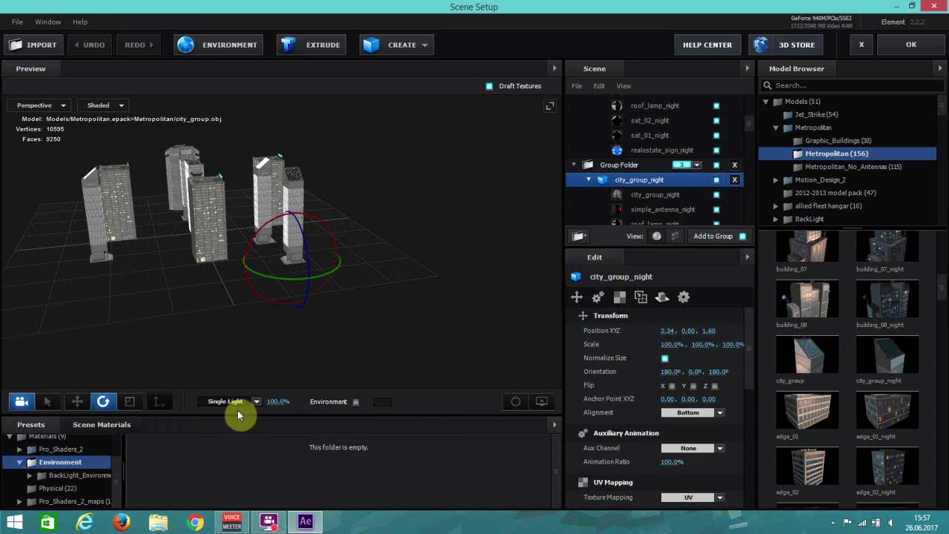
left_click_drag(238, 418, 271, 314)
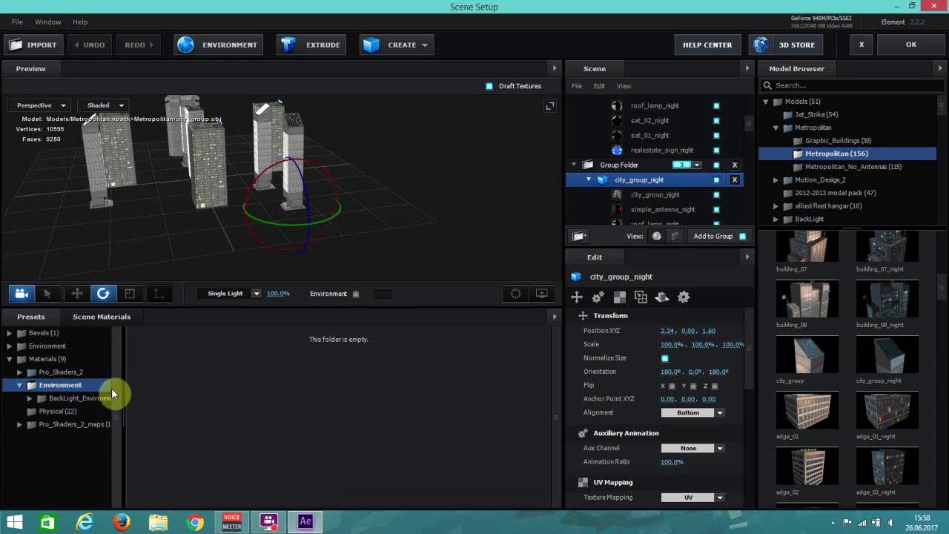
left_click_drag(125, 380, 223, 374)
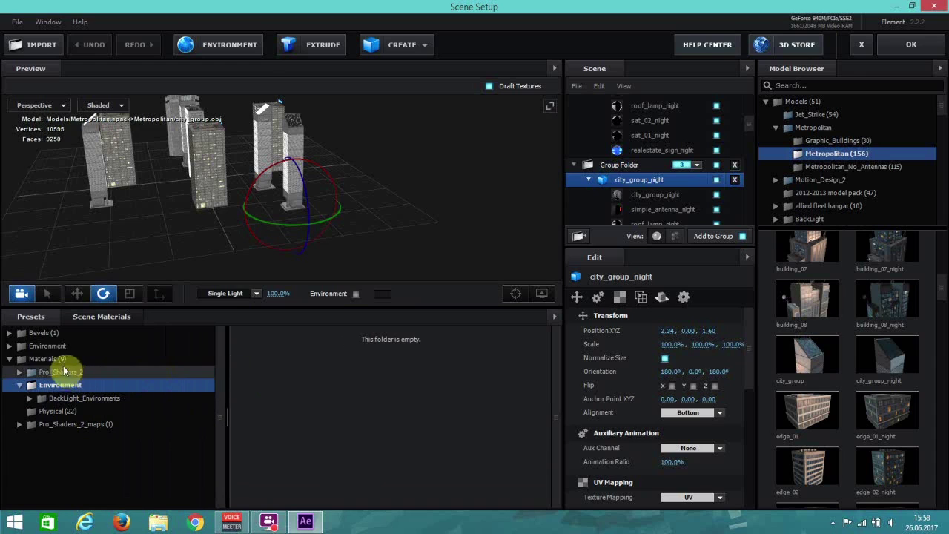
Apply the Roof environment map from the V1_Environment presets to the scene
left_click(34, 349)
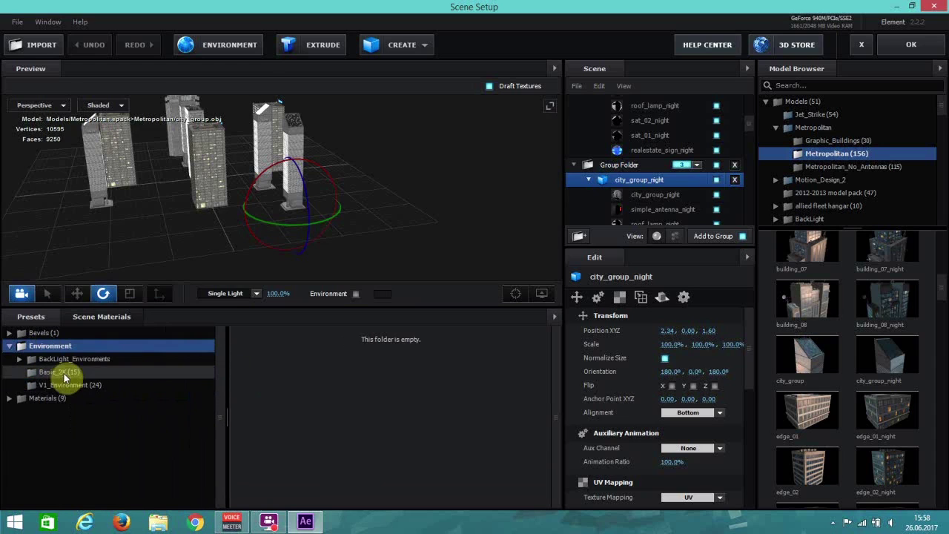
left_click(63, 386)
scroll(303, 449, "down", 5)
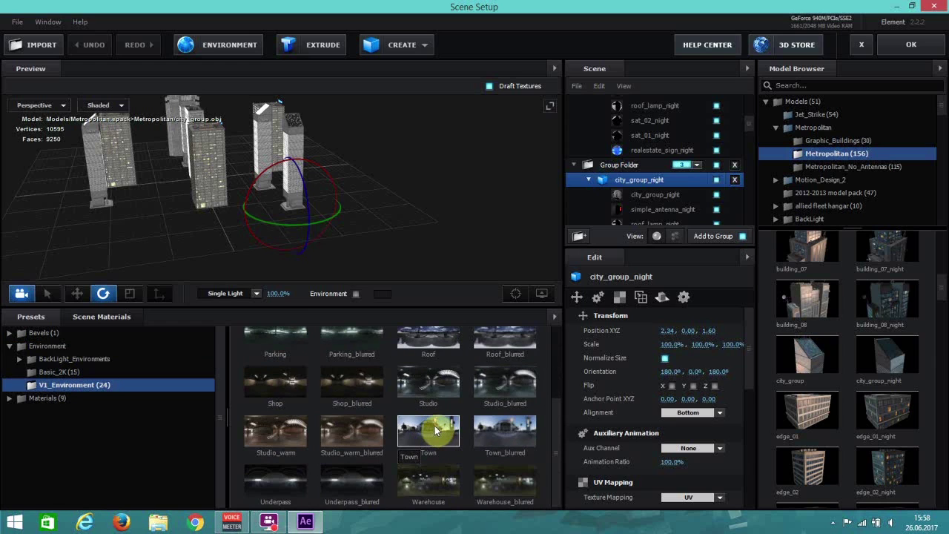
scroll(435, 430, "up", 2)
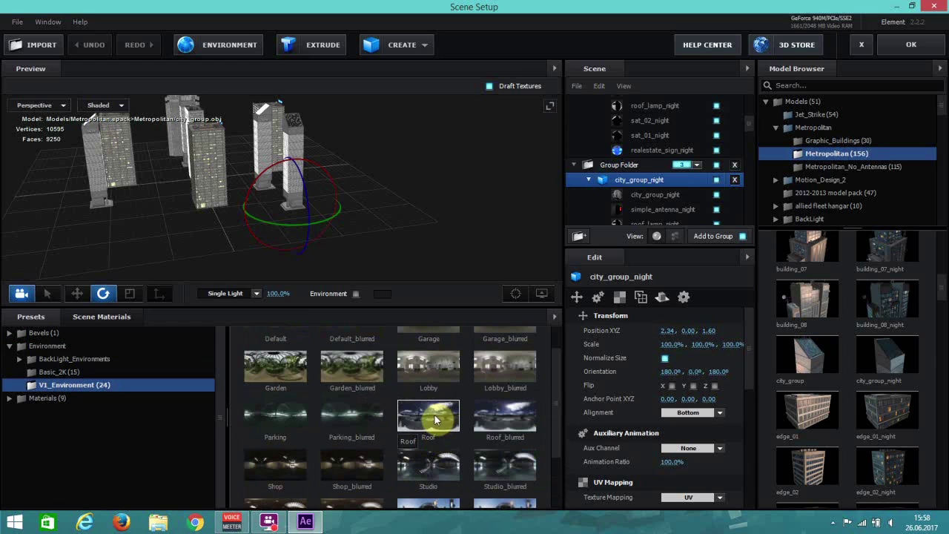
left_click(436, 420)
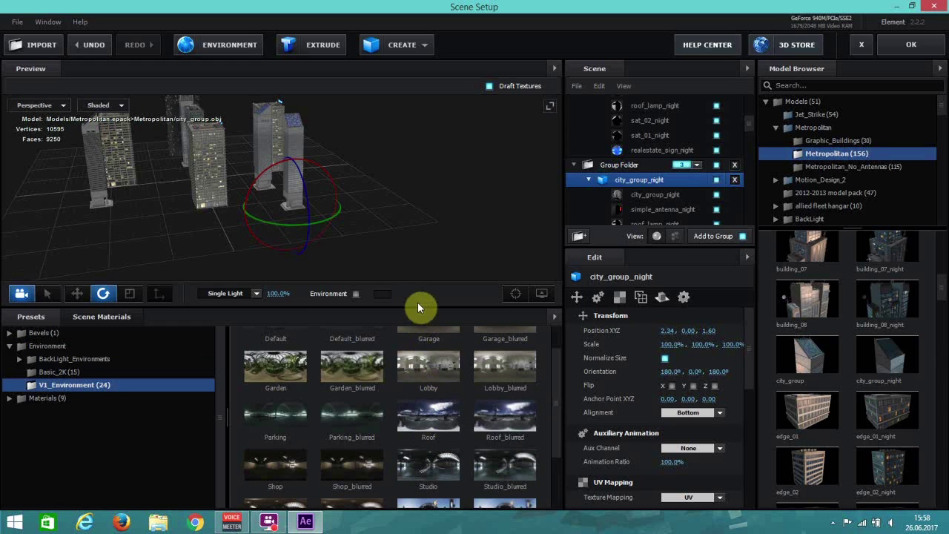
Show the environment in the scene preview, raise the preview light to 215%, and accept the scene setup
left_click(354, 293)
left_click_drag(271, 293, 343, 299)
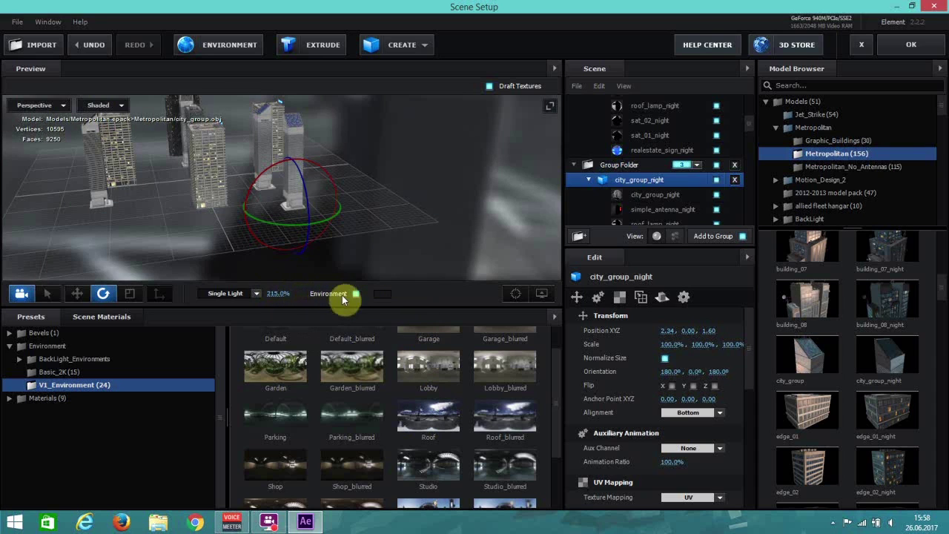
left_click(896, 57)
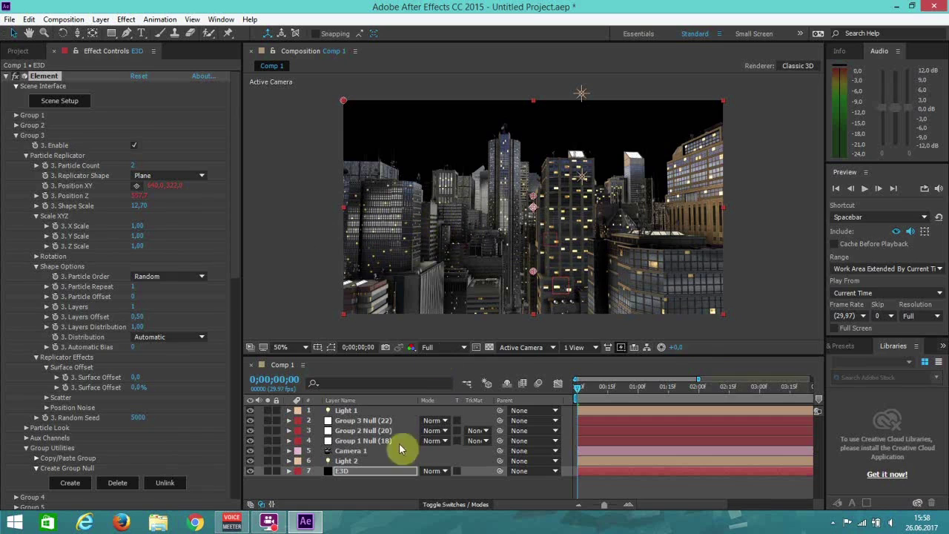
Inspect Light 1's intensity, color and falloff settings in its light options
left_click(347, 411)
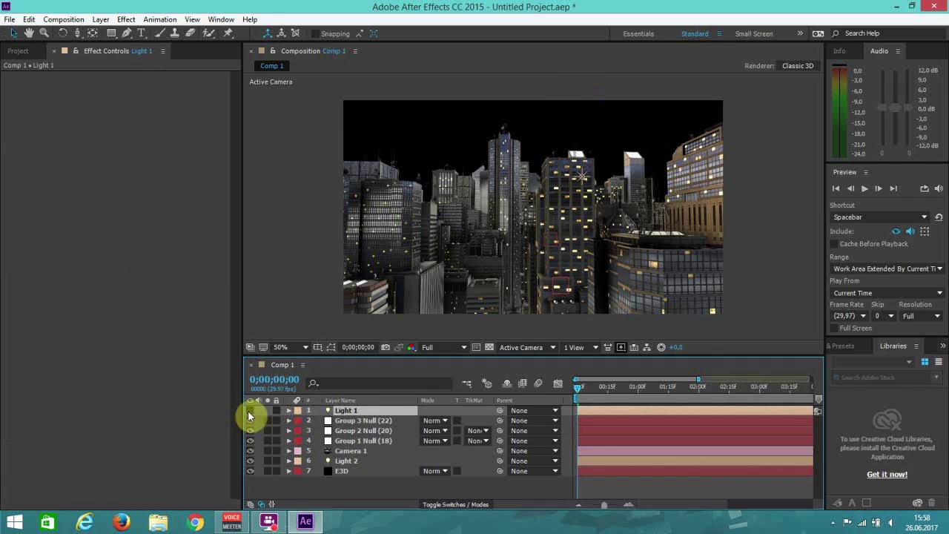
left_click(290, 411)
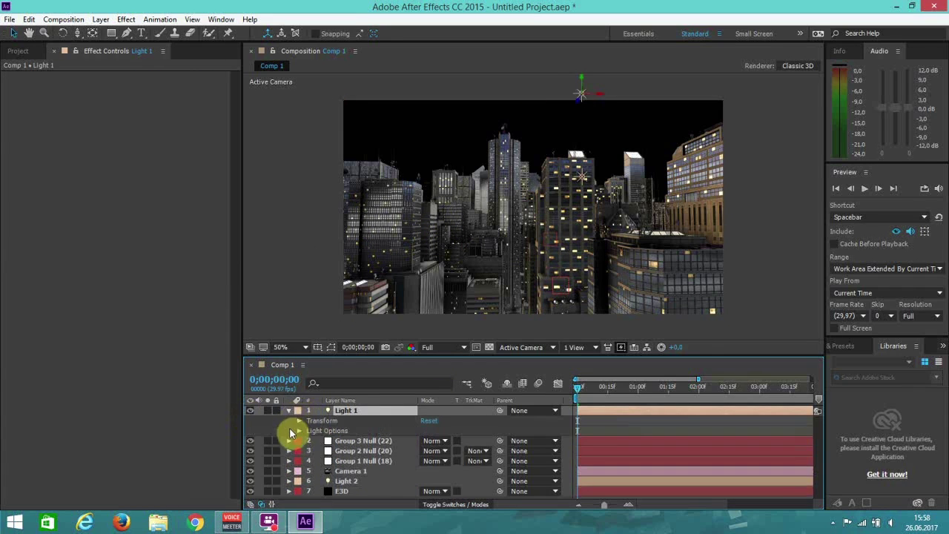
left_click(297, 432)
scroll(295, 416, "up", 2)
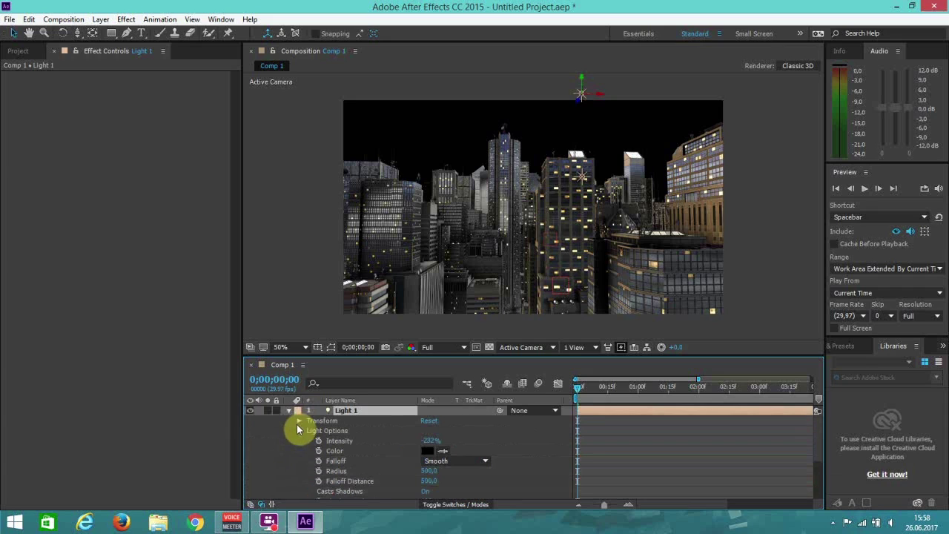
left_click(290, 411)
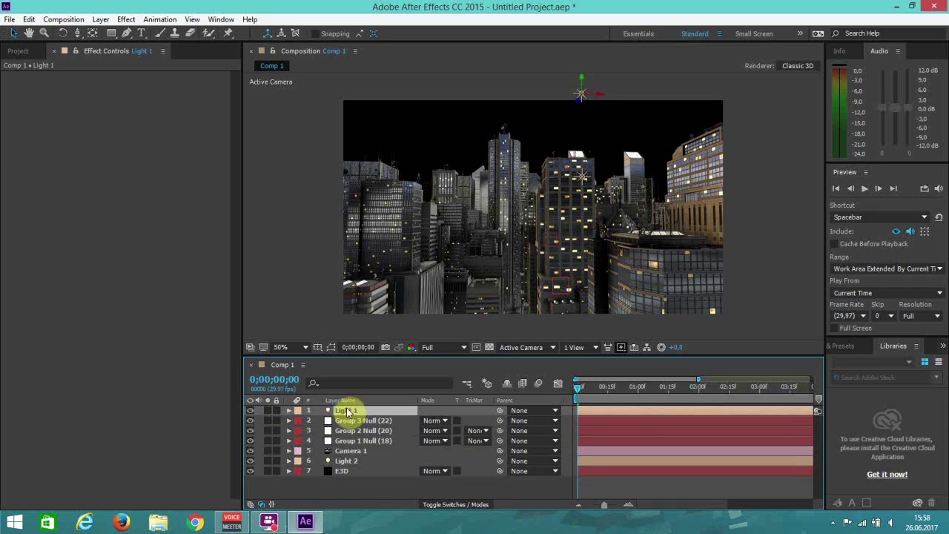
Expand Light 2's light options and raise the light vertically above the tall lit tower's roof
left_click(343, 461)
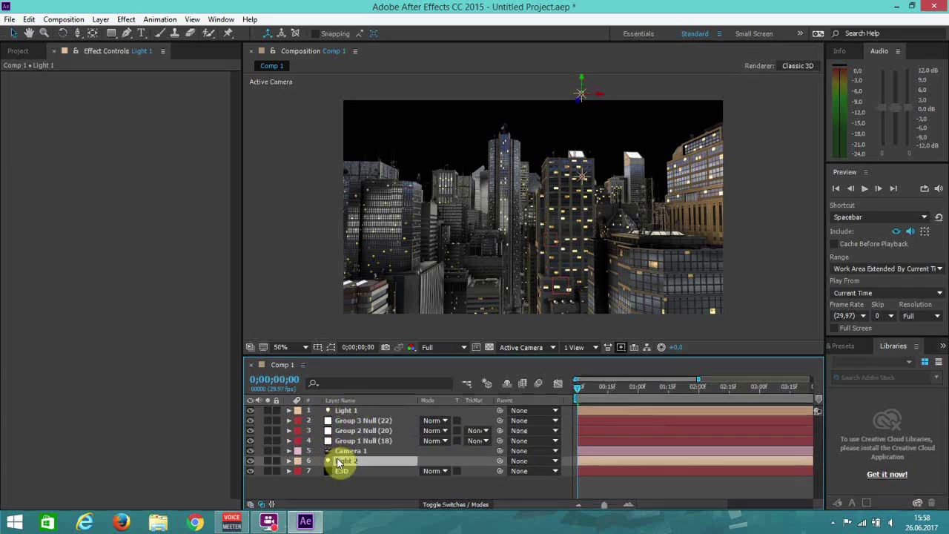
left_click(289, 462)
left_click(299, 482)
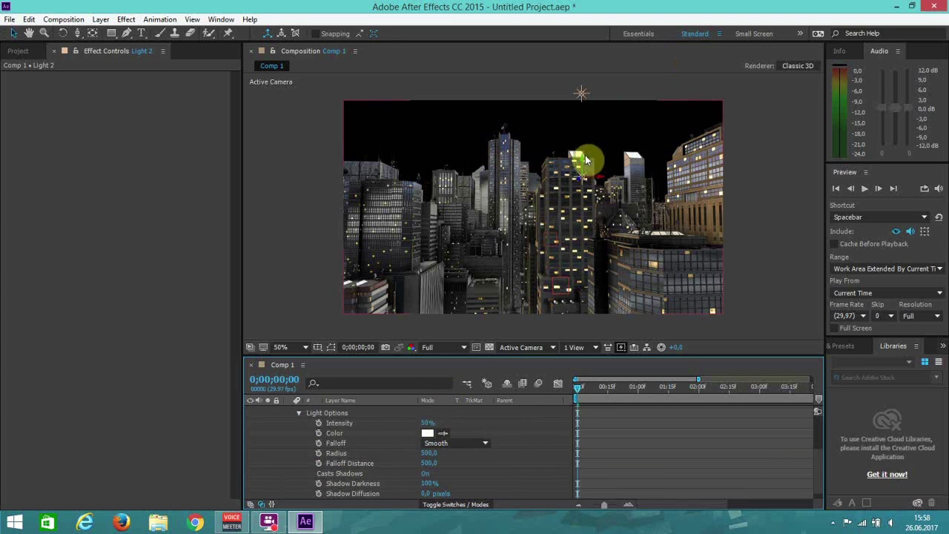
left_click_drag(581, 156, 600, 110)
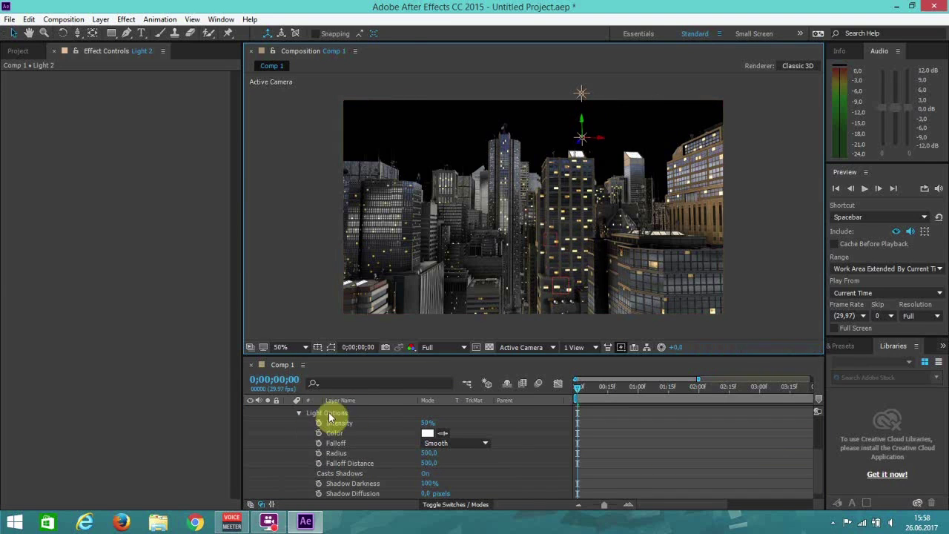
Set Light 2's intensity to 60% and collapse its properties
left_click_drag(430, 425, 425, 425)
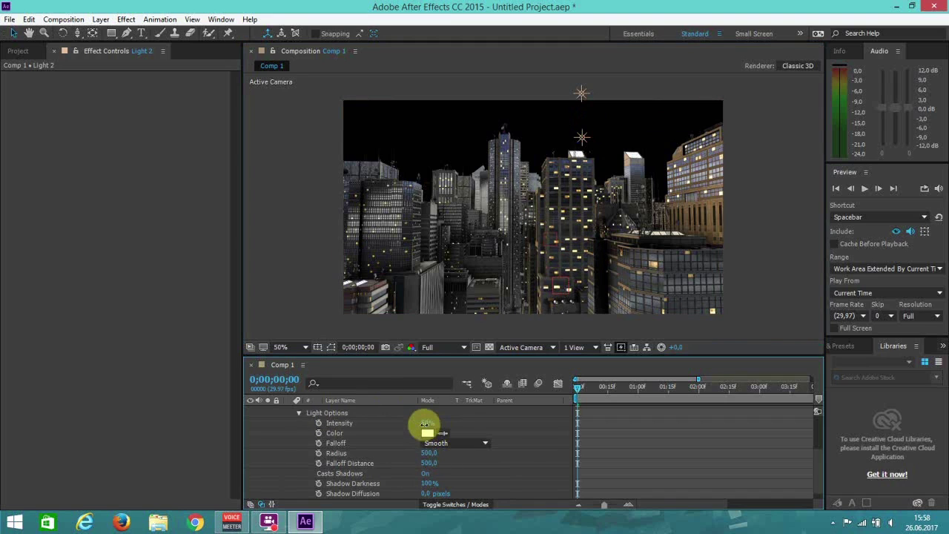
type("60")
key("Return")
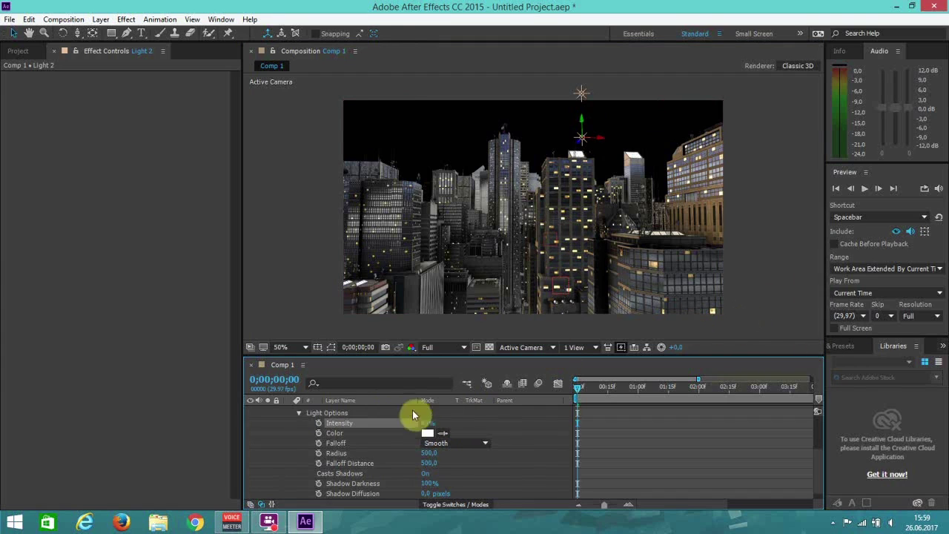
scroll(401, 419, "up", 3)
left_click(289, 462)
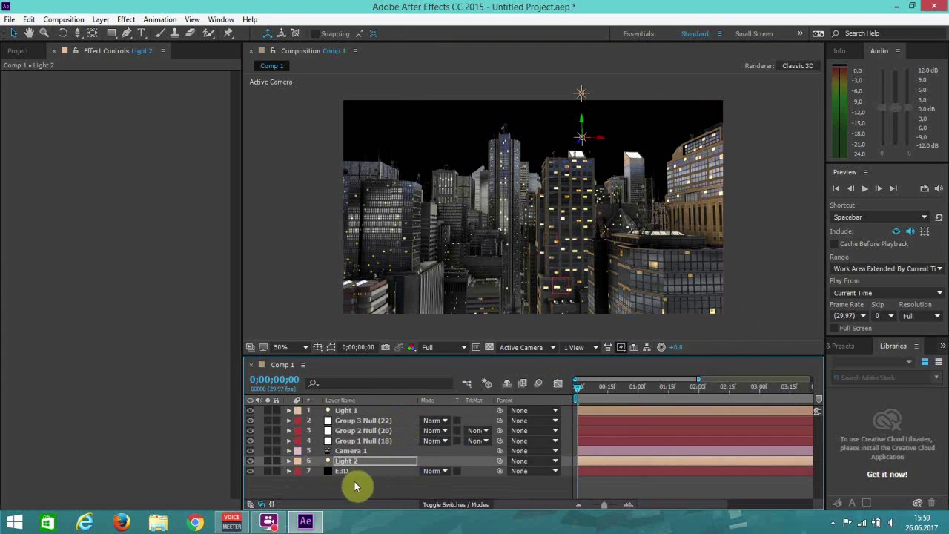
left_click(356, 473)
scroll(144, 384, "down", 1)
scroll(144, 381, "down", 10)
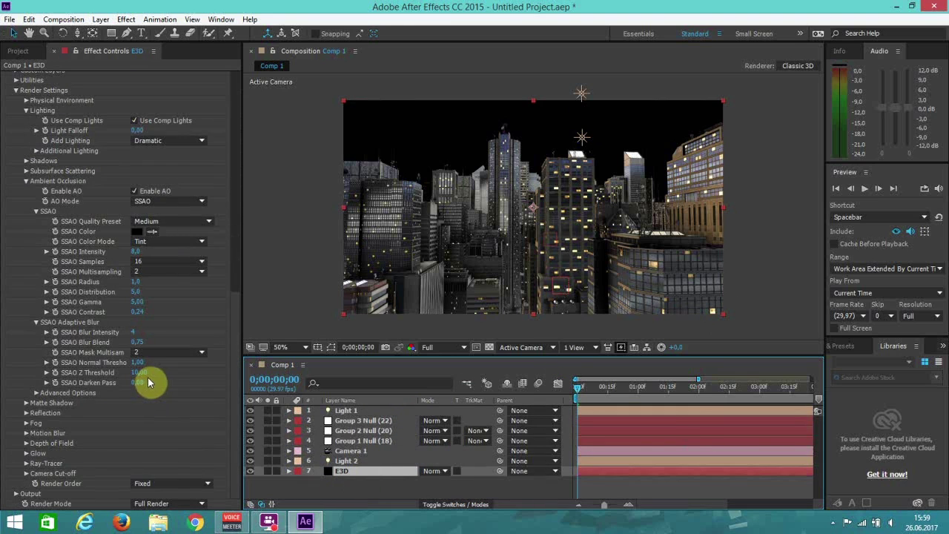
left_click(167, 141)
left_click(623, 153)
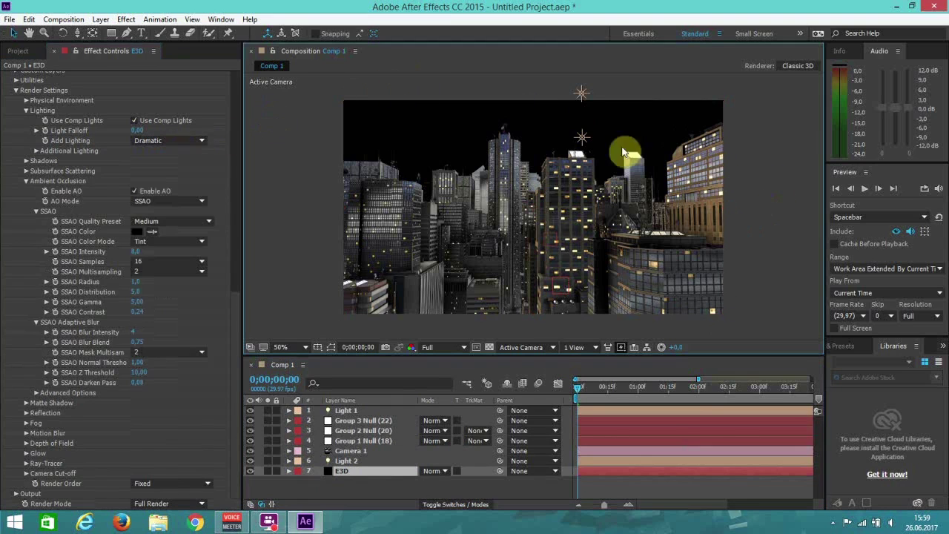
Pull Camera 1 back and orbit it to a higher, wider skyline view, and check the buildings at 100% magnification
left_click(77, 33)
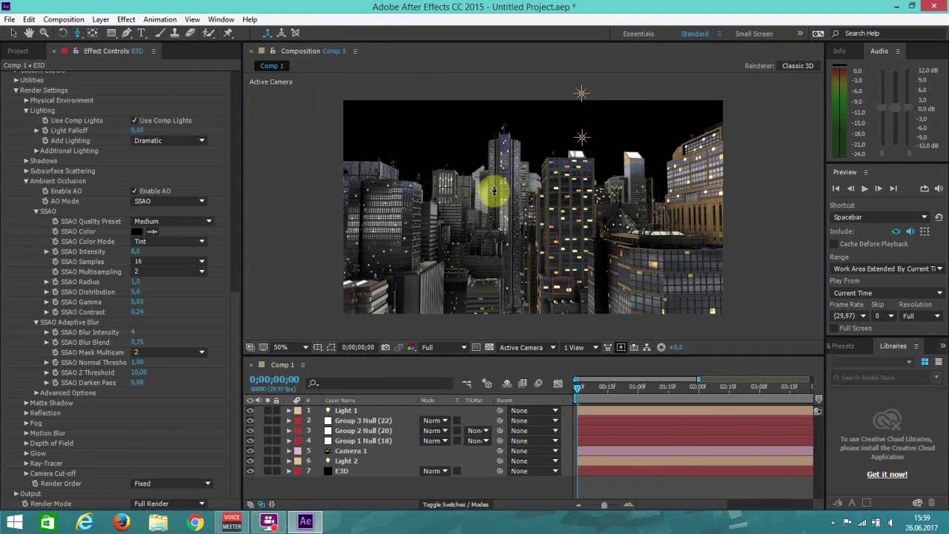
left_click_drag(494, 197, 494, 202)
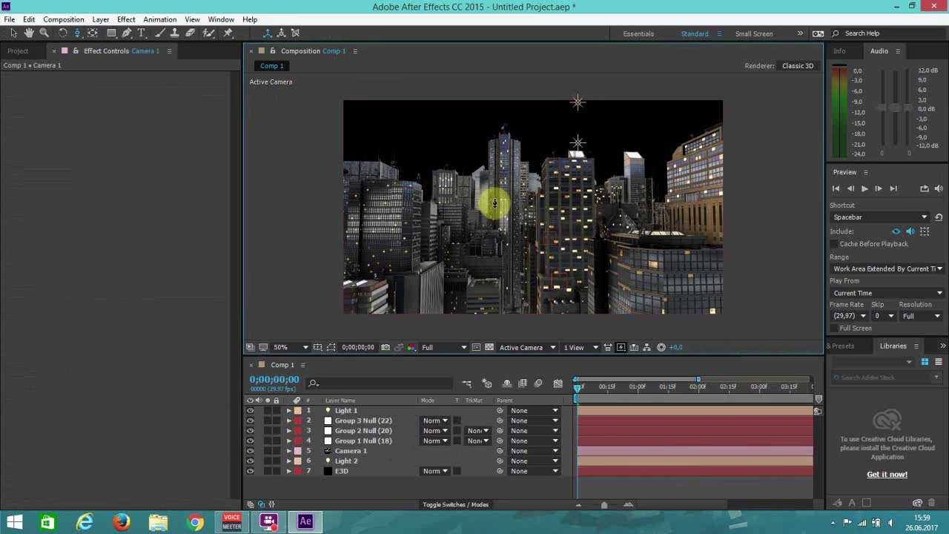
left_click_drag(494, 203, 487, 201)
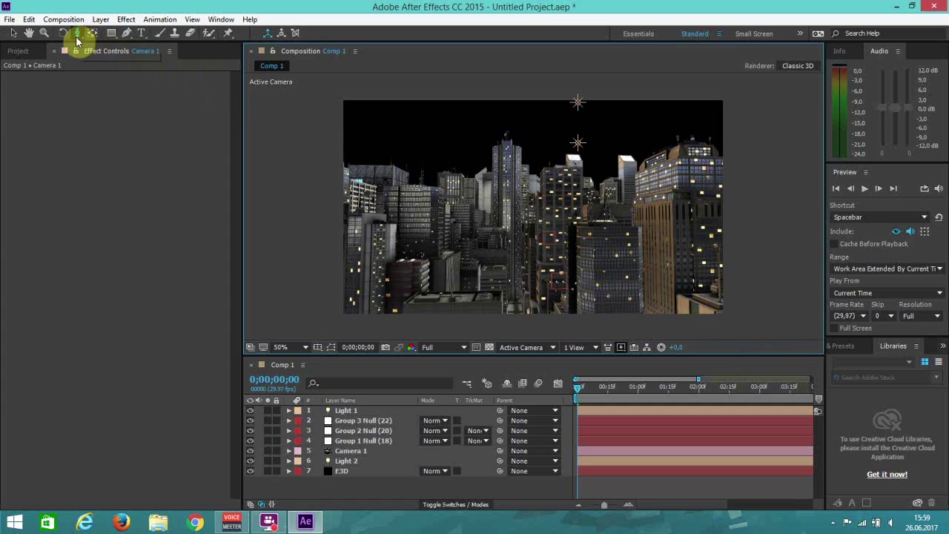
left_click_drag(79, 36, 104, 44)
left_click_drag(598, 234, 590, 236)
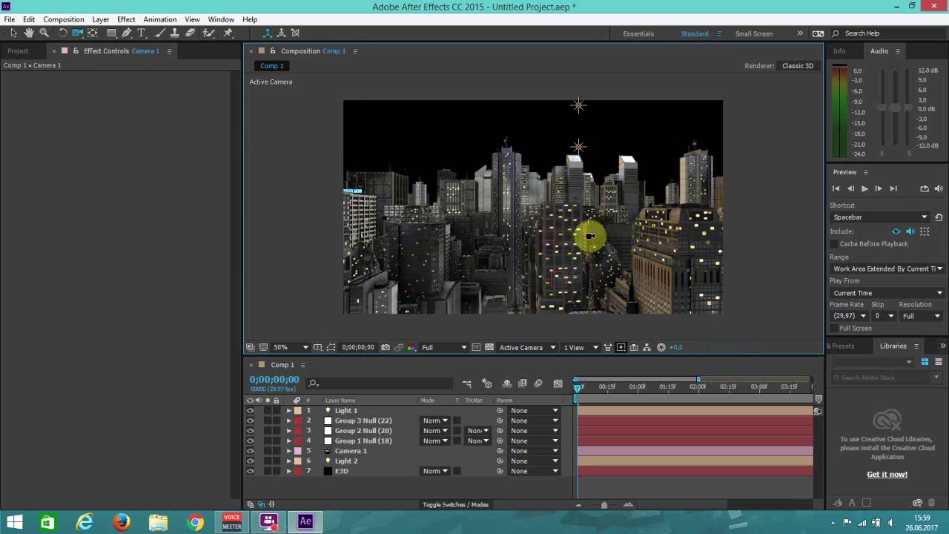
left_click_drag(589, 236, 591, 241)
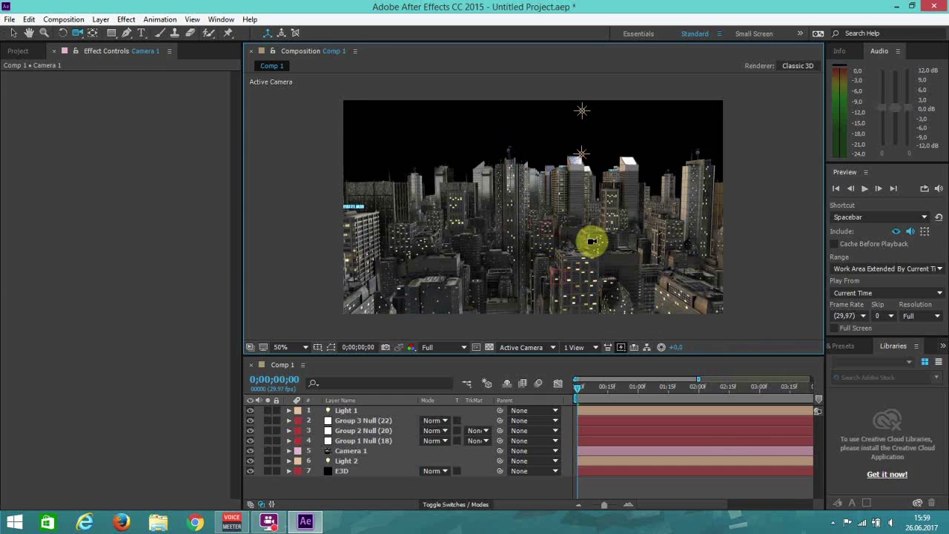
scroll(512, 247, "up", 2)
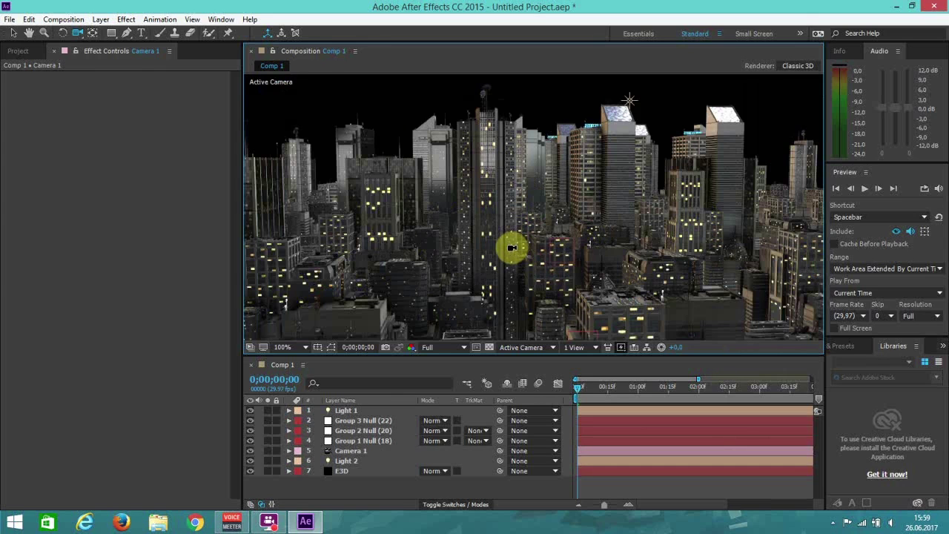
scroll(512, 247, "down", 1)
scroll(512, 248, "up", 1)
scroll(512, 248, "down", 1)
left_click(13, 32)
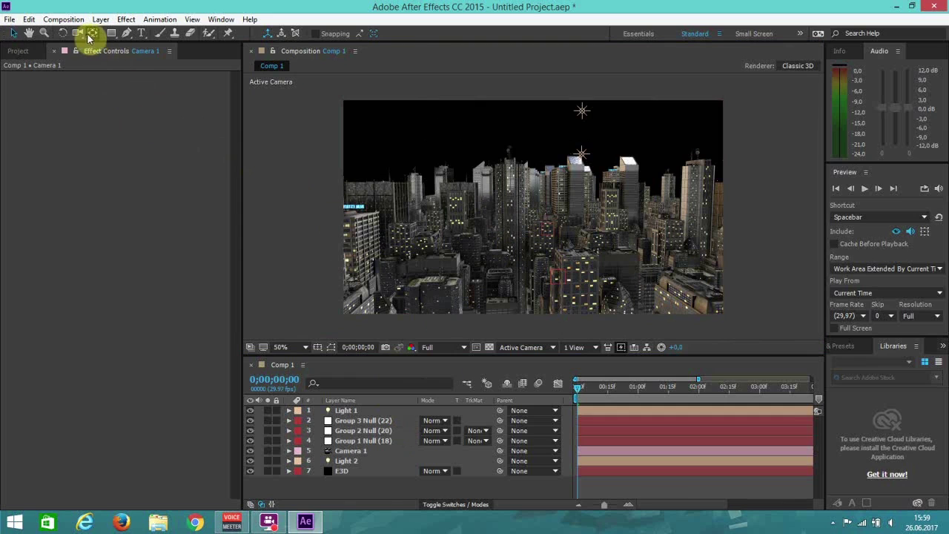
Enable shadows in the E3D render settings, using the Shadow Mapping mode
left_click(378, 473)
scroll(59, 321, "down", 10)
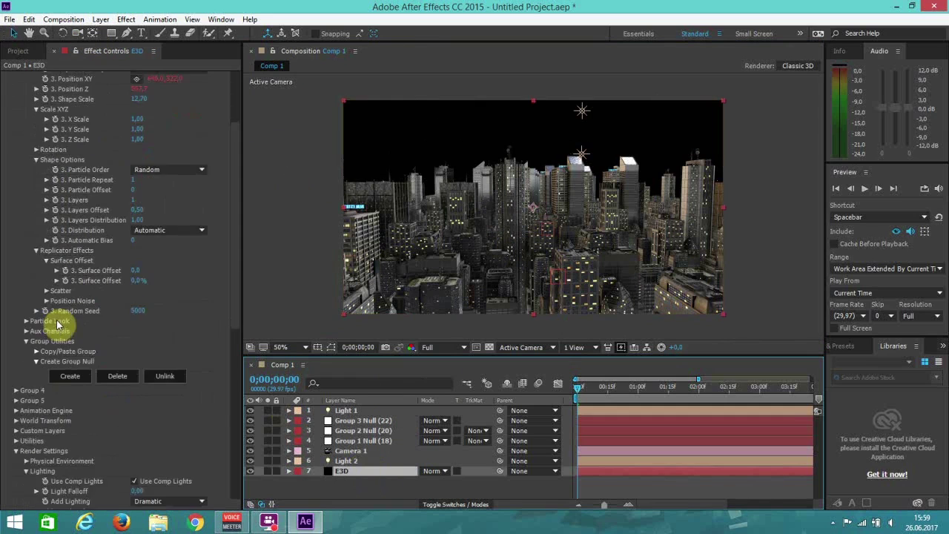
scroll(58, 255, "down", 3)
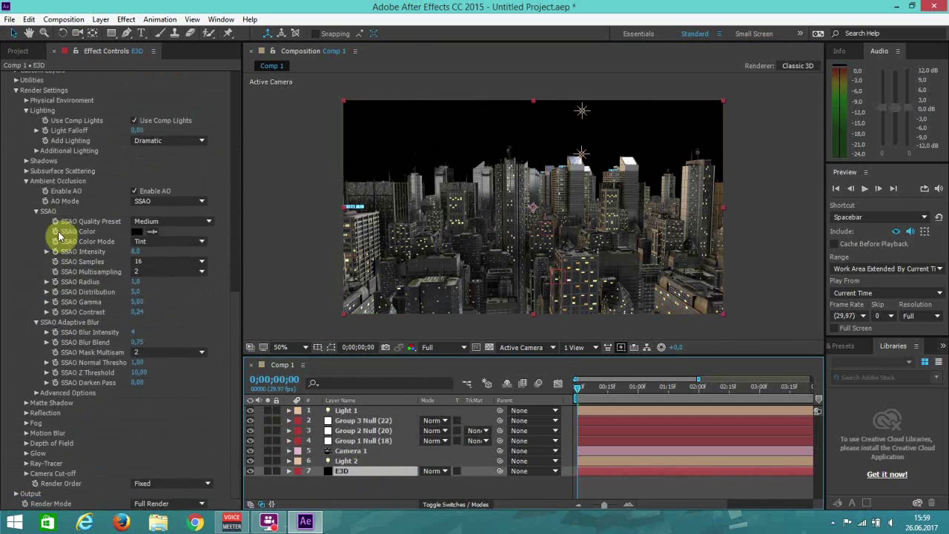
scroll(45, 254, "up", 4)
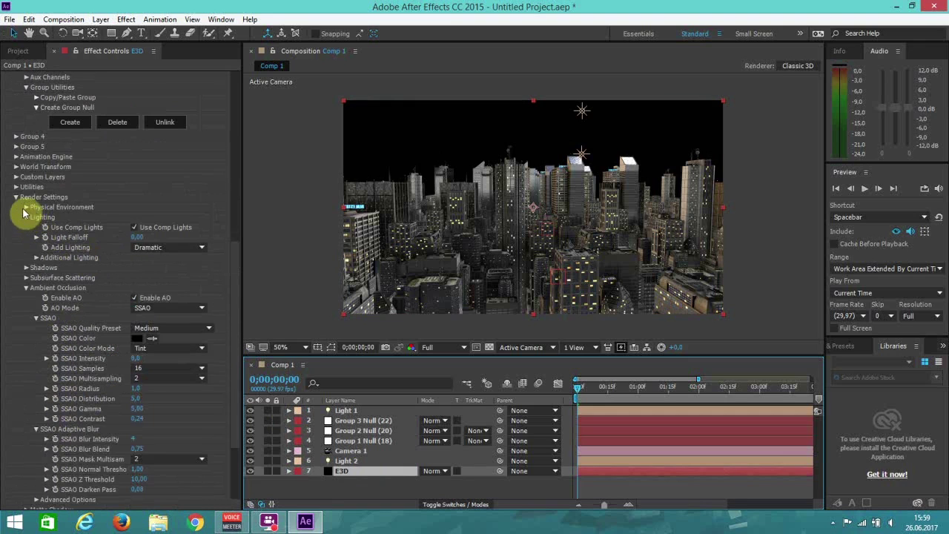
scroll(22, 211, "up", 9)
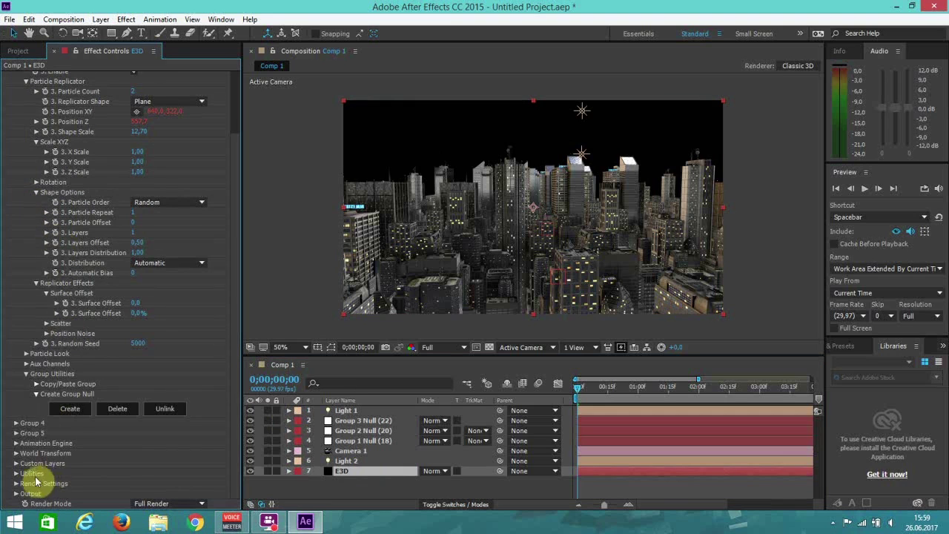
scroll(22, 490, "down", 12)
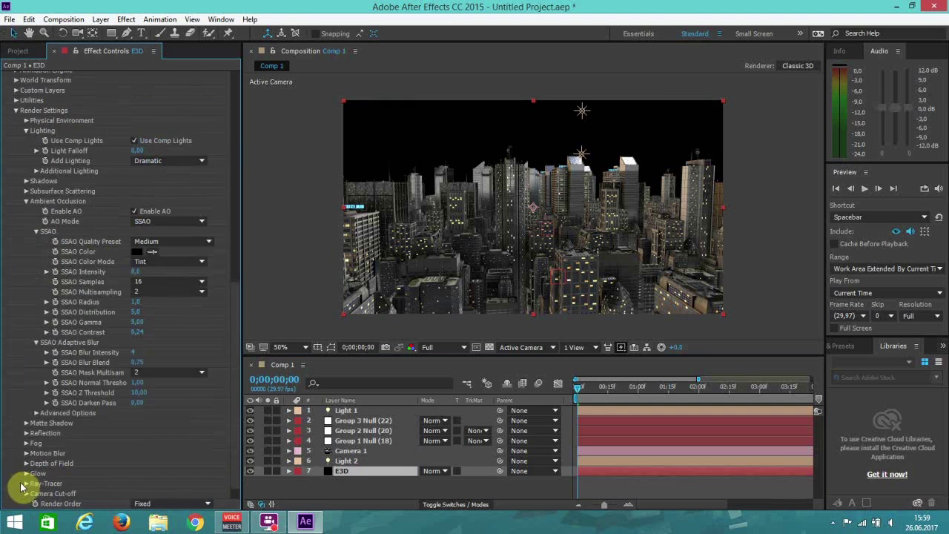
left_click(26, 181)
left_click(135, 191)
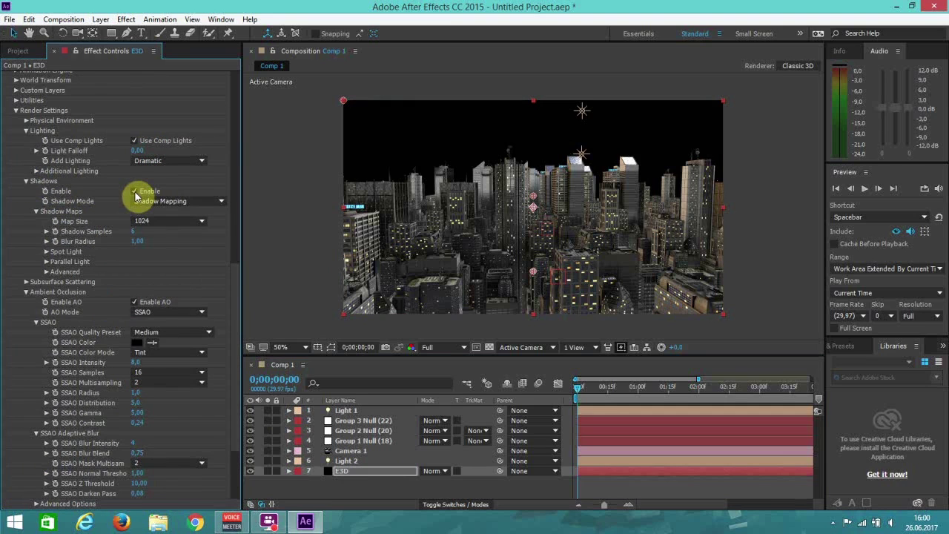
Enable glow from illumination in the E3D render settings and set the glow intensity to 0,7
scroll(150, 267, "down", 3)
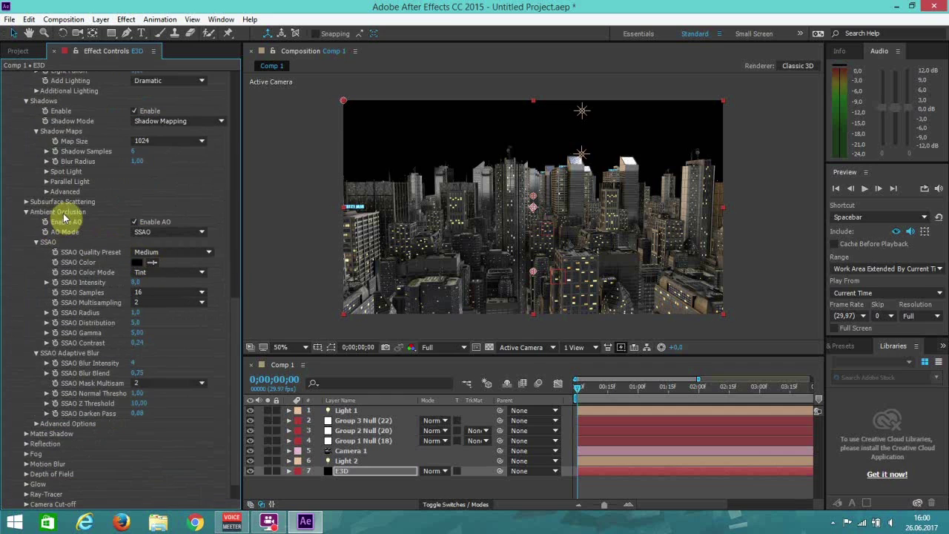
scroll(72, 204, "down", 1)
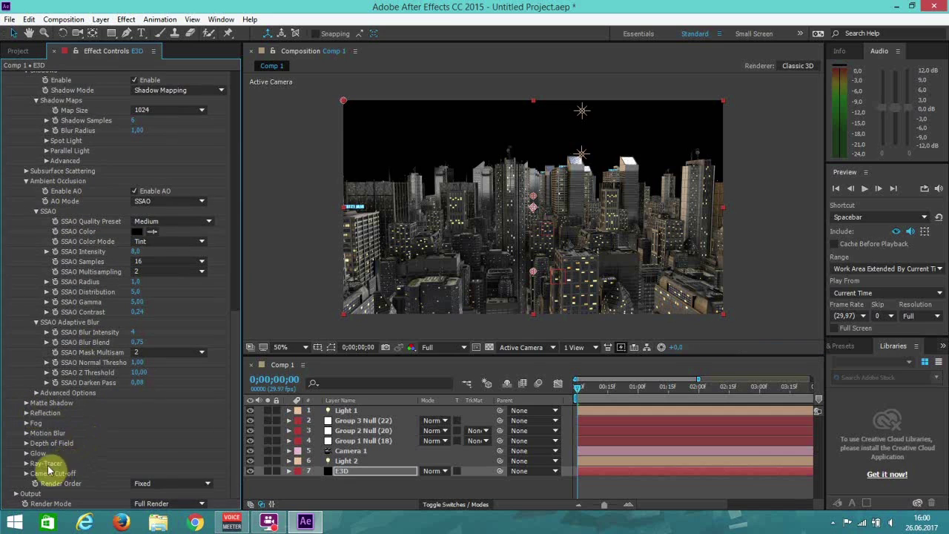
left_click(26, 453)
scroll(25, 455, "down", 3)
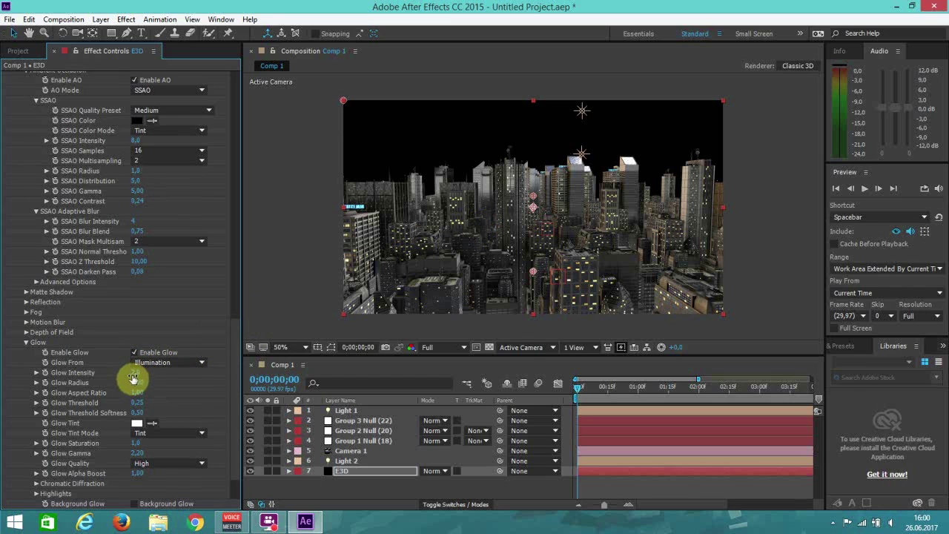
left_click_drag(133, 376, 123, 376)
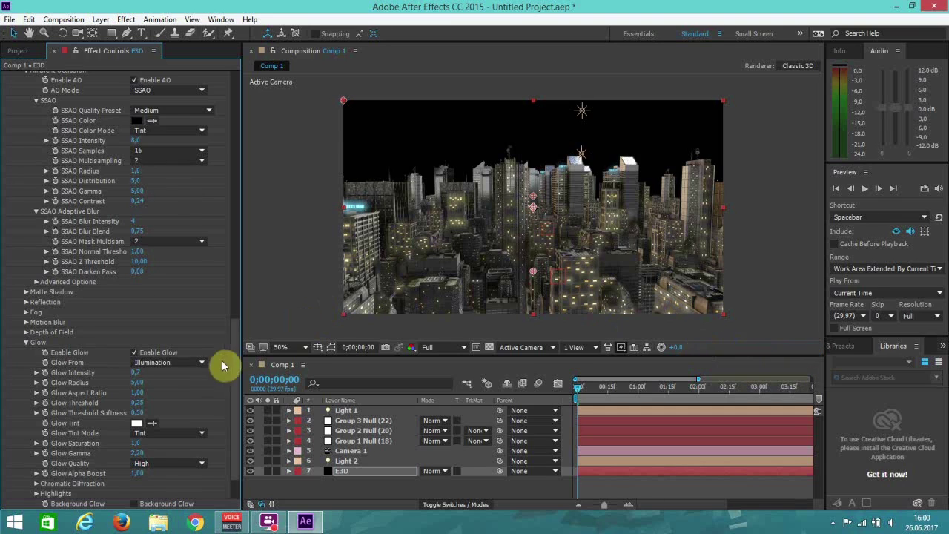
Set the glow intensity to 0,5 and the glow radius to 0,60, and check the lit windows at 100% magnification
left_click(139, 372)
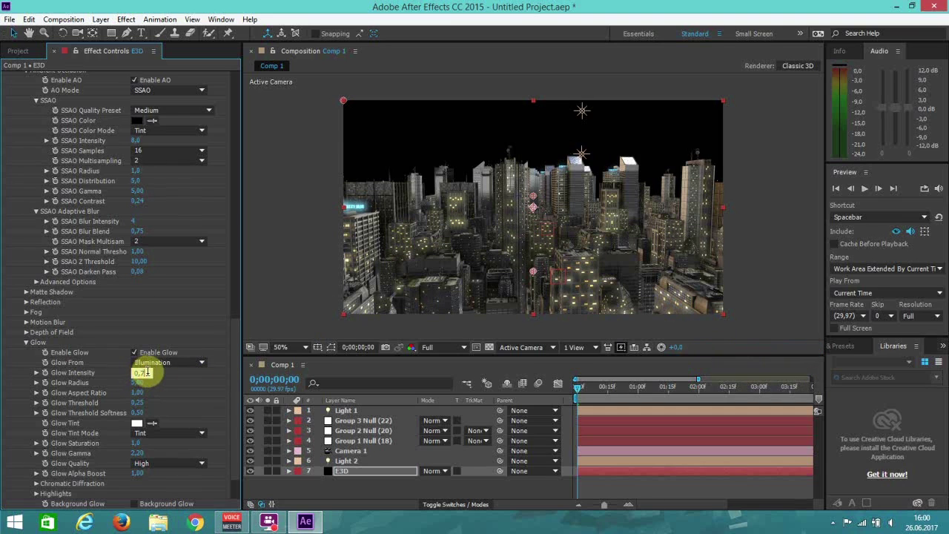
type("0,5")
key("Return")
left_click_drag(147, 387, 121, 386)
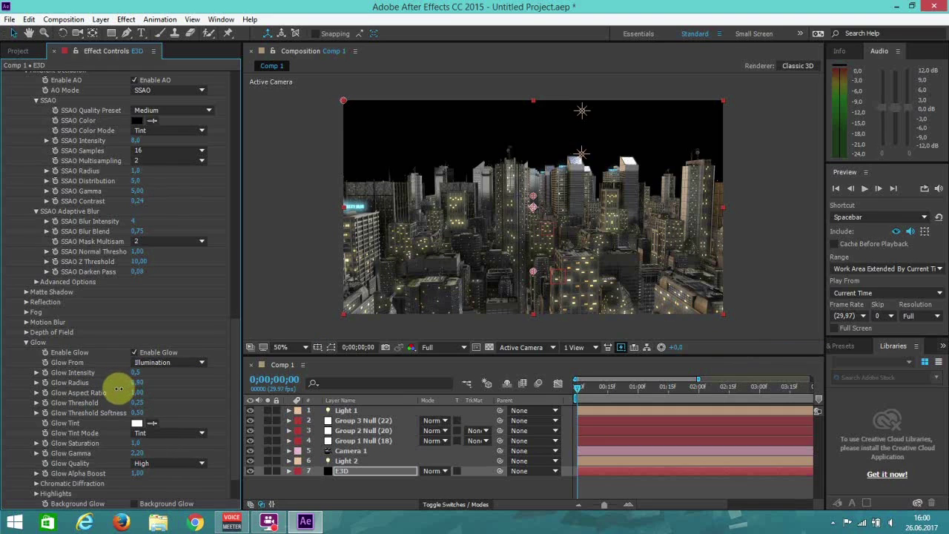
left_click_drag(120, 387, 118, 390)
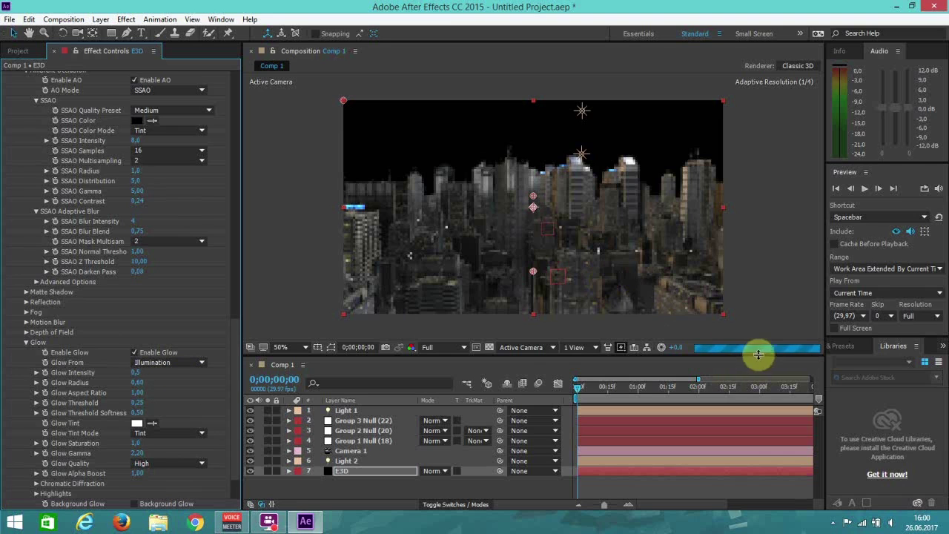
scroll(566, 287, "up", 1)
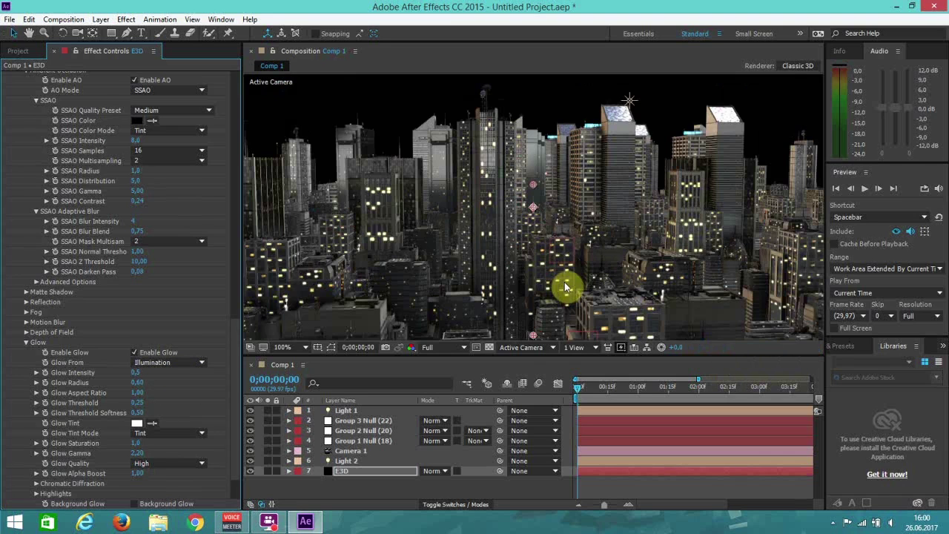
scroll(347, 259, "down", 1)
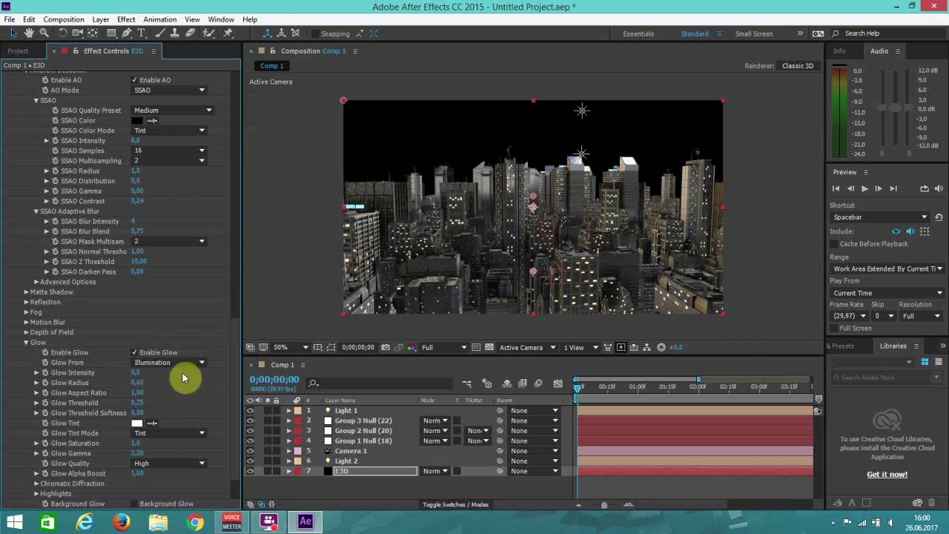
scroll(402, 231, "up", 1)
scroll(404, 229, "down", 1)
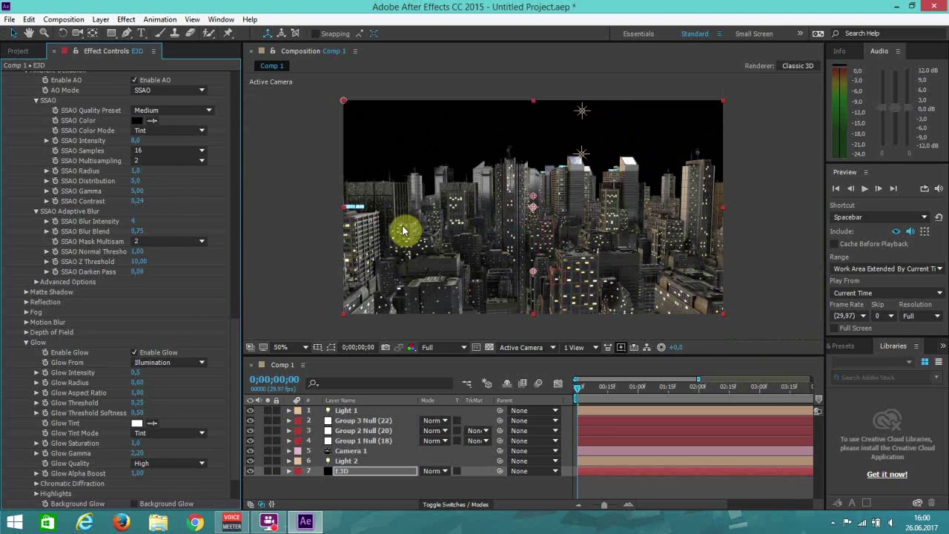
Set the glow intensity to 0,8 and the glow radius to 0,40
left_click(139, 374)
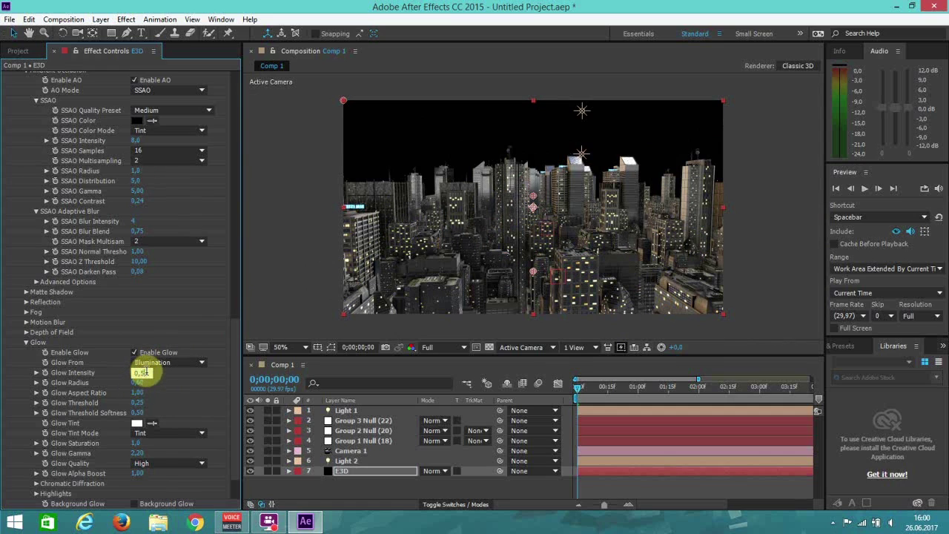
type("0,08")
left_click(123, 393)
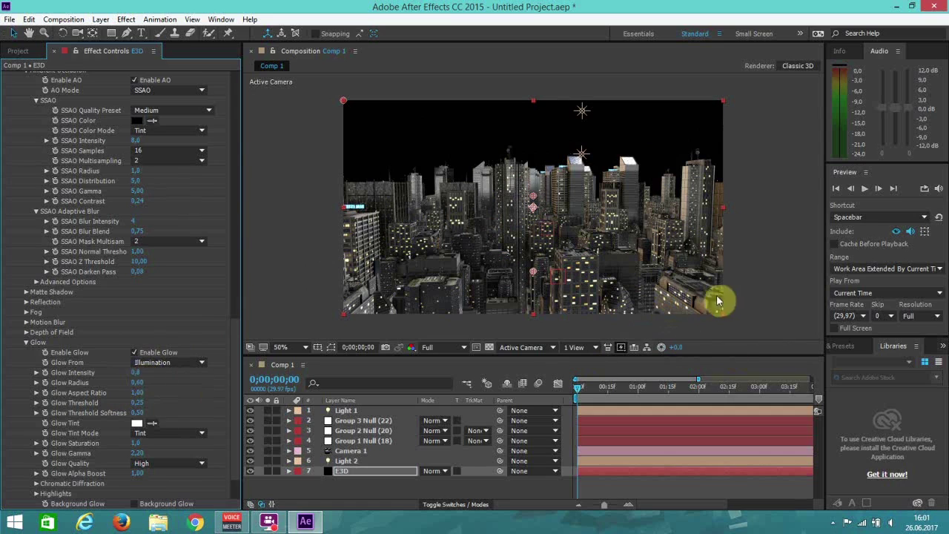
left_click(139, 383)
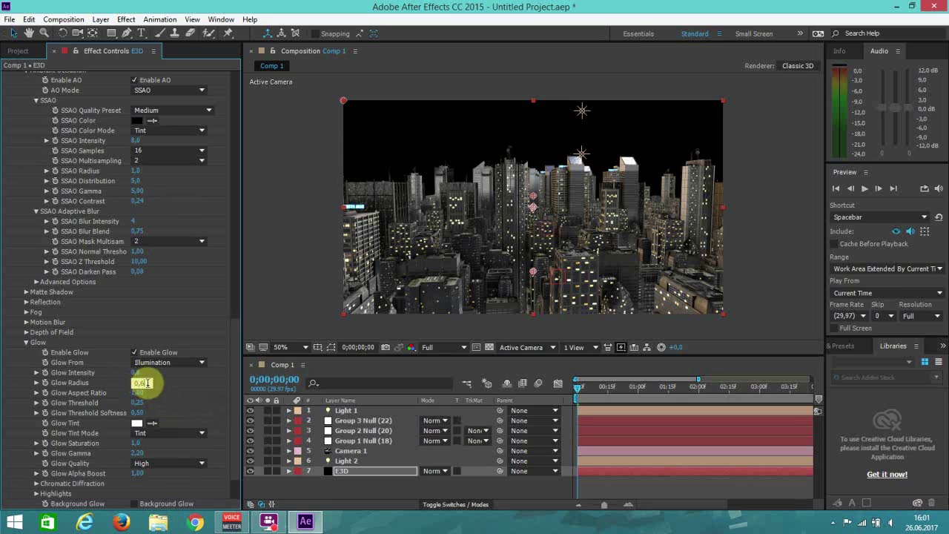
type("0,24")
key("Return")
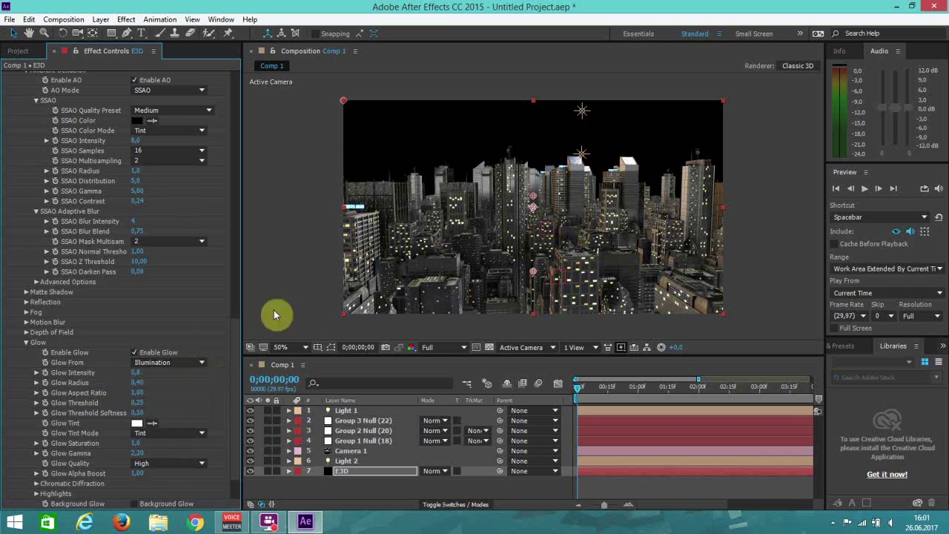
Try a glow intensity of 0,4 on the city lights and settle on 0,5
left_click(138, 373)
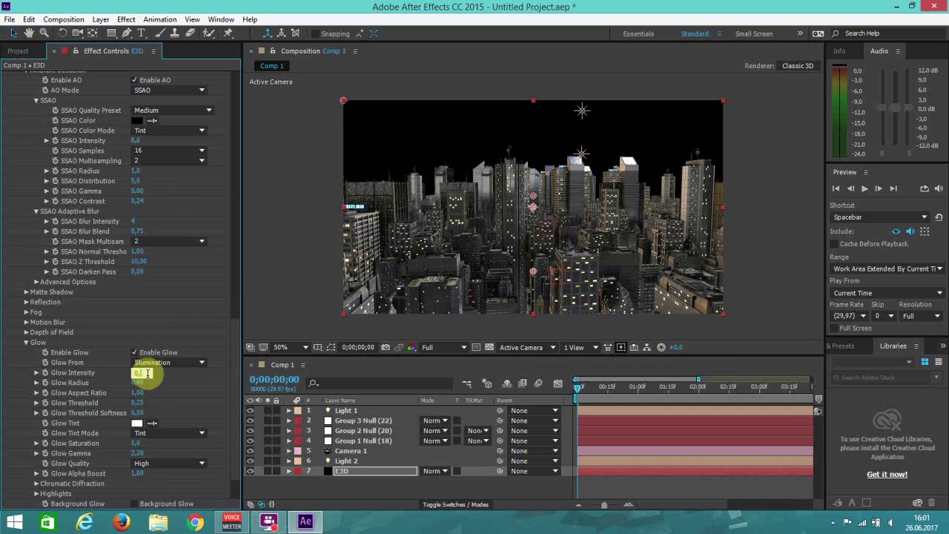
type("0,4")
key("Return")
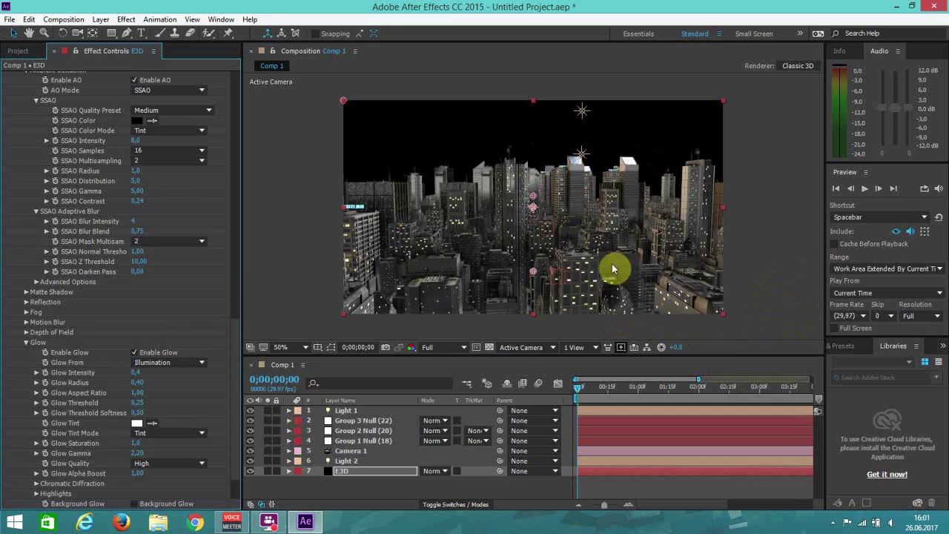
left_click(140, 372)
type("0,5")
key("Return")
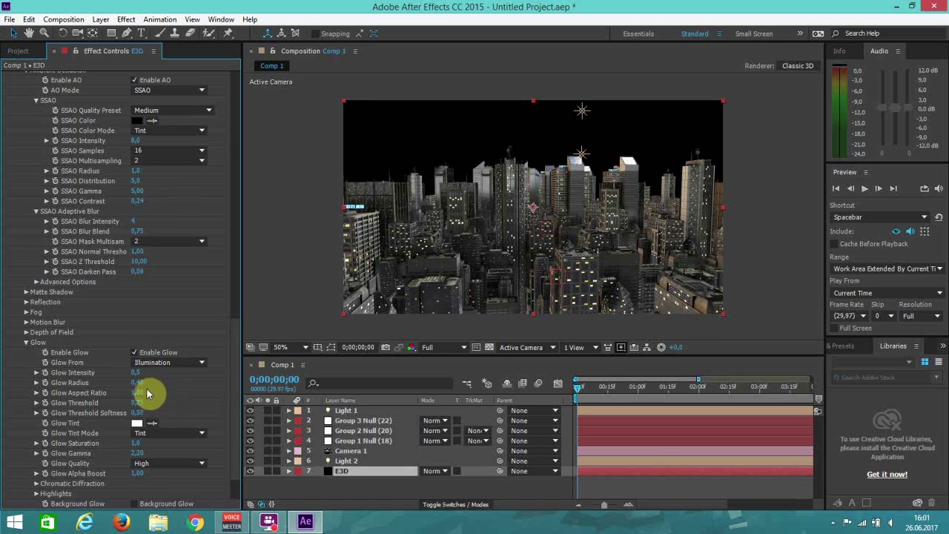
Collapse the E3D Glow settings and look through the lighting, shadow and ambient occlusion render settings
scroll(238, 329, "up", 3)
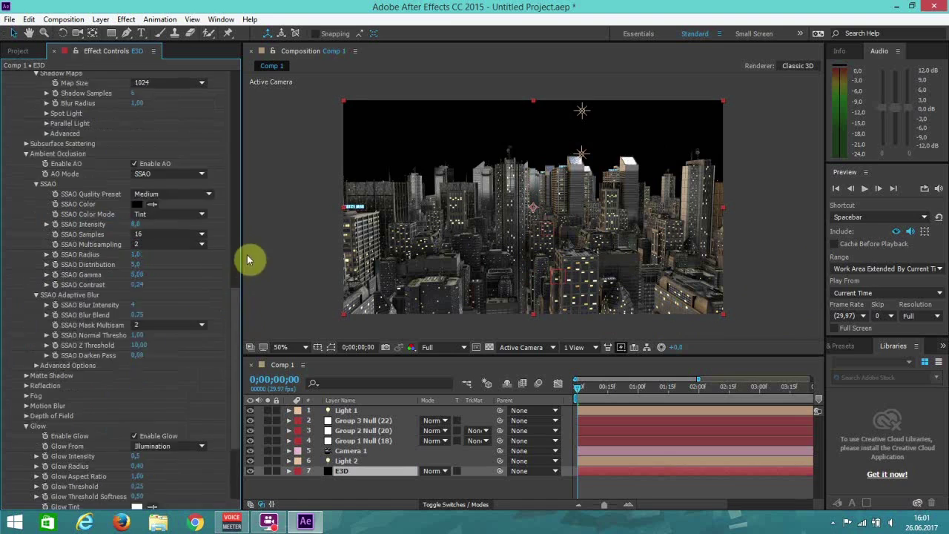
scroll(250, 238, "up", 8)
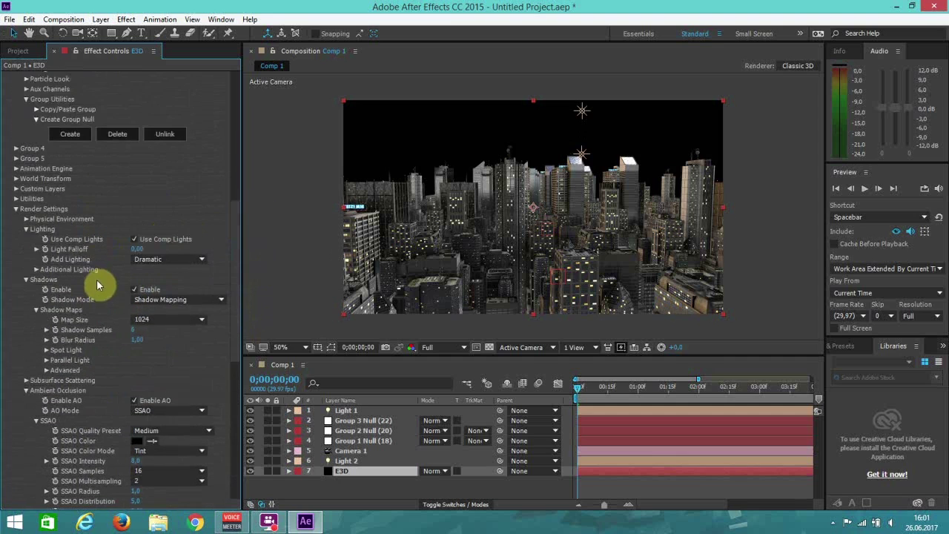
scroll(96, 279, "down", 12)
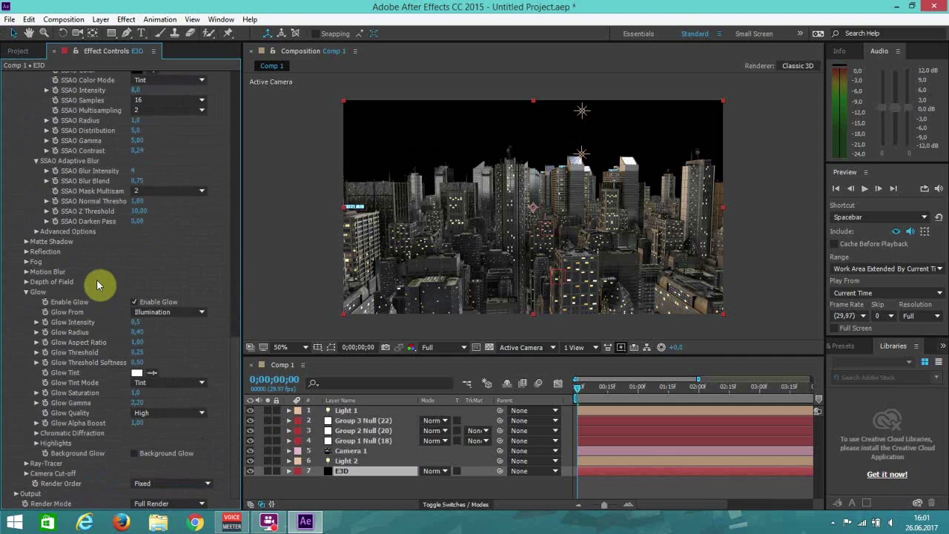
left_click(27, 296)
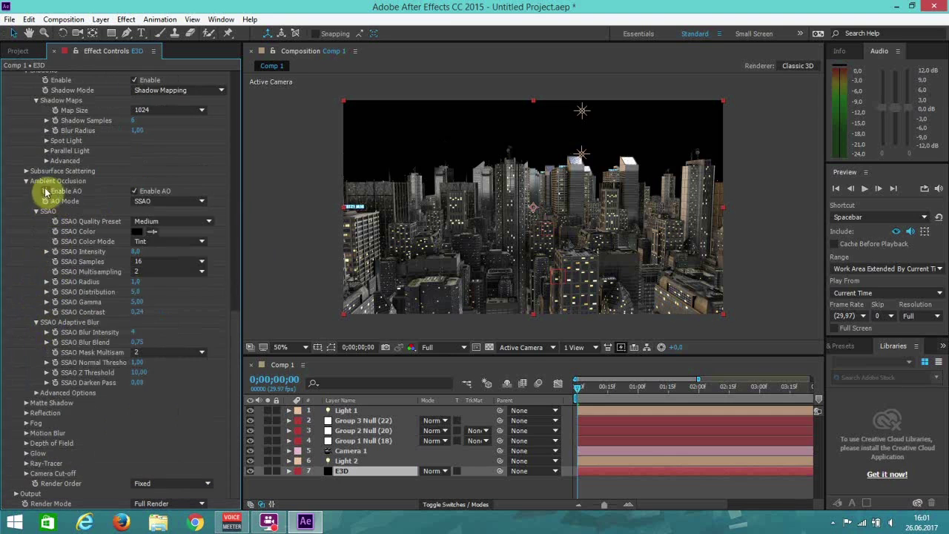
scroll(46, 193, "up", 4)
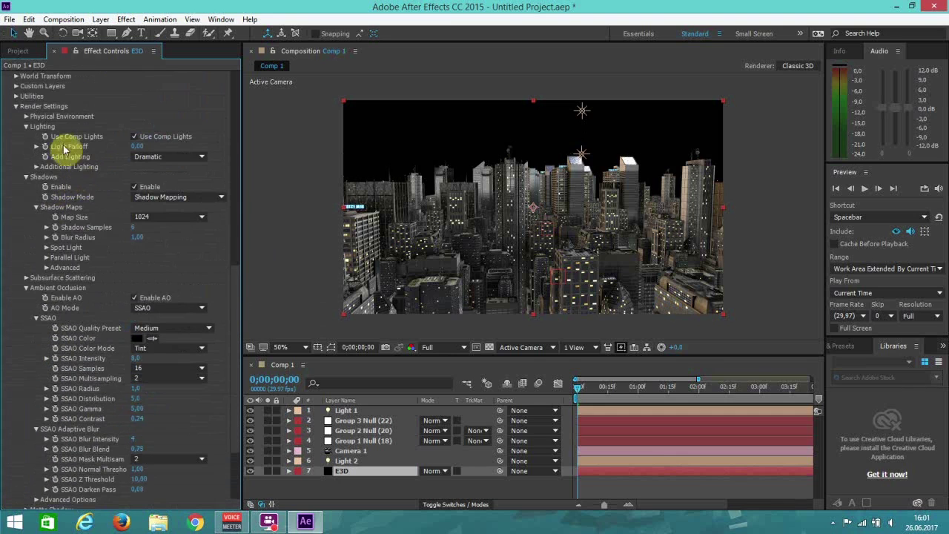
scroll(45, 193, "down", 4)
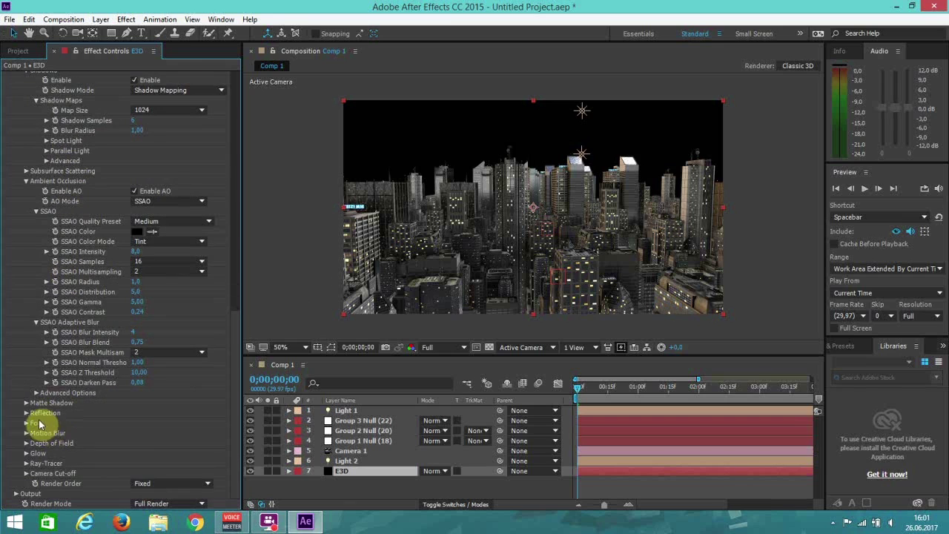
Set the mirror surface quality to High in the Reflection settings and compare the skyline at 50% and 100% magnification
left_click(26, 414)
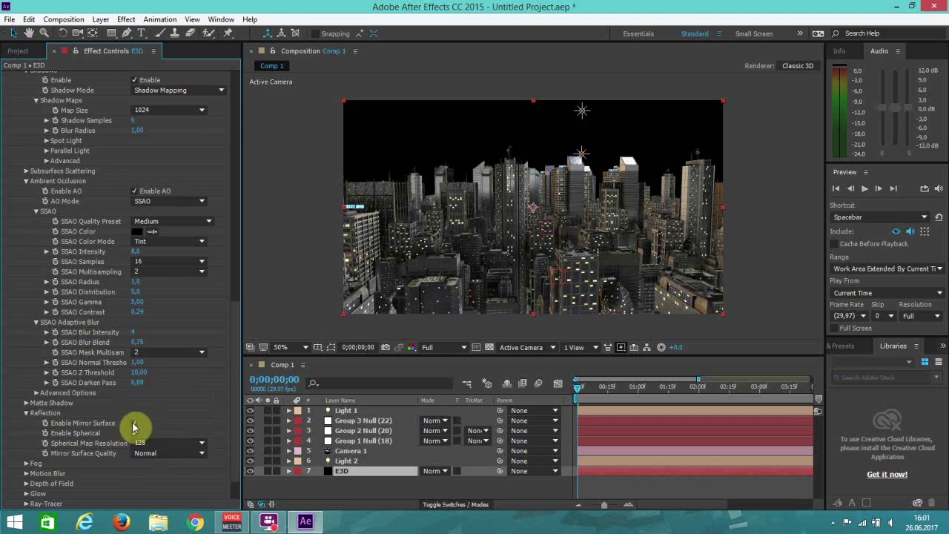
left_click(176, 450)
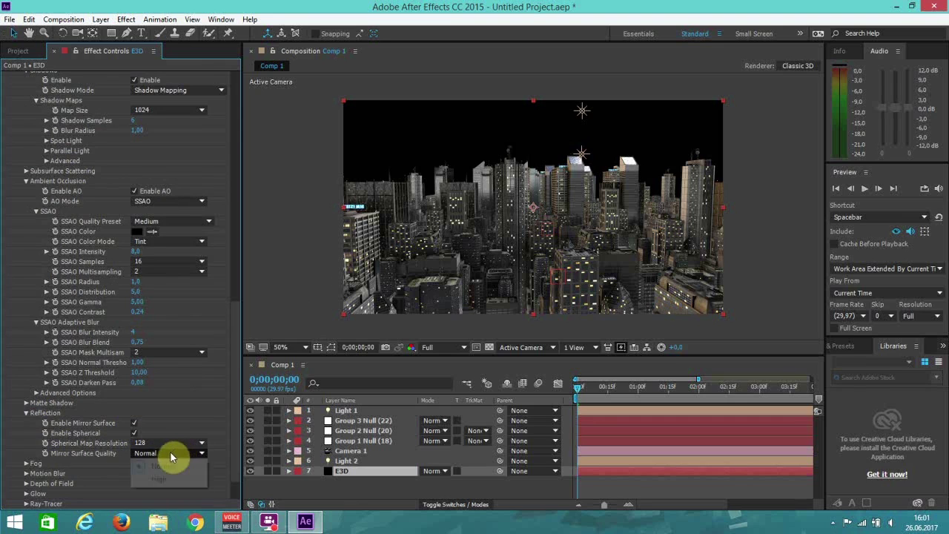
left_click(159, 480)
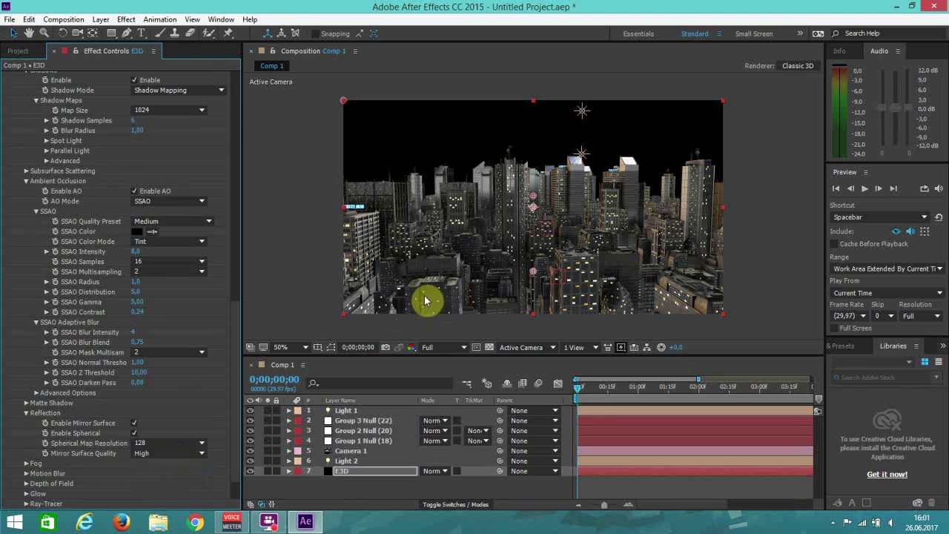
key("period")
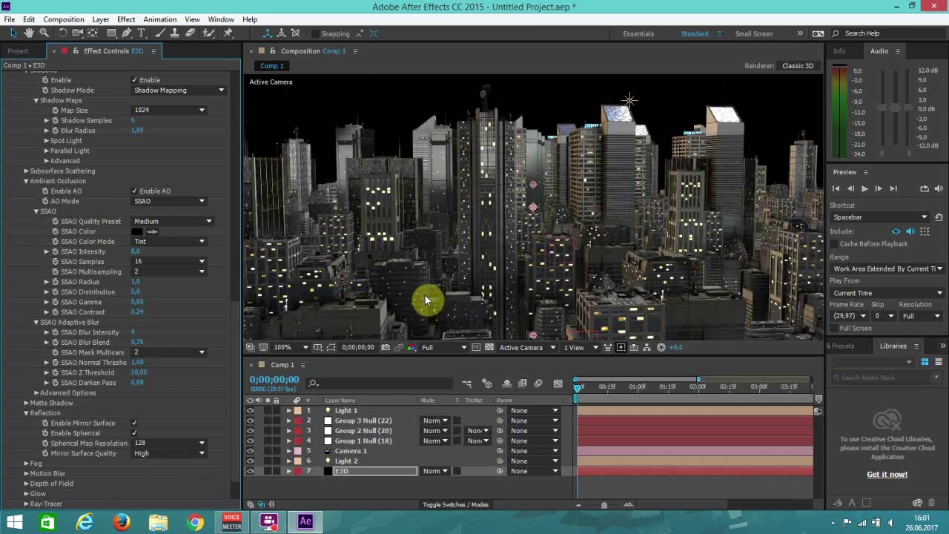
key("comma")
key("period")
key("comma")
key("period")
key("comma")
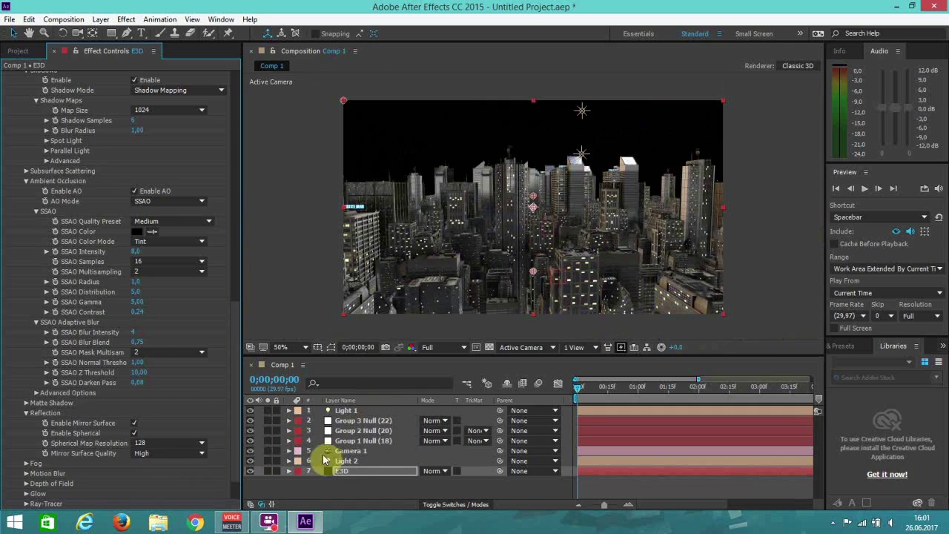
Set the Additional Lighting brightness multiplier to 74% and check the darkened skyline at 100% magnification
scroll(179, 303, "down", 2)
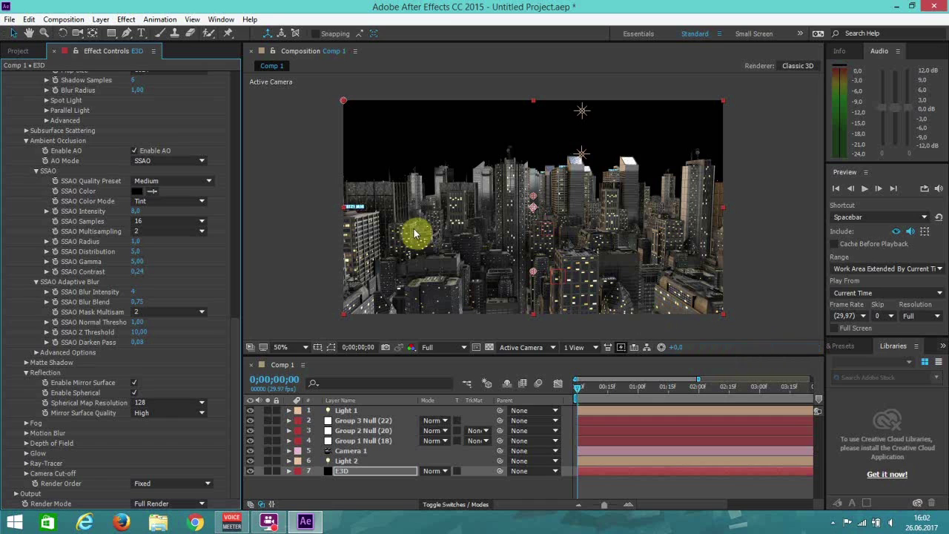
scroll(152, 217, "up", 3)
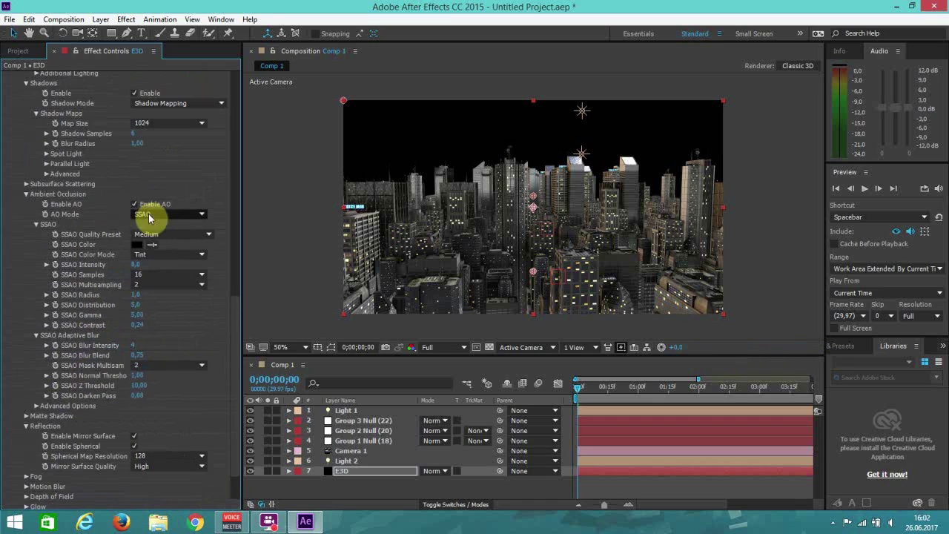
scroll(47, 201, "up", 3)
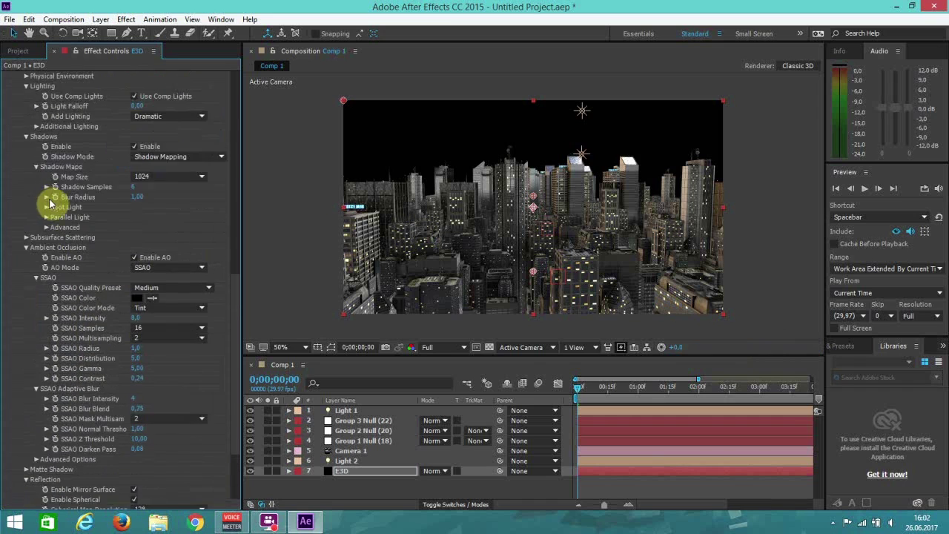
scroll(52, 212, "down", 6)
scroll(57, 227, "up", 16)
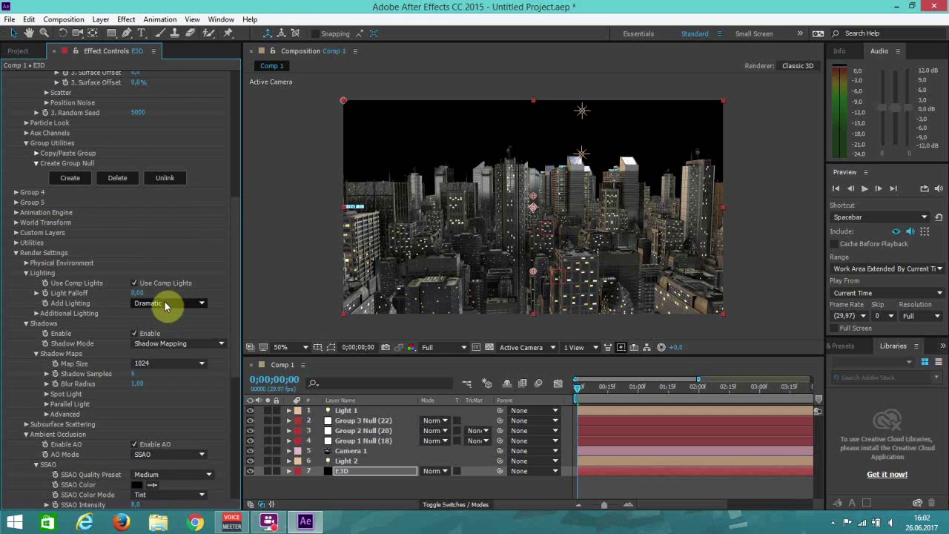
left_click(35, 313)
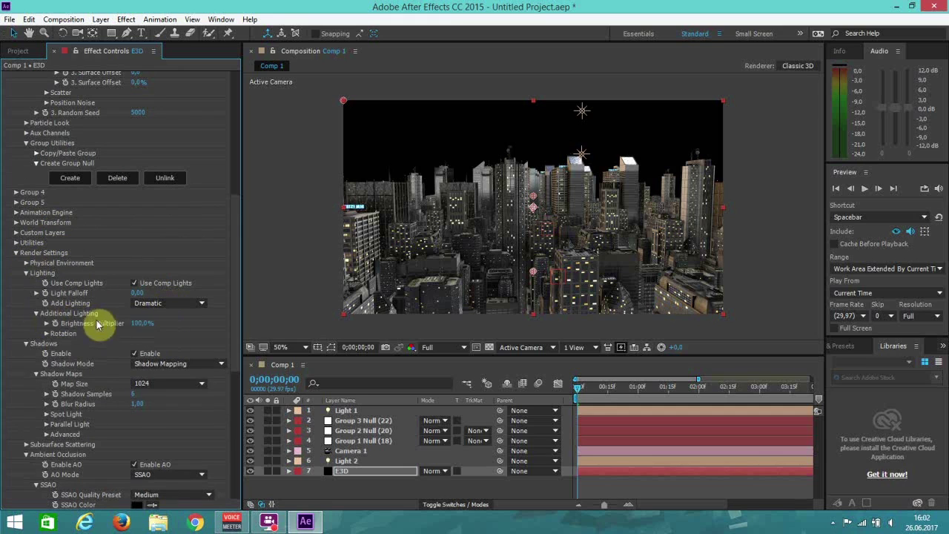
left_click_drag(138, 326, 132, 329)
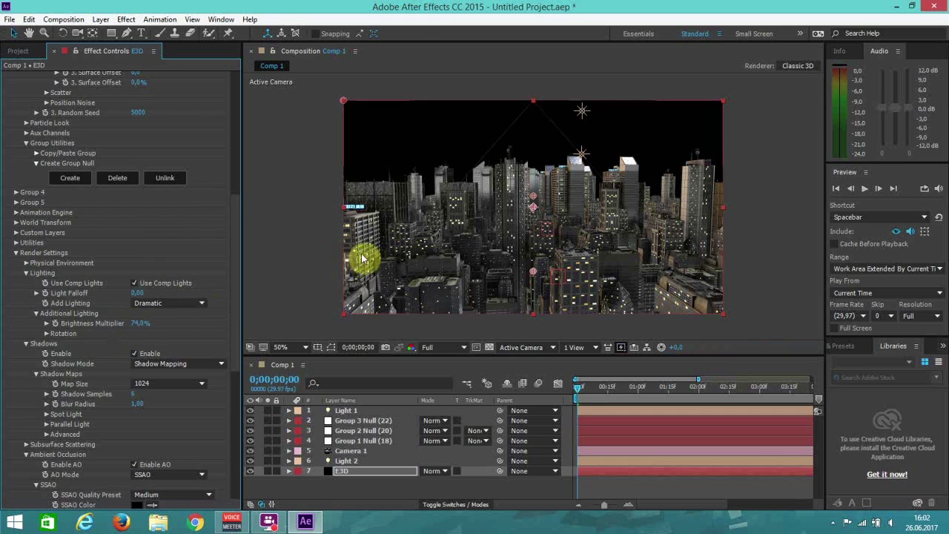
key("slash")
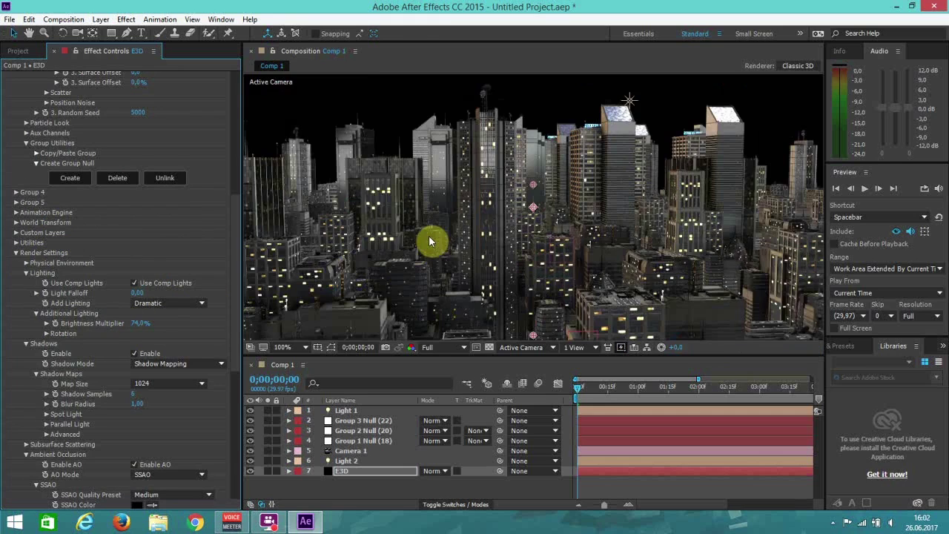
key("comma")
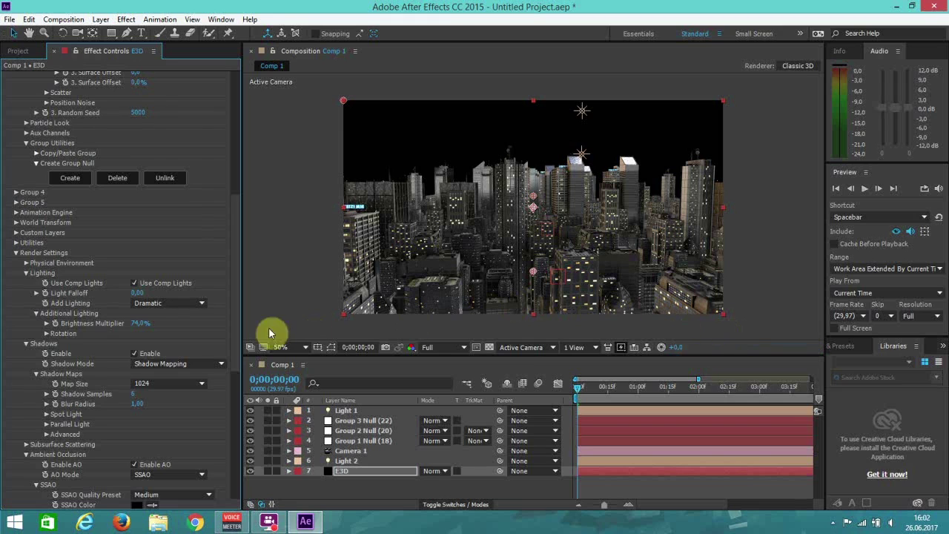
Rotate the additional lighting to 55° on the X axis and check the buildings at 100% magnification
left_click(46, 333)
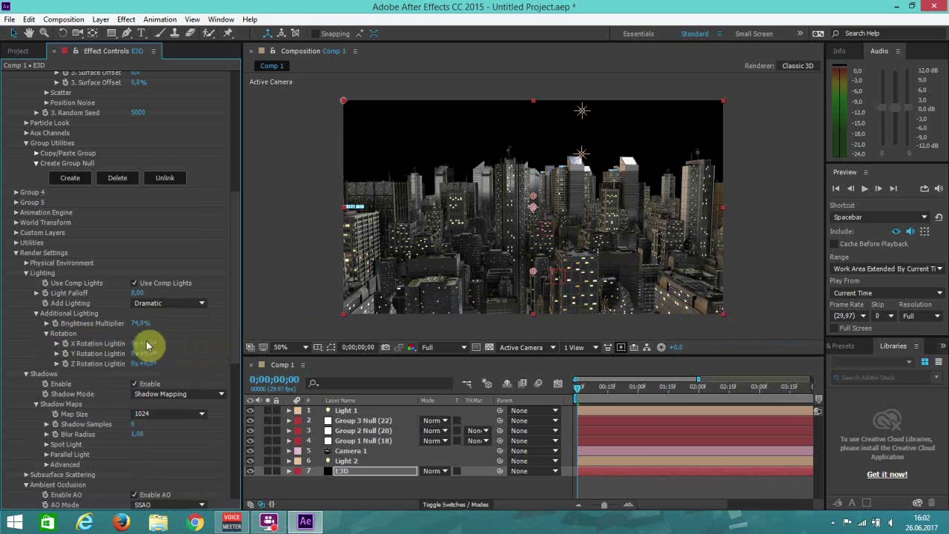
left_click_drag(149, 346, 161, 349)
left_click_drag(150, 343, 169, 339)
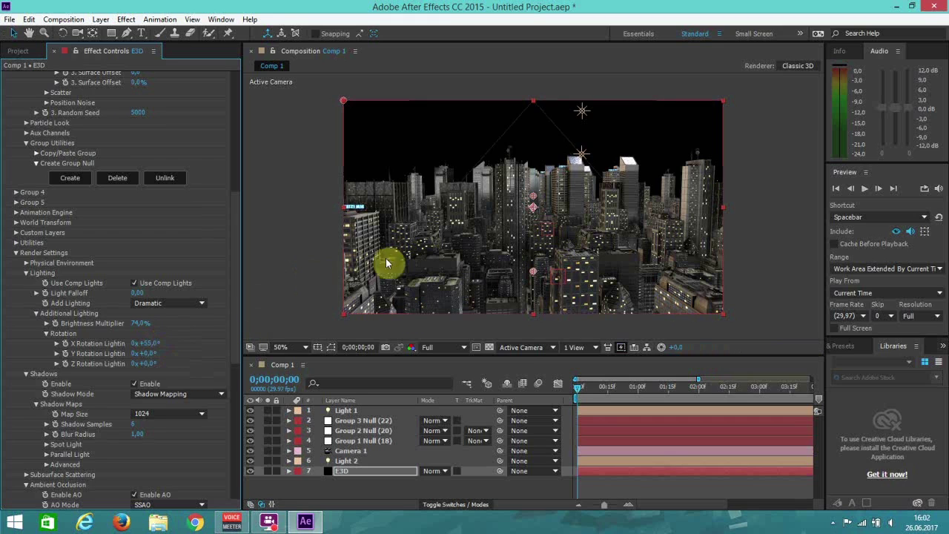
key("/")
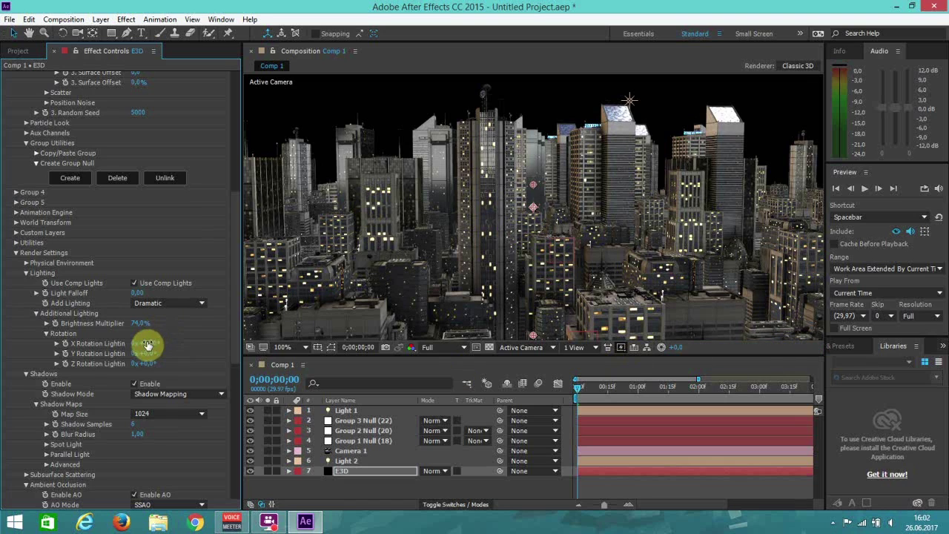
Rotate the additional lighting to -39° on the X axis and compare the skyline at 50% and 100% magnification
mouse_move(148, 343)
left_mouse_down()
mouse_move(101, 343)
mouse_move(151, 346)
mouse_move(136, 343)
left_mouse_up()
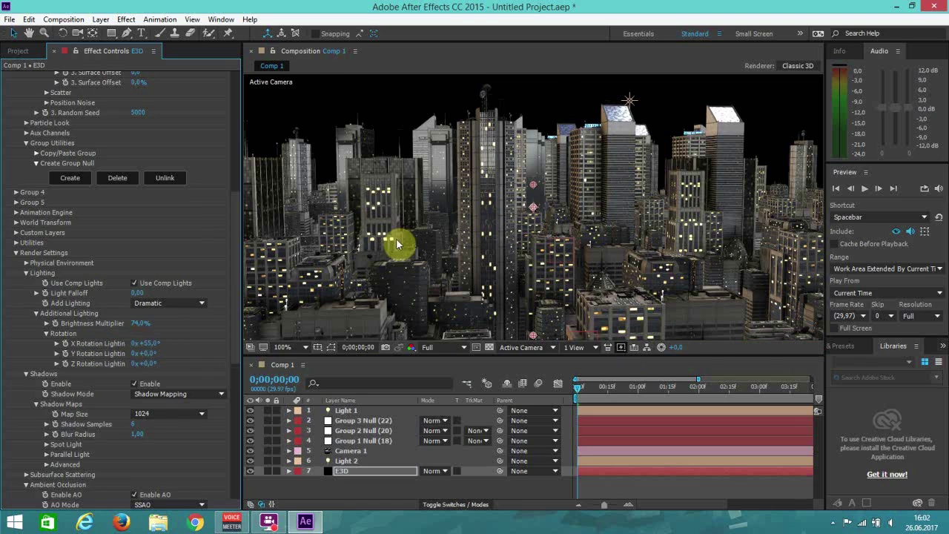
scroll(396, 241, "down", 1)
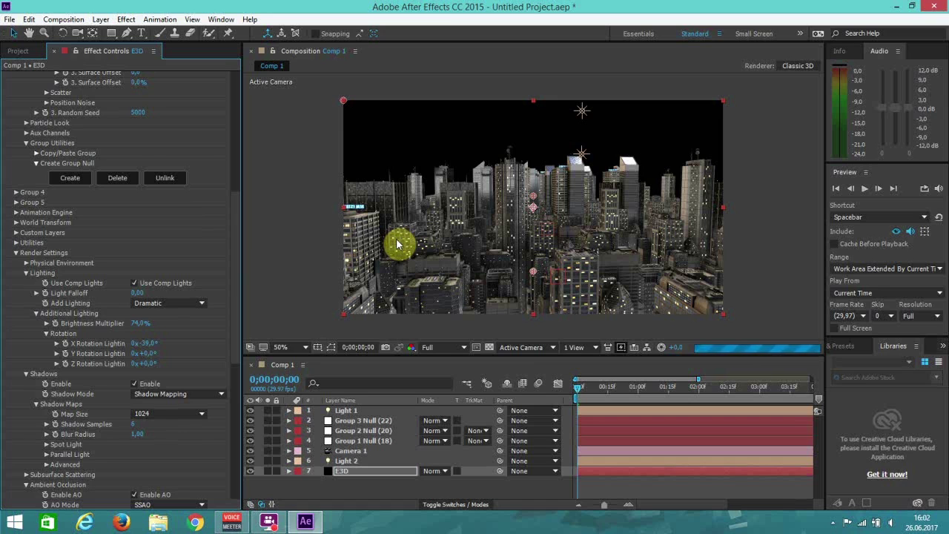
scroll(397, 244, "up", 2)
scroll(397, 244, "down", 1)
scroll(344, 256, "up", 1)
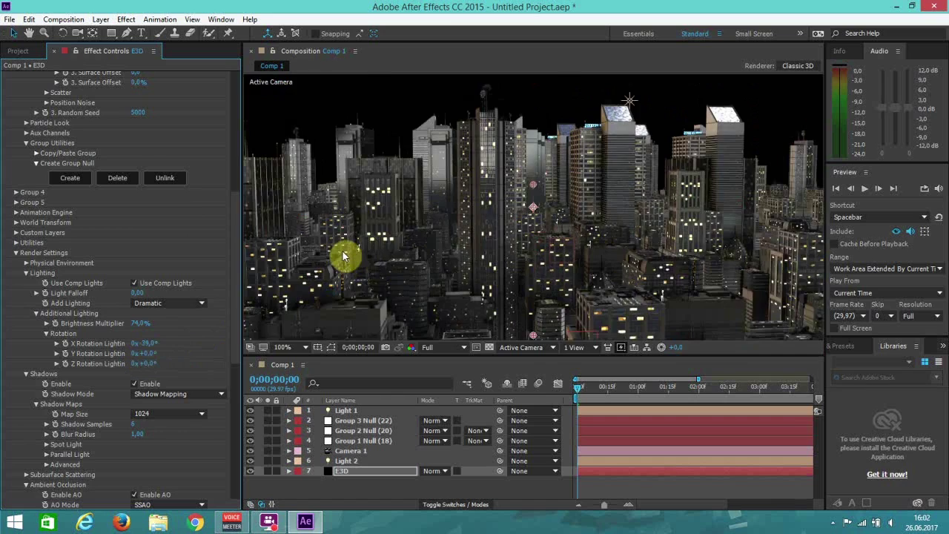
scroll(344, 256, "down", 1)
Try moving Light 2 toward the upper-right corner of the skyline frame, and undo the move
left_click(346, 411)
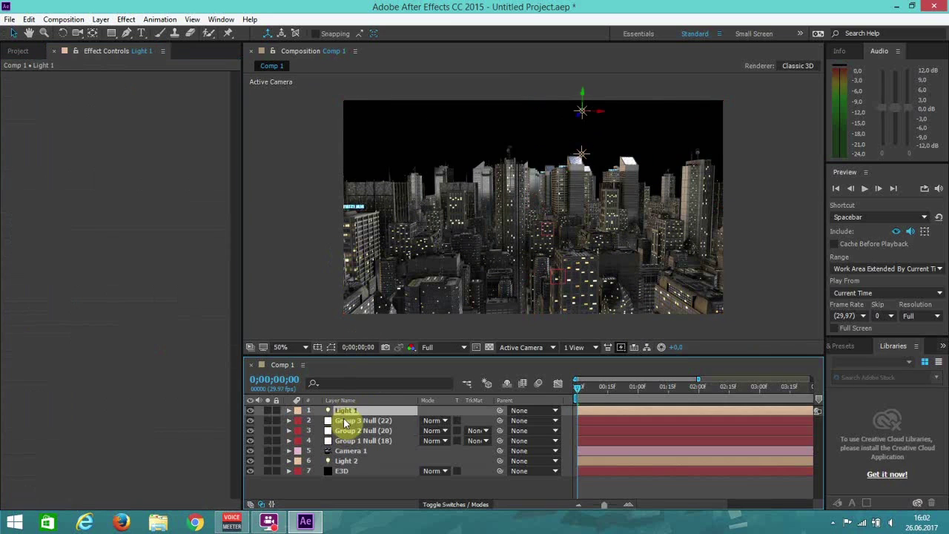
left_click(583, 160)
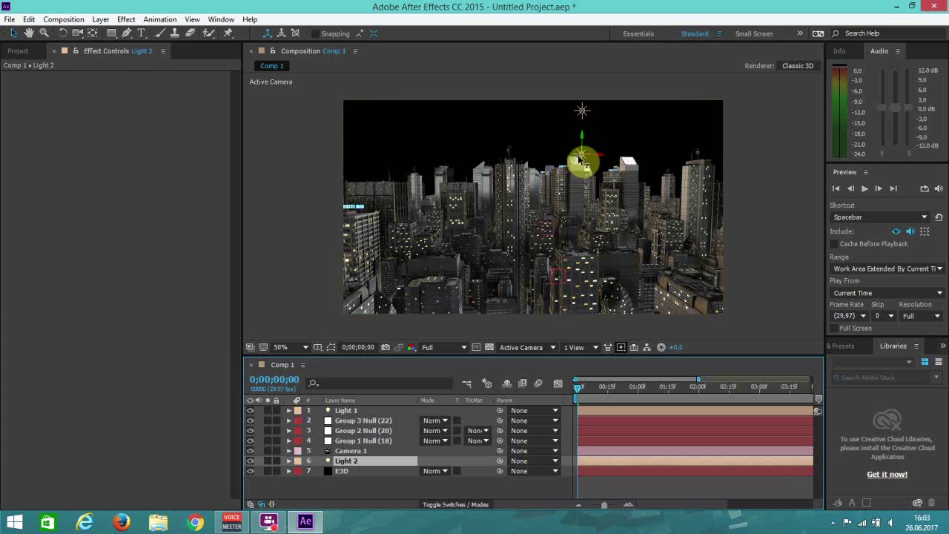
left_click_drag(579, 160, 812, 119)
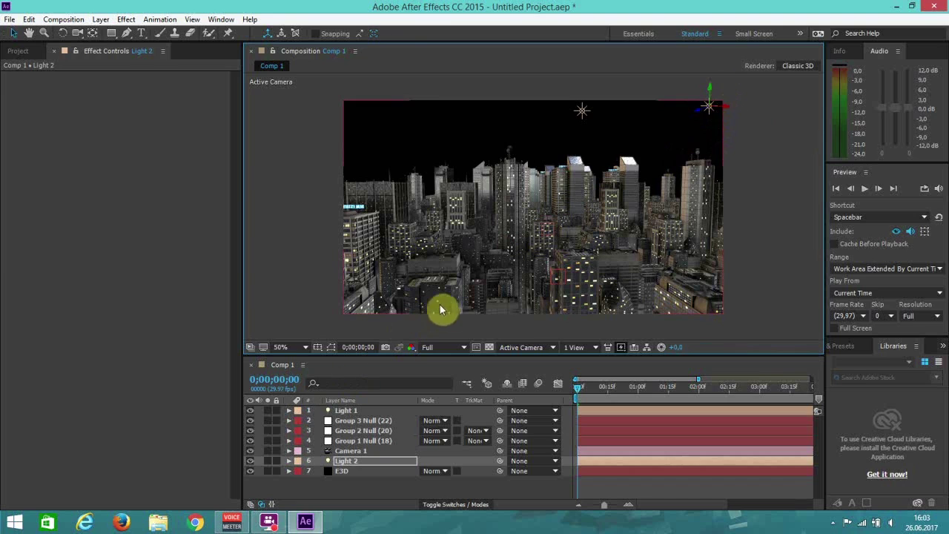
key("ctrl+z")
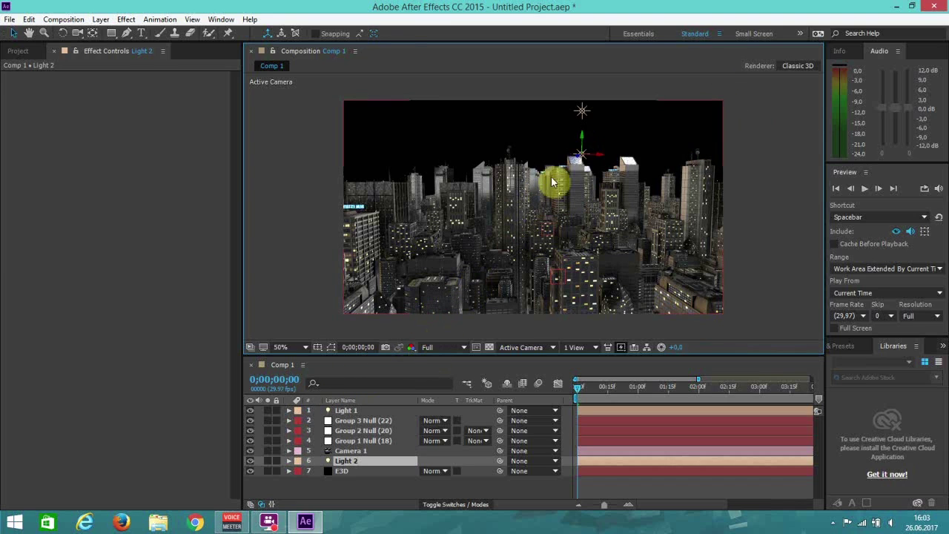
Rotate the E3D layer's additional lighting to -52° on the Z axis
left_click(341, 464)
left_click(338, 471)
scroll(131, 363, "down", 10)
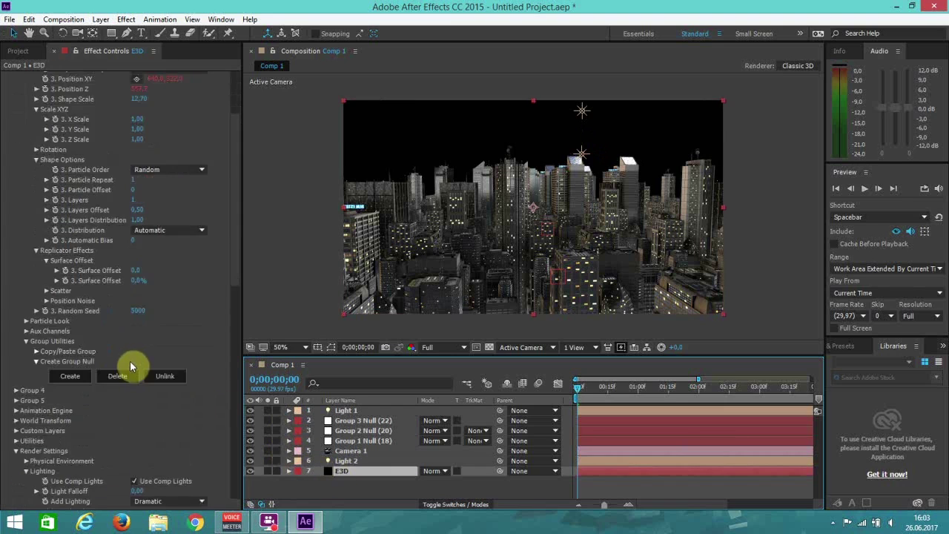
scroll(134, 368, "down", 3)
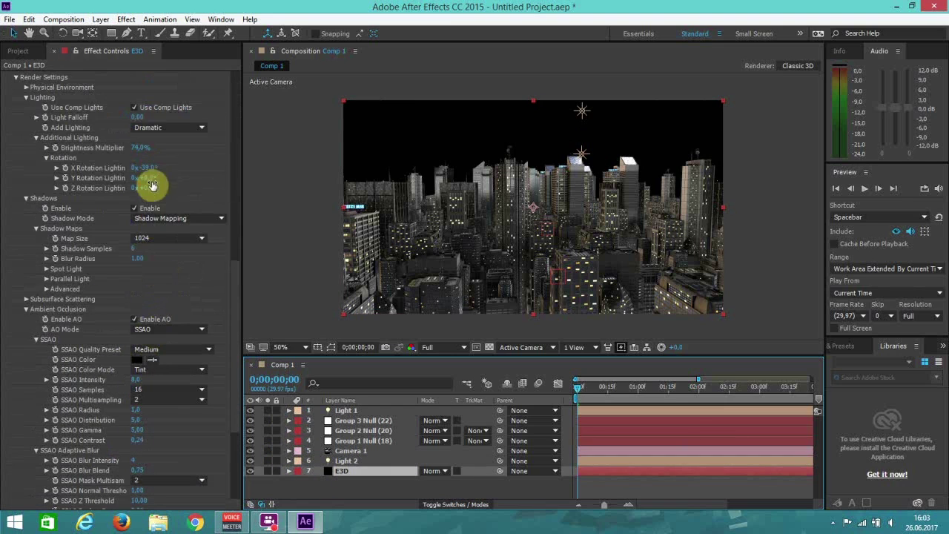
left_click_drag(150, 188, 129, 190)
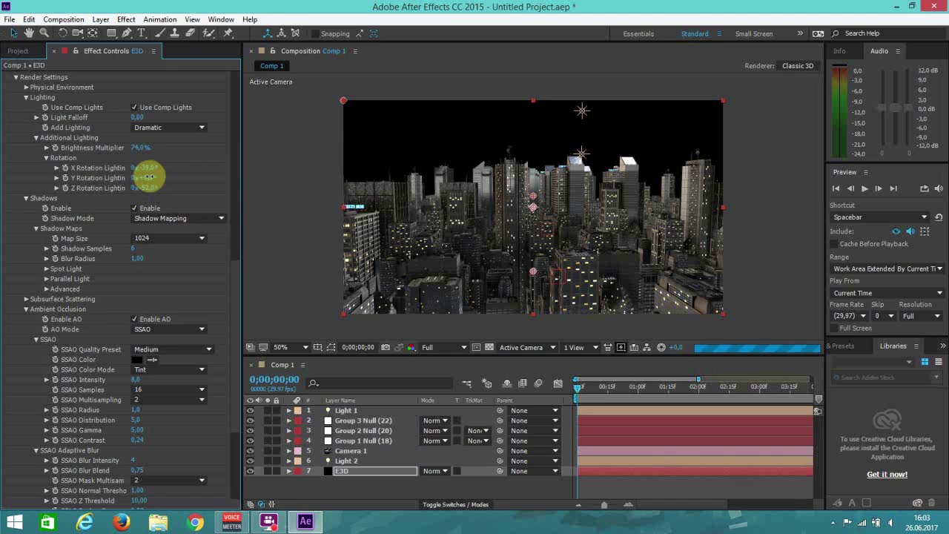
Try a -46° Y rotation for the additional lighting, return it to 0° and check the buildings at 100% magnification
left_click(149, 178)
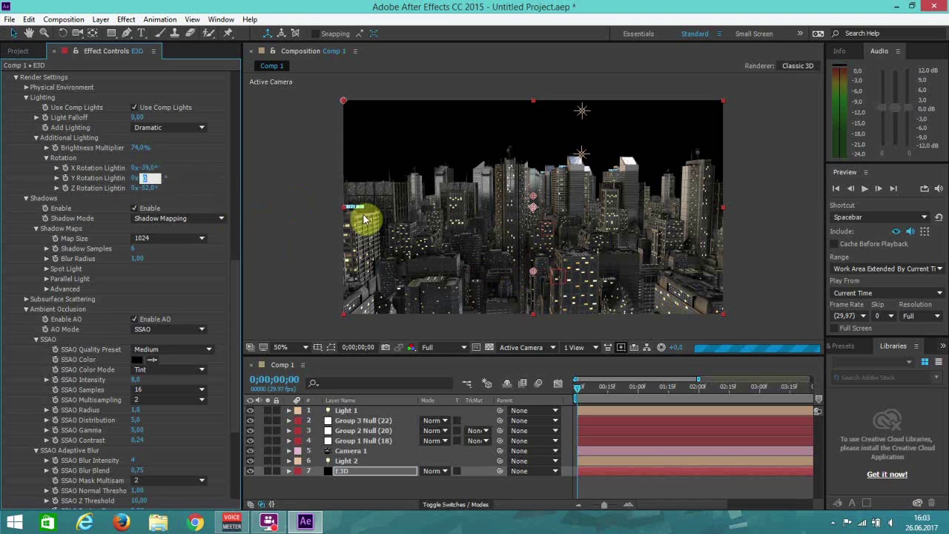
key("Return")
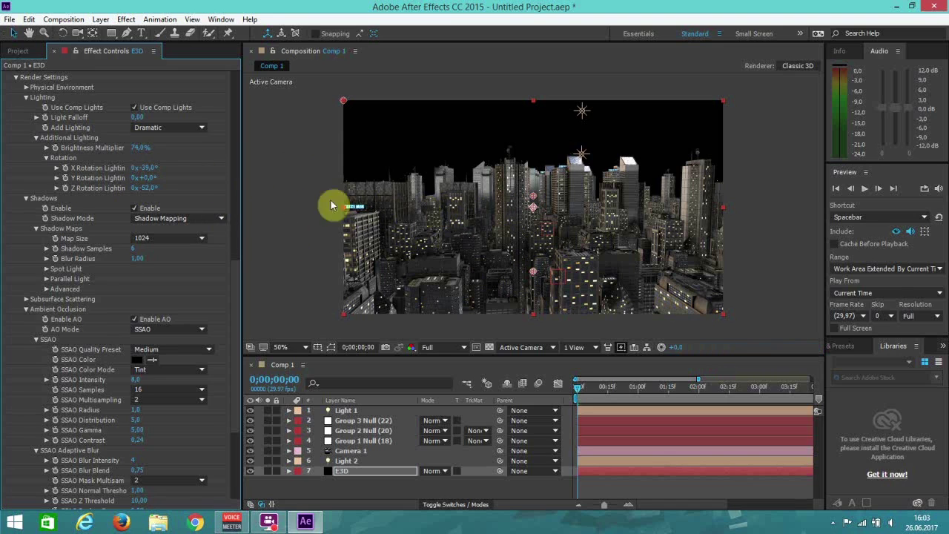
left_click_drag(149, 178, 115, 182)
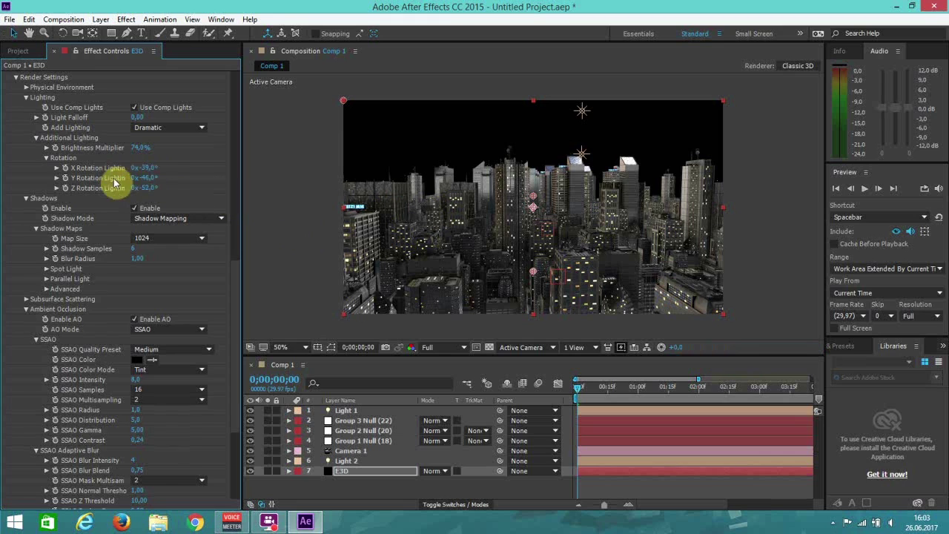
left_click_drag(145, 178, 185, 175)
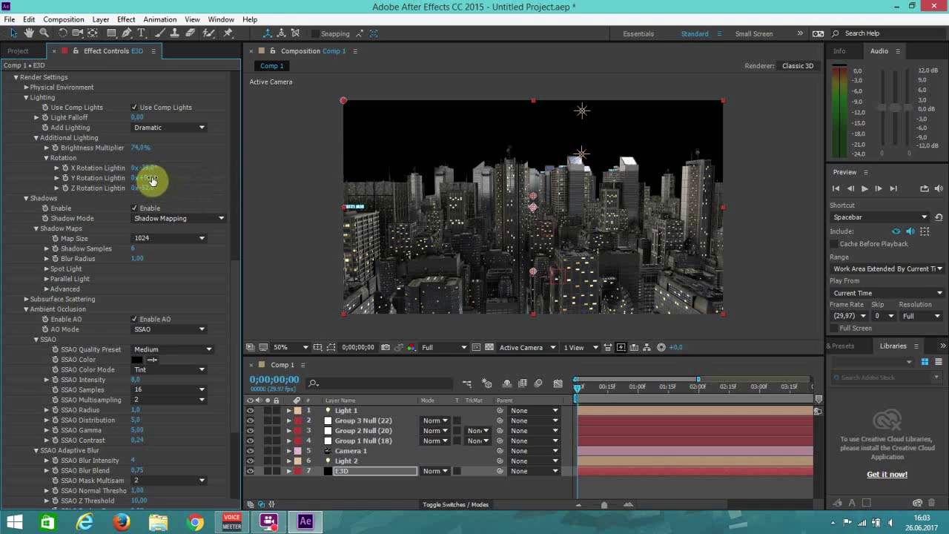
scroll(431, 223, "up", 1)
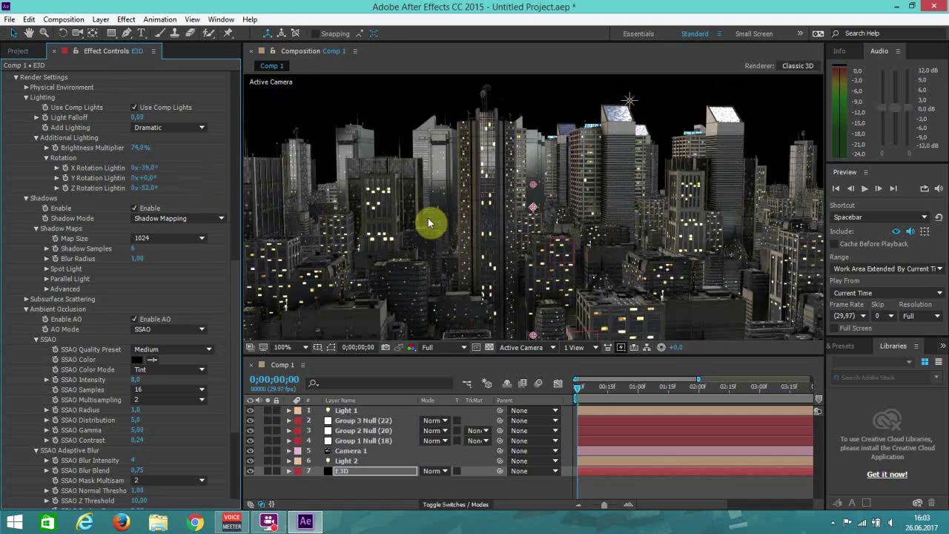
scroll(430, 223, "down", 1)
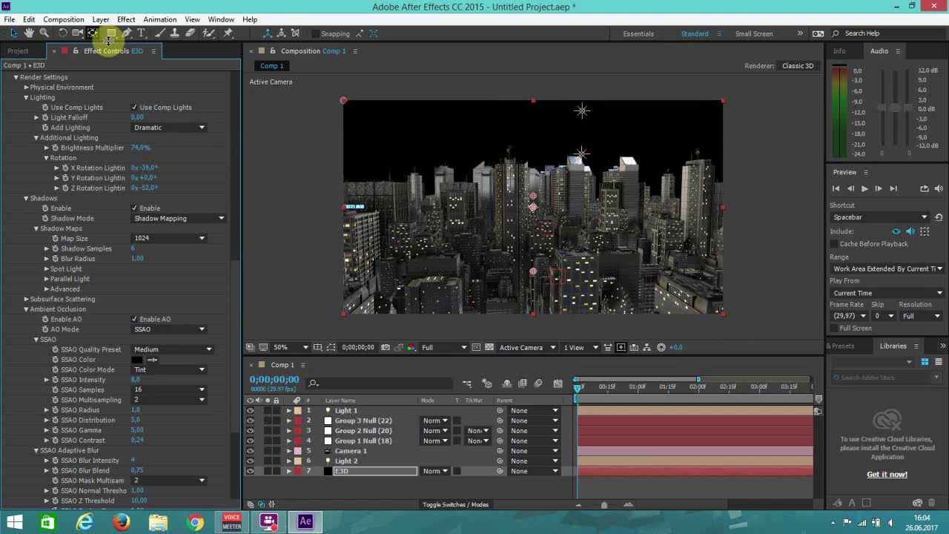
Create a new black solid at the default size, directly above the E3D layer
left_click(100, 20)
mouse_move(111, 31)
left_click(326, 47)
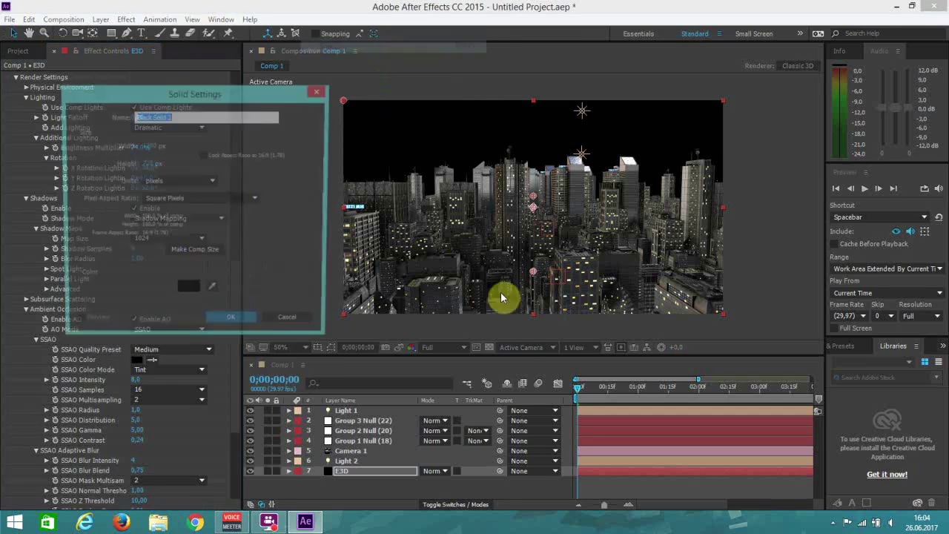
left_click(237, 318)
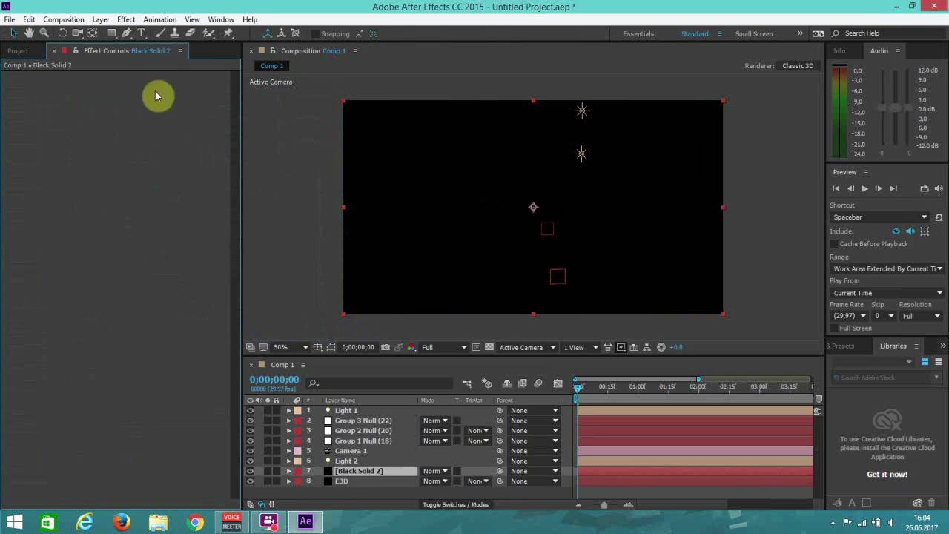
Draw a wide rectangular mask across the black solid and invert it to form letterbox bars above and below the skyline
left_click(110, 32)
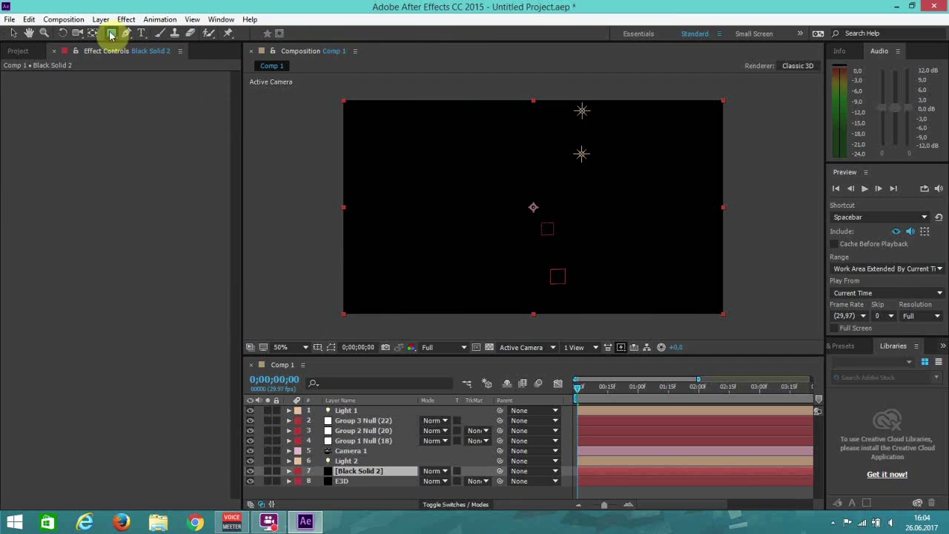
left_click_drag(258, 125, 807, 294)
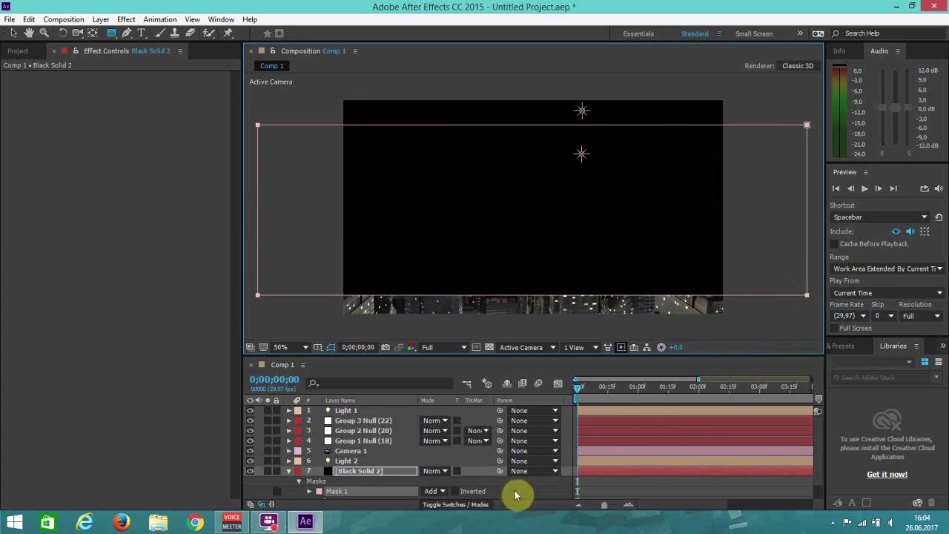
scroll(460, 472, "down", 1)
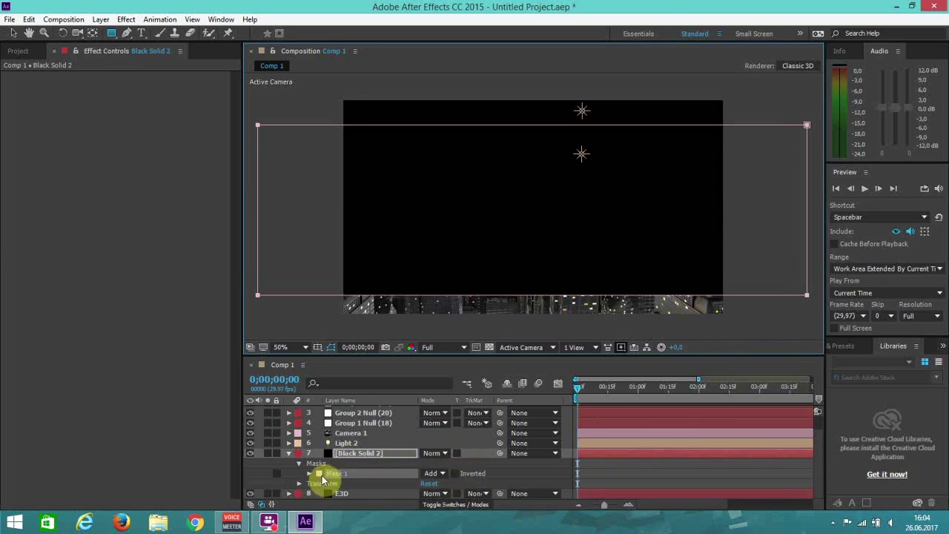
left_click(455, 474)
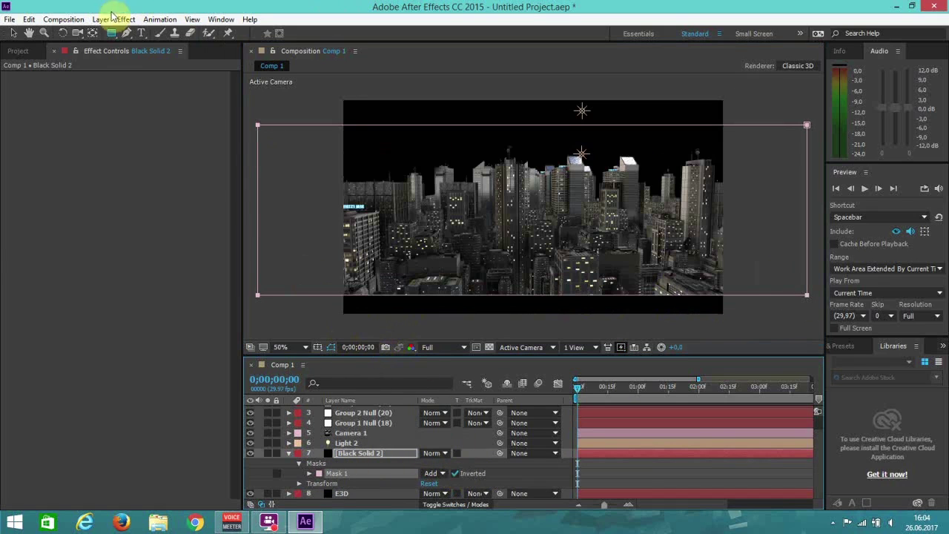
Raise the mask's lower edge slightly to thicken the bottom letterbox bar, and hide the mask outline to check the framing
left_click(14, 33)
left_click(270, 296)
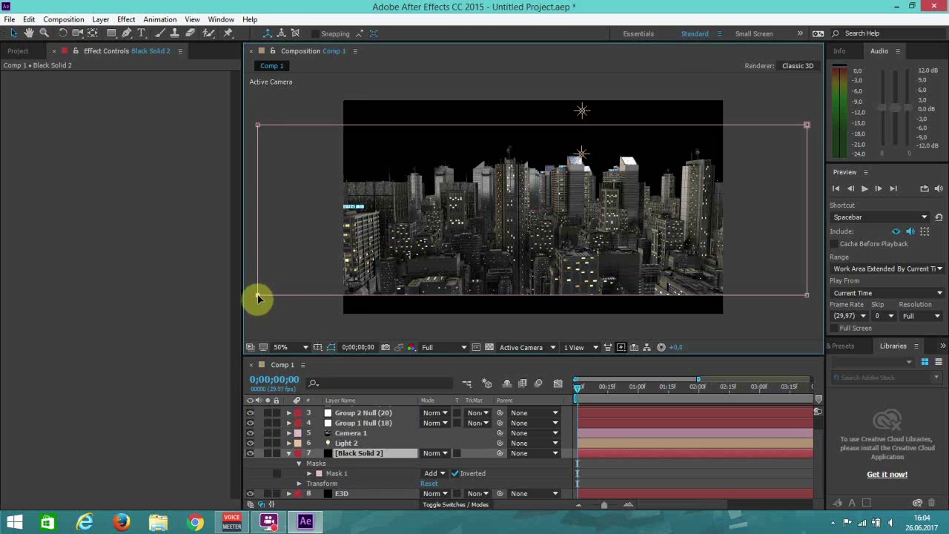
left_click(808, 296)
left_click_drag(810, 298, 811, 297)
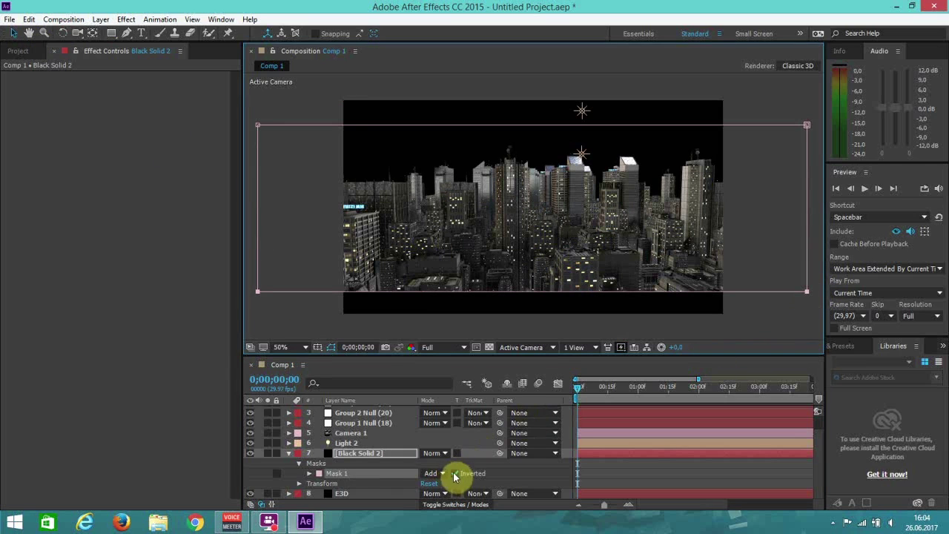
left_click(320, 348)
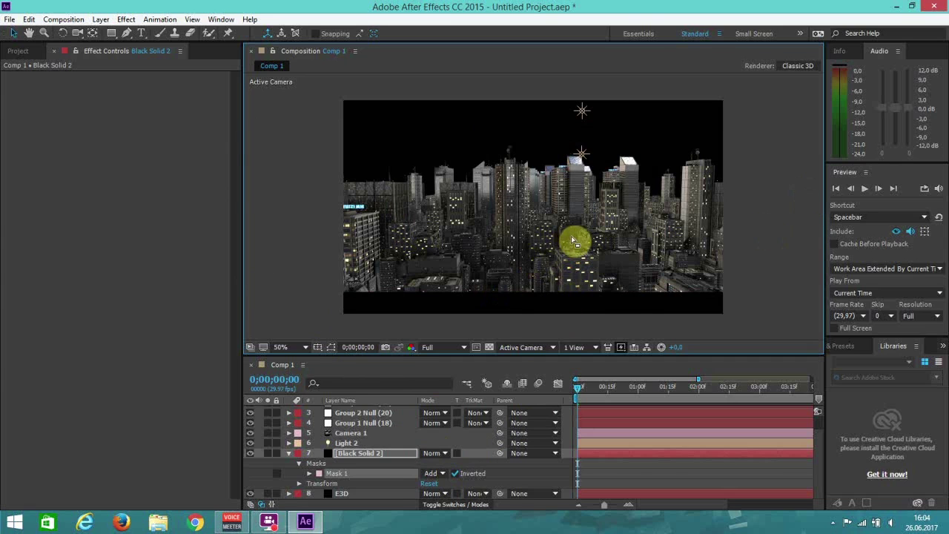
scroll(547, 170, "up", 1)
scroll(547, 170, "down", 1)
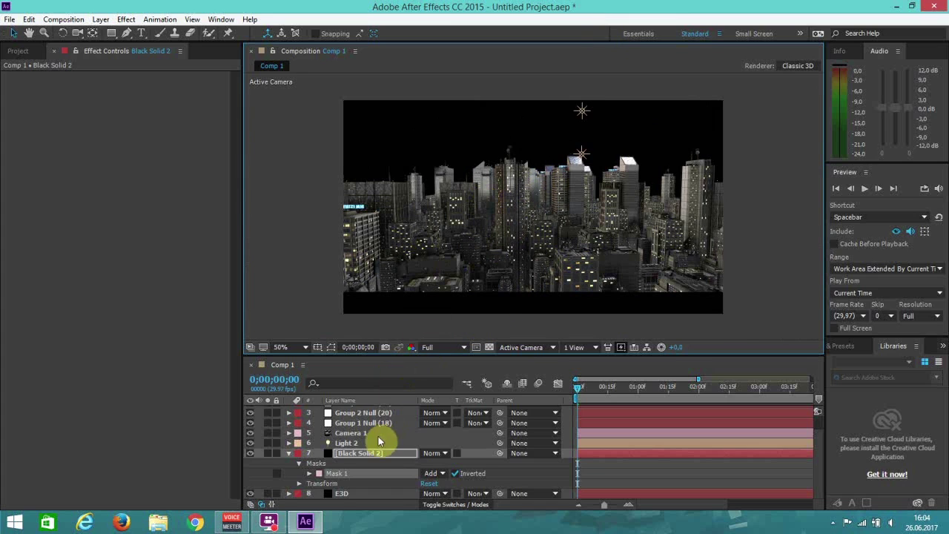
Create an adjustment layer and move it above Light 1 to the top of the layer stack
scroll(378, 436, "up", 2)
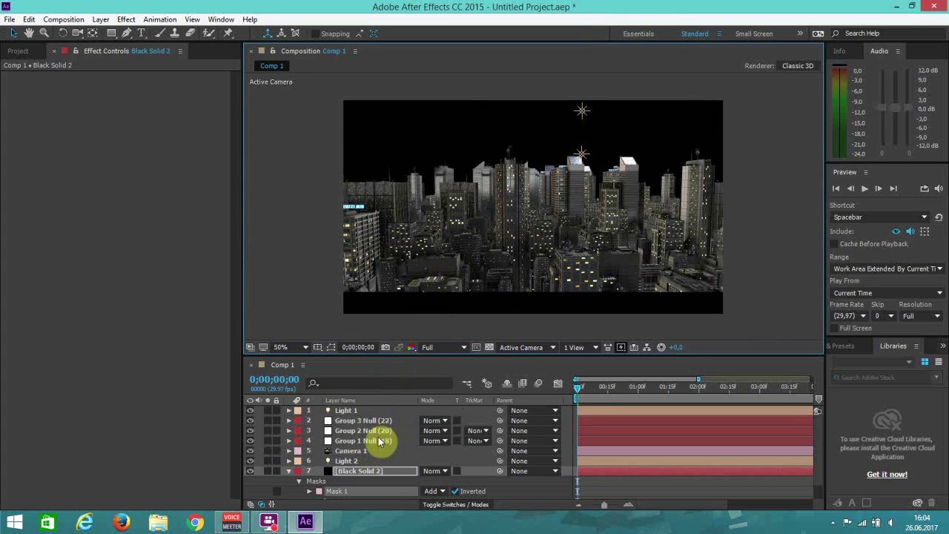
left_click(101, 20)
mouse_move(115, 32)
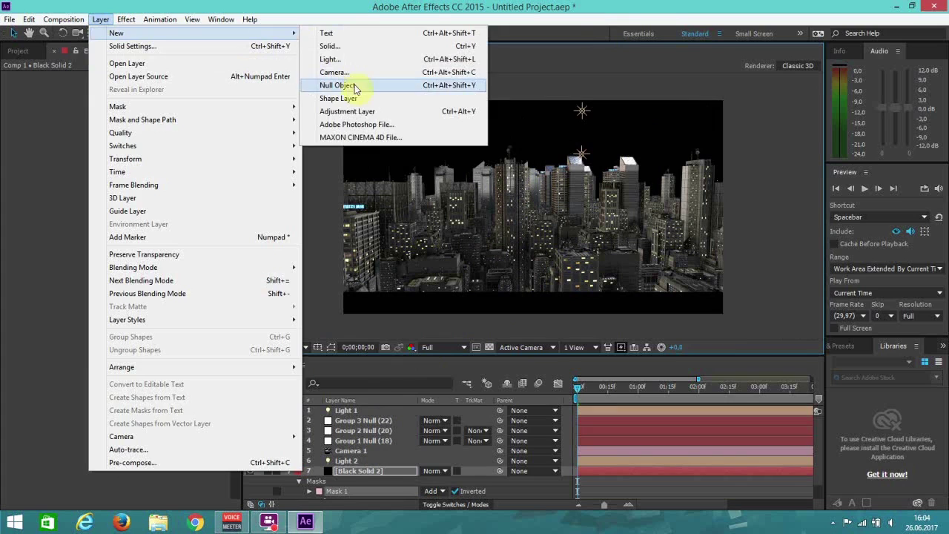
left_click(357, 112)
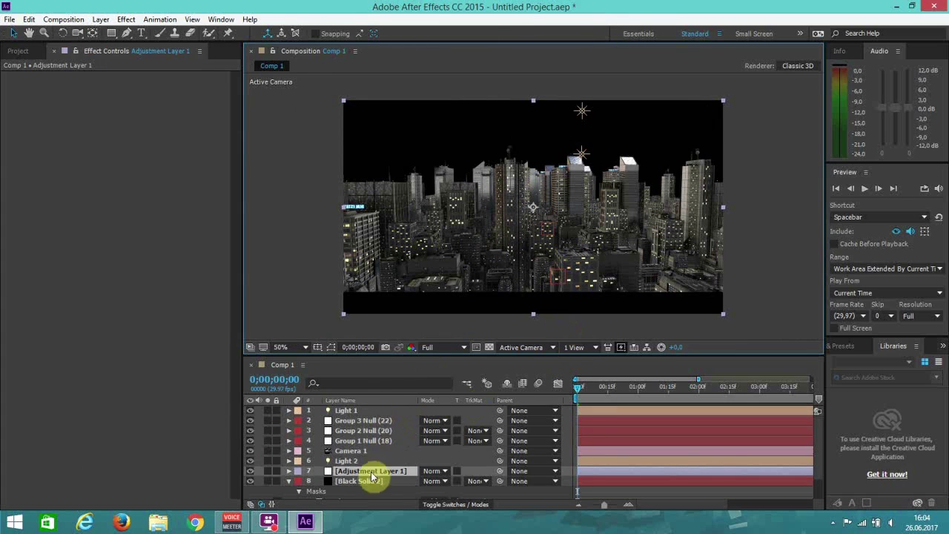
left_click_drag(371, 471, 360, 409)
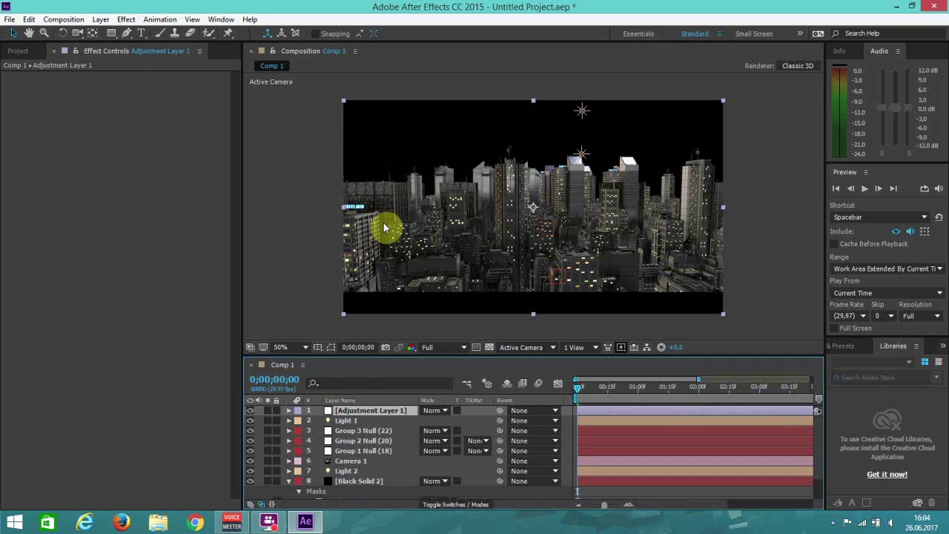
left_click(126, 19)
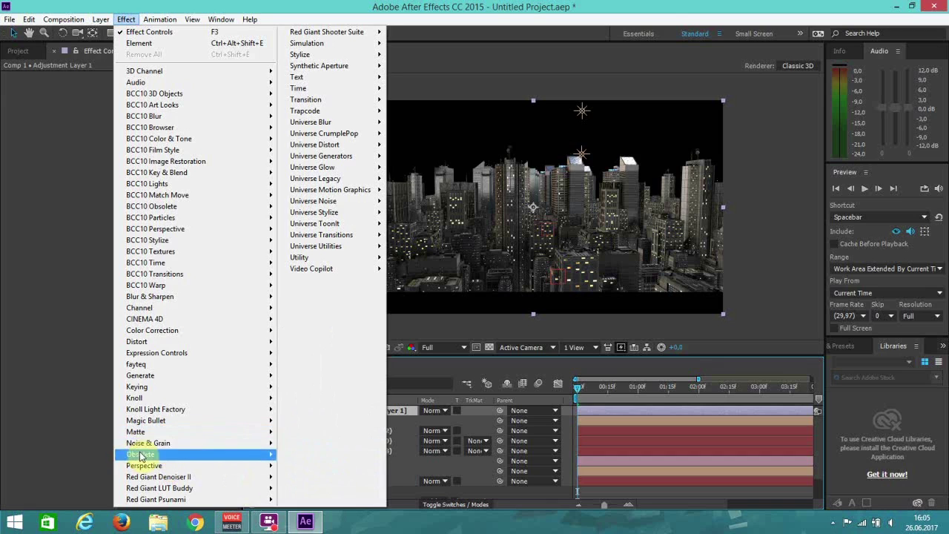
mouse_move(170, 421)
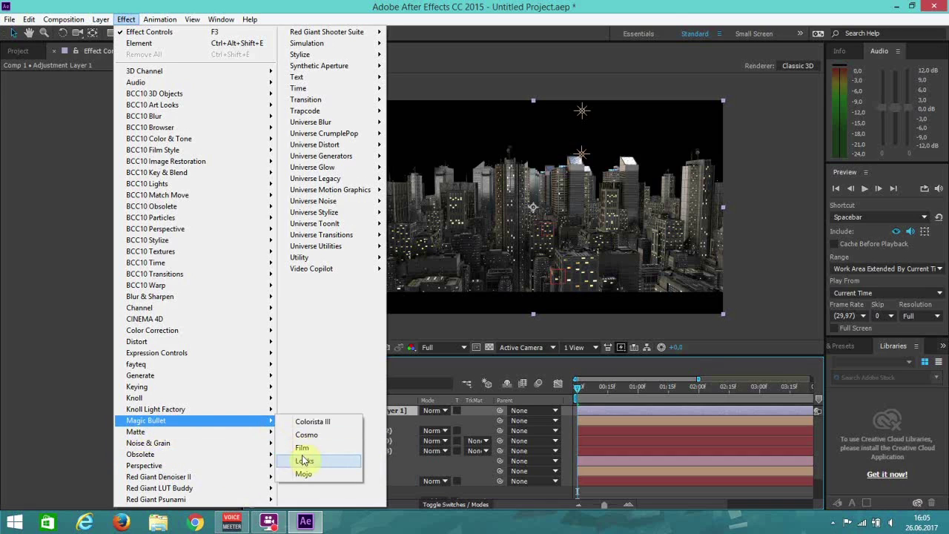
left_click(303, 462)
Apply the Curves effect to the adjustment layer and pull the RGB curve's midpoint slightly down to darken the image
left_click(125, 20)
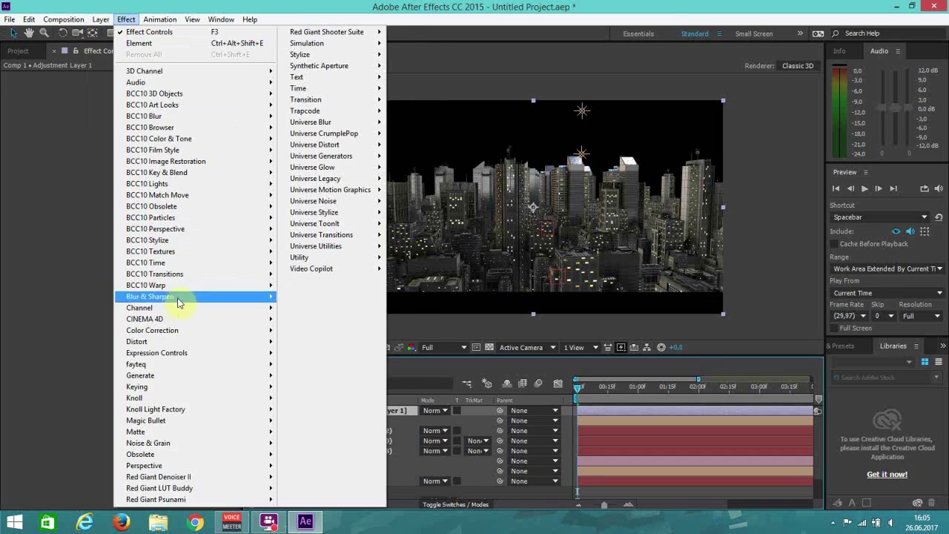
mouse_move(176, 330)
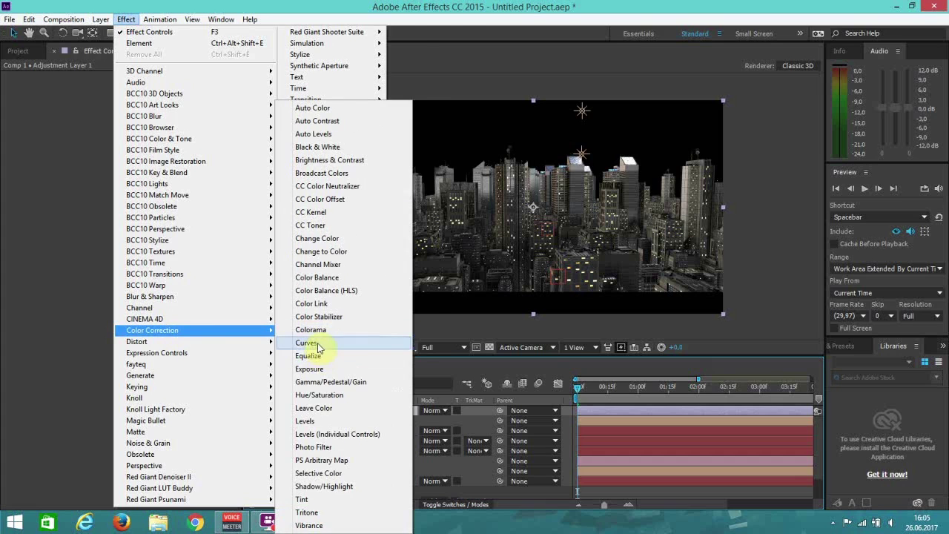
left_click(321, 343)
left_click_drag(99, 198, 105, 203)
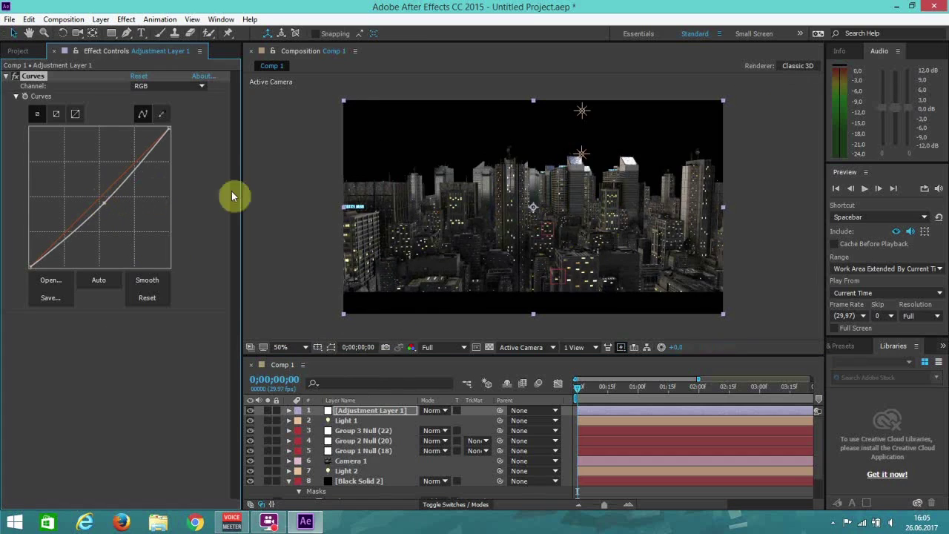
Apply the Magic Bullet Looks effect to the adjustment layer and open its look editor
key("period")
key("comma")
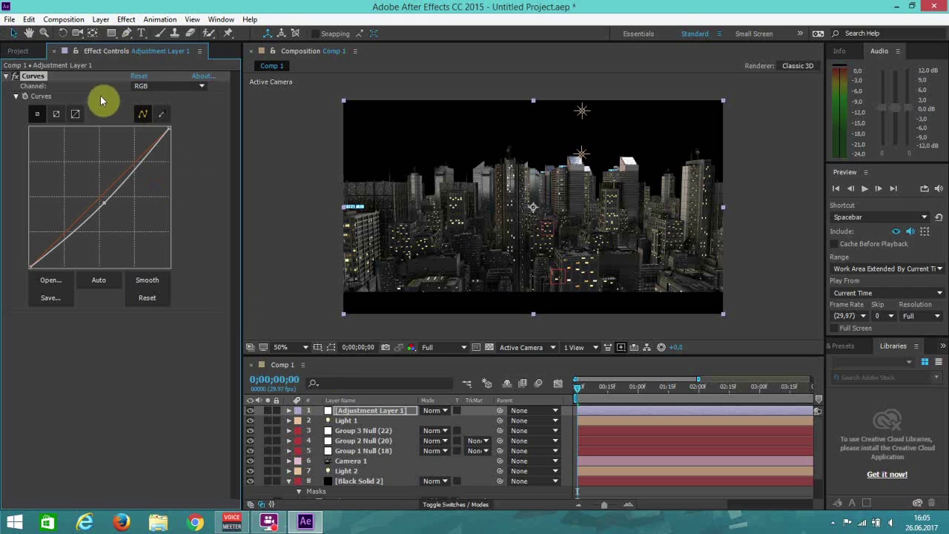
left_click(122, 20)
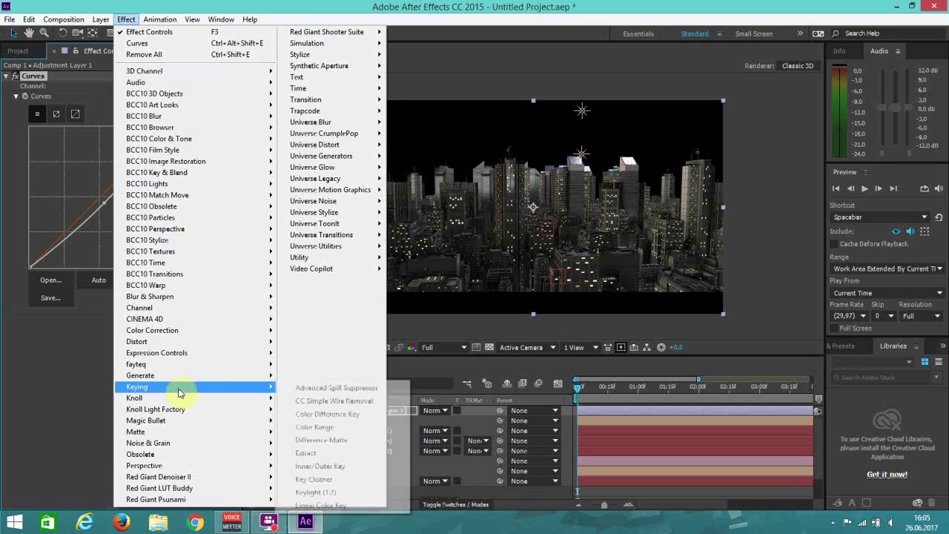
mouse_move(194, 425)
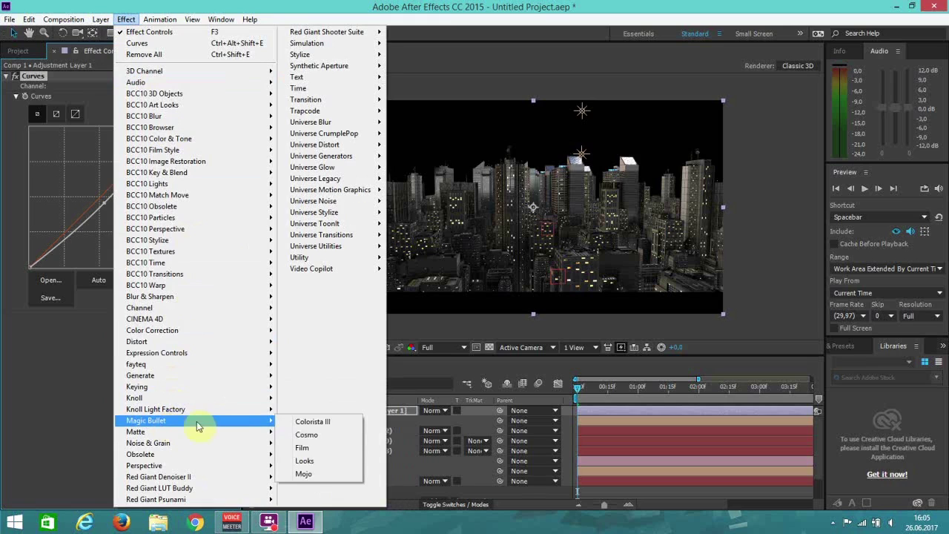
left_click(313, 460)
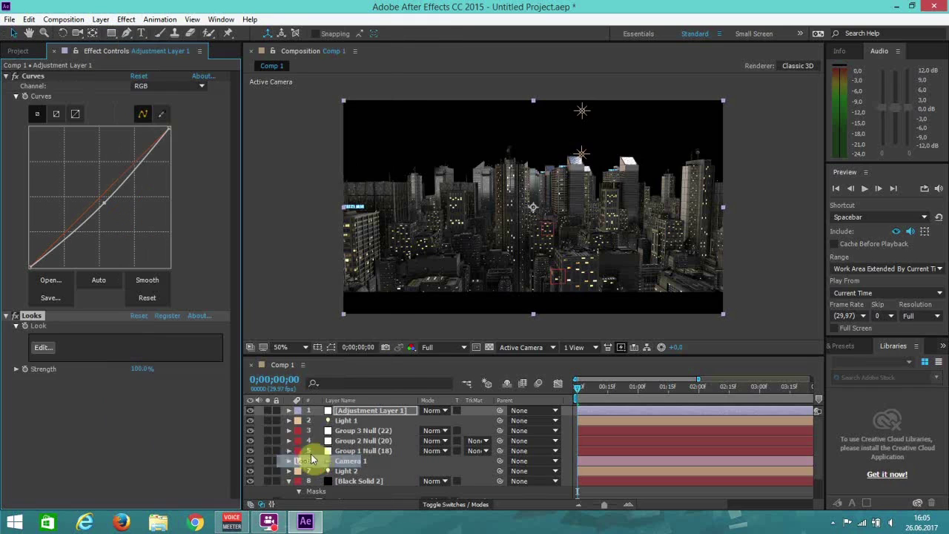
left_click(49, 348)
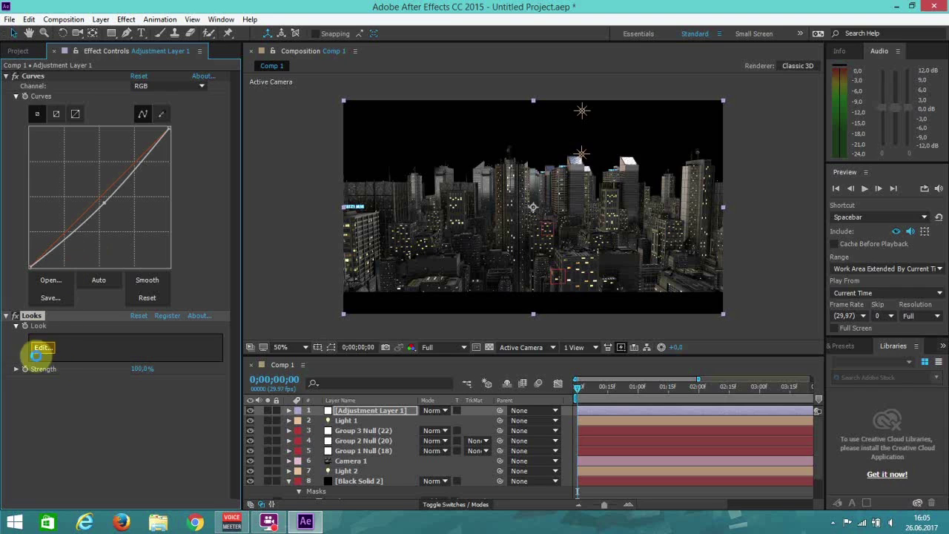
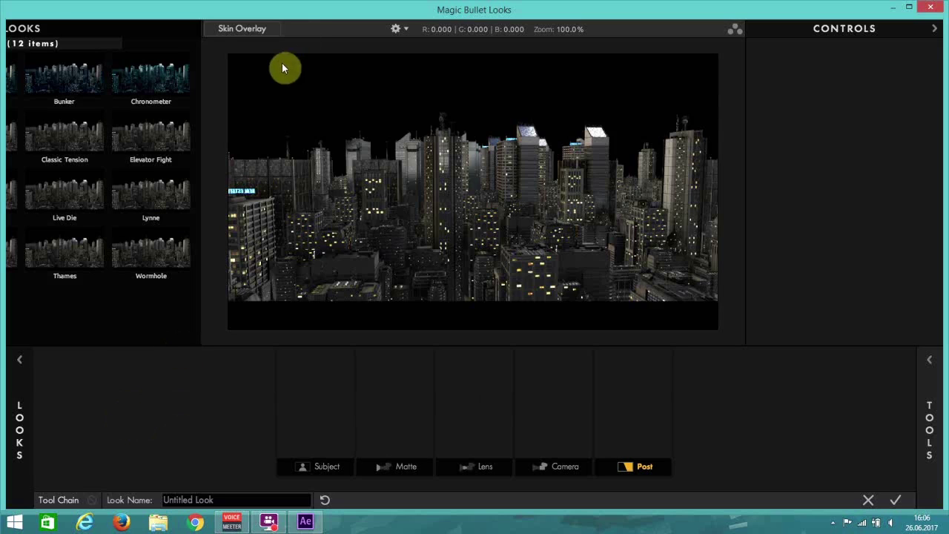
Choose the Classic Tension look from the Blockbuster presets and examine its effect on the skyline preview
left_click(221, 154)
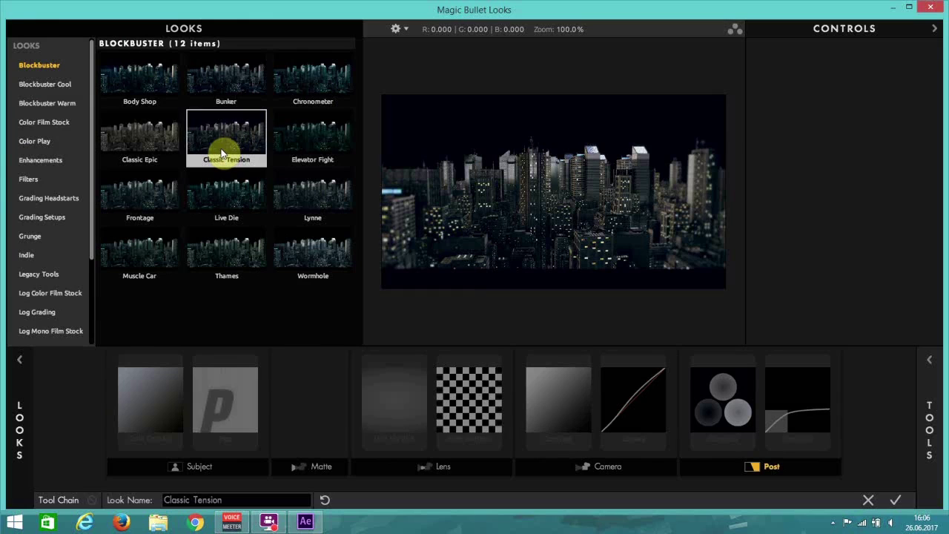
left_click(43, 65)
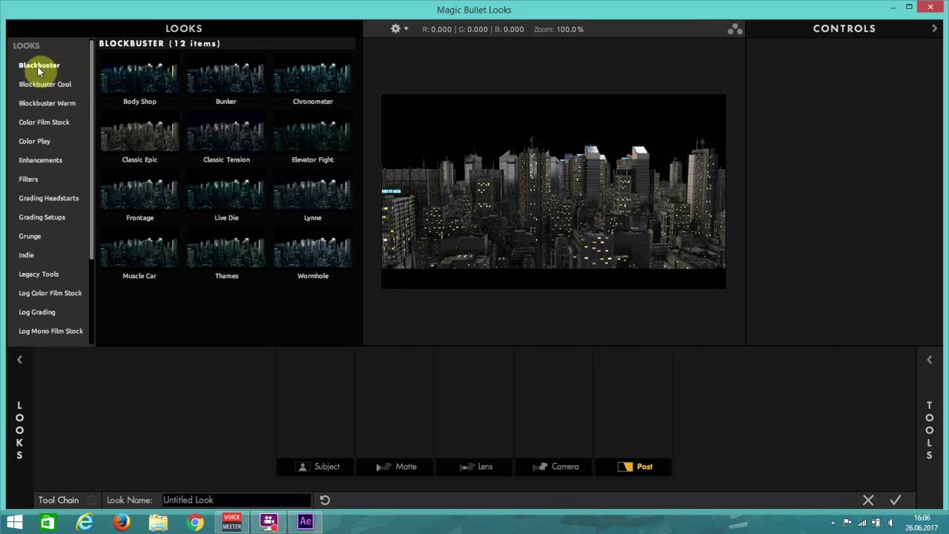
left_click(201, 128)
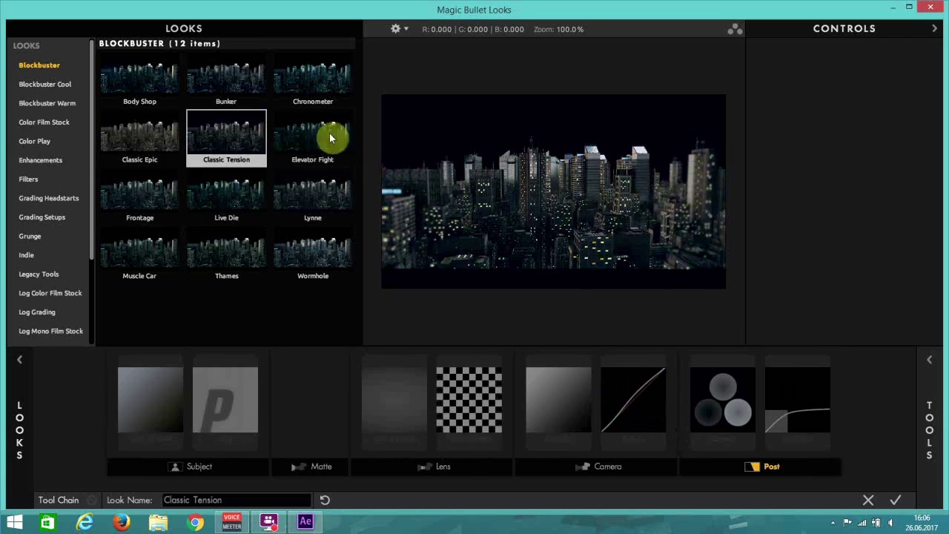
scroll(439, 178, "up", 3)
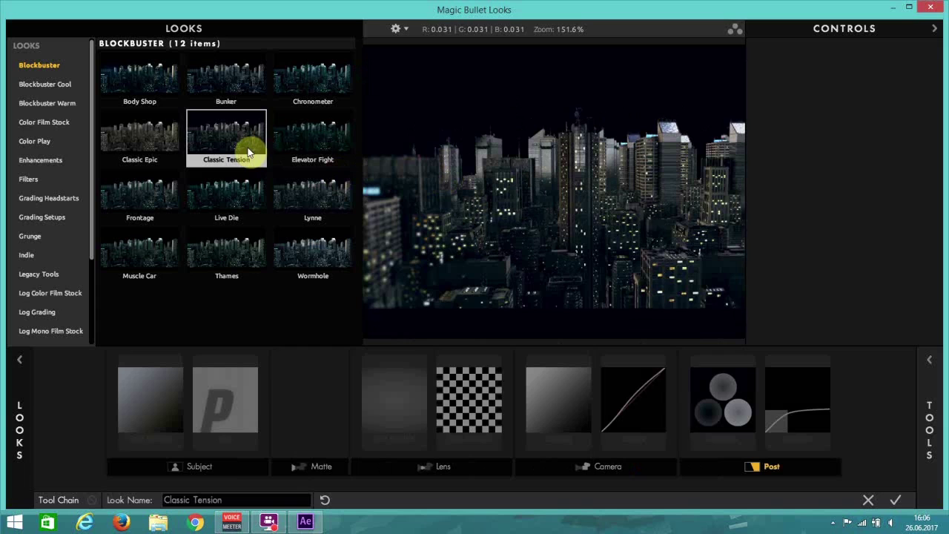
scroll(593, 215, "down", 1)
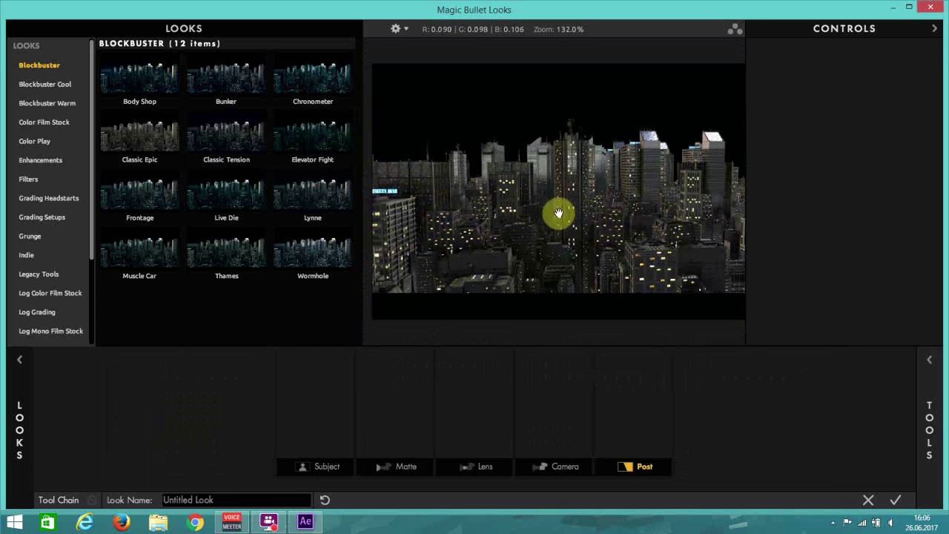
left_click(249, 141)
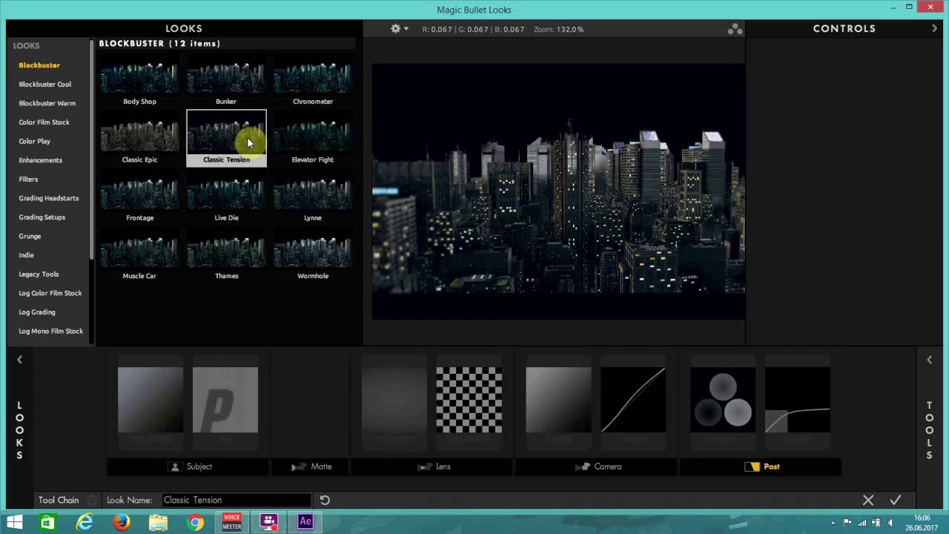
Raise the midtones and highlights of the RGB curve in the look's Curves tool, undo the last highlight adjustment and accept the look
left_click(724, 400)
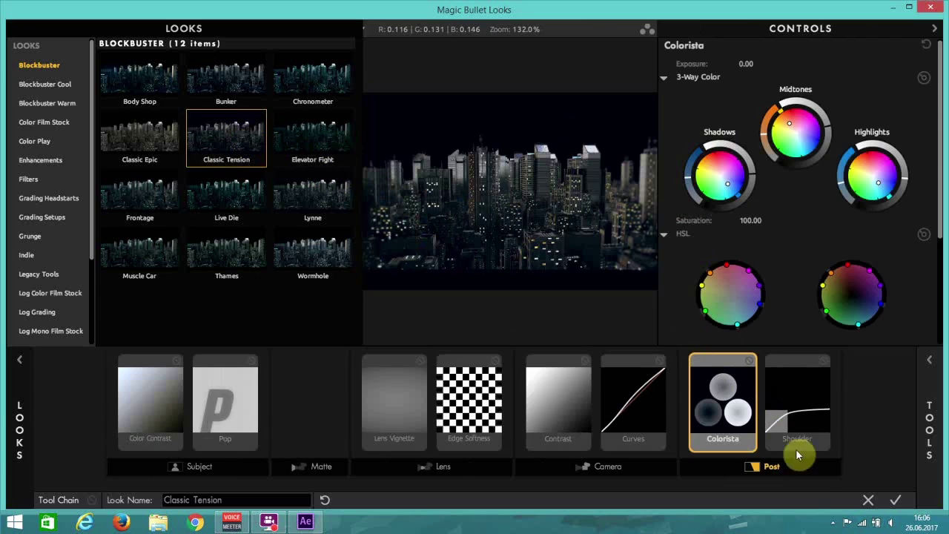
left_click(658, 407)
left_click(848, 90)
mouse_move(848, 90)
left_mouse_down()
mouse_move(848, 66)
mouse_move(848, 75)
left_mouse_up()
mouse_move(826, 117)
left_mouse_down()
mouse_move(830, 85)
mouse_move(809, 144)
mouse_move(809, 117)
mouse_move(837, 183)
mouse_move(809, 155)
mouse_move(813, 111)
left_mouse_up()
left_click_drag(848, 80, 848, 70)
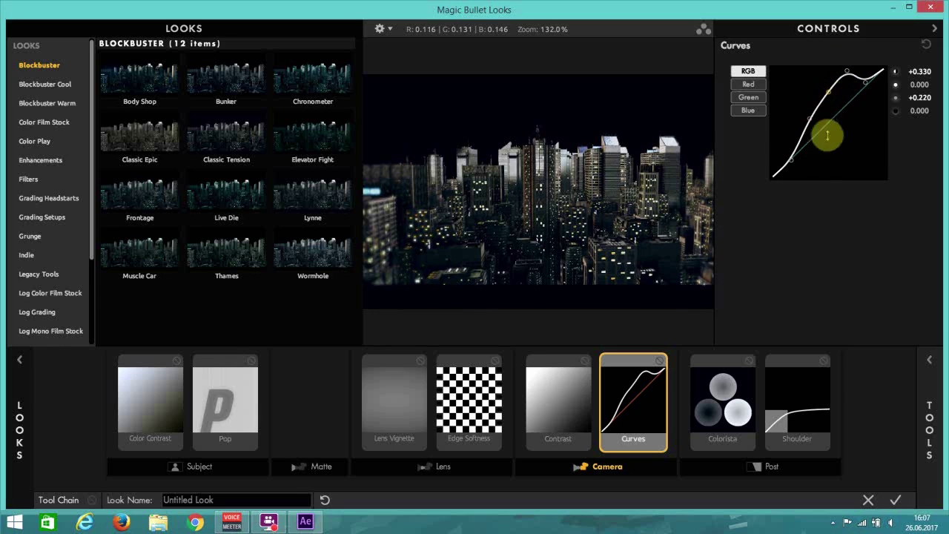
key("ctrl+z")
key("ctrl+z")
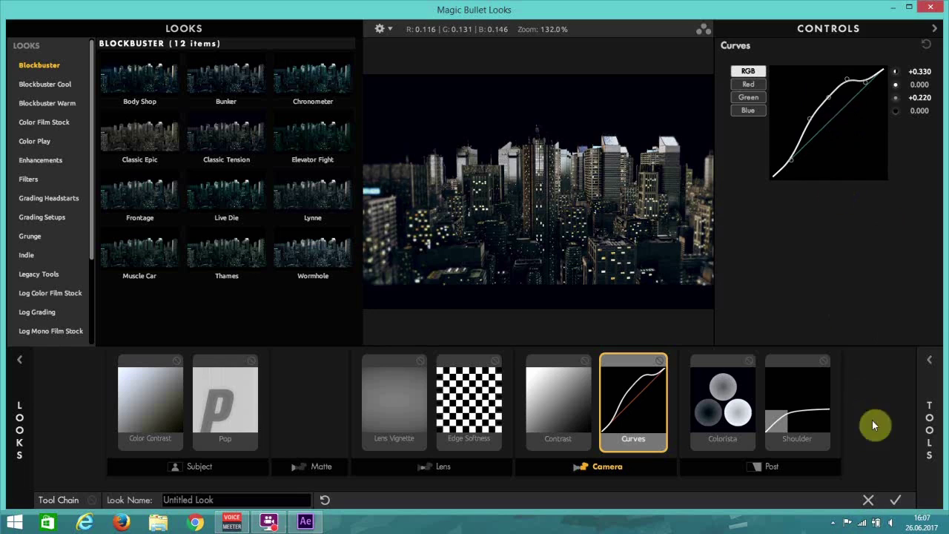
left_click(897, 503)
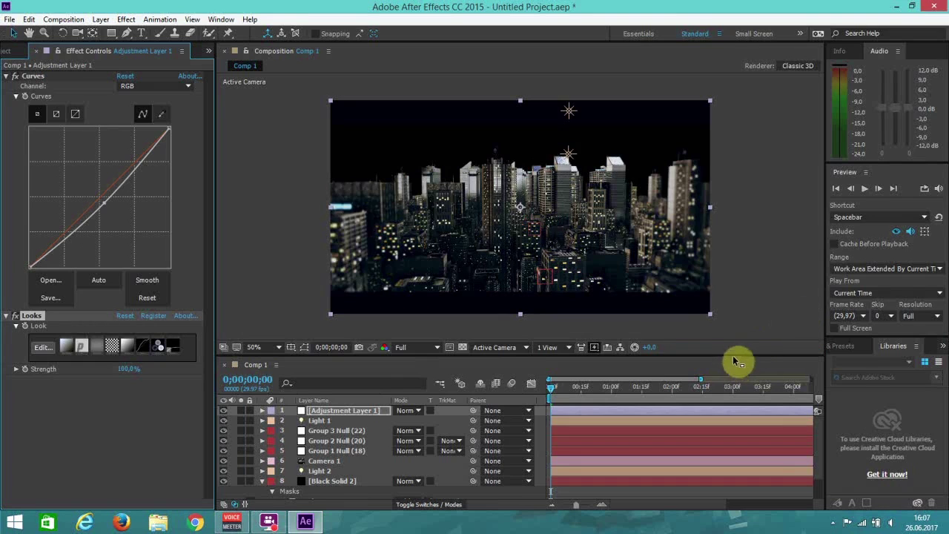
Enlarge the composition view to check the graded skyline and set the Looks strength to 80%
left_click_drag(735, 355, 746, 409)
key("/")
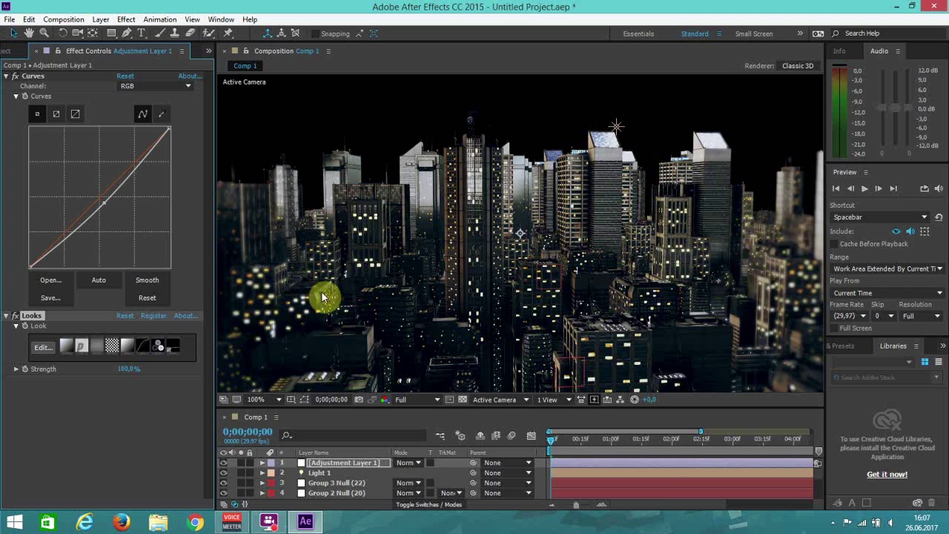
left_click(124, 368)
type("90")
key("Return")
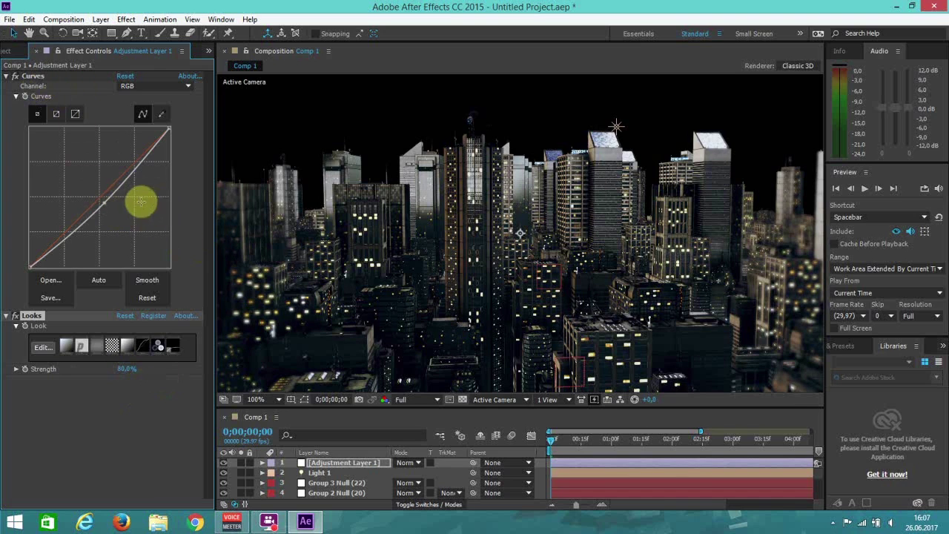
Slightly readjust the midpoint of the adjustment layer's RGB curve and check the whole skyline and its details
left_click_drag(103, 201, 104, 199)
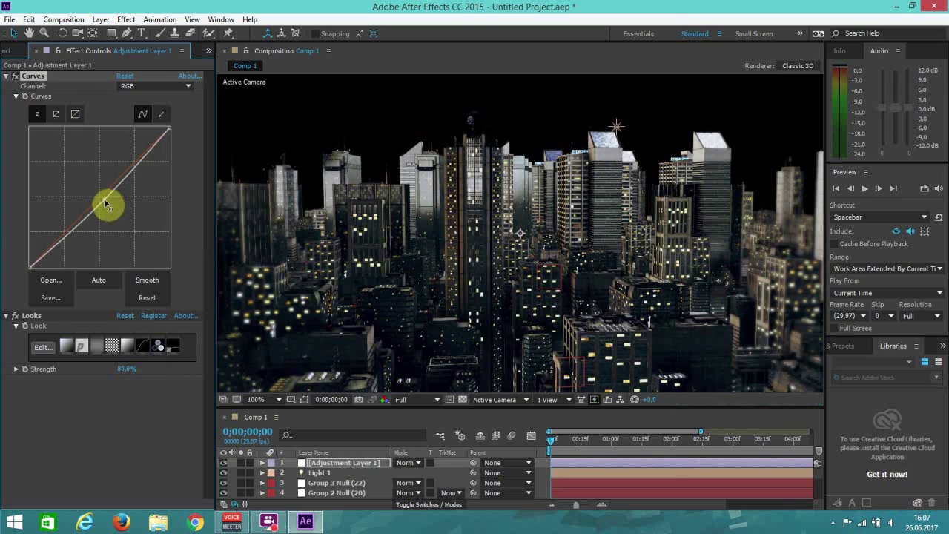
scroll(321, 215, "down", 2)
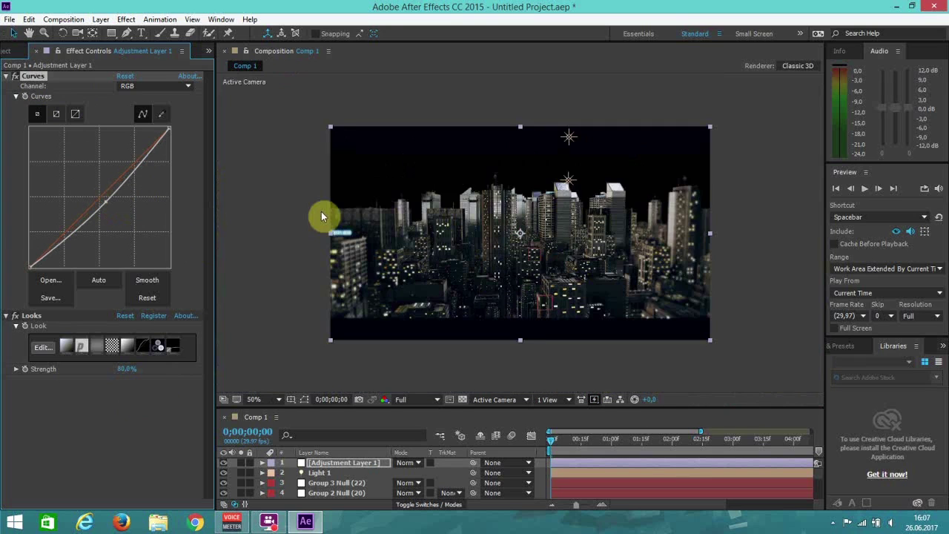
scroll(321, 216, "up", 2)
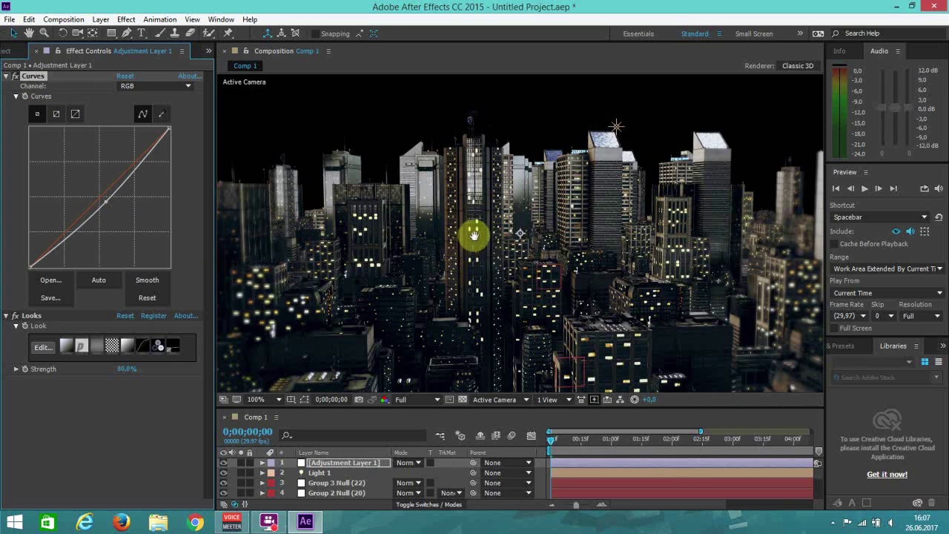
left_click_drag(449, 269, 475, 236)
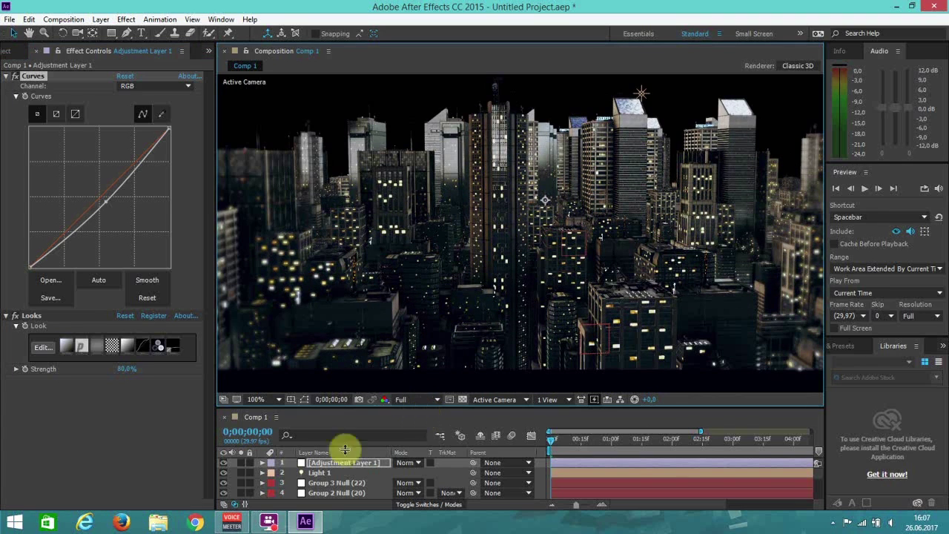
Select the E3D layer and expand the Glow settings within Element's render settings
scroll(267, 496, "down", 5)
left_click(313, 495)
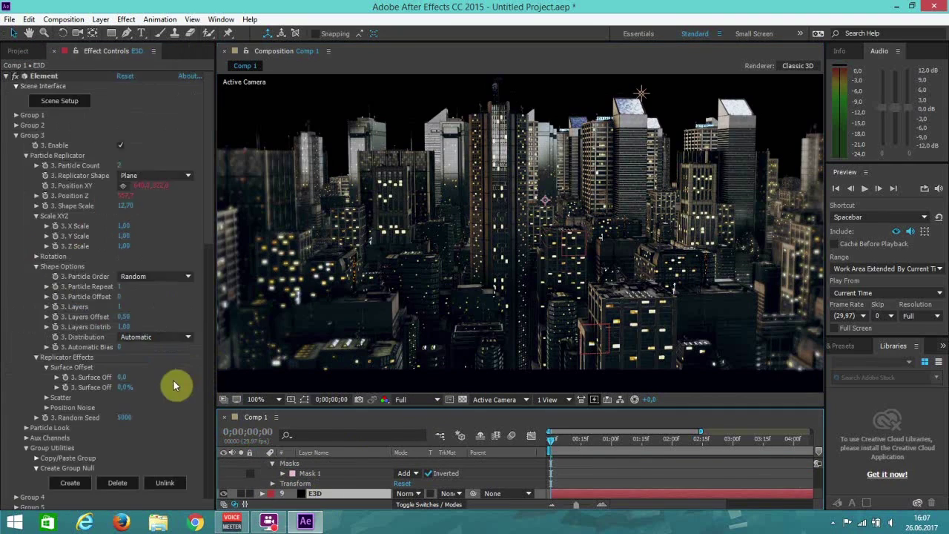
scroll(178, 381, "down", 10)
scroll(178, 378, "down", 5)
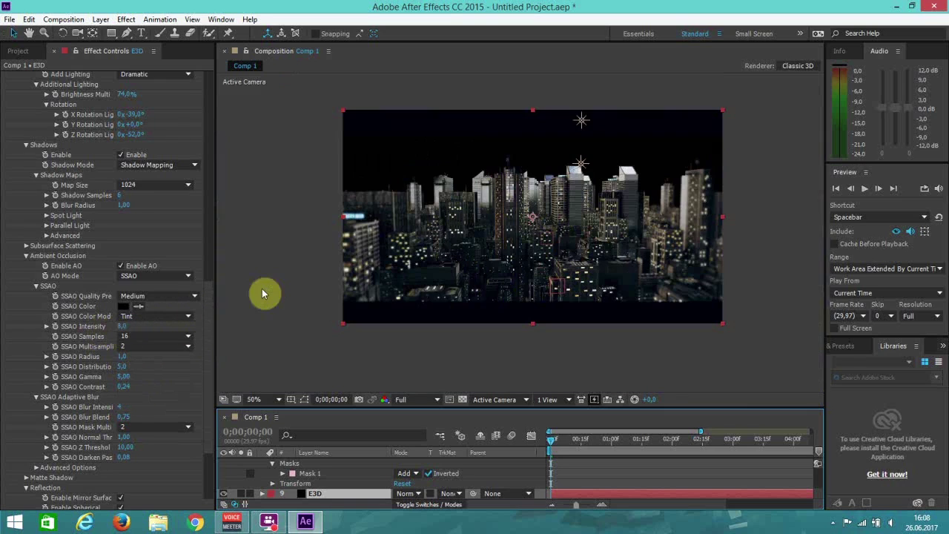
scroll(265, 290, "down", 2)
scroll(140, 373, "down", 3)
scroll(139, 374, "up", 6)
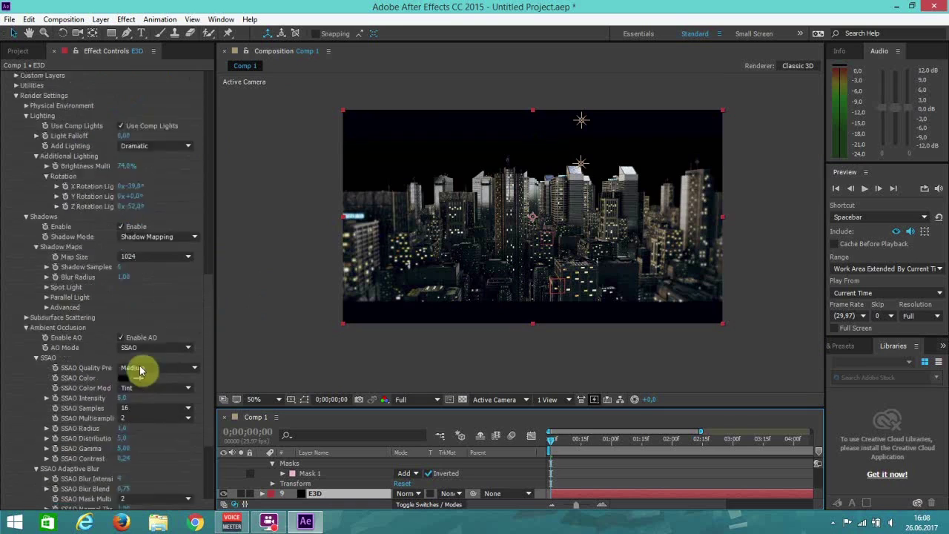
scroll(133, 372, "down", 7)
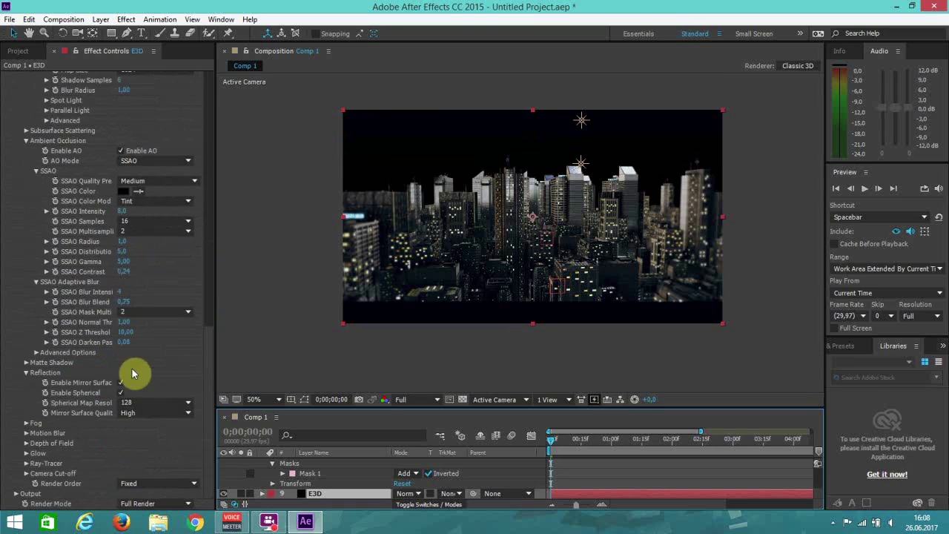
left_click(26, 453)
scroll(28, 458, "down", 4)
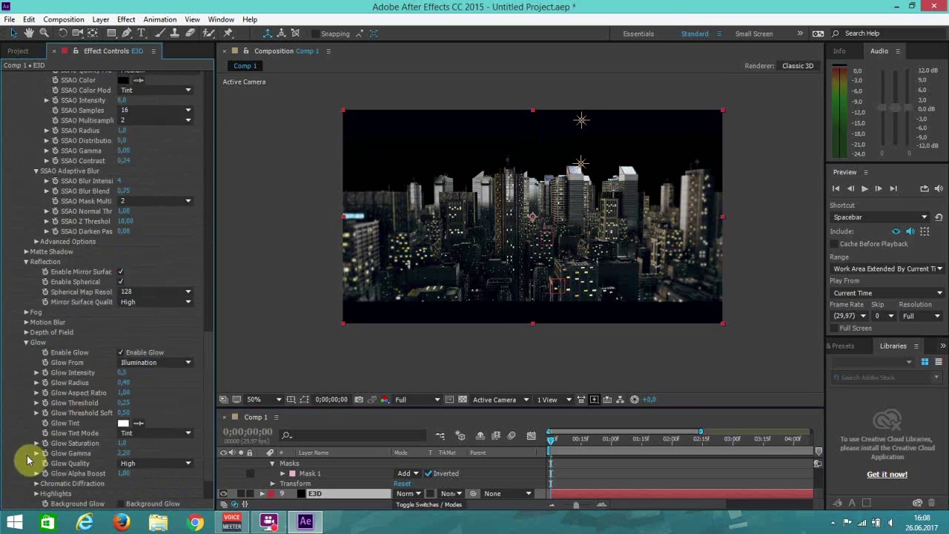
Set Element's Glow Intensity to 1,1 and Glow Radius to 0,90 to strengthen the window lights
key(".")
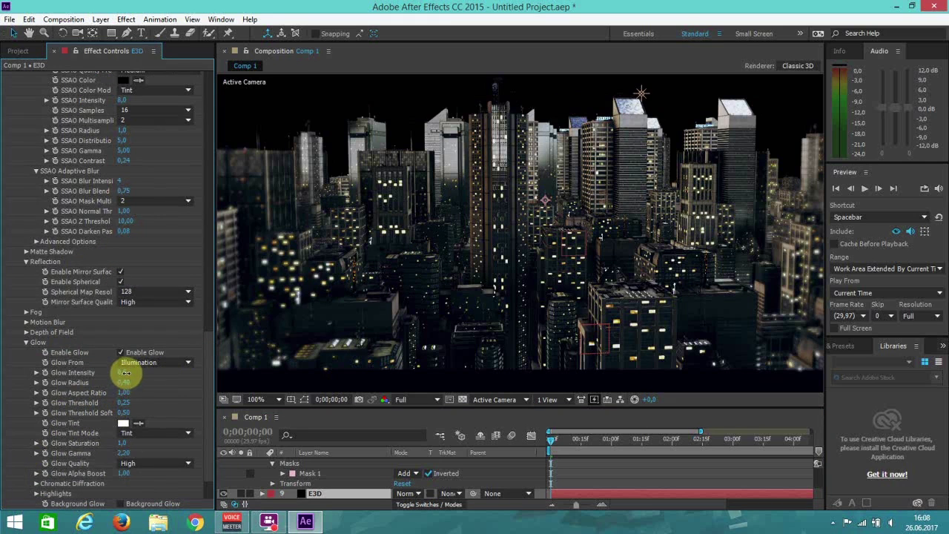
left_click_drag(127, 373, 143, 387)
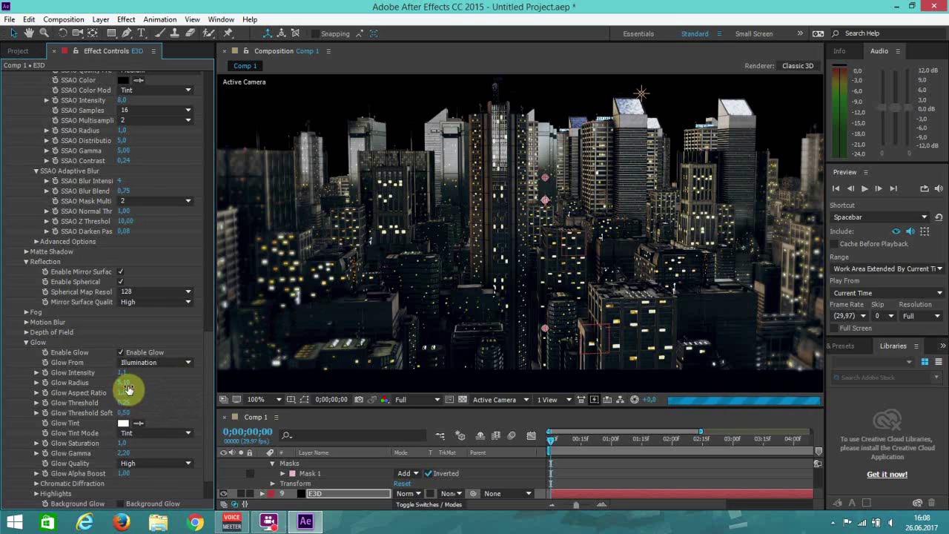
left_click_drag(128, 388, 108, 393)
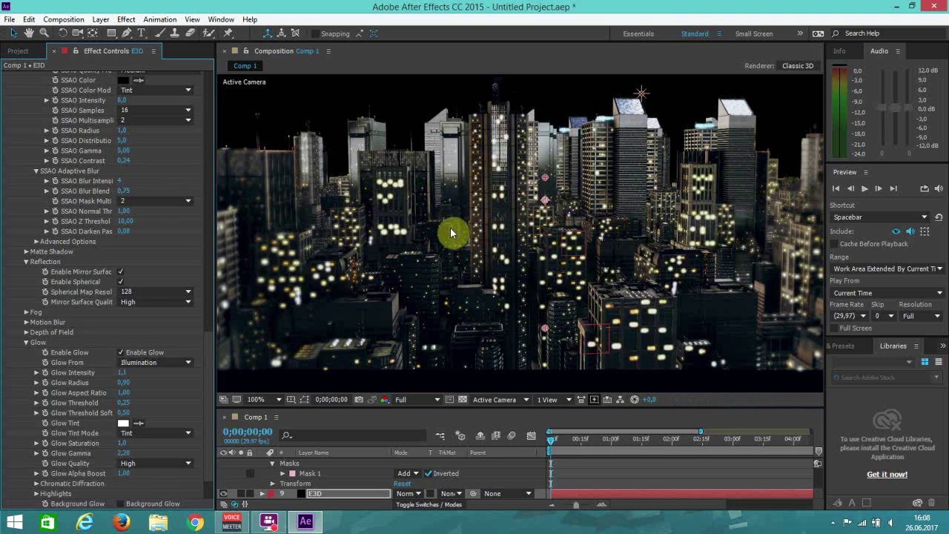
Reduce Element's Glow Intensity to 0,8 and Glow Radius to 0,70 to soften the window lights
left_click_drag(123, 375, 124, 380)
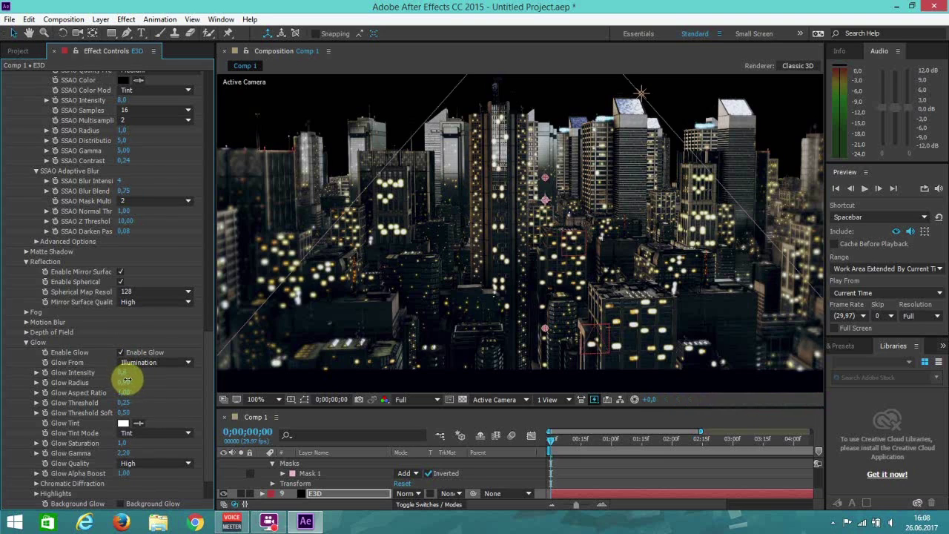
scroll(375, 272, "down", 1)
scroll(374, 272, "up", 1)
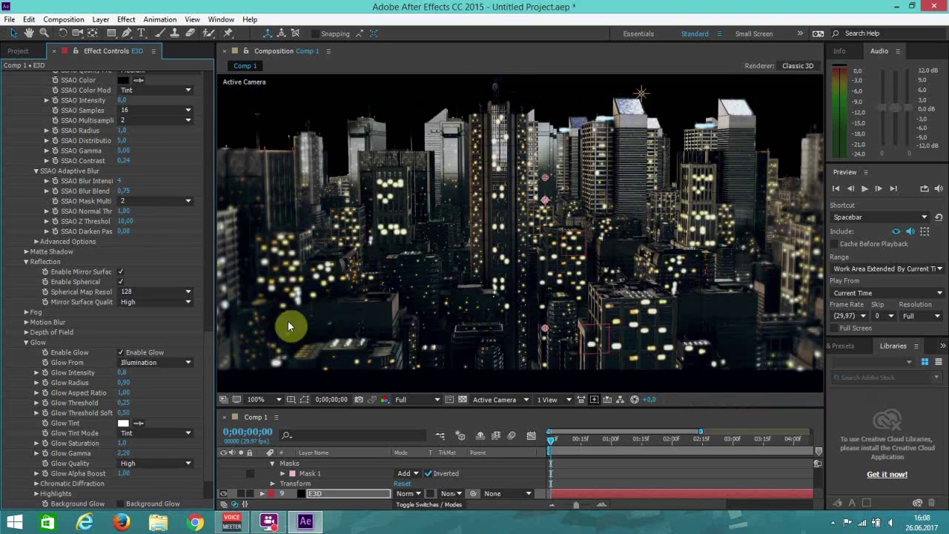
left_click(125, 383)
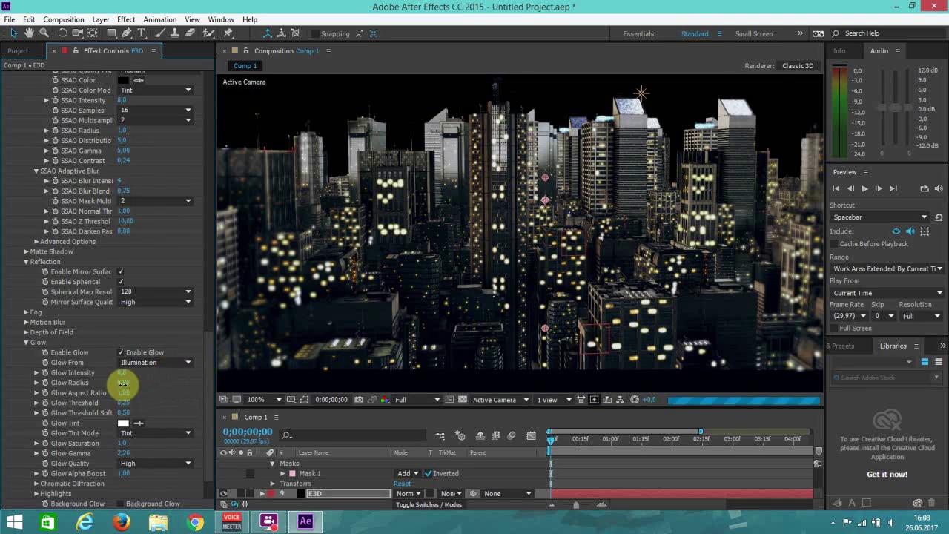
left_click(595, 425)
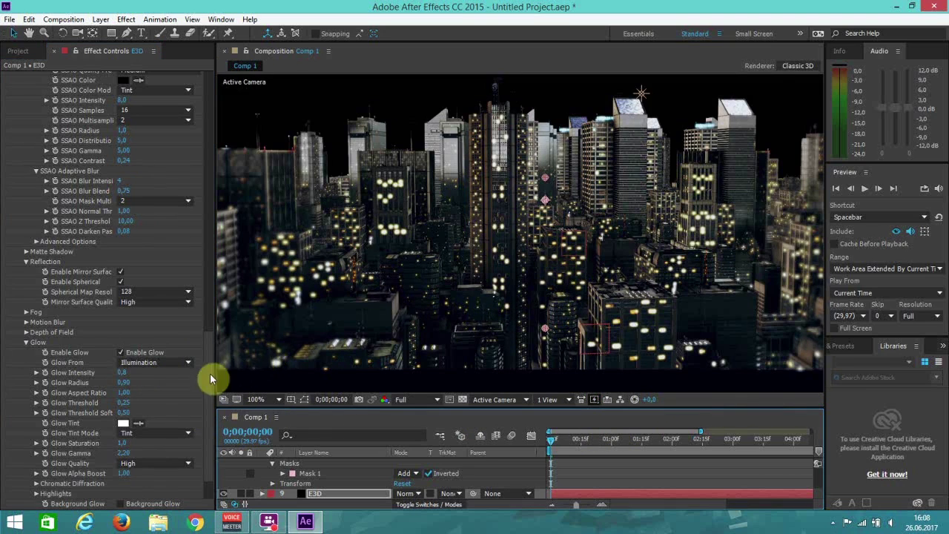
left_click(127, 388)
left_click(393, 293)
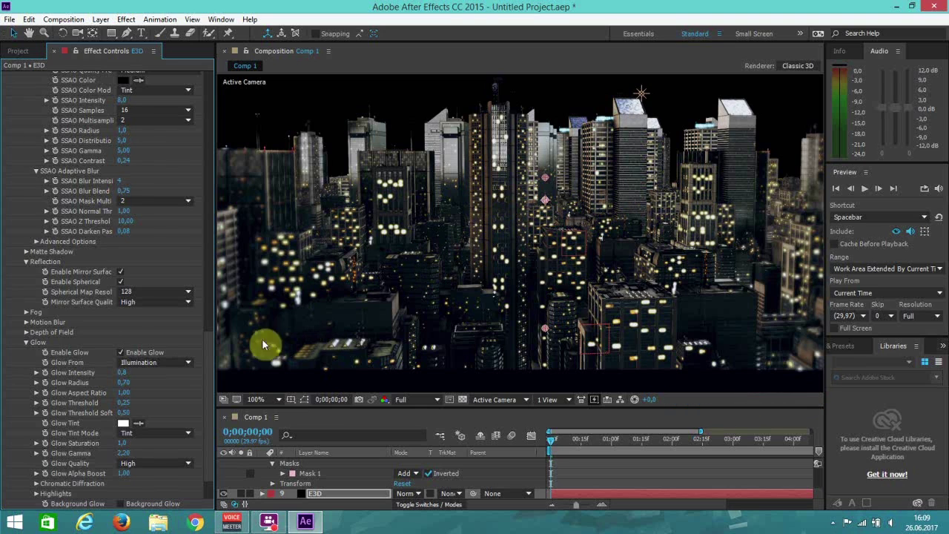
Set Element's Glow Radius to 0,30 to tighten the glow around the windows
left_click(127, 384)
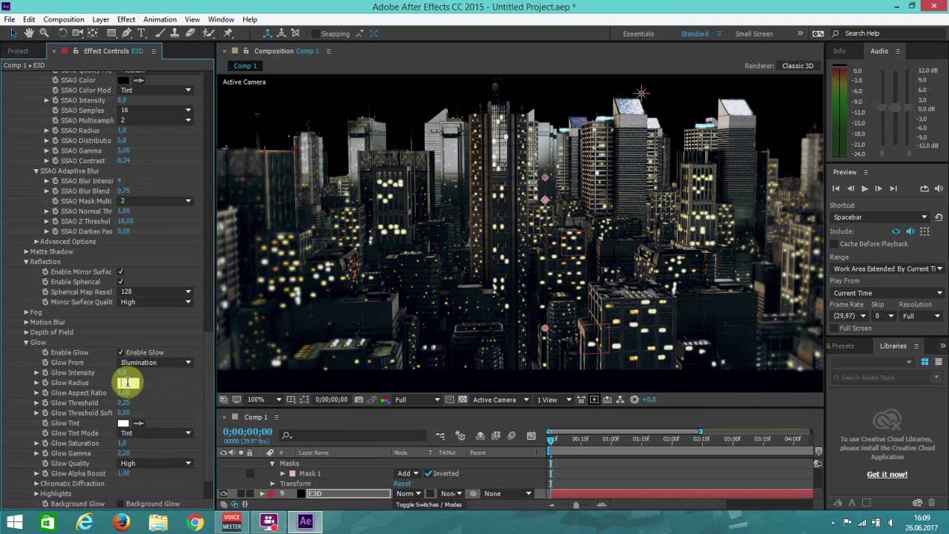
type("0,7")
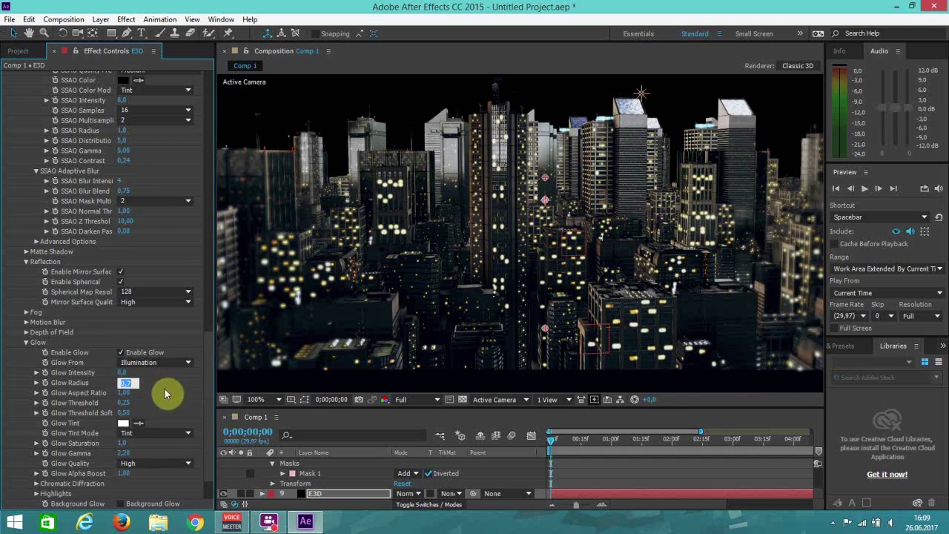
key("Return")
left_click(129, 381)
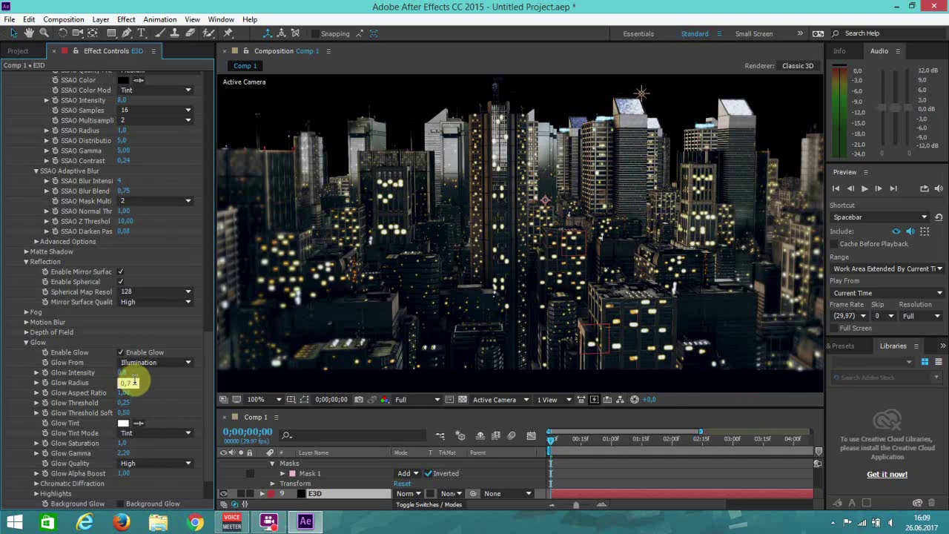
type("0,3")
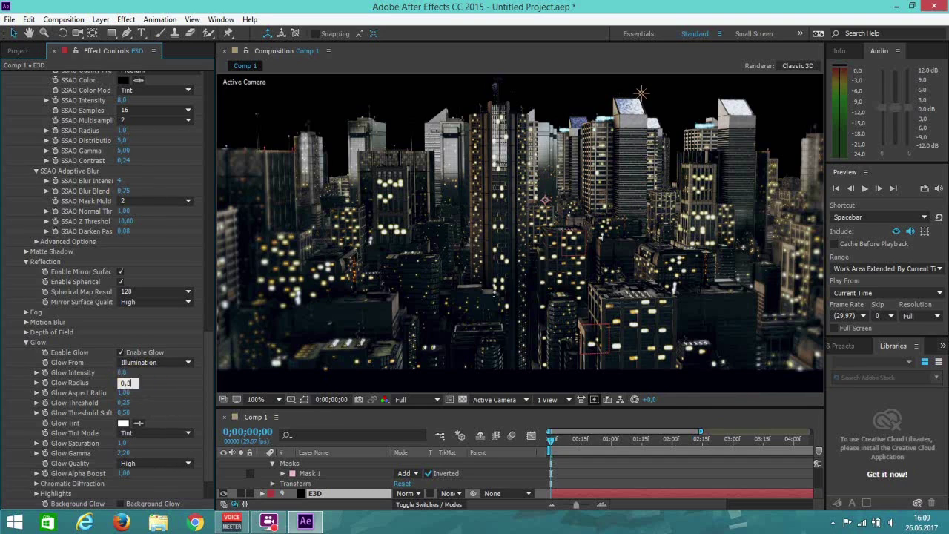
key("Return")
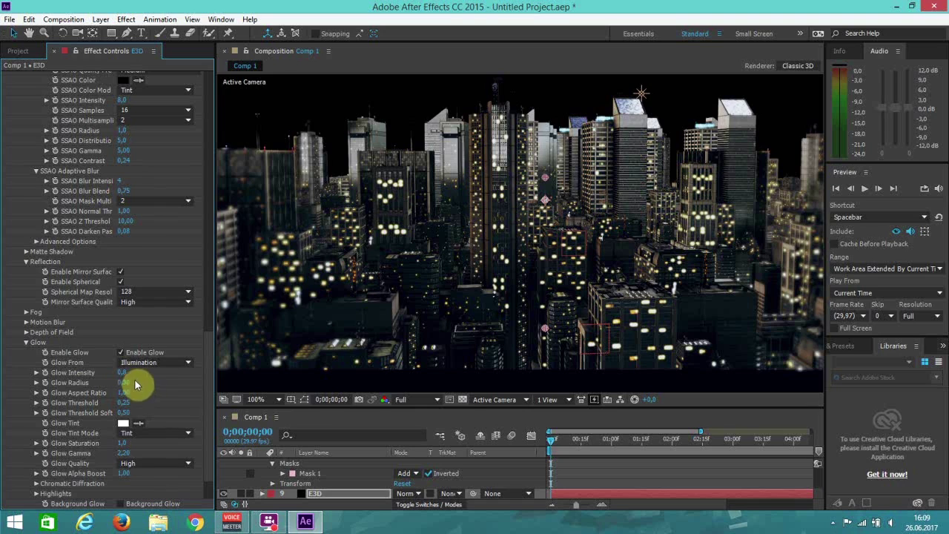
Set Element's Glow Intensity to 0,6 and Glow Alpha Boost to 1,80
left_click(128, 372)
type("0,6")
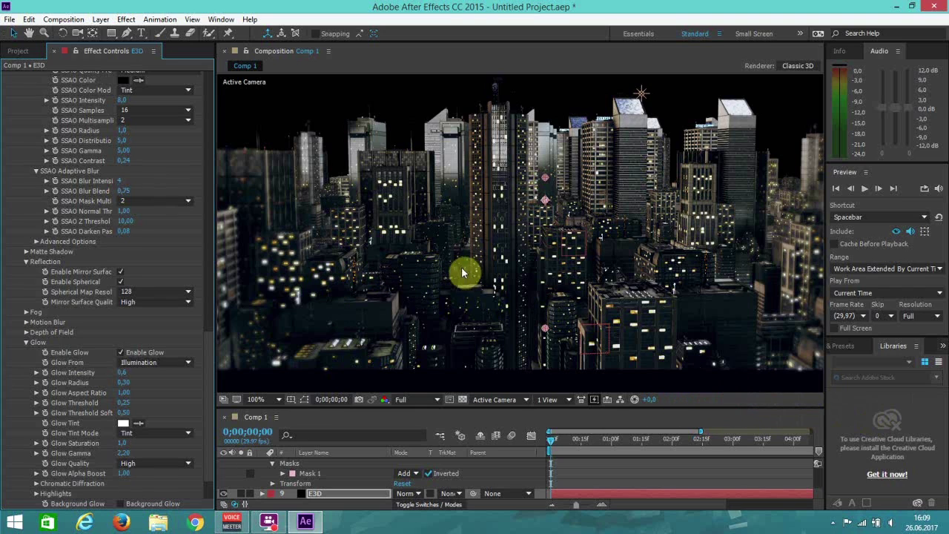
scroll(93, 422, "down", 2)
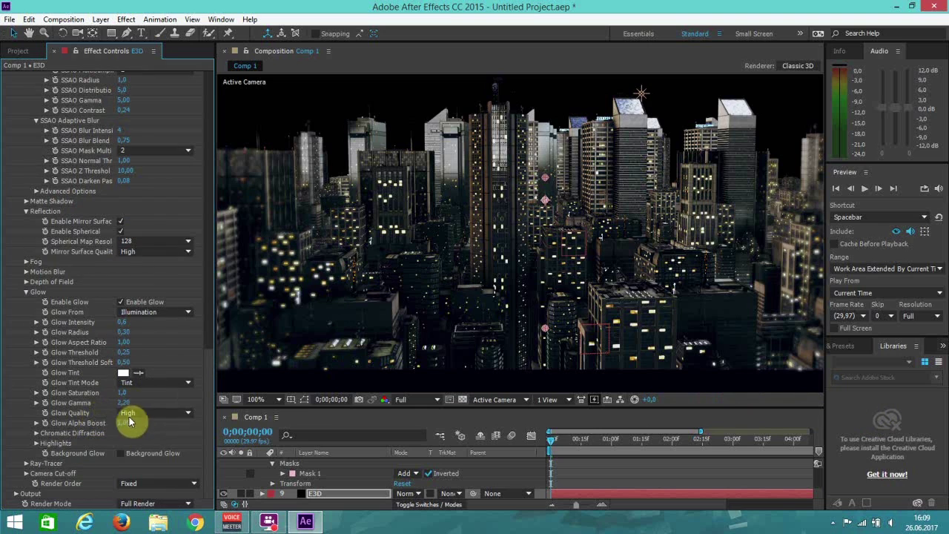
left_click_drag(123, 423, 170, 418)
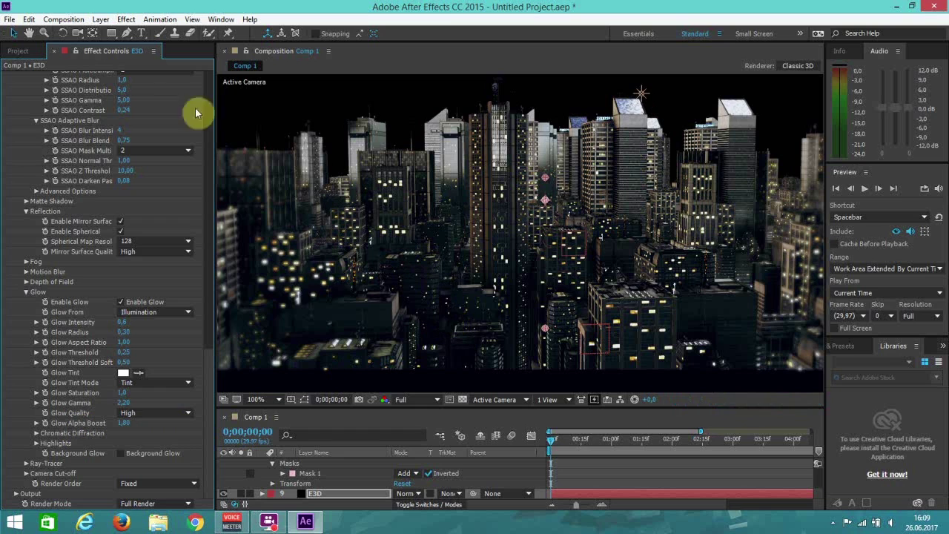
Save the project as bihcitybrighlights.aep in the Adobe After Effects Auto-Save folder
left_click(9, 19)
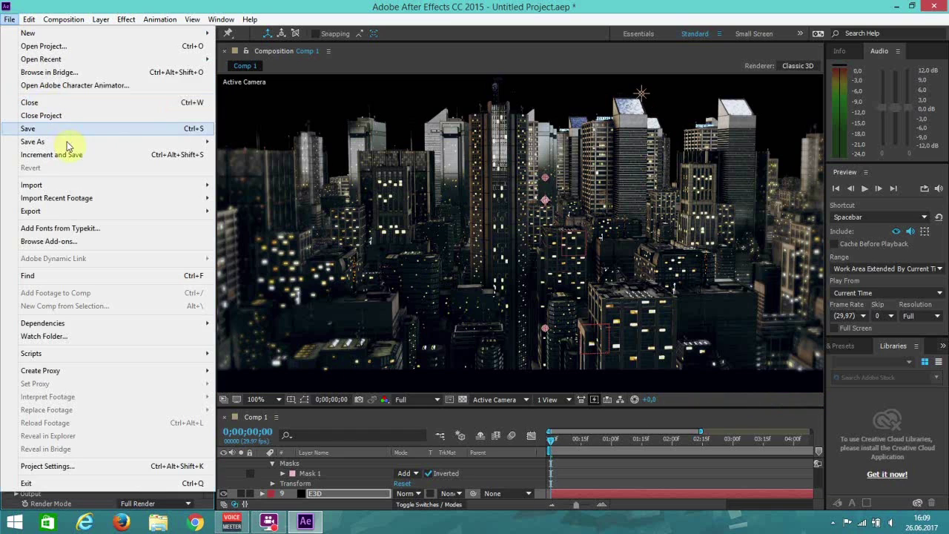
mouse_move(204, 142)
left_click(243, 141)
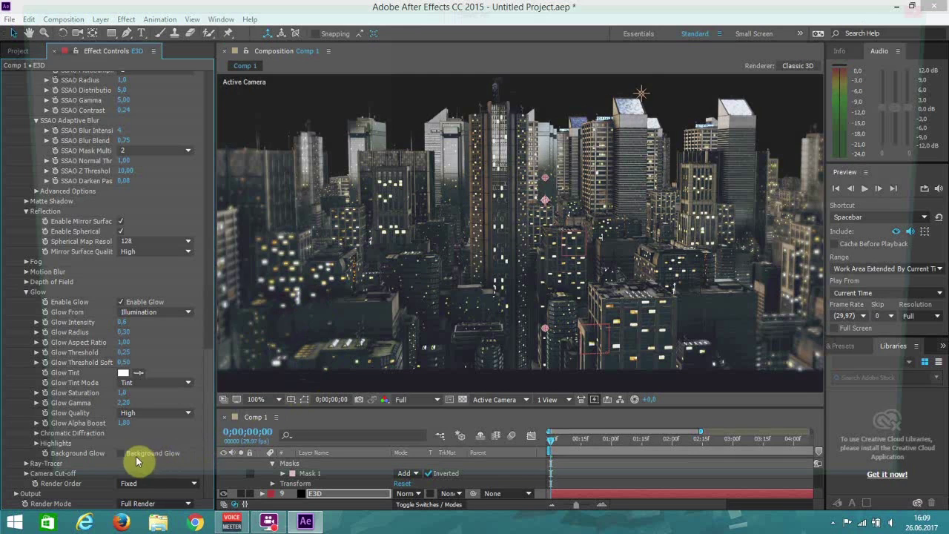
key("ctrl+s")
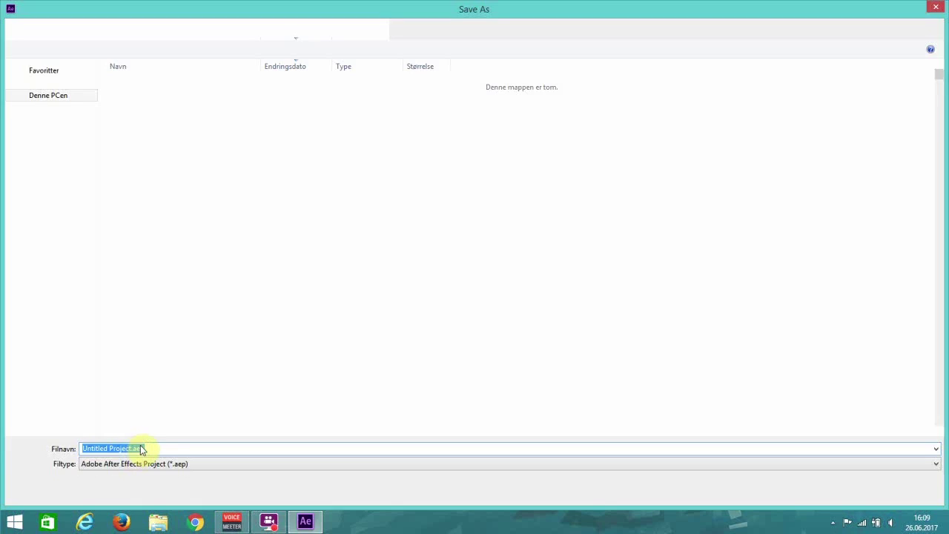
left_click(136, 449)
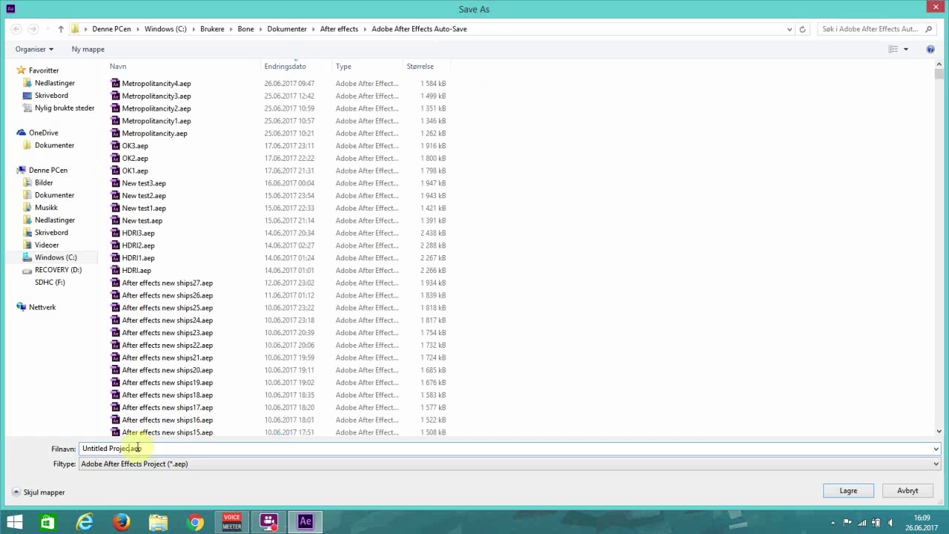
type("bl")
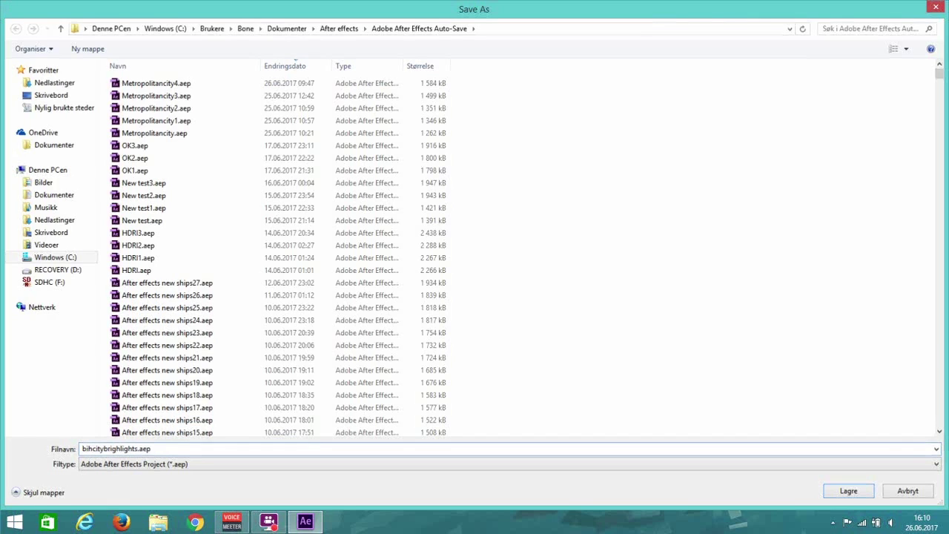
key("Return")
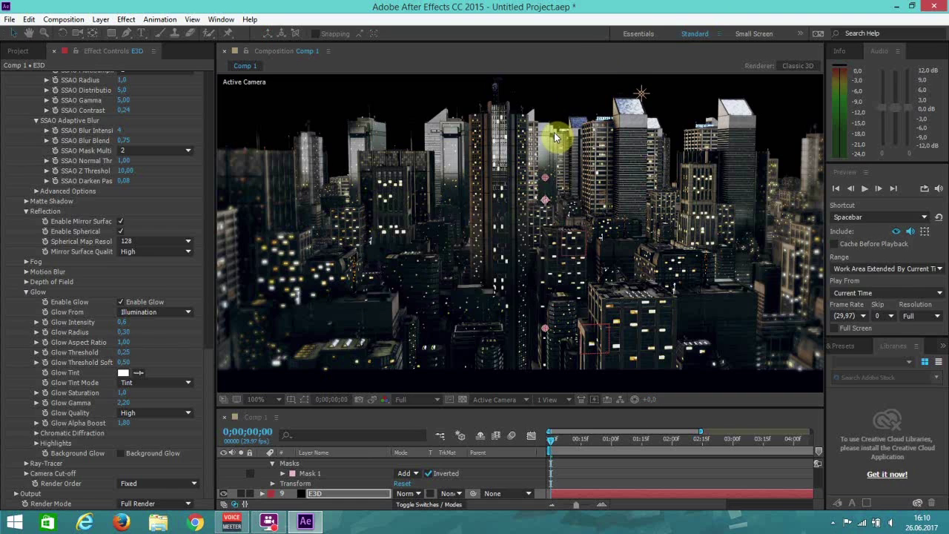
Open Element's Scene Setup for the E3D layer and create a sphere model
scroll(568, 97, "down", 1)
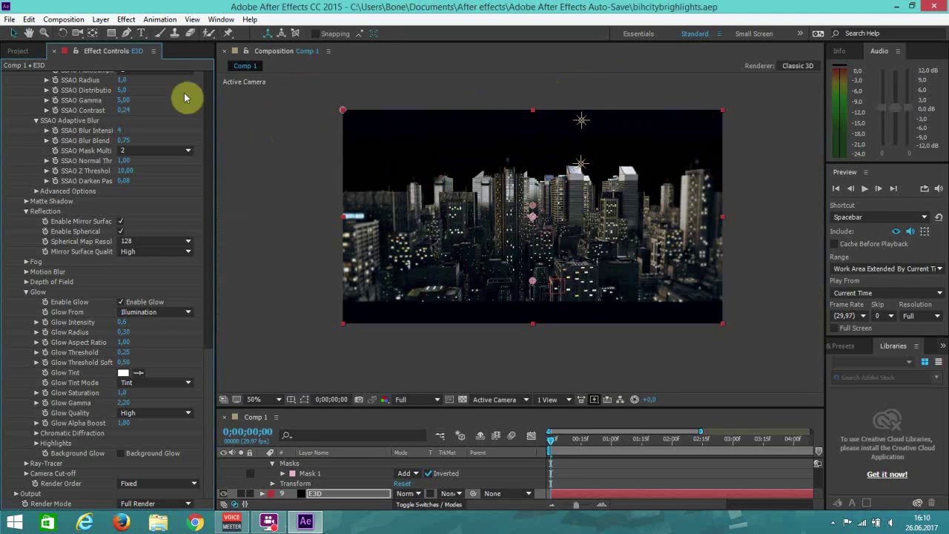
left_click_drag(211, 369, 259, 41)
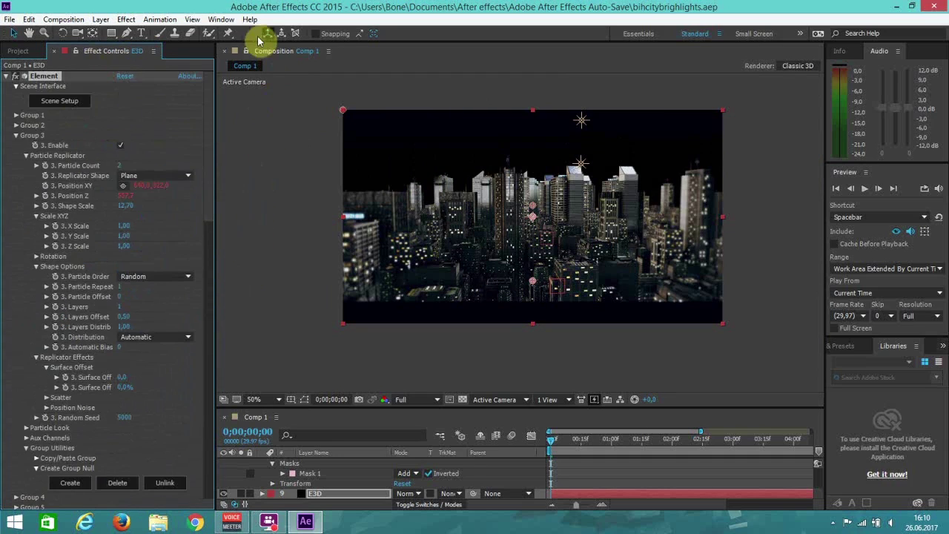
left_click(63, 101)
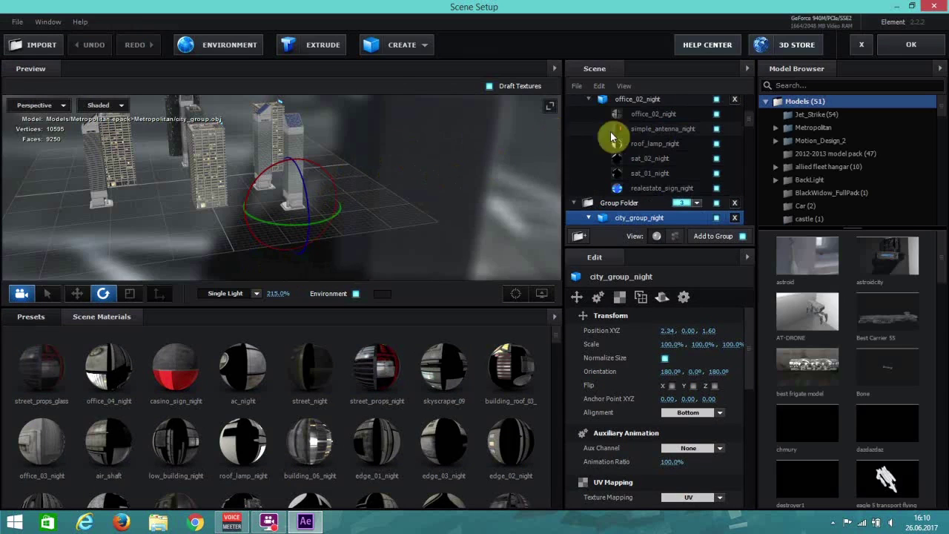
left_click_drag(750, 119, 750, 115)
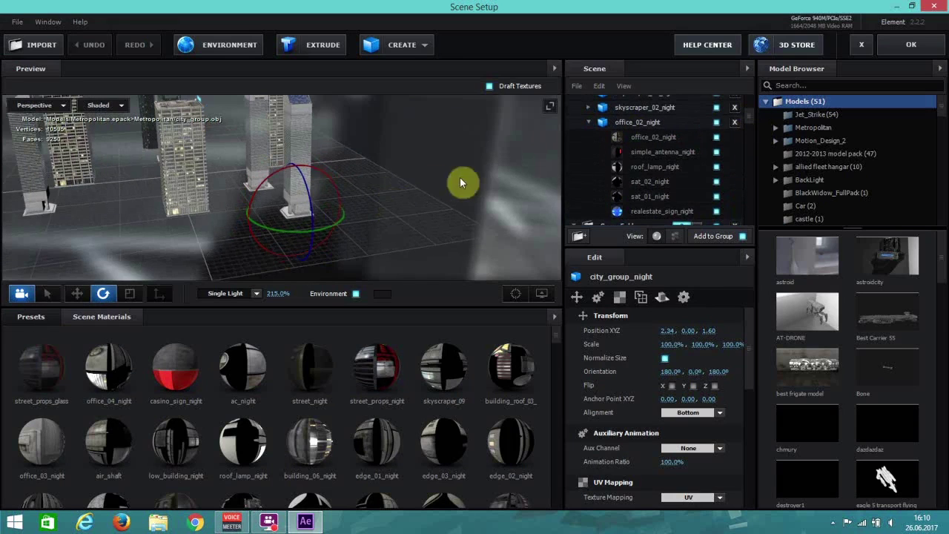
scroll(604, 164, "up", 5)
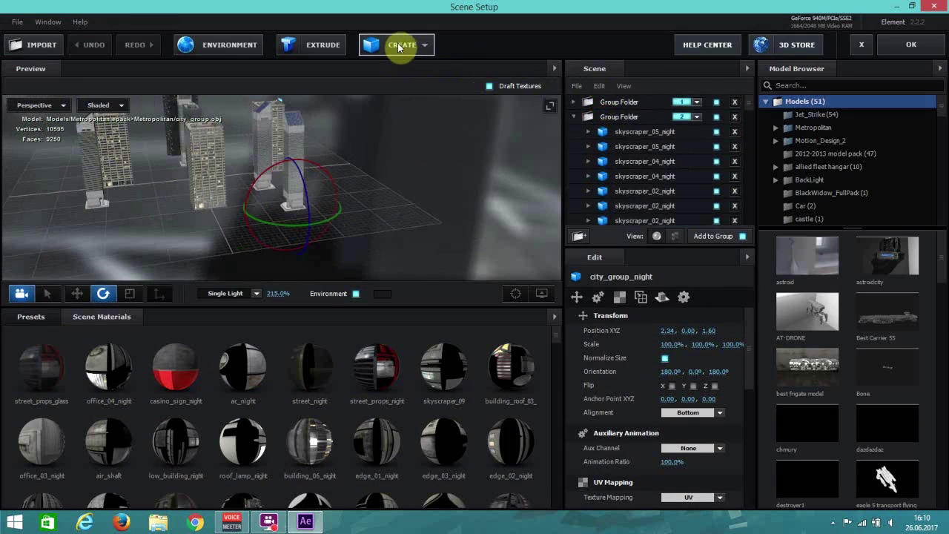
left_click(428, 46)
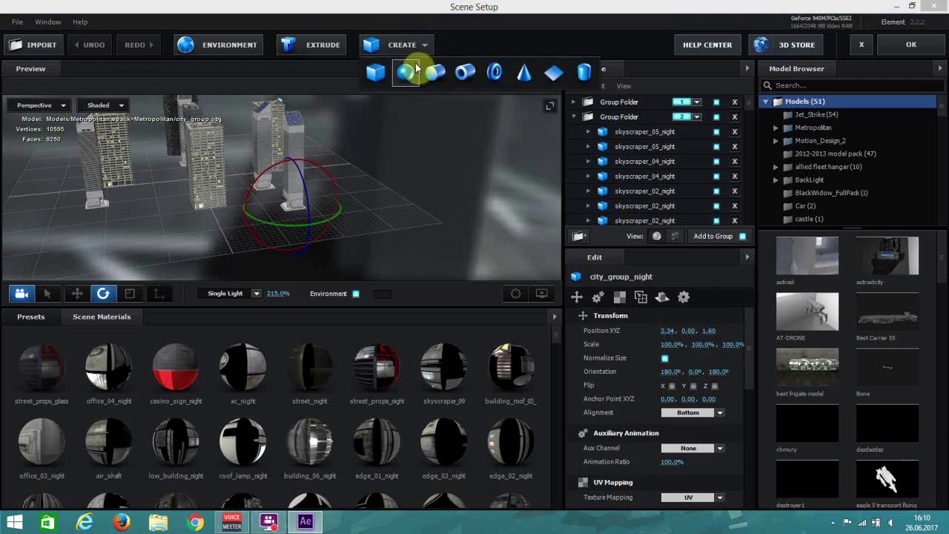
left_click(418, 69)
Move the sphere model to the end of the scene list, below the last skyscraper_01_night model
scroll(639, 151, "down", 3)
scroll(640, 160, "up", 2)
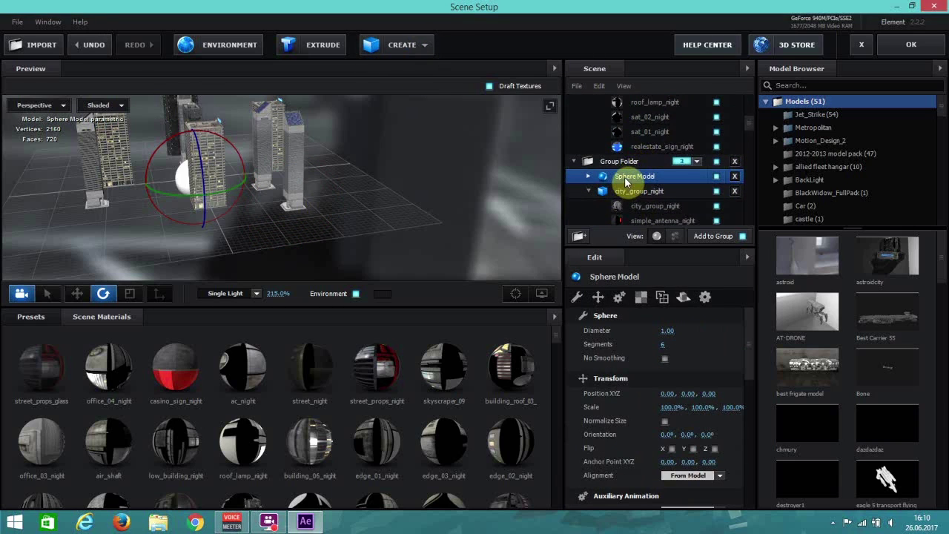
scroll(626, 178, "up", 2)
scroll(626, 178, "down", 2)
left_click_drag(629, 215, 629, 202)
scroll(629, 206, "down", 6)
scroll(629, 205, "down", 3)
scroll(628, 202, "down", 3)
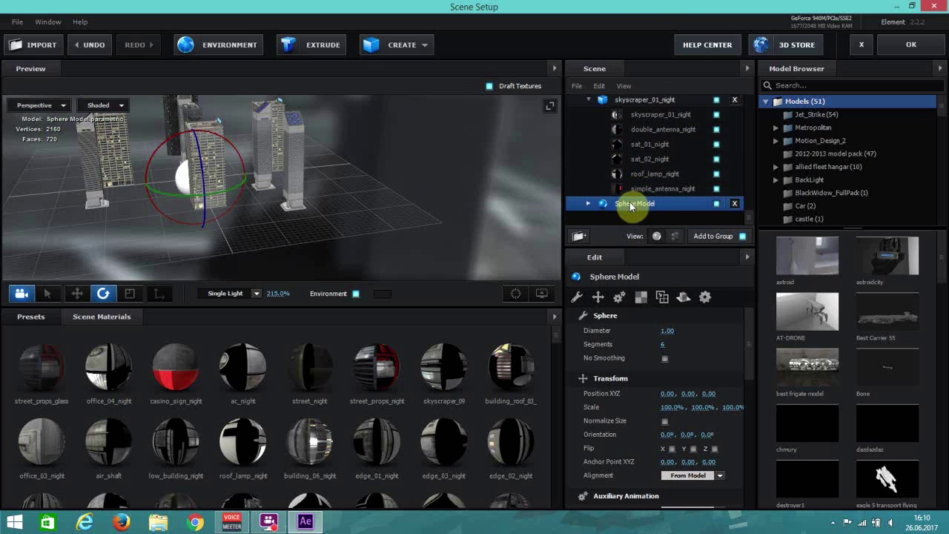
Create a new group folder for the sphere model alone and assign that folder to group 4
left_click(579, 236)
left_click_drag(636, 101, 627, 231)
scroll(626, 164, "down", 3)
scroll(630, 180, "down", 5)
scroll(631, 174, "down", 1)
mouse_move(622, 191)
left_mouse_down()
mouse_move(615, 205)
mouse_move(628, 206)
left_mouse_up()
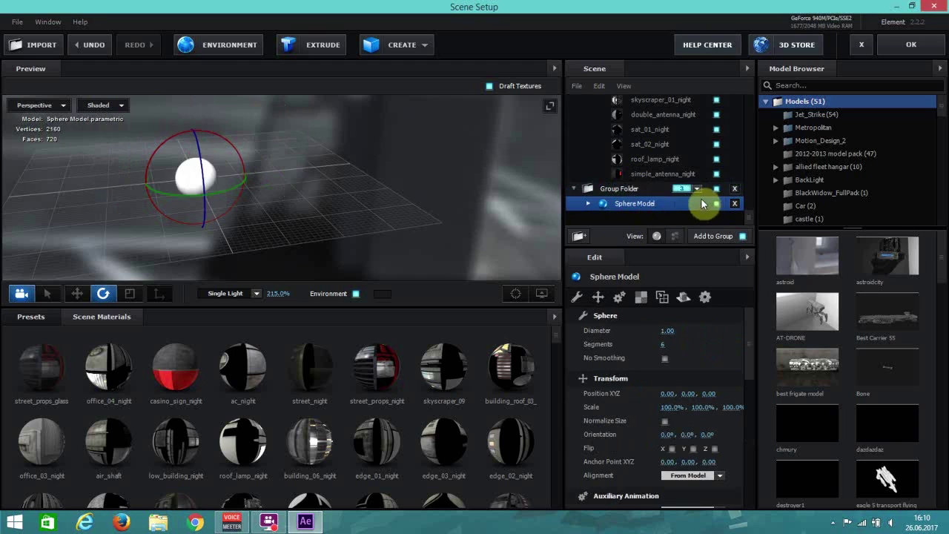
left_click(696, 190)
left_click(739, 206)
Set the sphere model's Diameter to 17
left_click(624, 204)
left_click(669, 331)
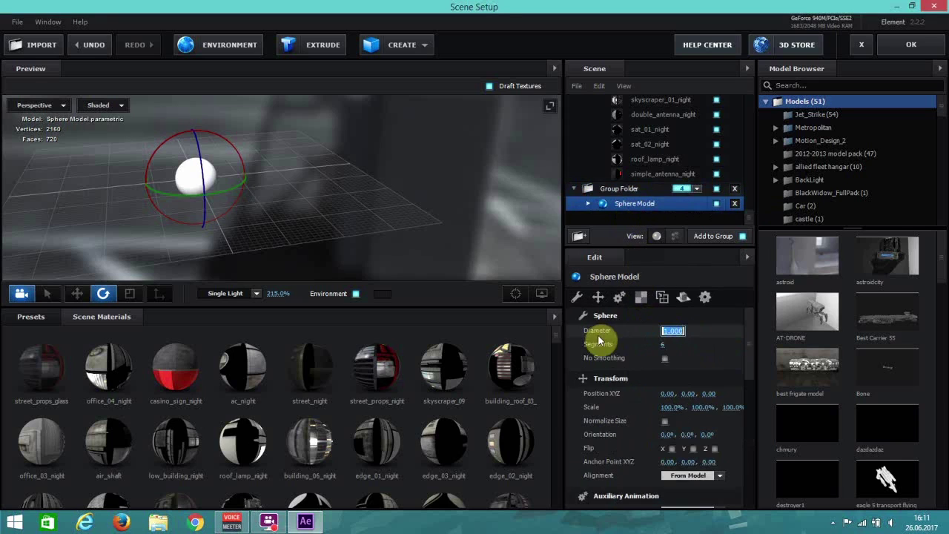
key("BackSpace")
type("17")
key("Return")
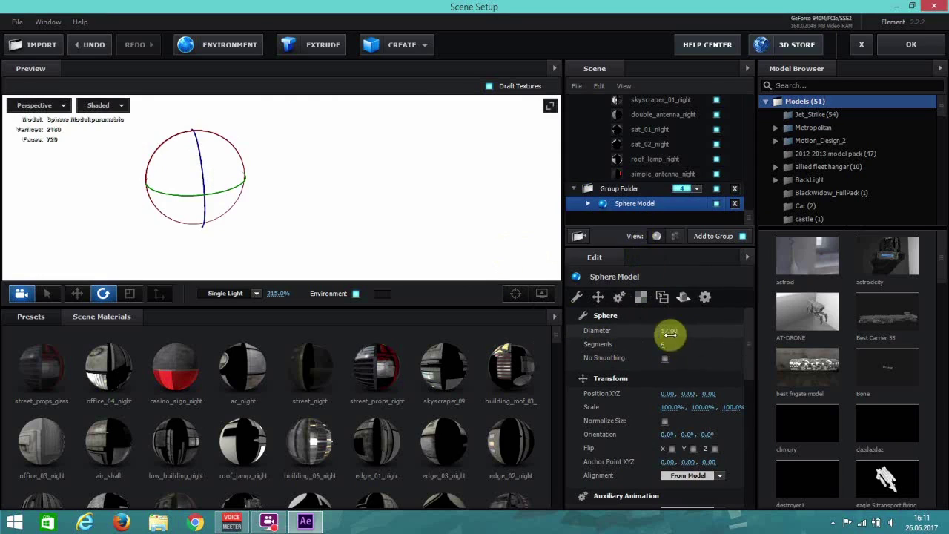
Load green_night_4k_b.jpg from the Materials\Metropolitan_Skies folder as the Diffuse texture of the sphere's Default material
left_click(592, 205)
left_click(619, 217)
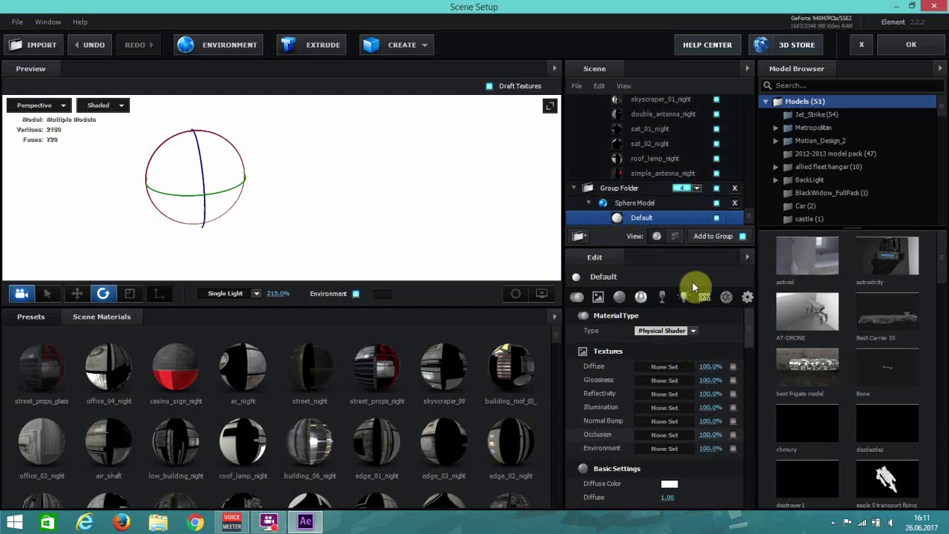
left_click(674, 367)
left_click(684, 294)
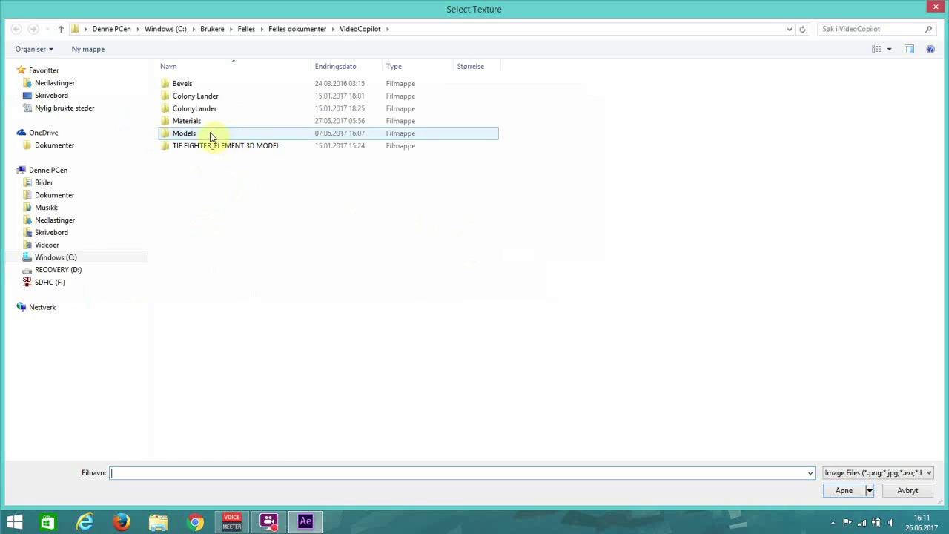
left_click(206, 124)
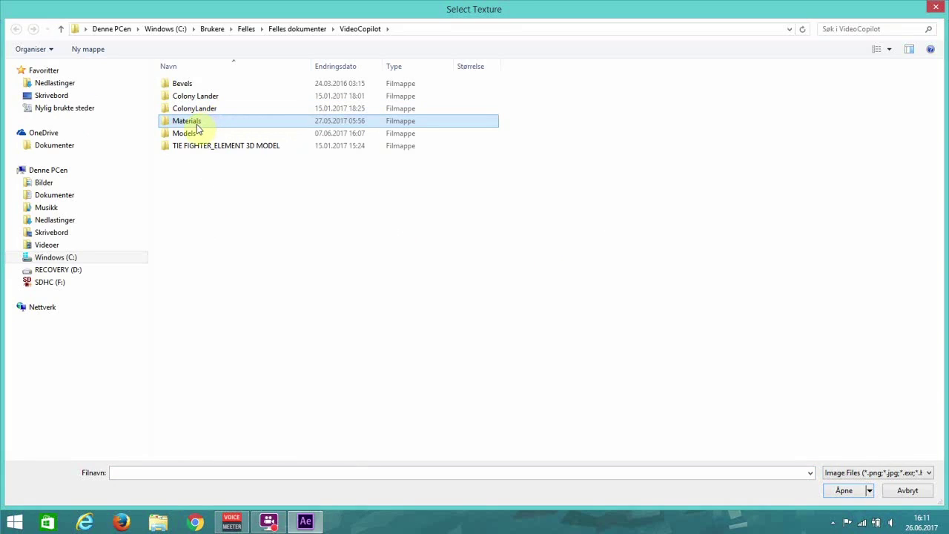
double_click(197, 128)
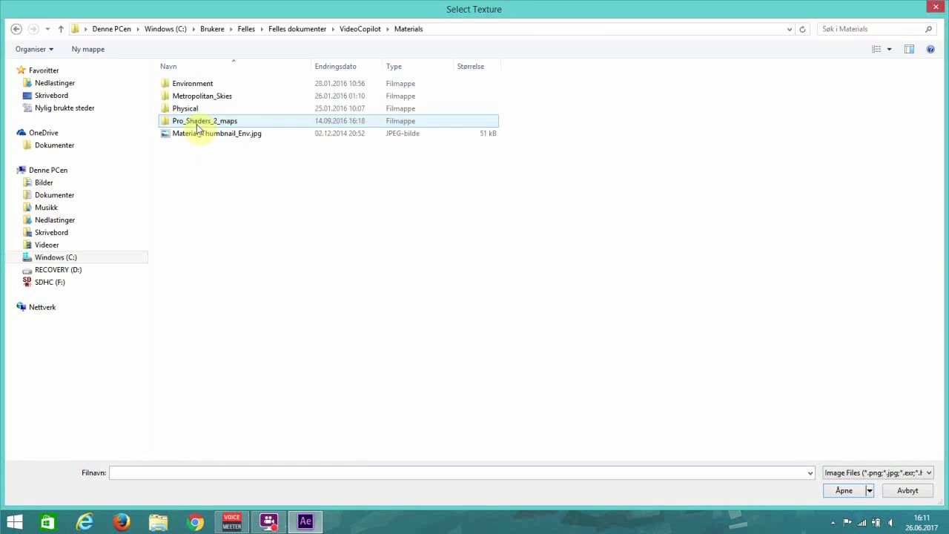
double_click(231, 98)
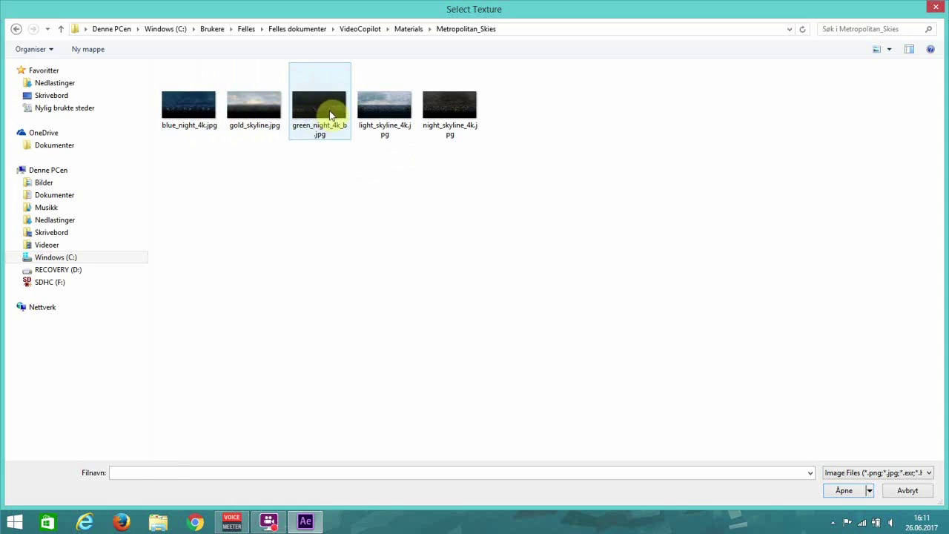
left_click(331, 116)
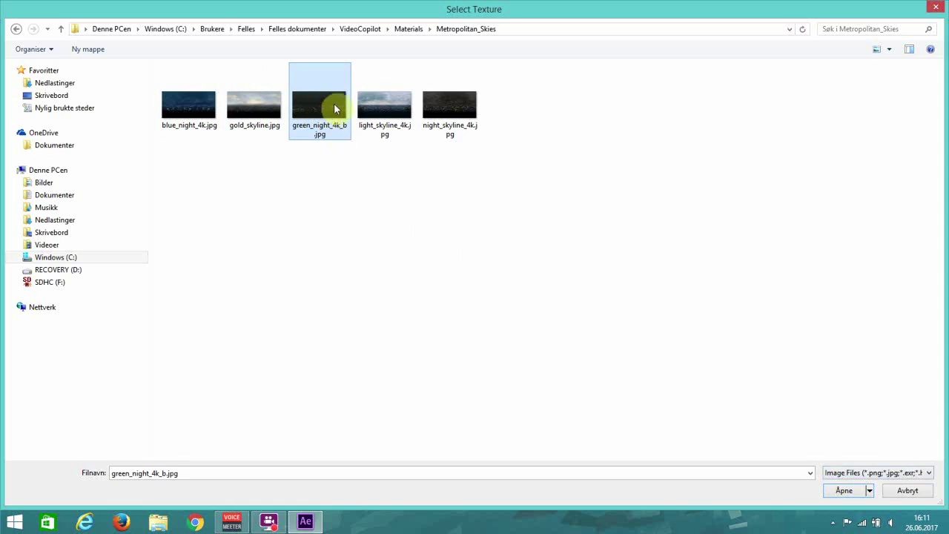
left_click(844, 491)
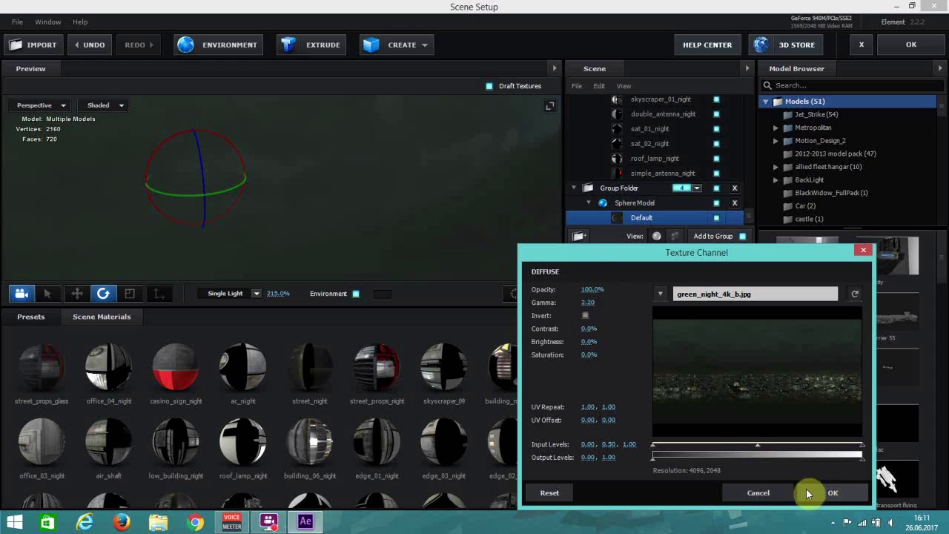
left_click(808, 491)
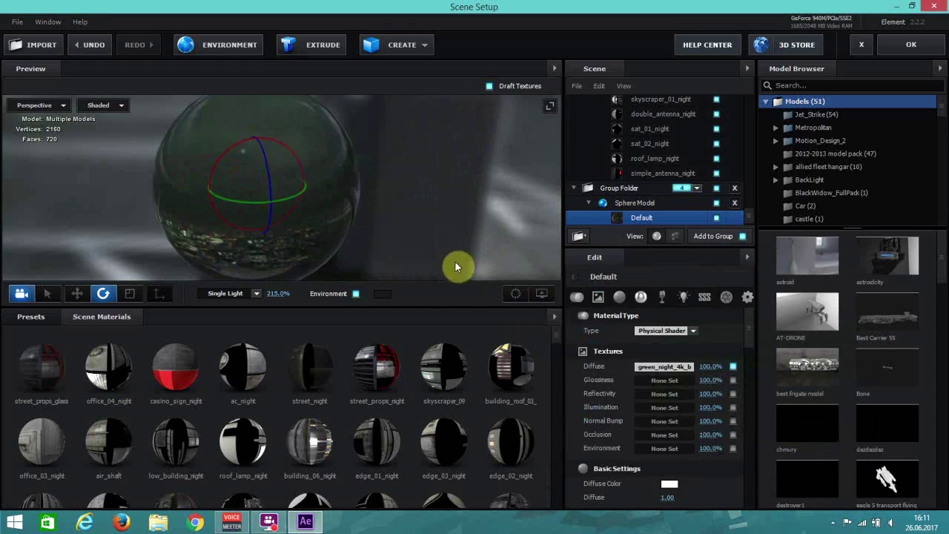
Set the sphere's Default material AO Mode to Ignore and turn off its Cast Shadow and Receive Shadow options
scroll(675, 415, "down", 10)
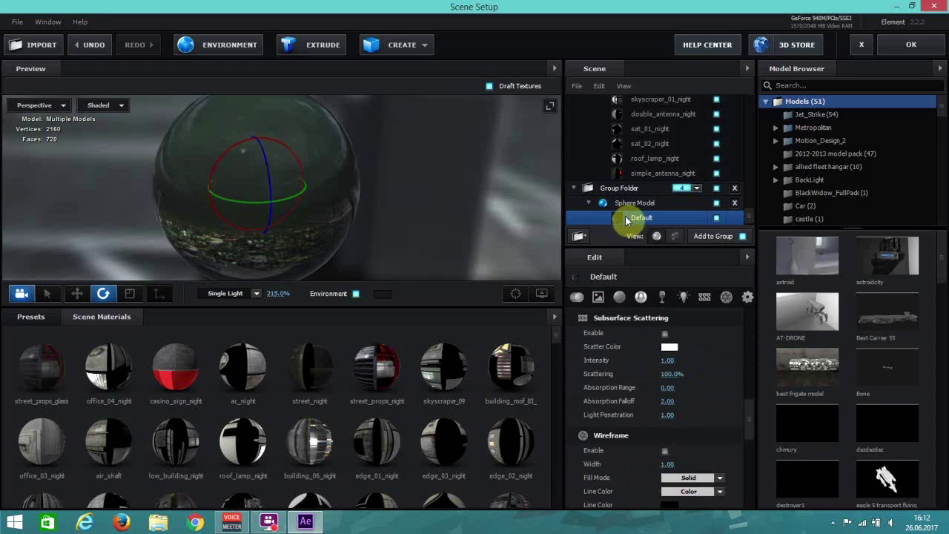
scroll(689, 467, "down", 15)
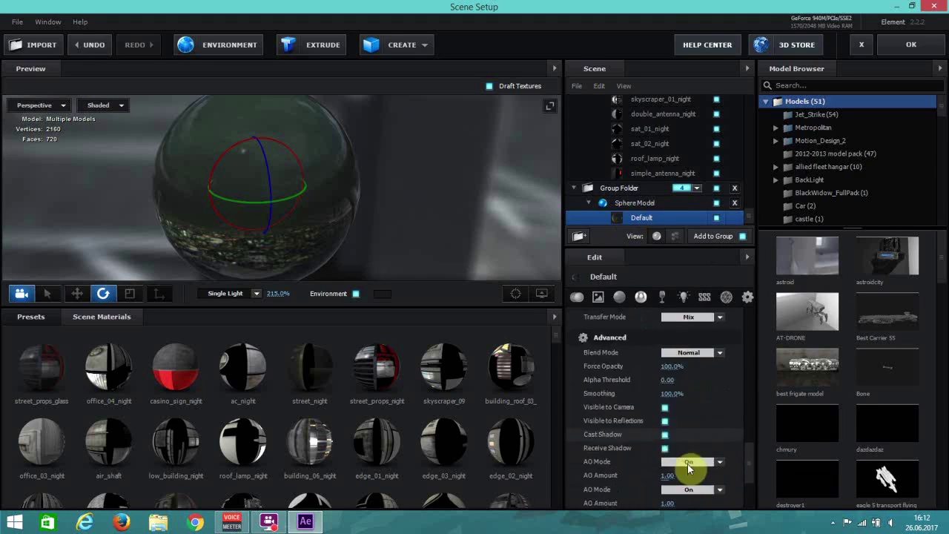
left_click(664, 479)
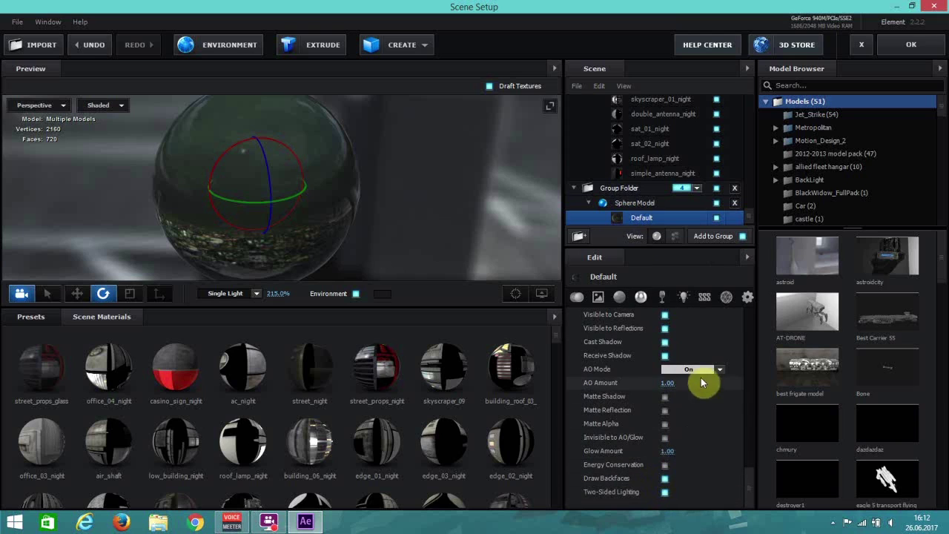
left_click(720, 368)
left_click(708, 385)
scroll(664, 401, "up", 1)
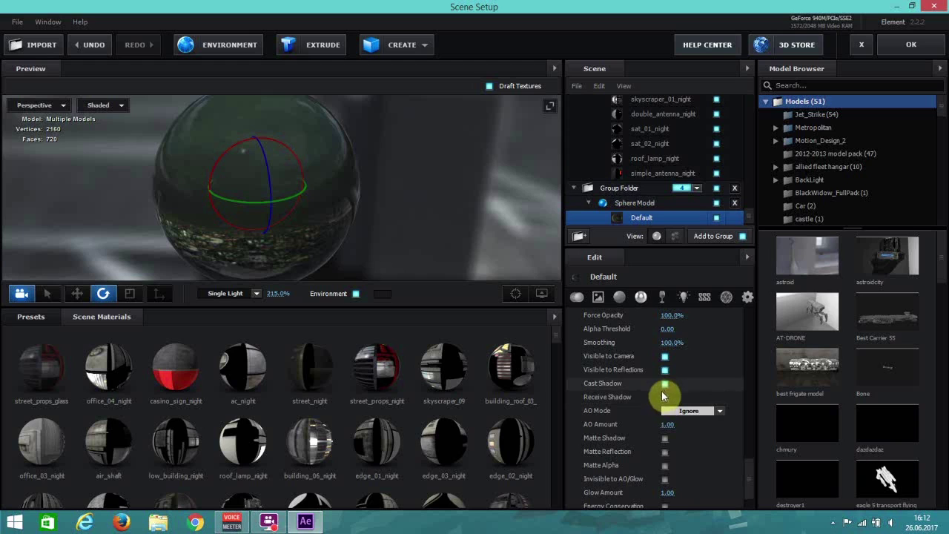
left_click(665, 384)
left_click(666, 384)
Enable Matte Alpha in the Advanced settings of the sphere's Default material
scroll(680, 379, "up", 3)
scroll(681, 382, "up", 3)
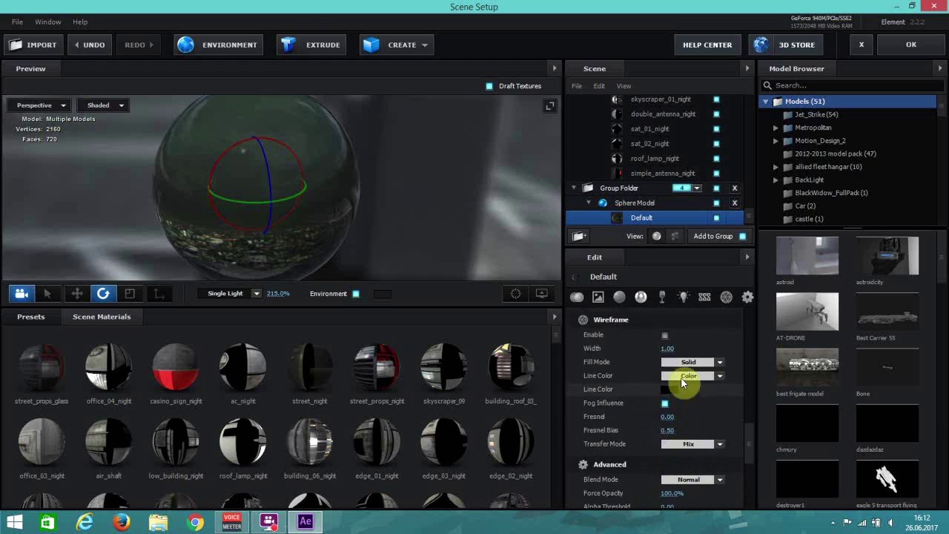
scroll(681, 382, "down", 3)
scroll(681, 378, "down", 4)
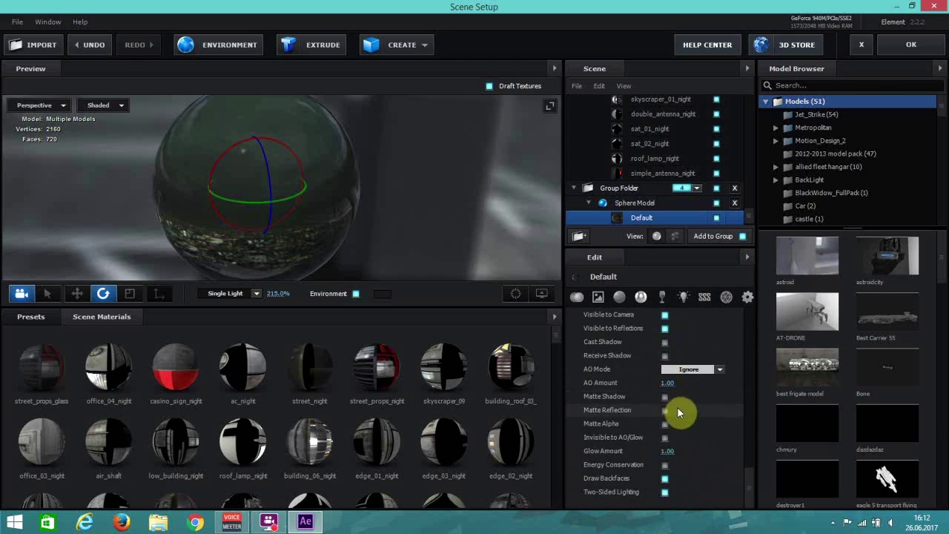
left_click(665, 424)
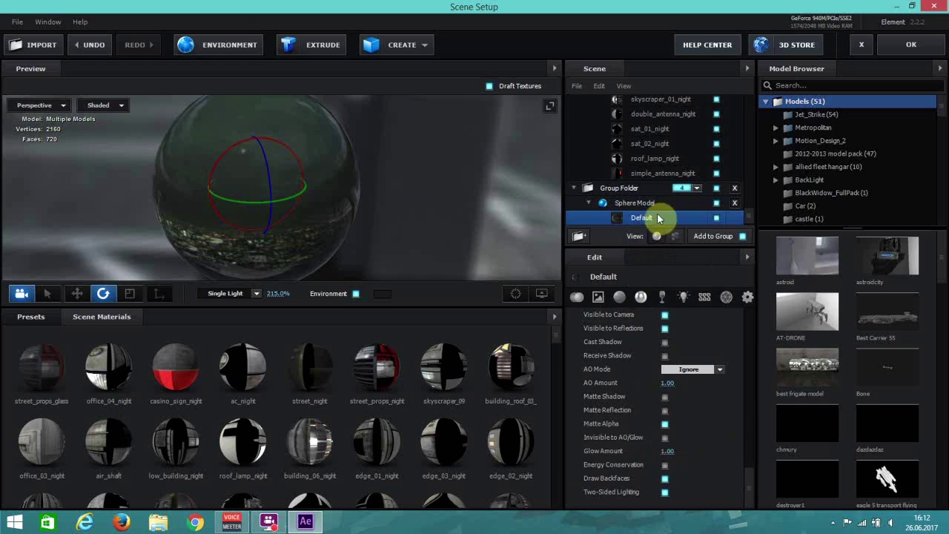
Copy the green_night_4k_b Diffuse texture into the Illumination channel of the sphere's material and apply the scene
scroll(626, 360, "down", 5)
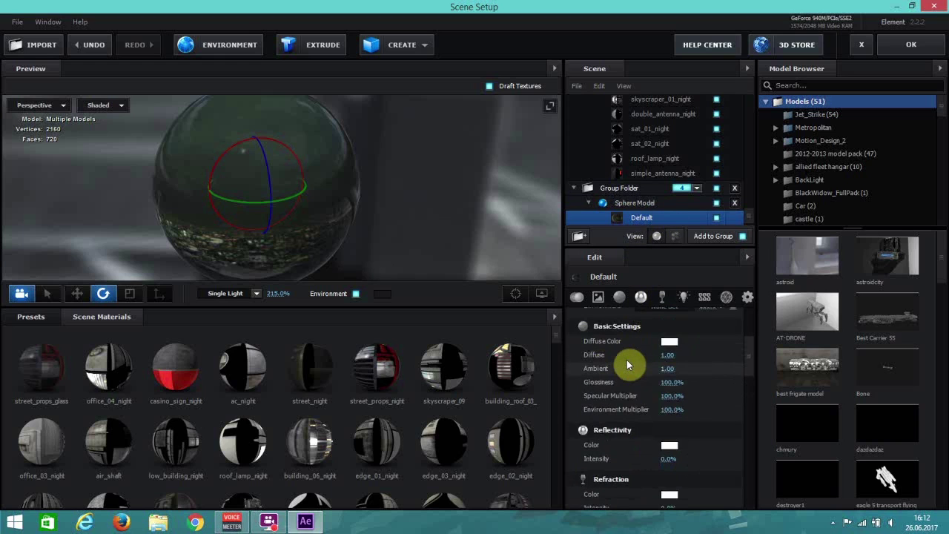
scroll(627, 360, "up", 3)
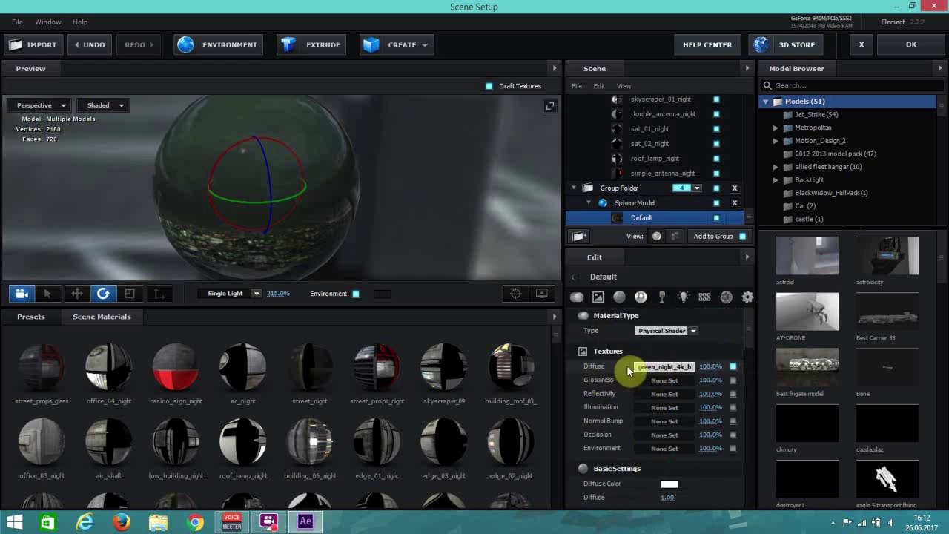
right_click(639, 367)
left_click(613, 392)
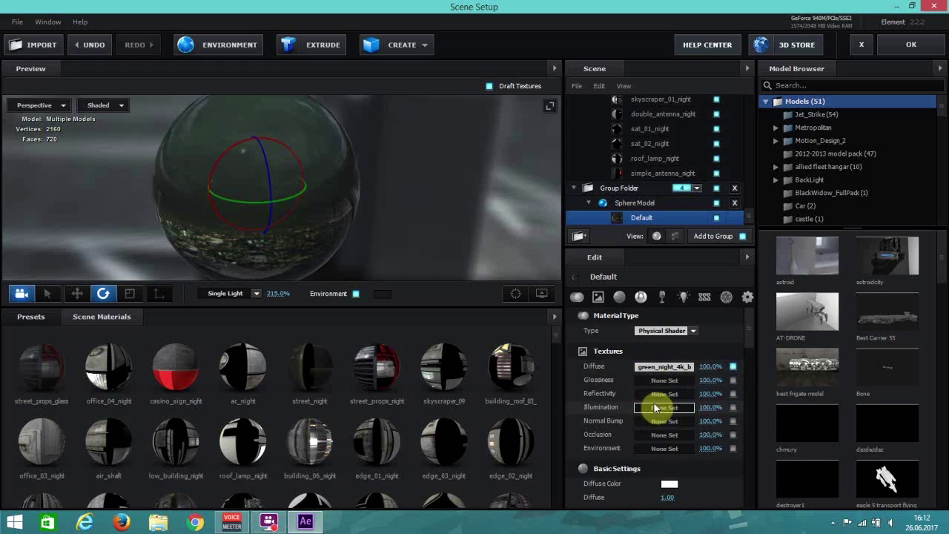
right_click(662, 406)
left_click(699, 444)
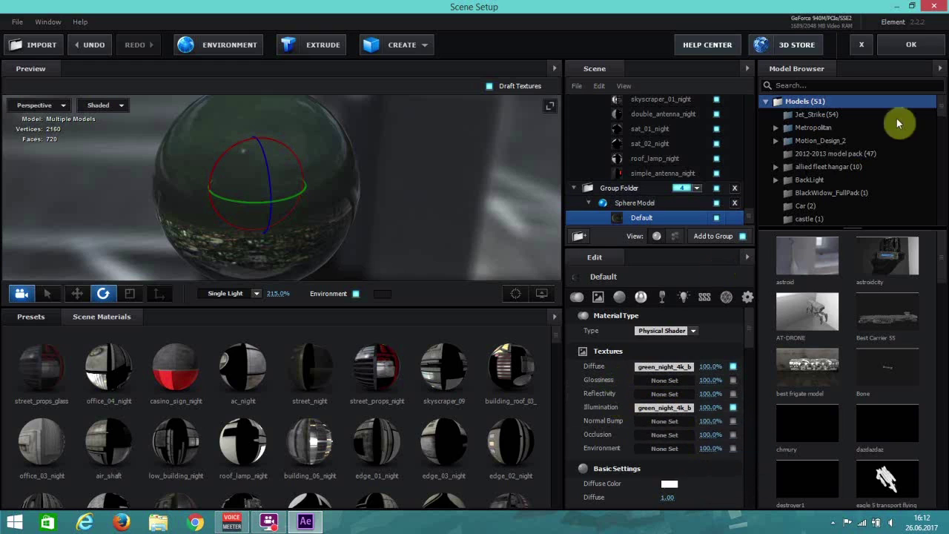
left_click(912, 45)
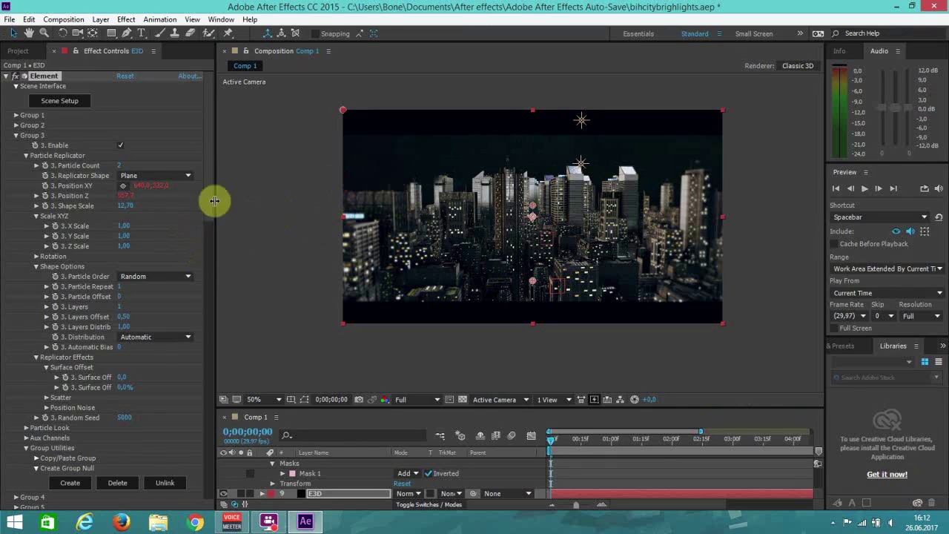
Reopen the scene setup, raise the sphere slightly along its Y axis and apply the scene
left_click(73, 101)
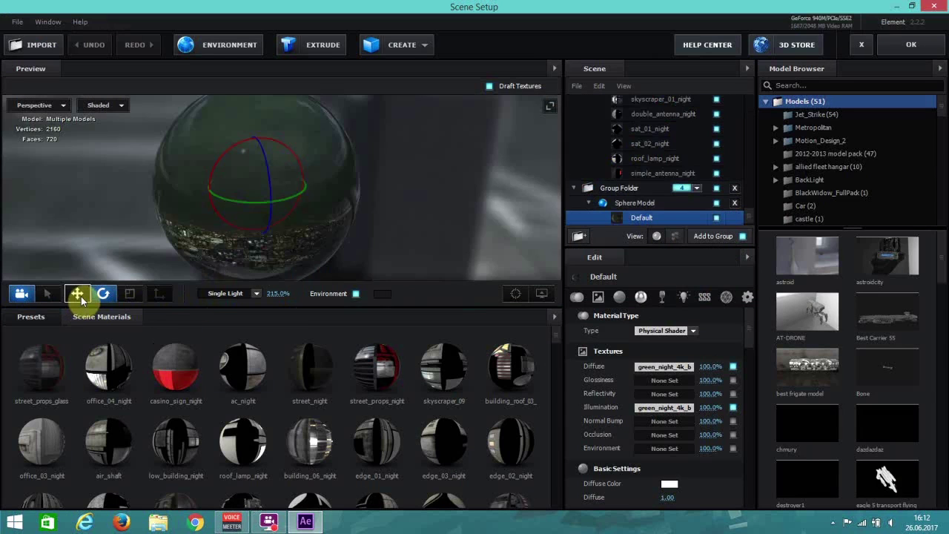
left_click(80, 297)
scroll(367, 201, "down", 5)
left_click_drag(313, 227, 256, 184)
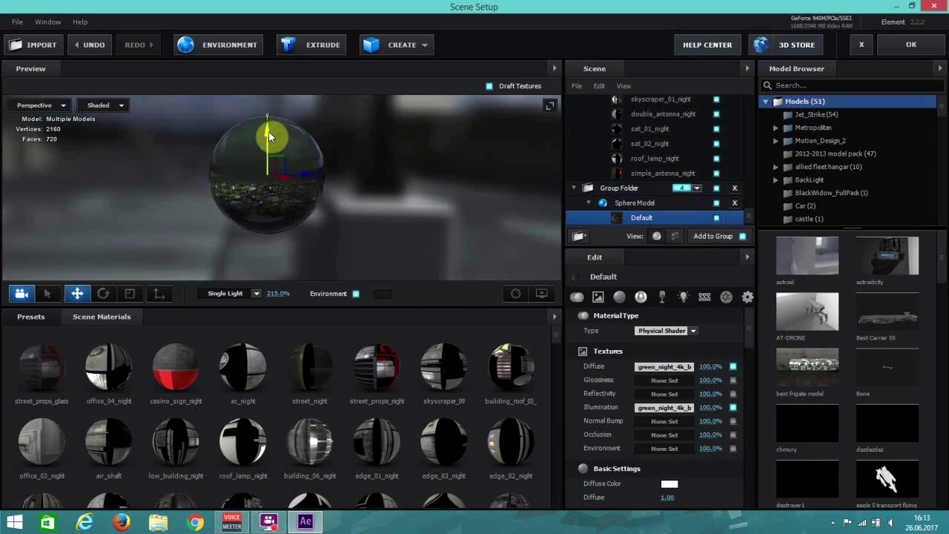
left_click_drag(264, 129, 268, 122)
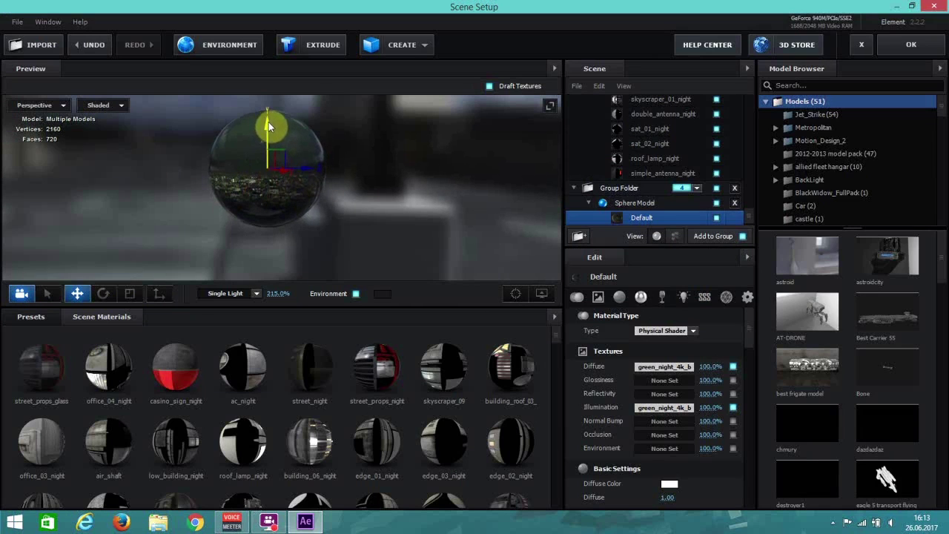
left_click(926, 54)
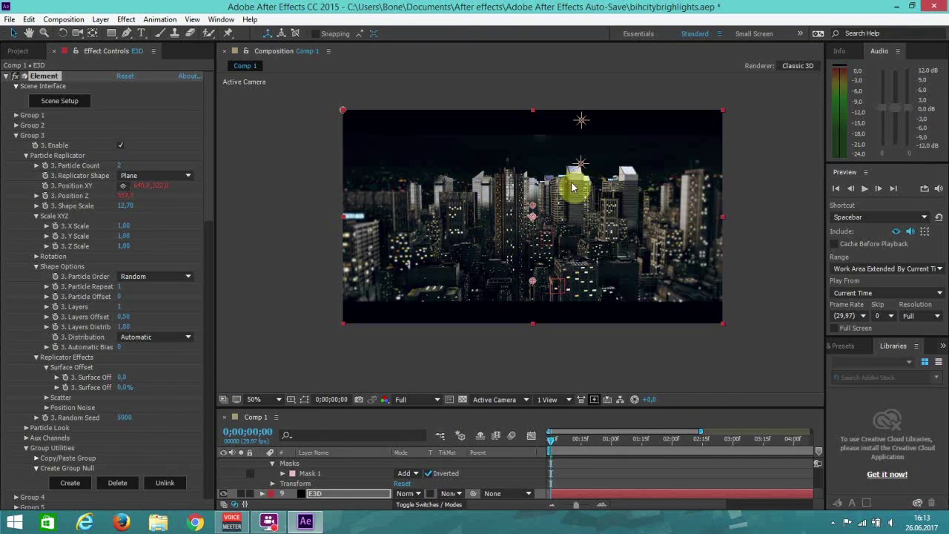
Reopen the scene setup, rotate the sphere slightly about its Z axis and apply the scene
left_click(71, 100)
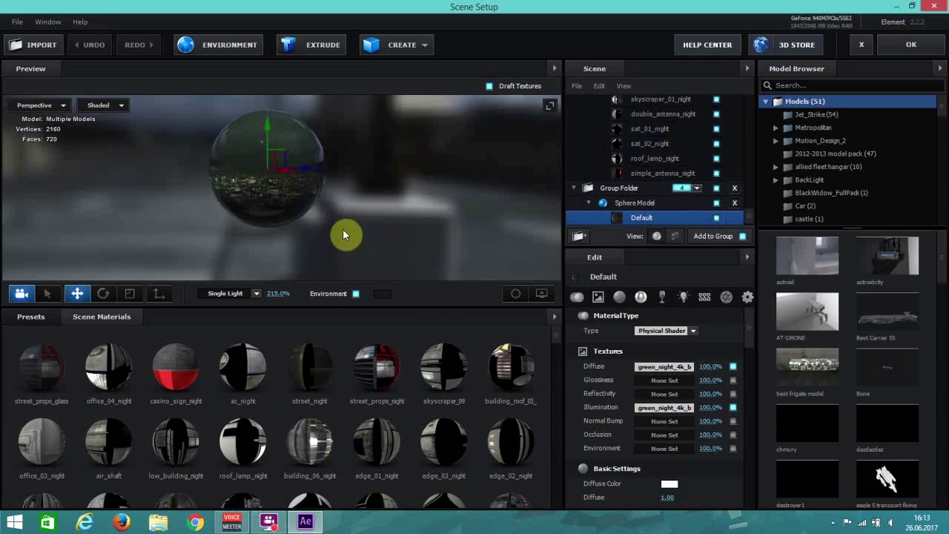
left_click(103, 293)
left_click_drag(299, 143, 238, 219)
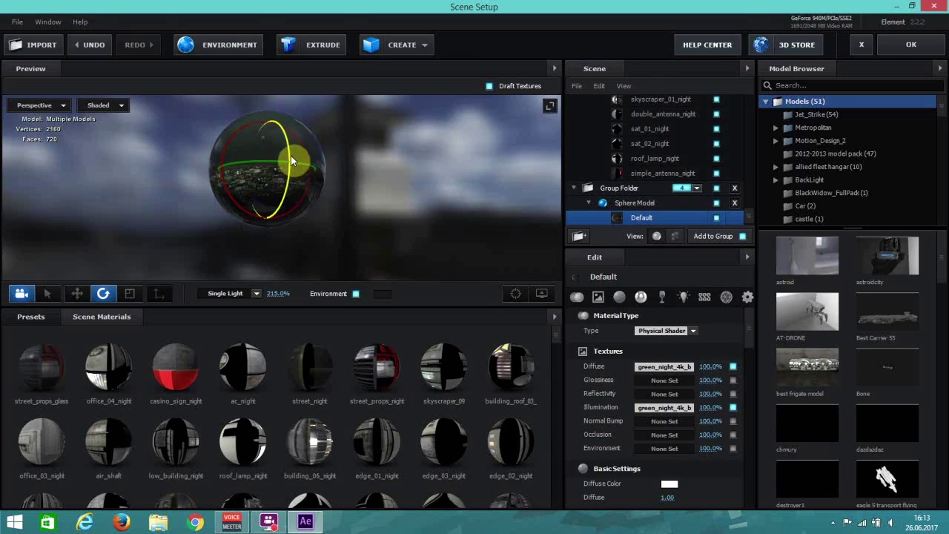
left_click_drag(289, 156, 289, 152)
left_click(903, 39)
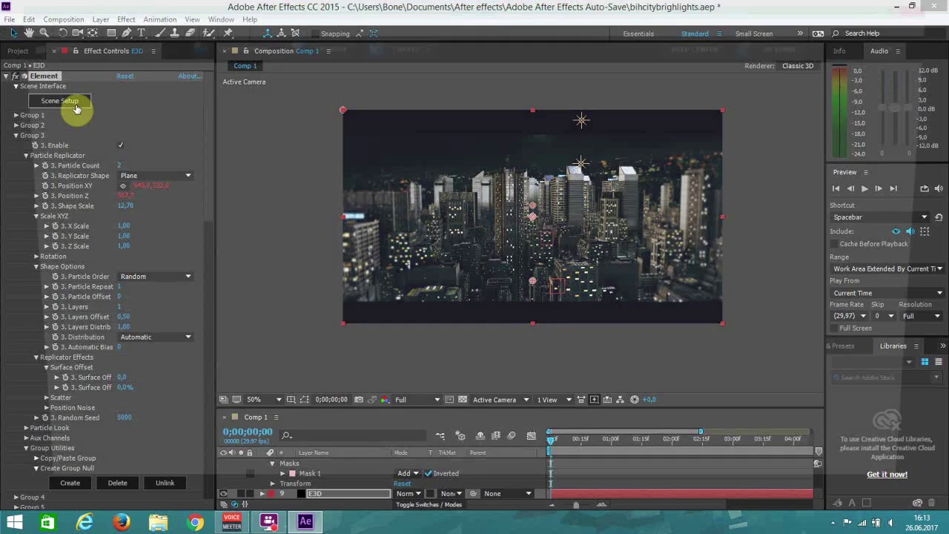
Fine-tune the sphere's tilt, lower it slightly along its Y axis and apply the scene
left_click(76, 108)
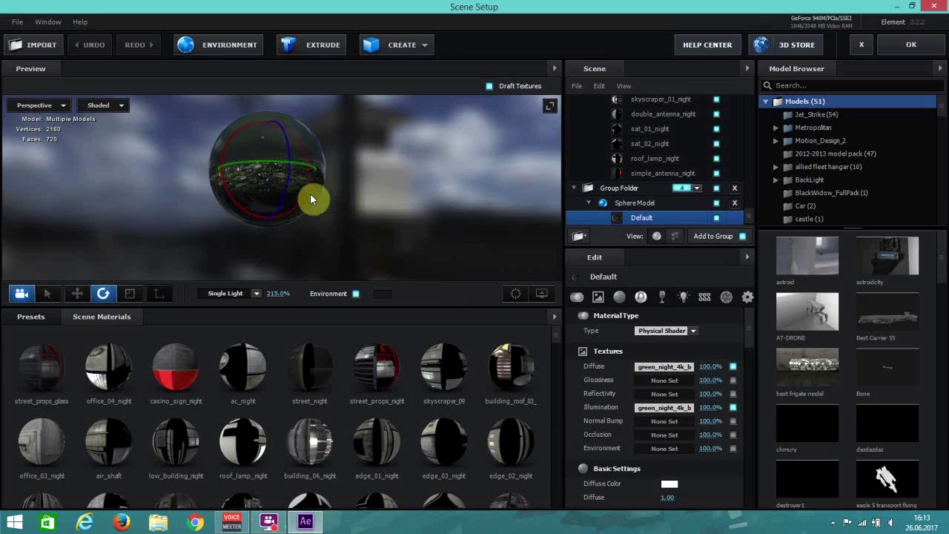
left_click_drag(306, 146, 309, 147)
left_click(77, 293)
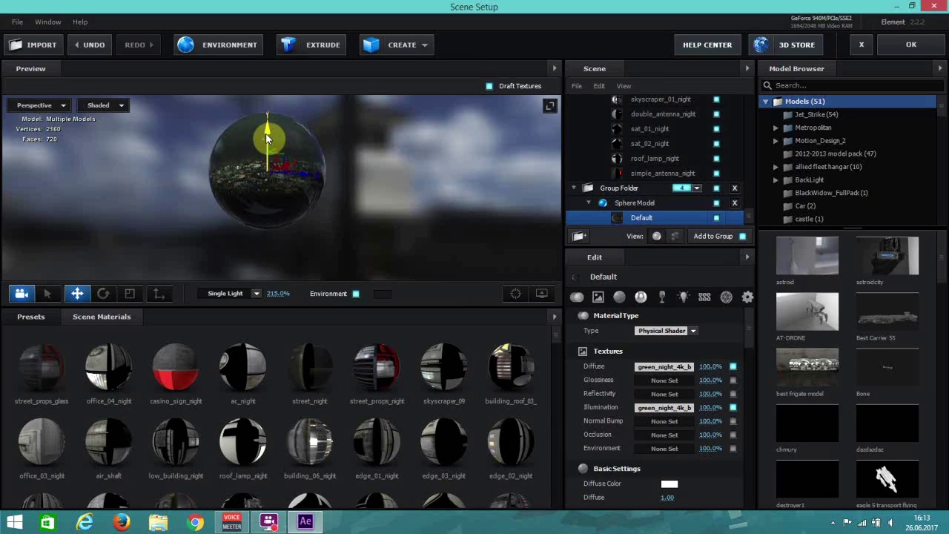
left_click(905, 43)
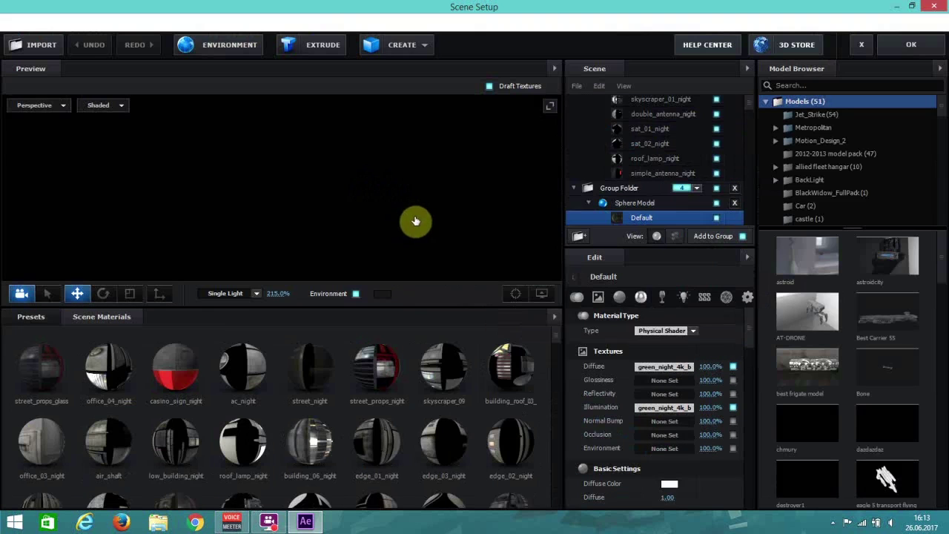
Rotate the sphere to level the horizon of its city texture and apply the scene
left_click(103, 293)
left_click_drag(227, 193, 295, 141)
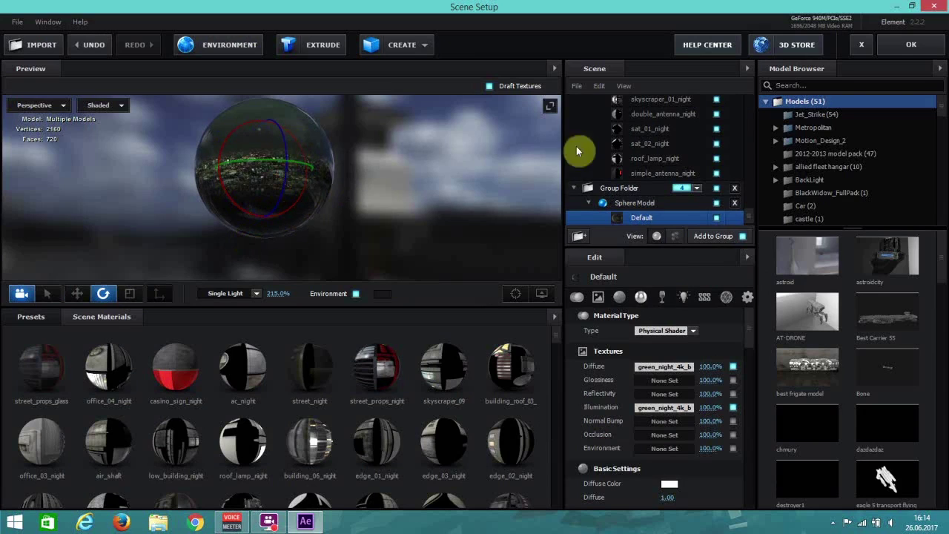
left_click(911, 45)
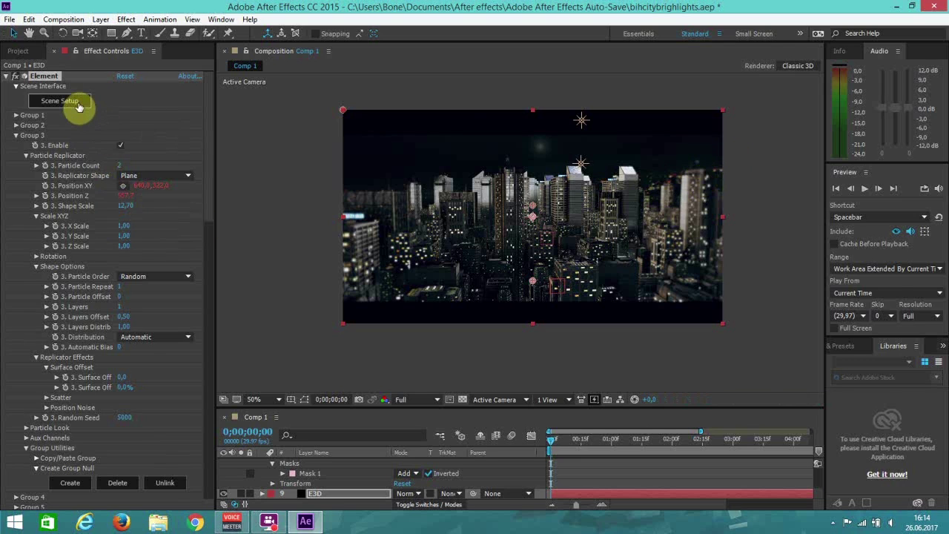
Reopen the scene setup, turn the sphere about its Y axis and apply the scene
left_click(79, 105)
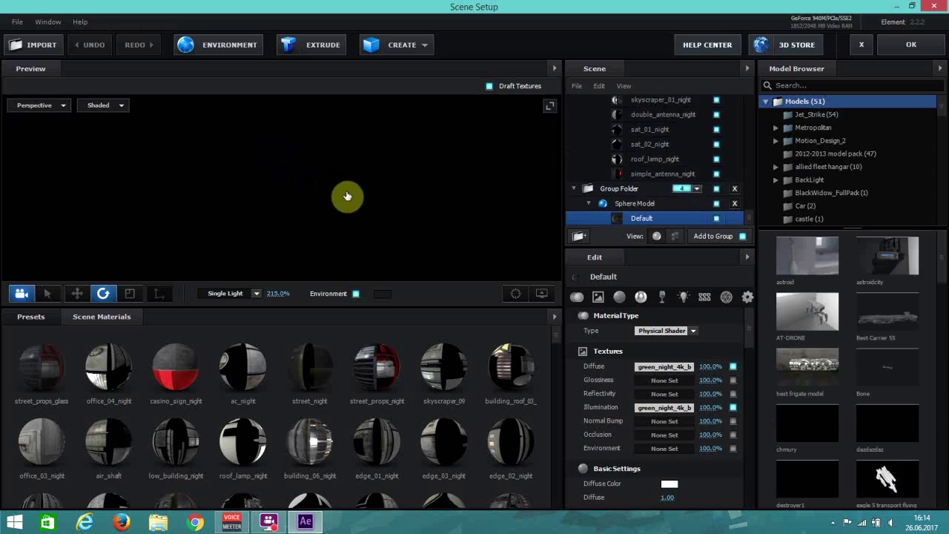
left_click_drag(310, 249, 308, 158)
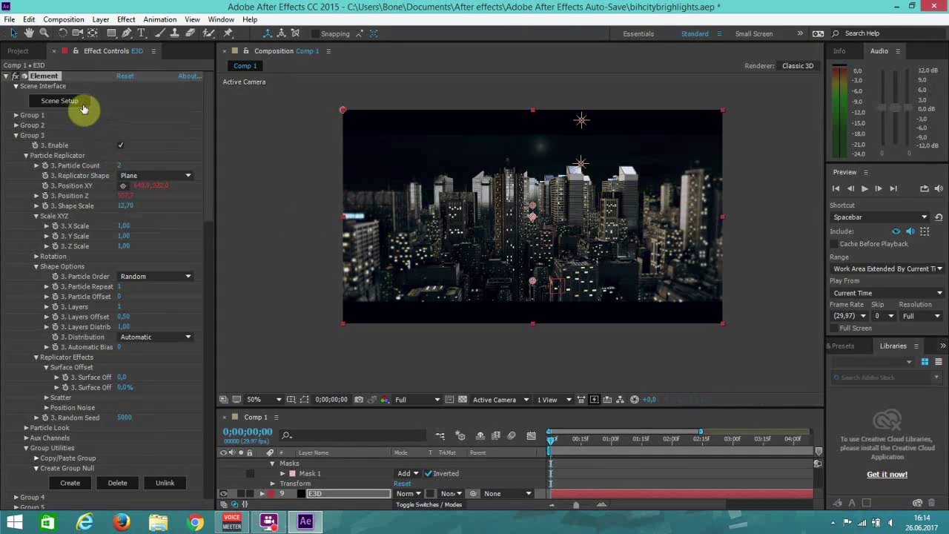
left_click(84, 107)
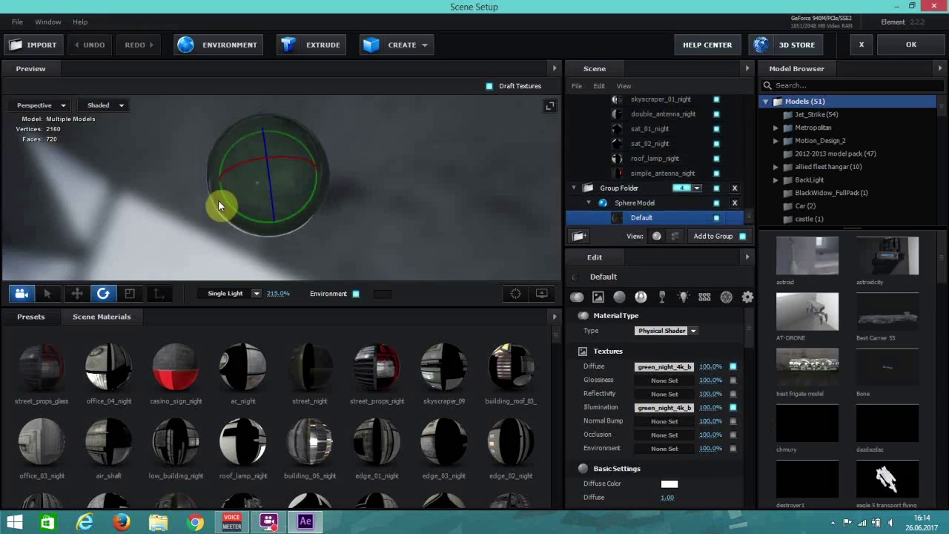
left_click_drag(231, 152, 238, 140)
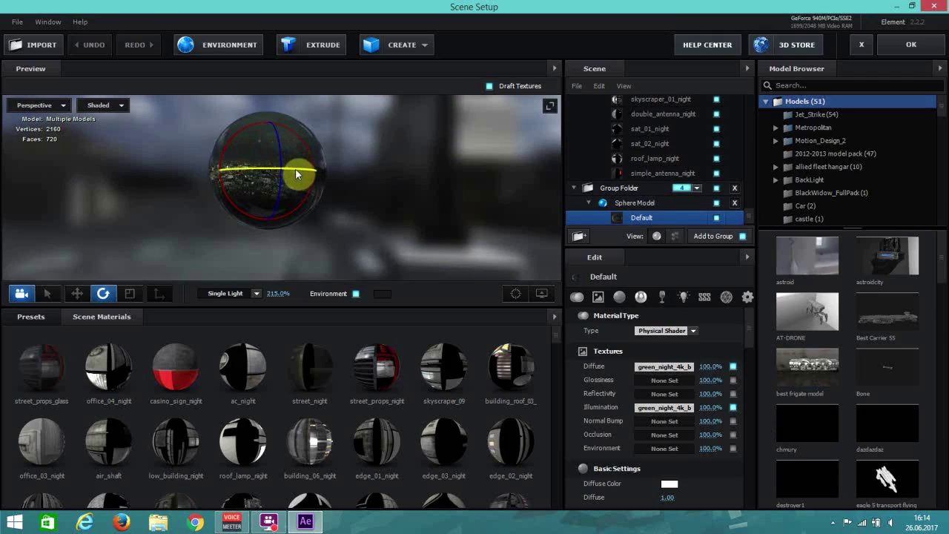
left_click_drag(292, 171, 287, 171)
left_click_drag(304, 138, 281, 170)
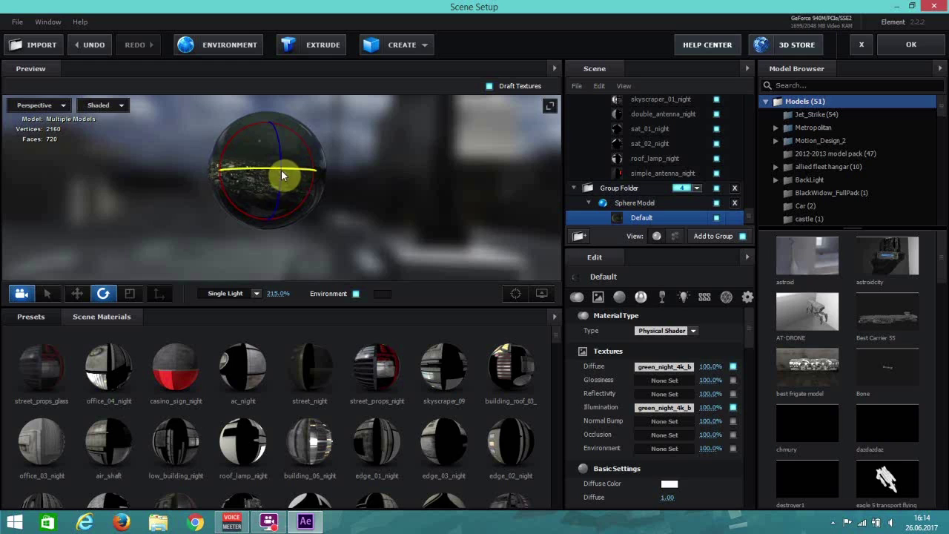
left_click(909, 45)
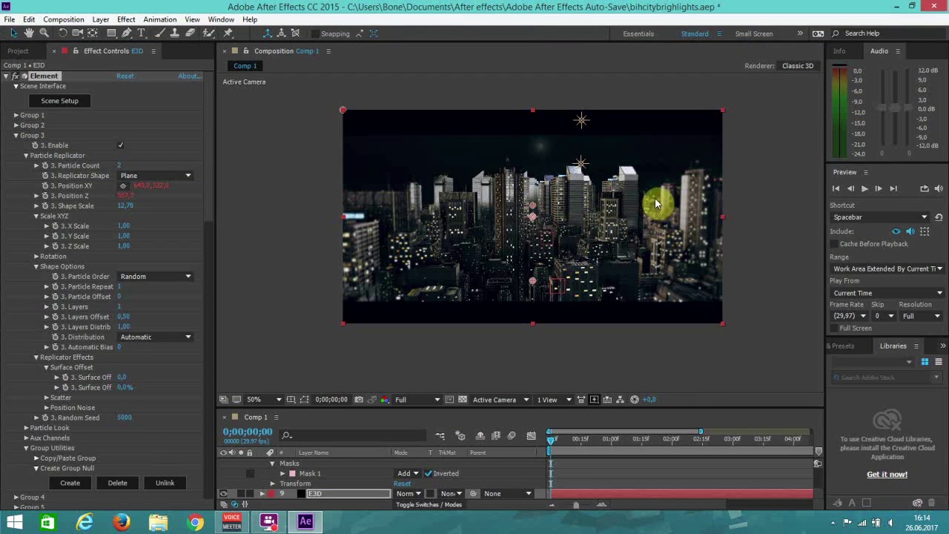
Nudge the sphere slightly upward along its Y axis and apply the scene to the composition
left_click(72, 102)
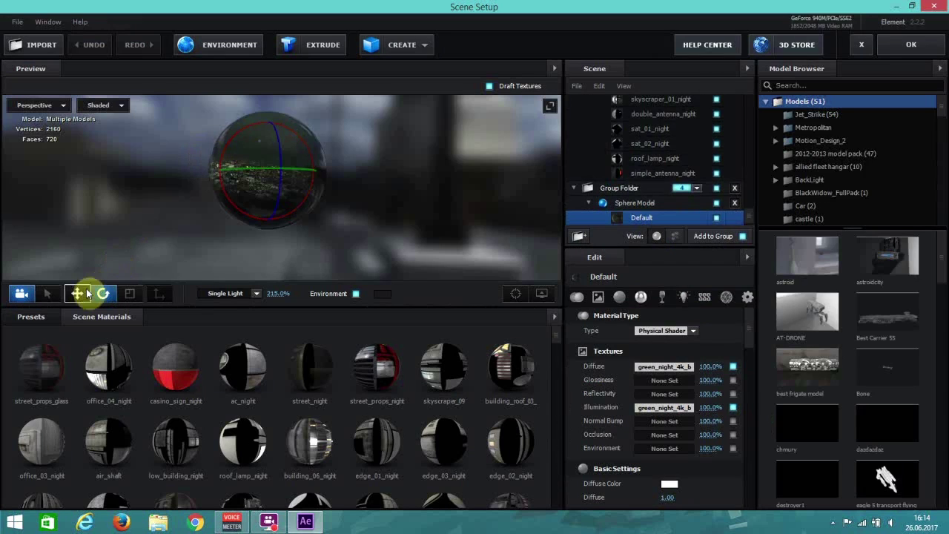
left_click(76, 293)
left_click_drag(268, 127, 269, 122)
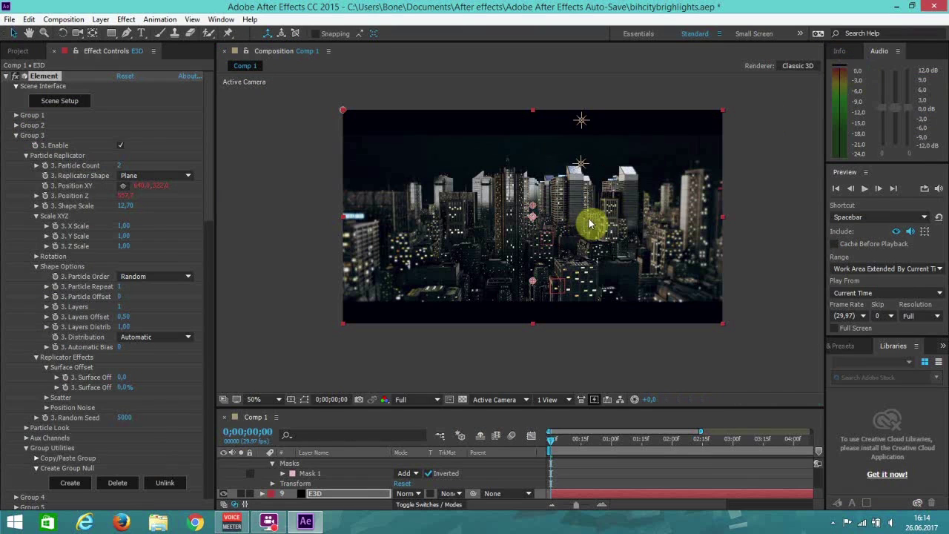
scroll(630, 201, "up", 1)
scroll(630, 201, "down", 1)
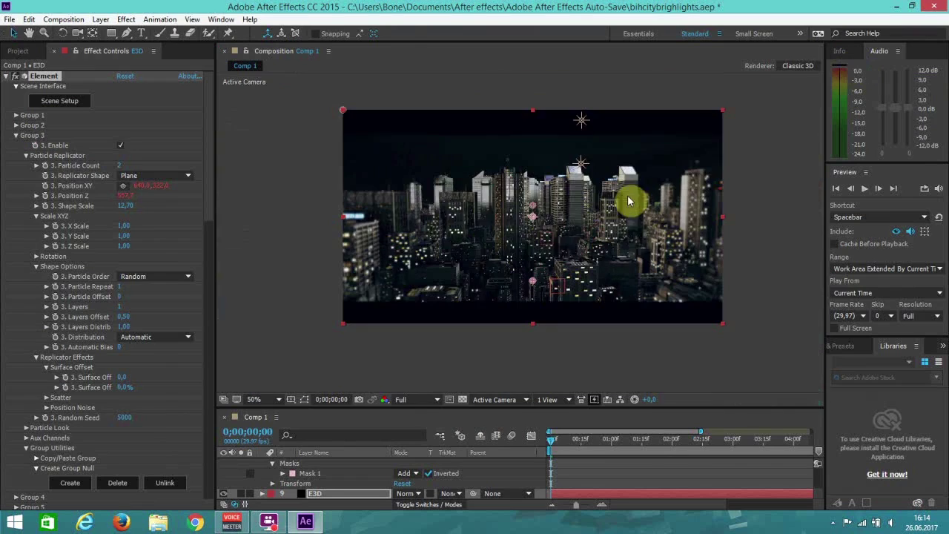
Orbit the active camera slightly to adjust the angle over the night skyline and check the backdrop behind the buildings
left_click(78, 33)
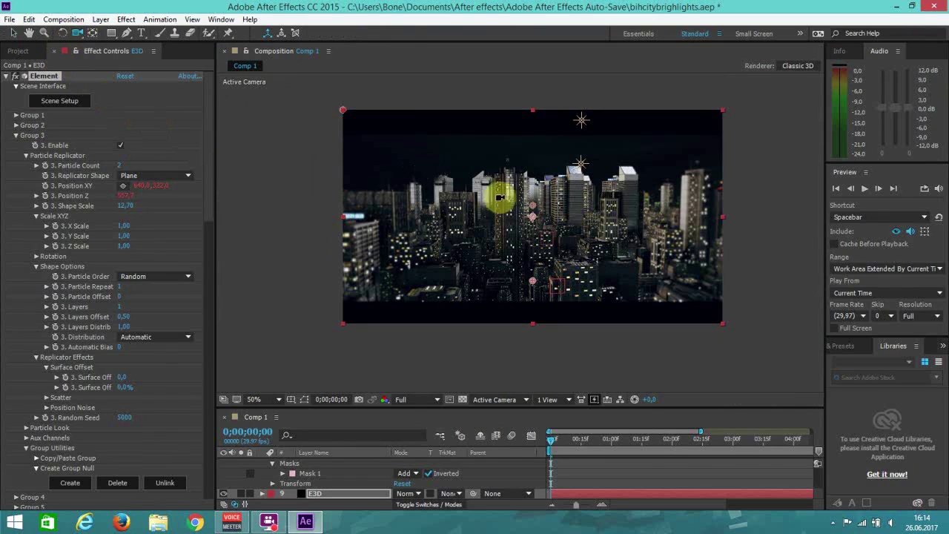
left_click(537, 220)
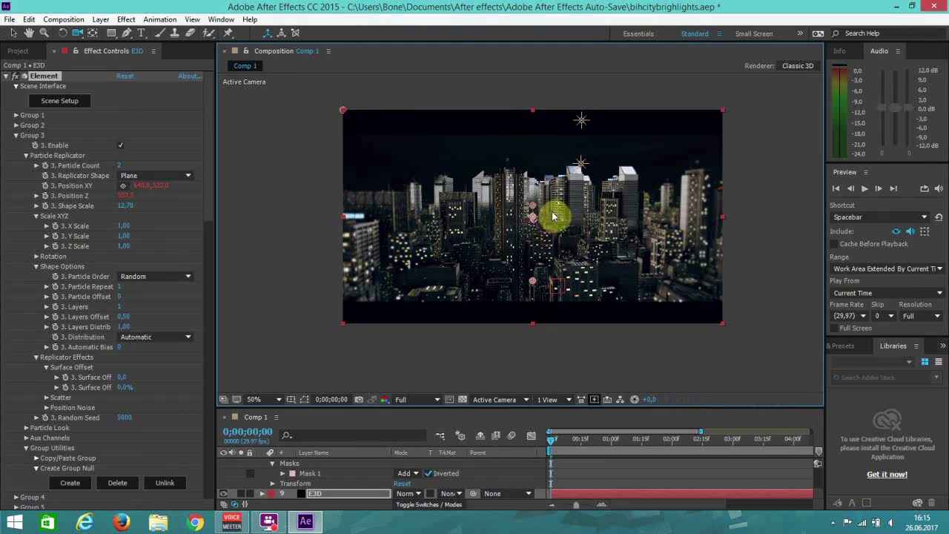
scroll(594, 208, "up", 1)
scroll(596, 208, "down", 1)
left_click_drag(596, 209, 597, 214)
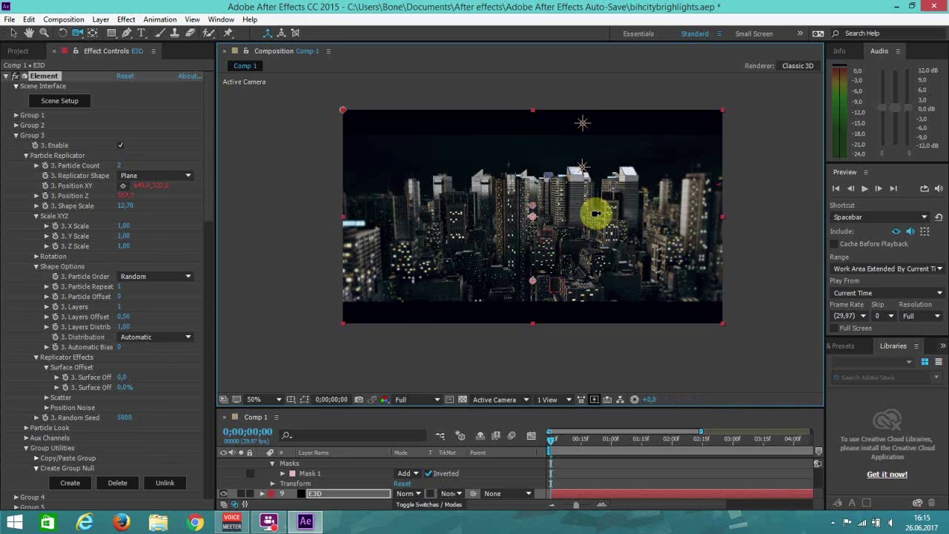
scroll(596, 213, "up", 1)
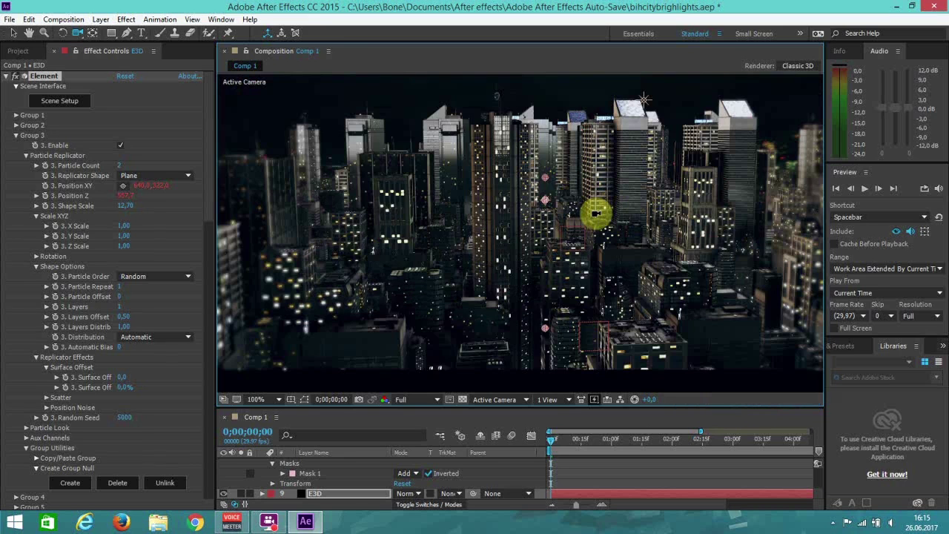
scroll(596, 214, "down", 1)
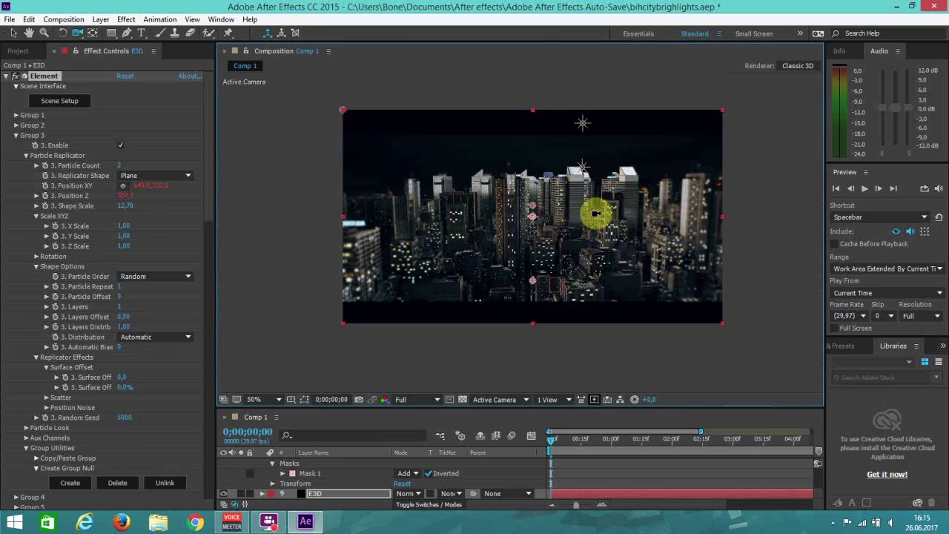
scroll(596, 214, "up", 1)
scroll(597, 213, "down", 1)
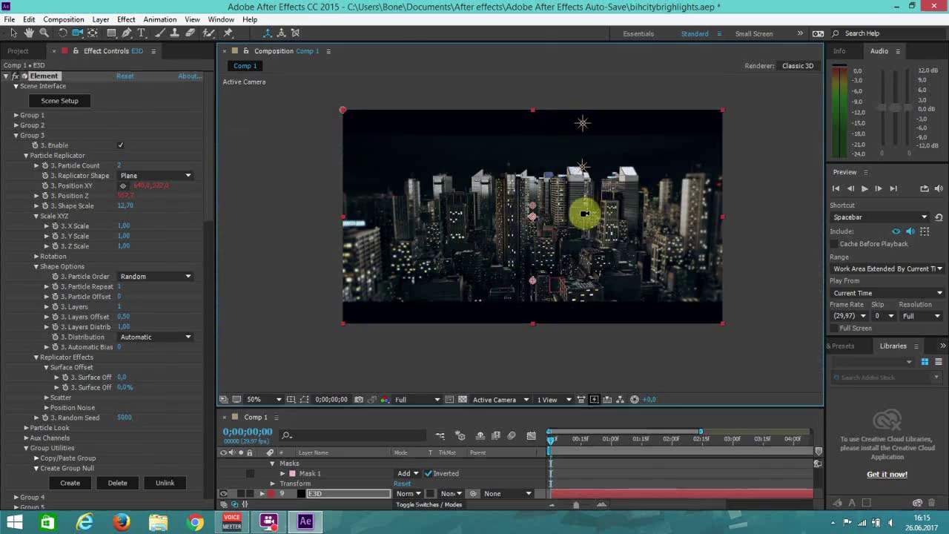
left_click(14, 34)
Reopen the scene setup, raise the backdrop sphere along its Y axis to 3.89 and apply the scene
left_click(62, 100)
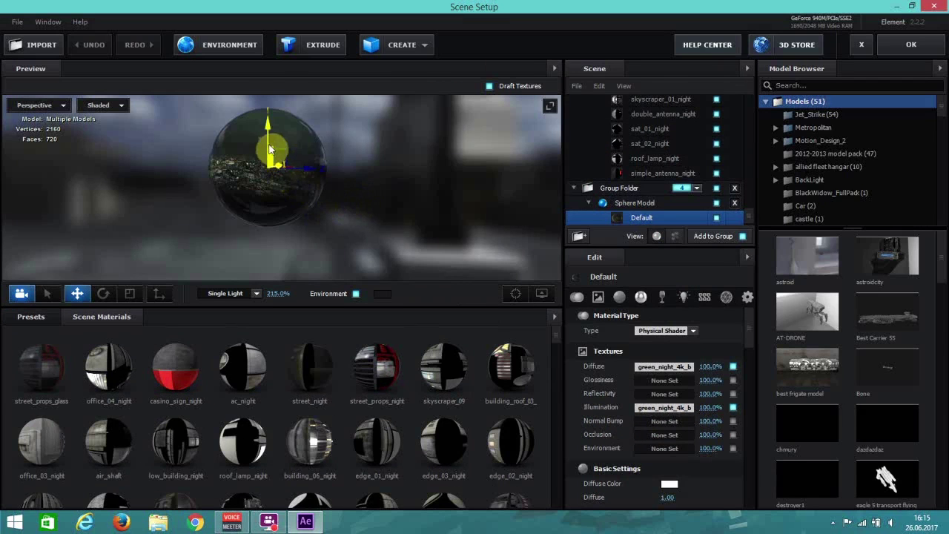
left_click_drag(266, 129, 267, 122)
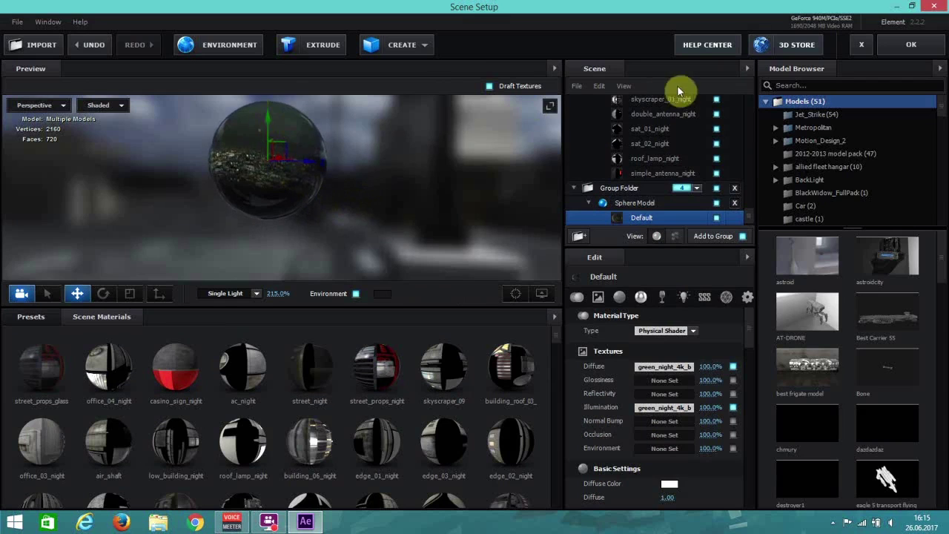
left_click(889, 54)
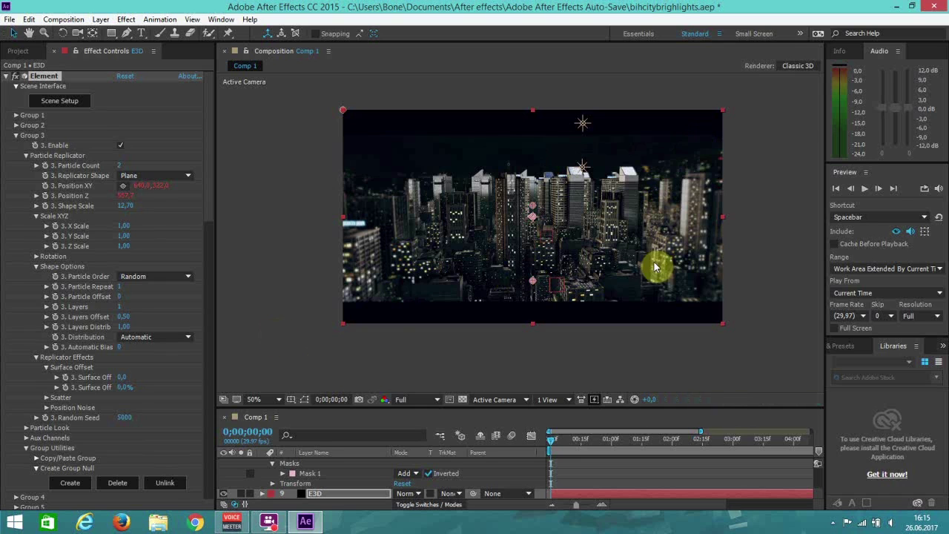
key("period")
key("comma")
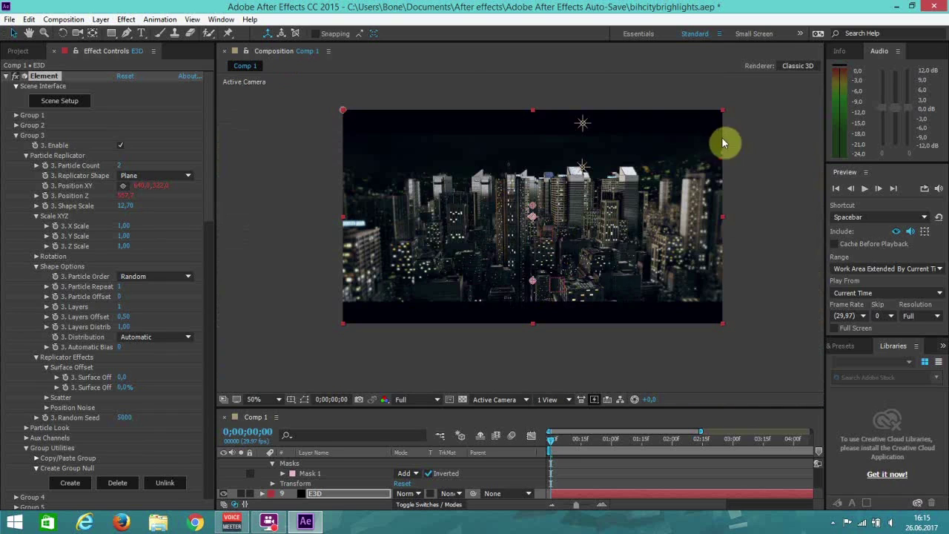
Set the Sphere Model's diameter to 25, rotate it to an X orientation of 358.9° and apply the scene
left_click(46, 101)
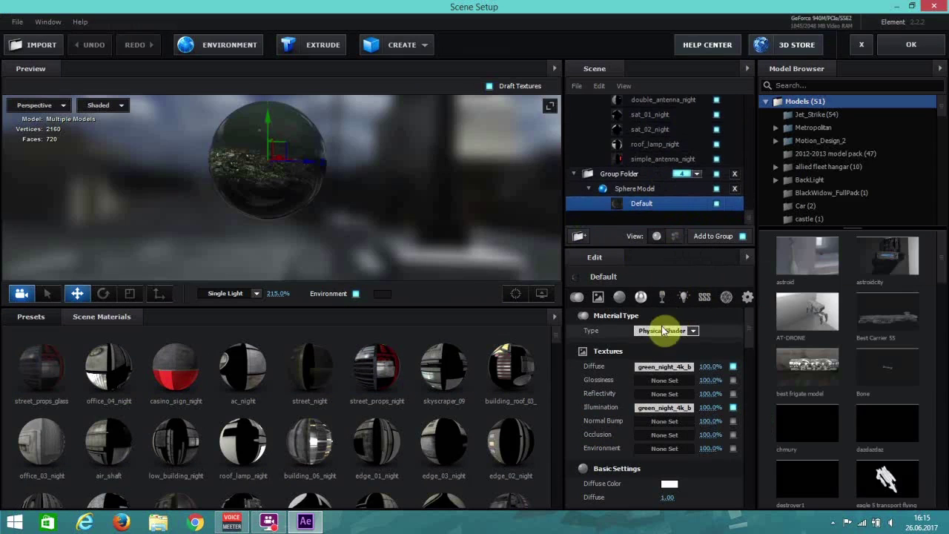
scroll(662, 356, "down", 5)
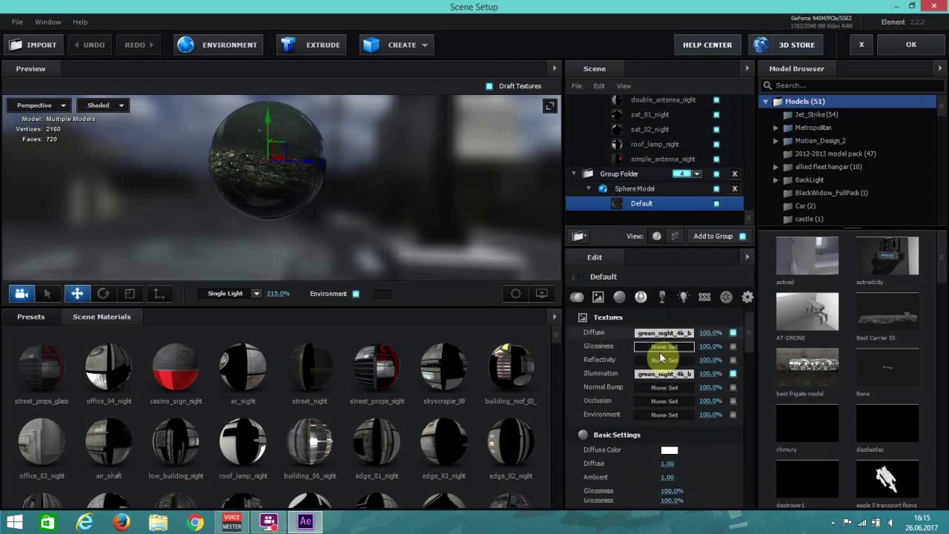
scroll(663, 374, "down", 10)
scroll(668, 375, "up", 9)
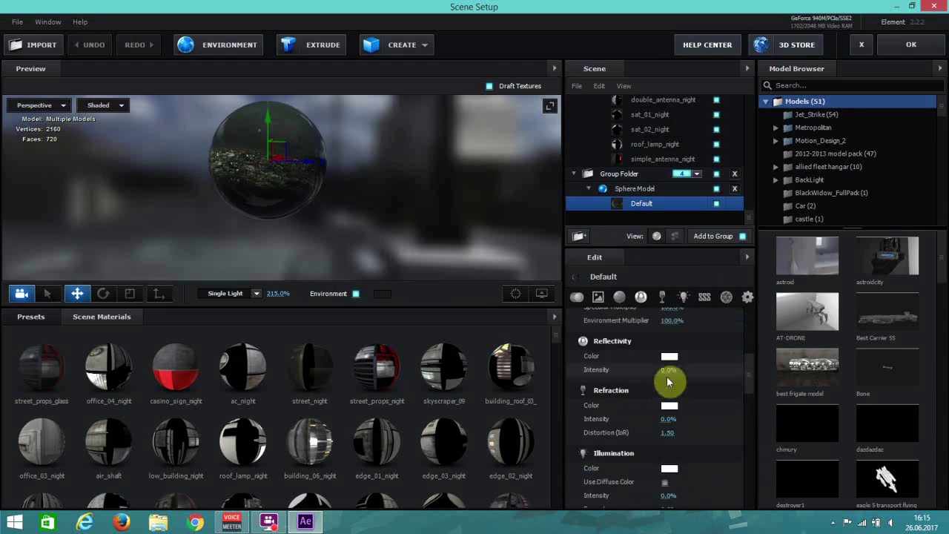
scroll(670, 374, "down", 8)
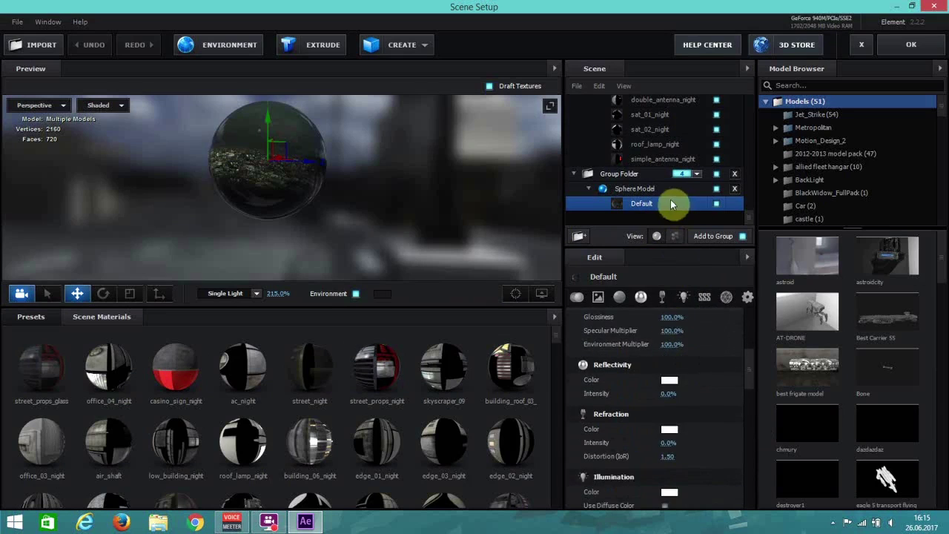
left_click(668, 189)
left_click(670, 330)
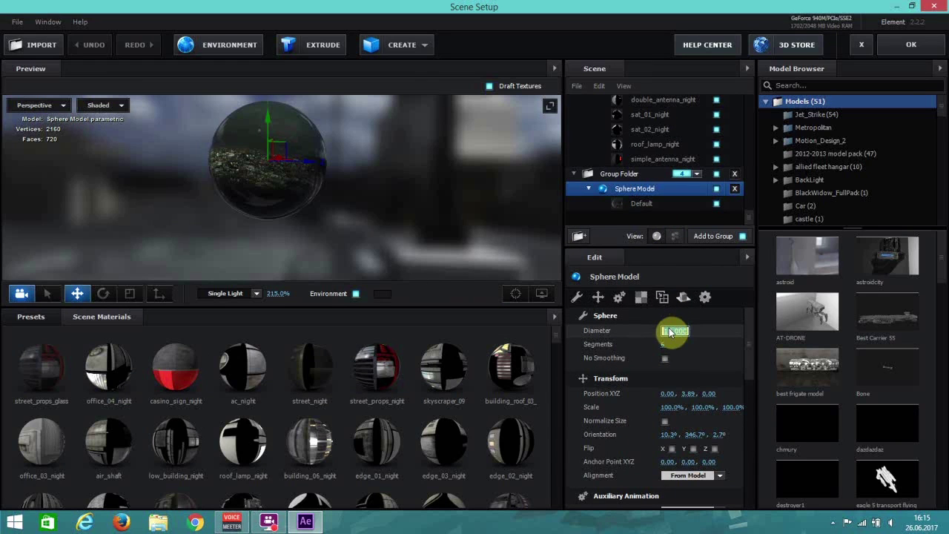
type("2")
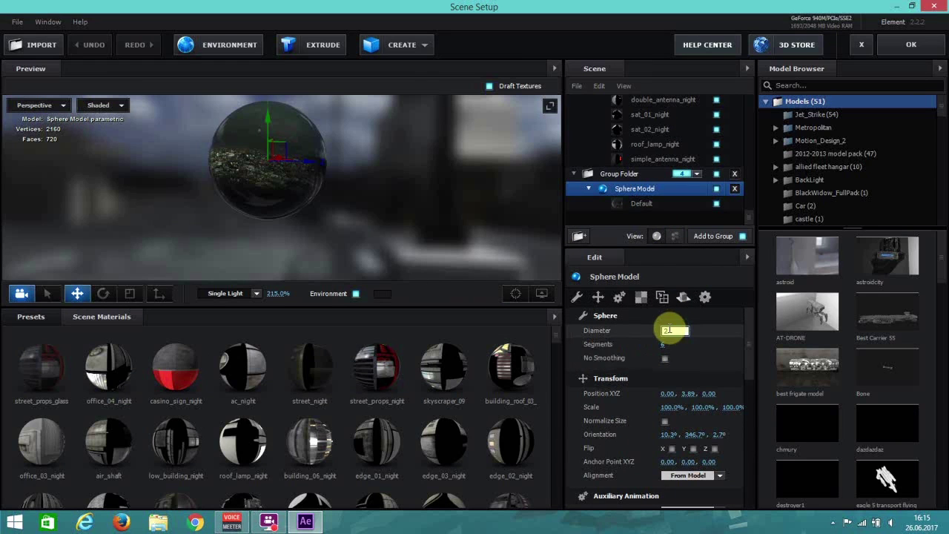
type("5")
key("Return")
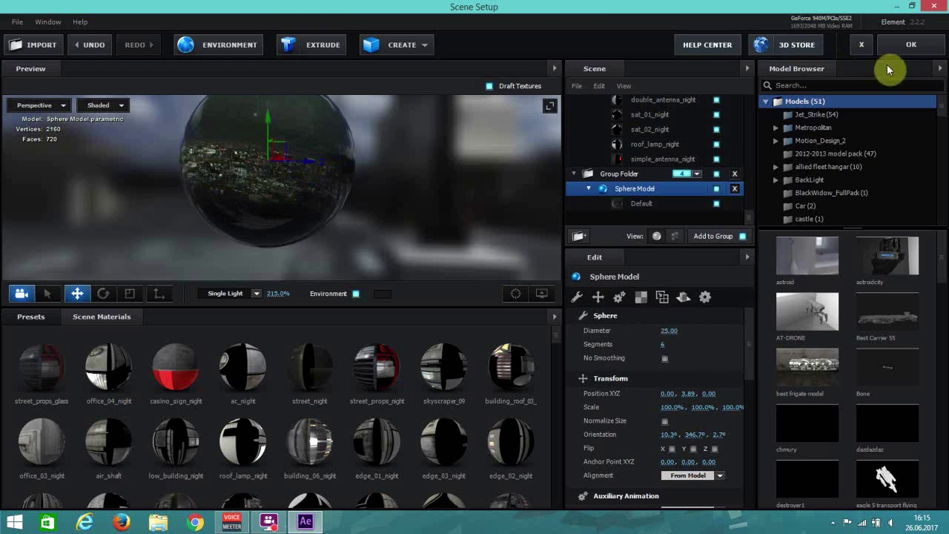
left_click(103, 293)
left_click_drag(292, 128, 288, 122)
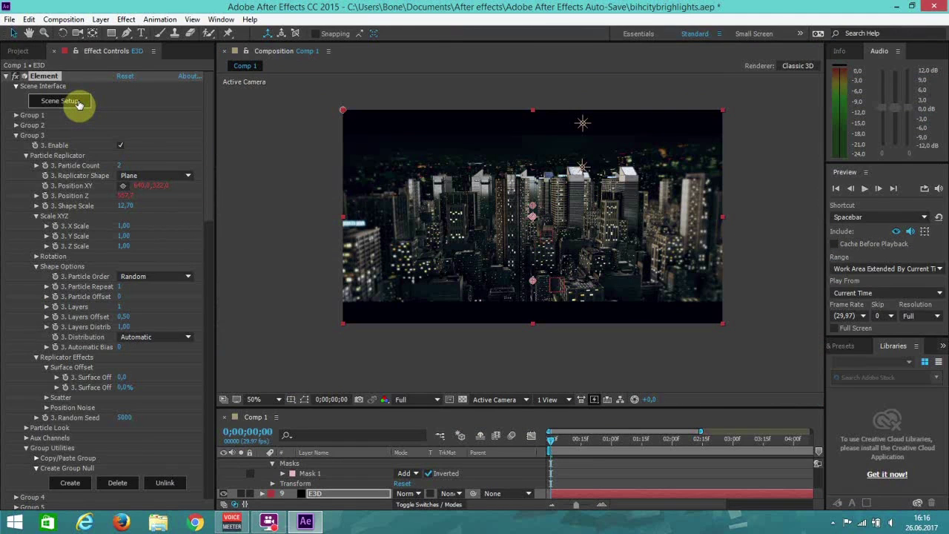
Reopen the scene setup, set the Sphere Model's diameter to 30 and apply the scene
left_click(60, 101)
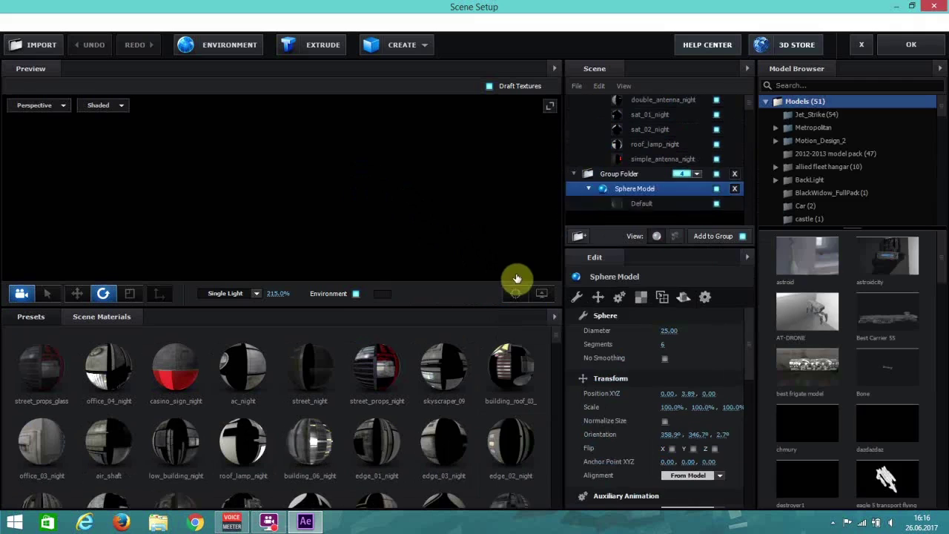
left_click(668, 331)
type("30")
key("Return")
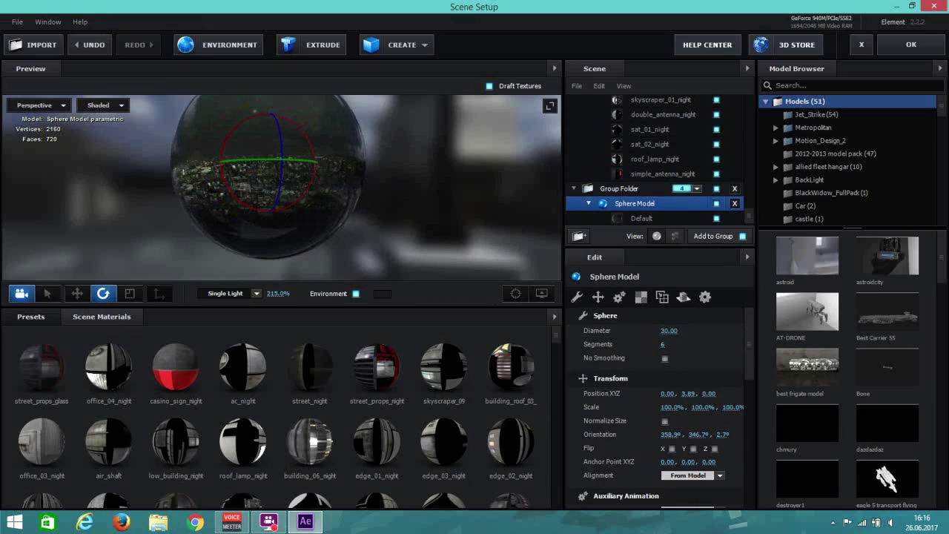
left_click(916, 44)
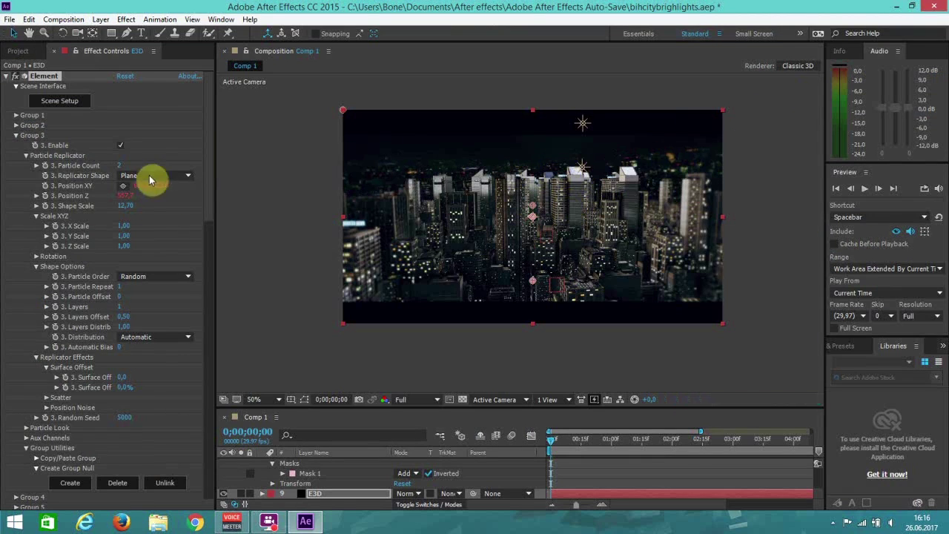
Reopen the scene setup and lower the Sphere Model along its Y axis to 2.51
left_click(82, 111)
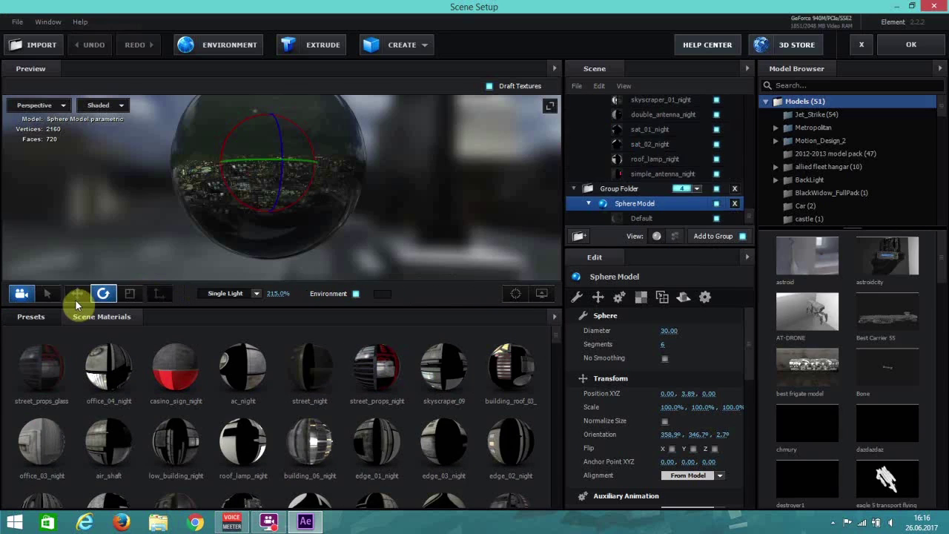
left_click(76, 296)
left_click_drag(267, 121, 268, 130)
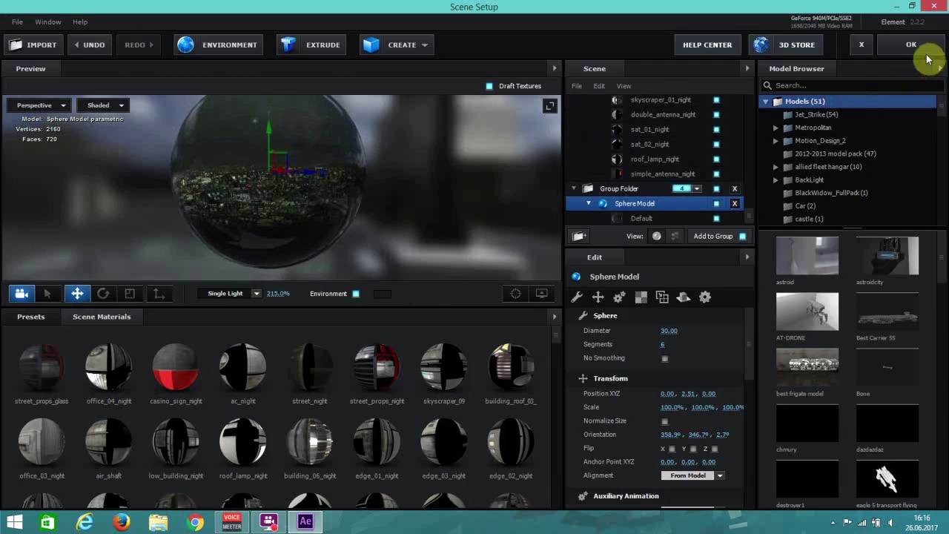